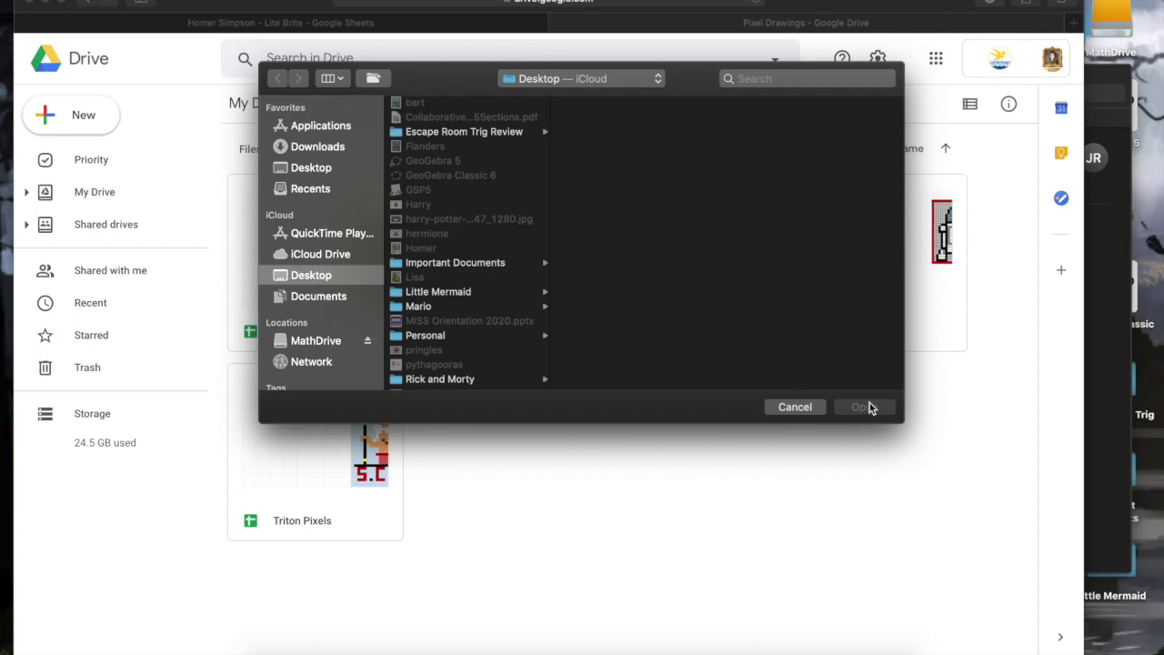
Close the Mail window and move the Drive window down and left.
{"action": "left_click", "coordinate": [1120, 347]}
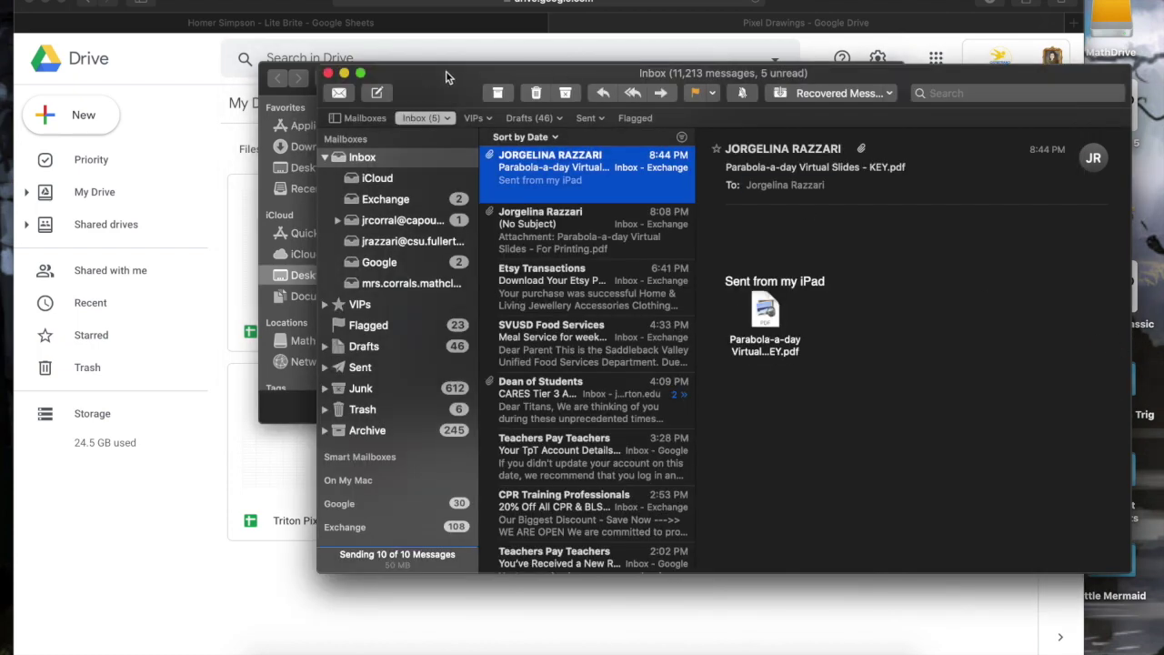
{"action": "left_click", "coordinate": [330, 73]}
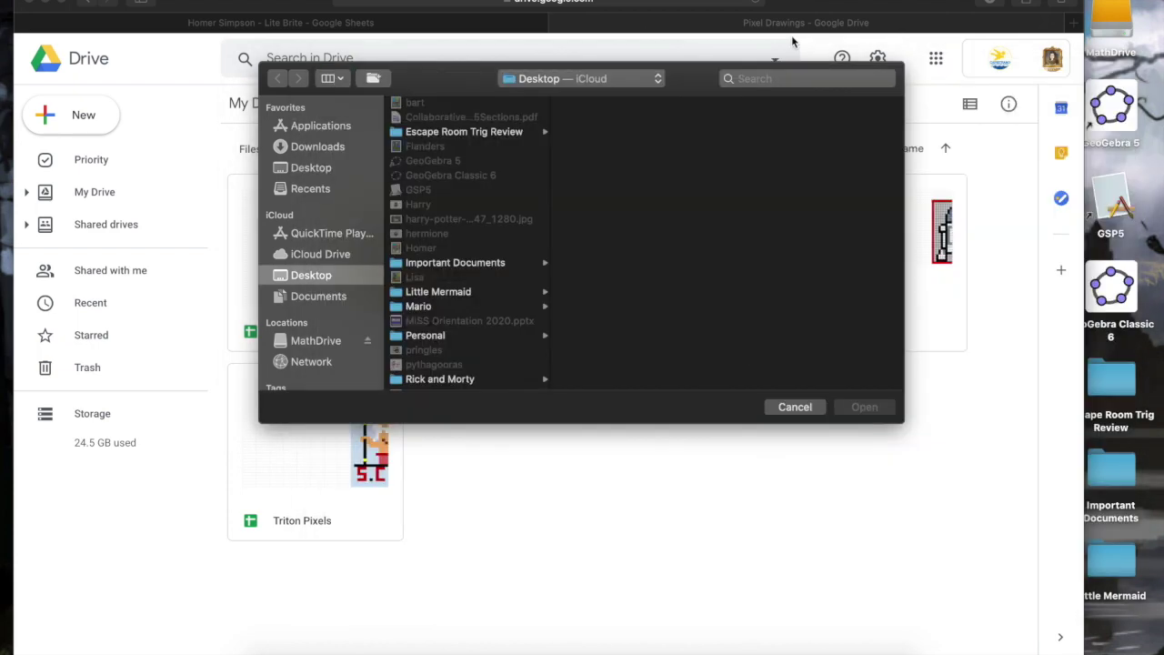
{"action": "left_click_drag", "start_coordinate": [848, 20], "coordinate": [813, 171]}
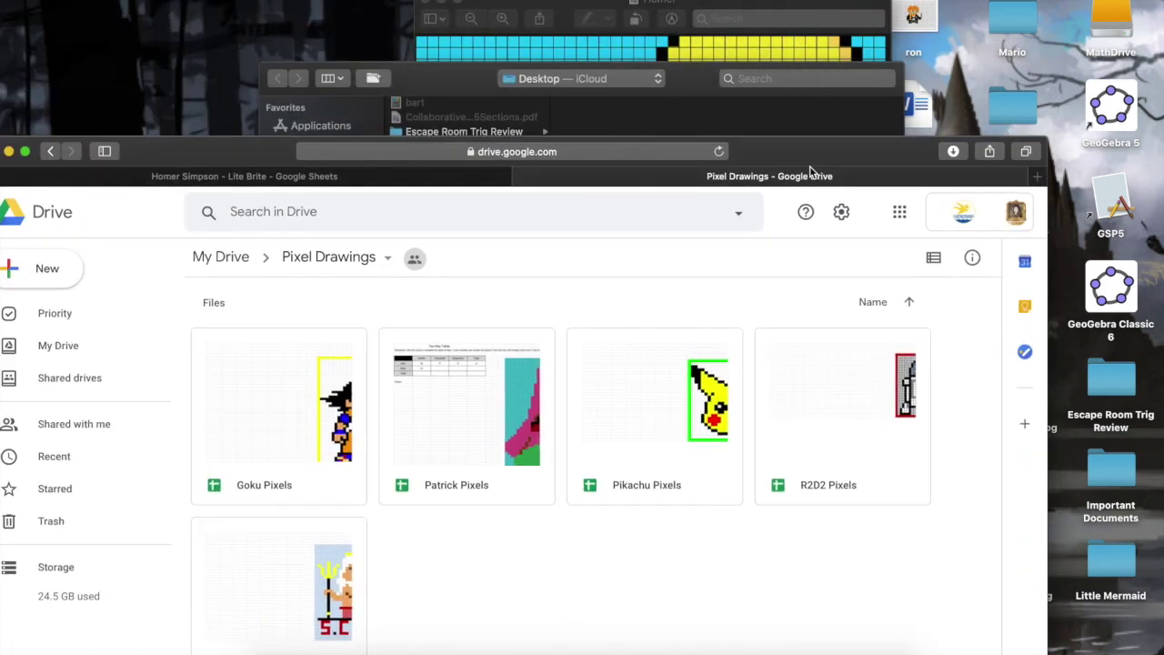
Tile Google Drive to the left half, with the Homer pixel art filling the right.
{"action": "left_click", "coordinate": [432, 81]}
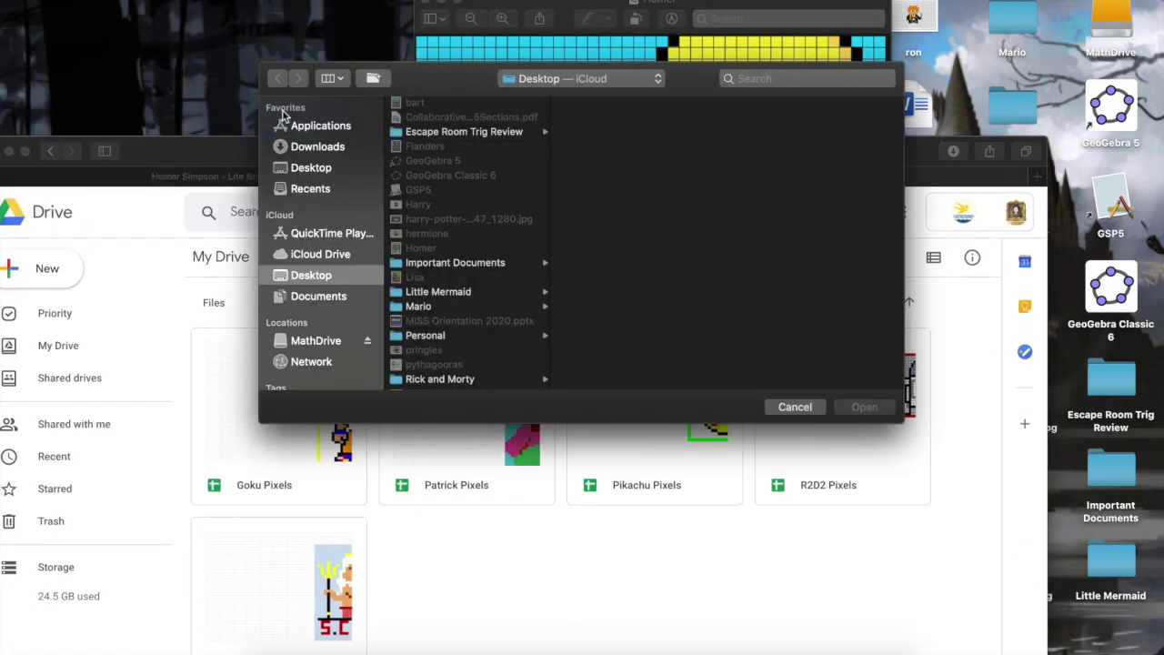
{"action": "left_click", "coordinate": [176, 150]}
{"action": "left_click_drag", "start_coordinate": [177, 150], "coordinate": [243, 113]}
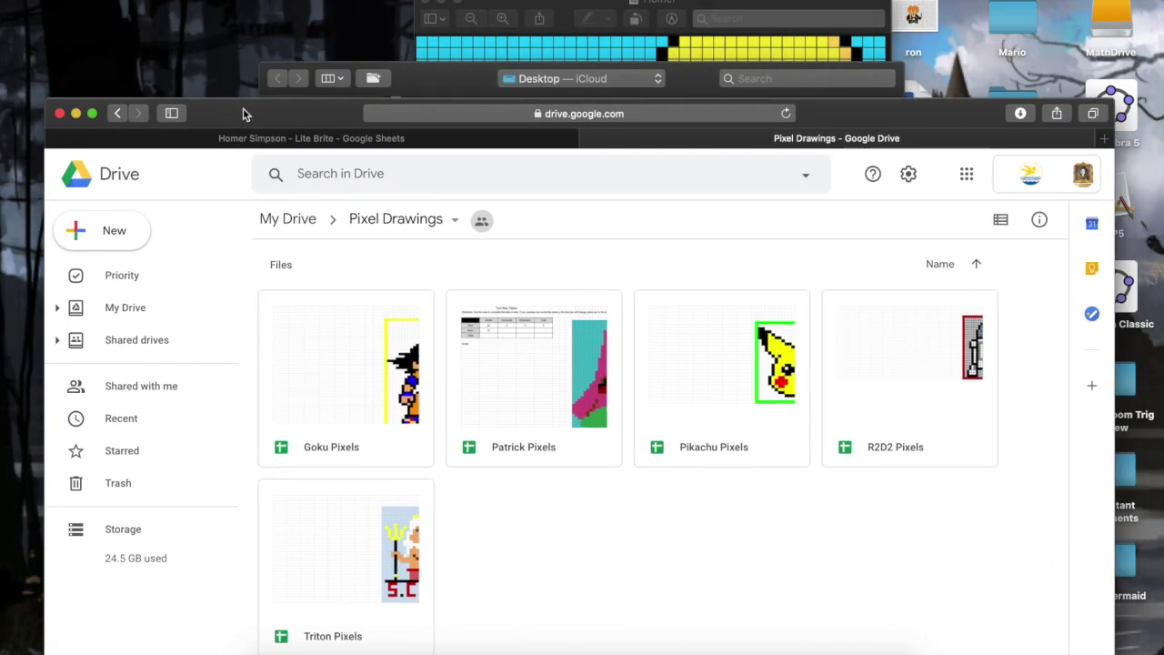
{"action": "mouse_move", "coordinate": [92, 115]}
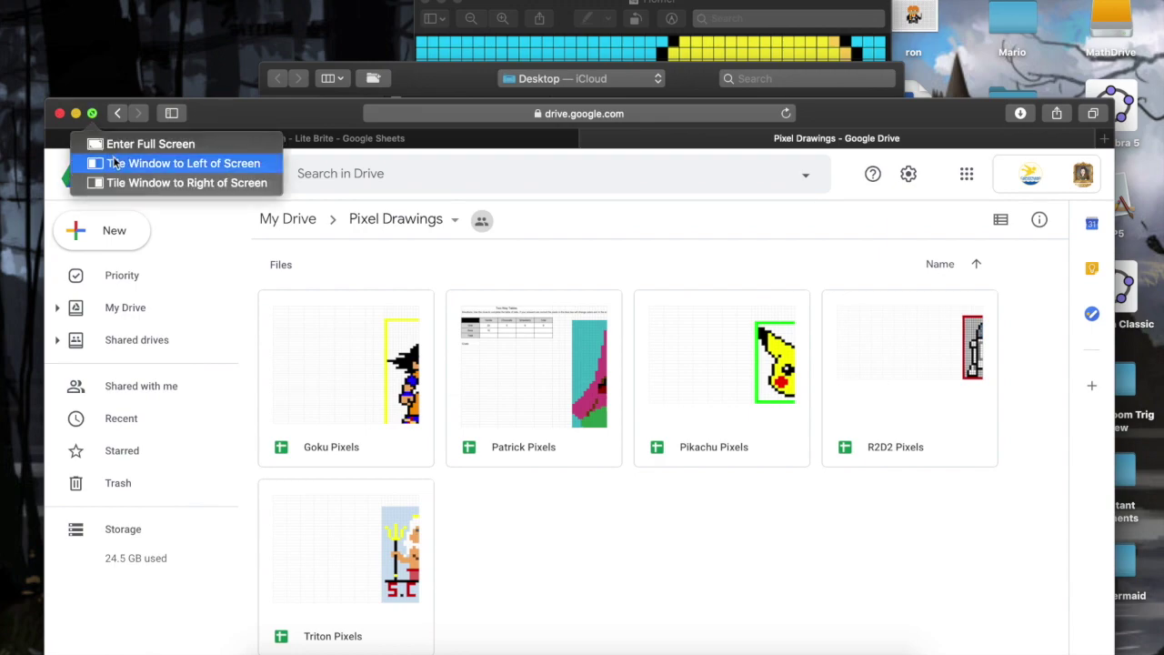
{"action": "left_click", "coordinate": [182, 163]}
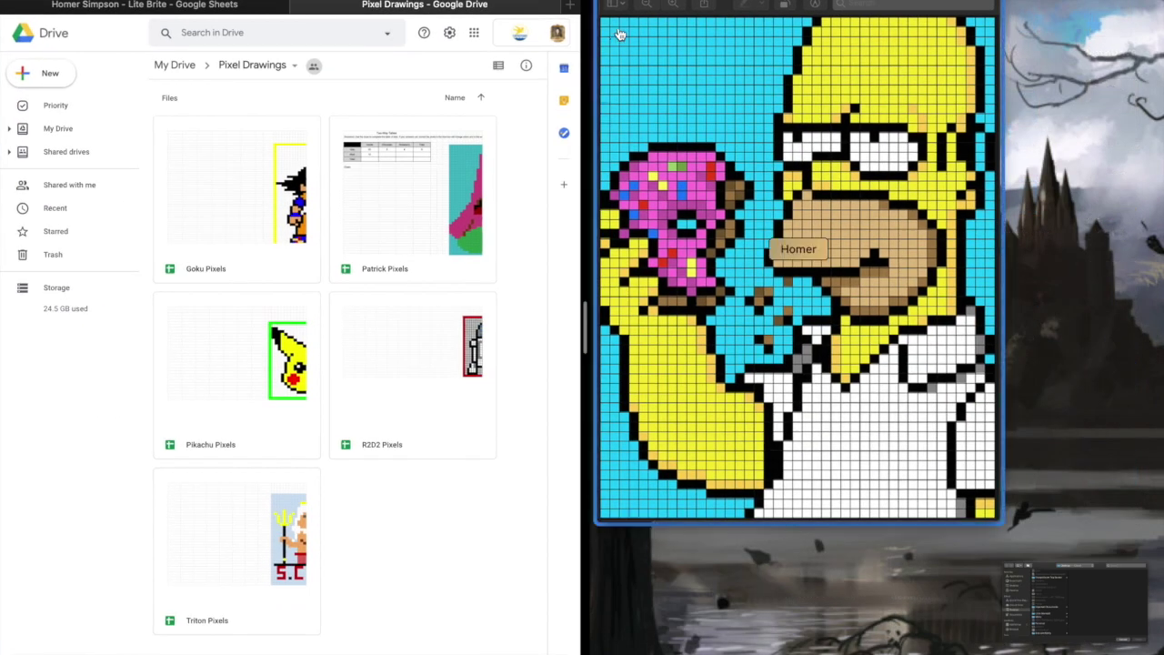
{"action": "left_click", "coordinate": [618, 41]}
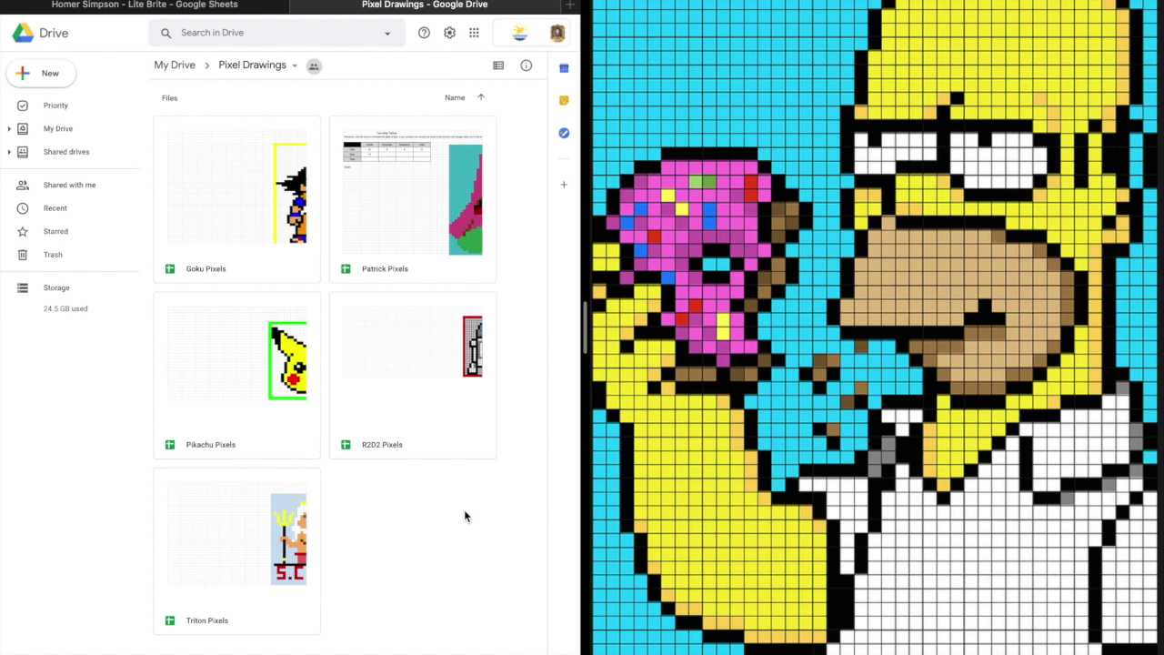
{"action": "left_click", "coordinate": [223, 9]}
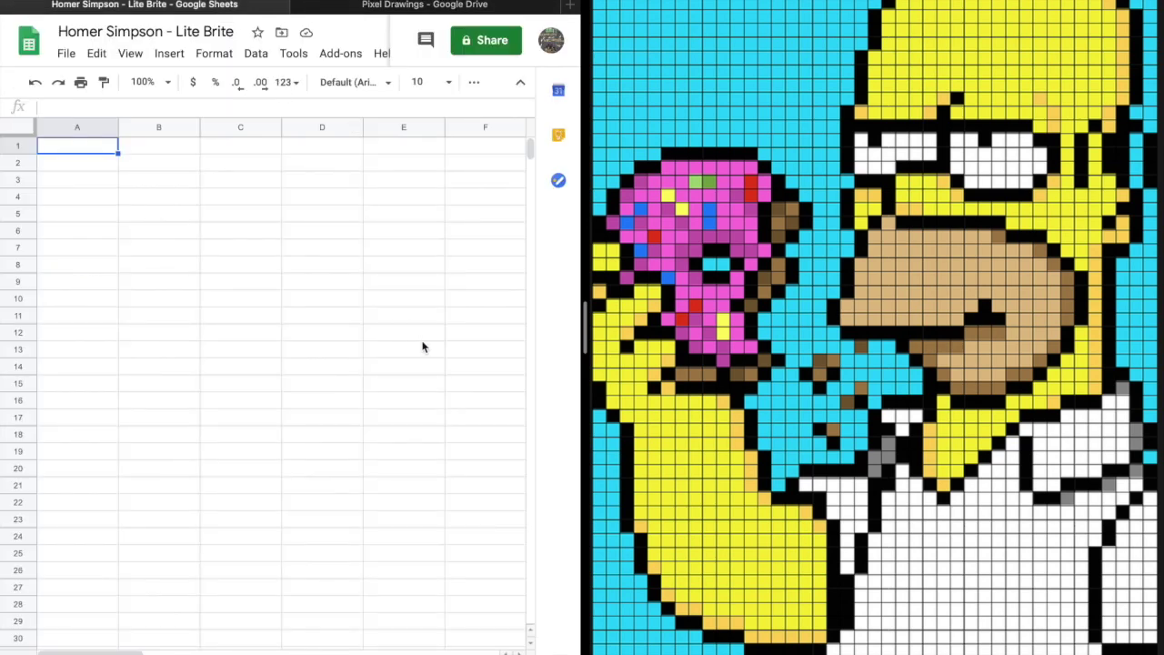
Switch to the Homer Simpson - Lite Brite spreadsheet tab and select column I.
{"action": "left_click", "coordinate": [391, 5]}
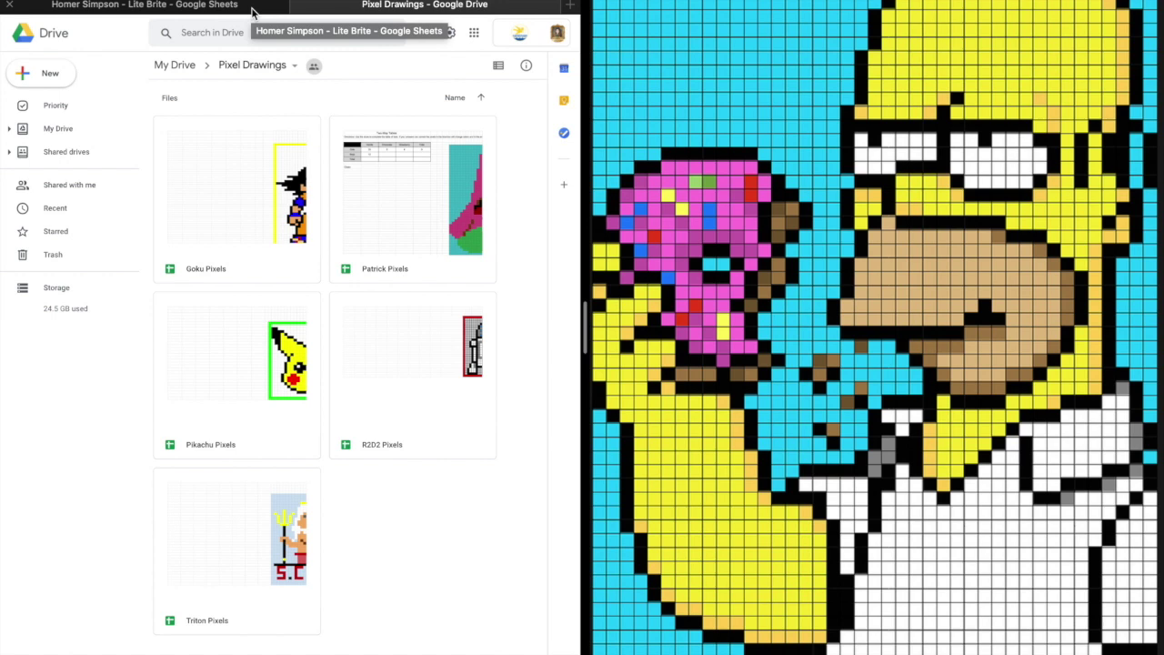
{"action": "left_click", "coordinate": [253, 11]}
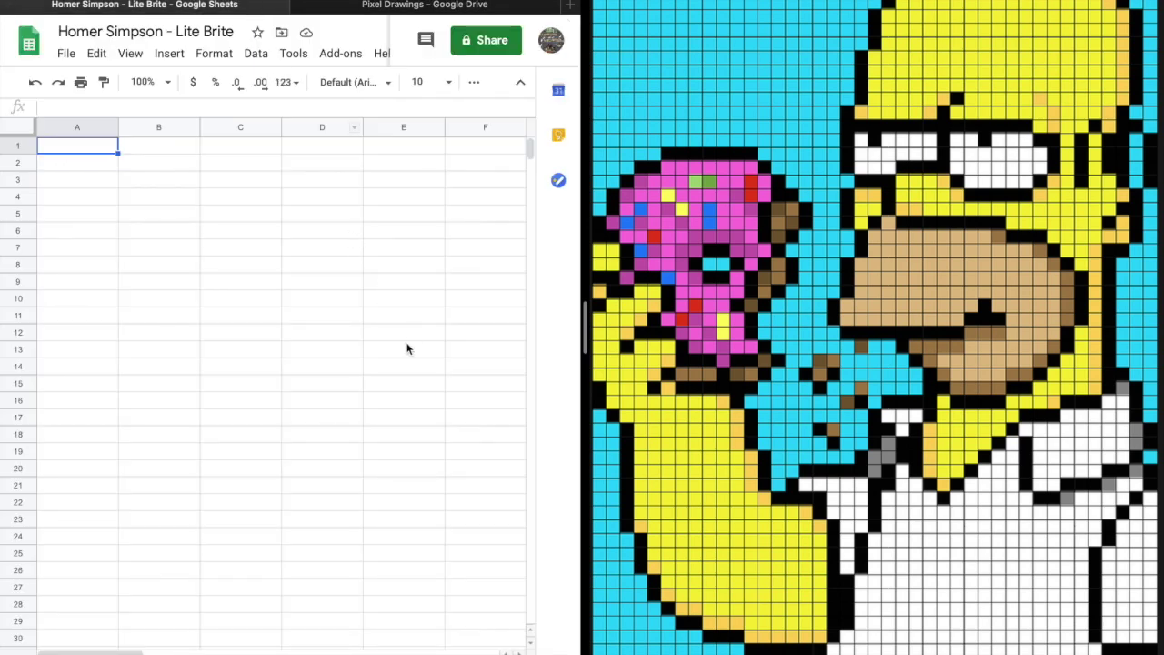
{"action": "scroll", "coordinate": [408, 348], "scroll_direction": "right", "scroll_amount": 4}
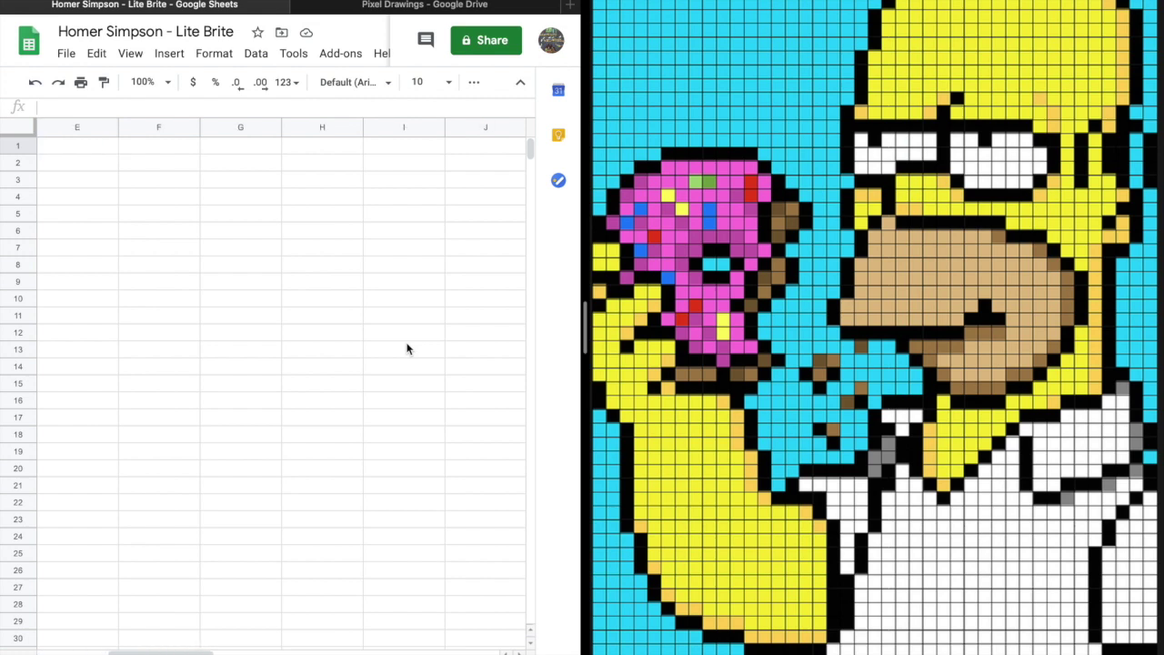
{"action": "left_click", "coordinate": [411, 130]}
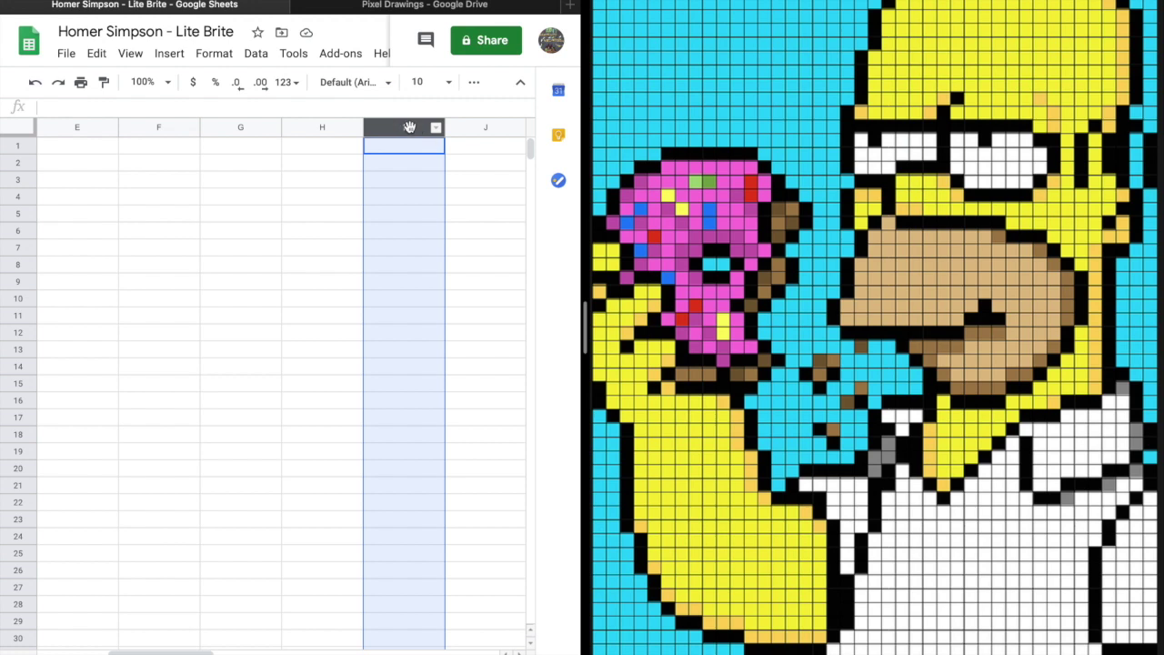
Select columns I through Z and drag one border to narrow them all to small squares.
{"action": "left_click", "coordinate": [404, 145]}
{"action": "key", "text": "Right"}
{"action": "key", "text": "Right"}
{"action": "key", "text": "Right"}
{"action": "key", "text": "Right"}
{"action": "key", "text": "Right"}
{"action": "key", "text": "Right"}
{"action": "key", "text": "Right"}
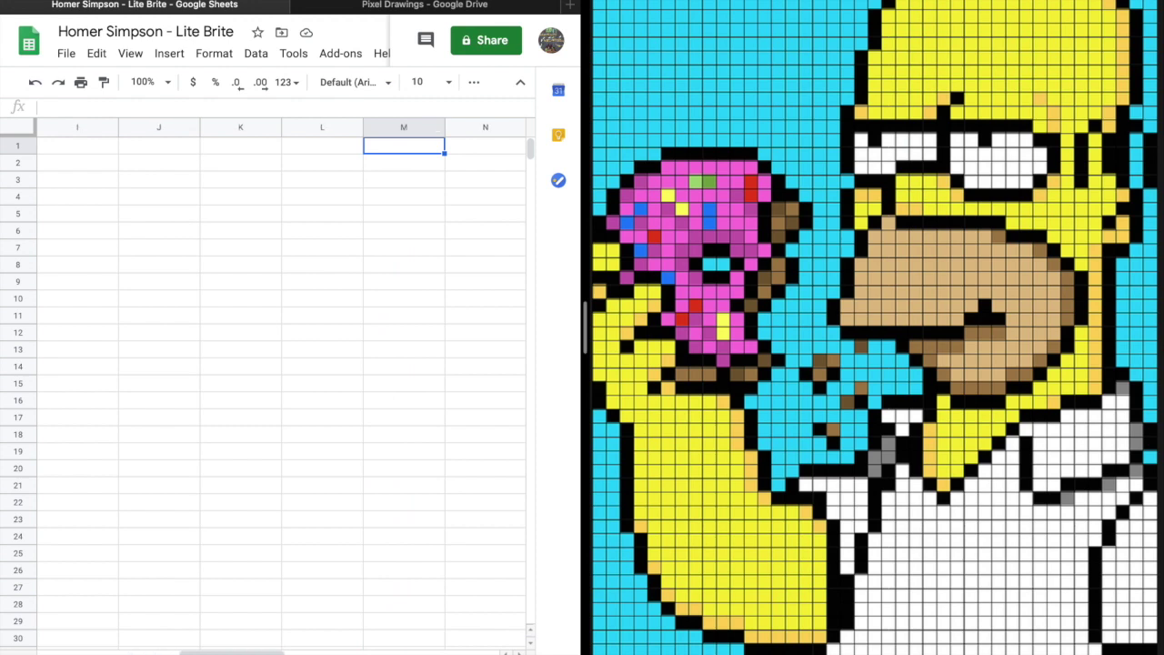
{"action": "key", "text": "Right"}
{"action": "key", "text": "Right"}
{"action": "key", "text": "Right"}
{"action": "key", "text": "Right"}
{"action": "key", "text": "Right"}
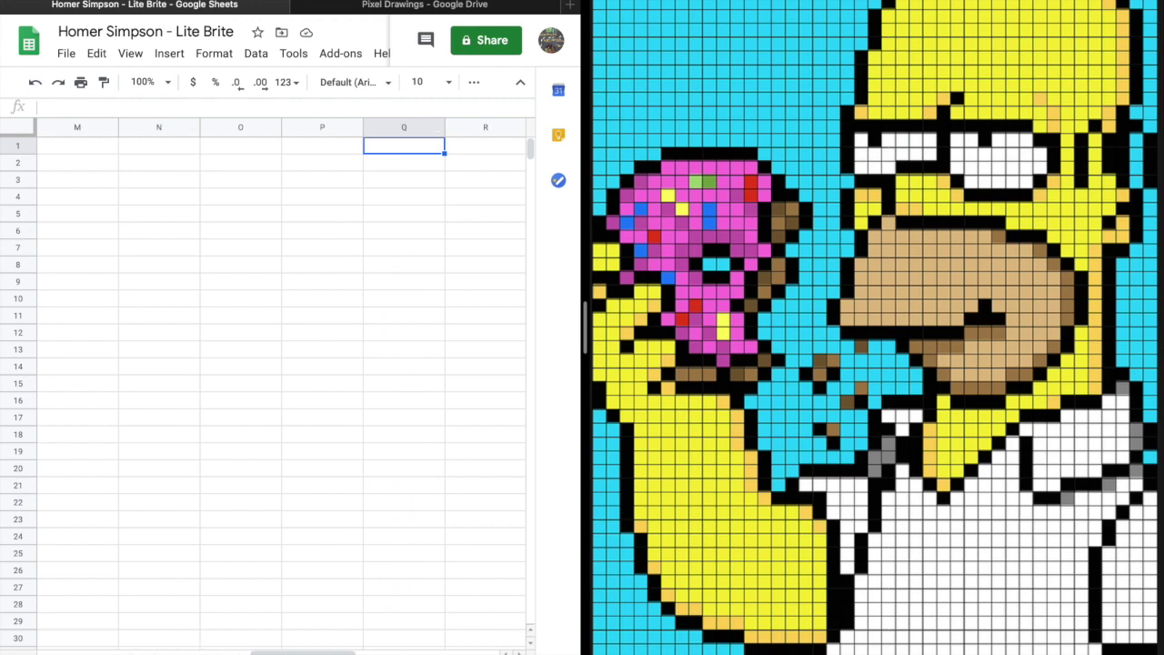
{"action": "key", "text": "Right"}
{"action": "key", "text": "Right"}
{"action": "key", "text": "Right"}
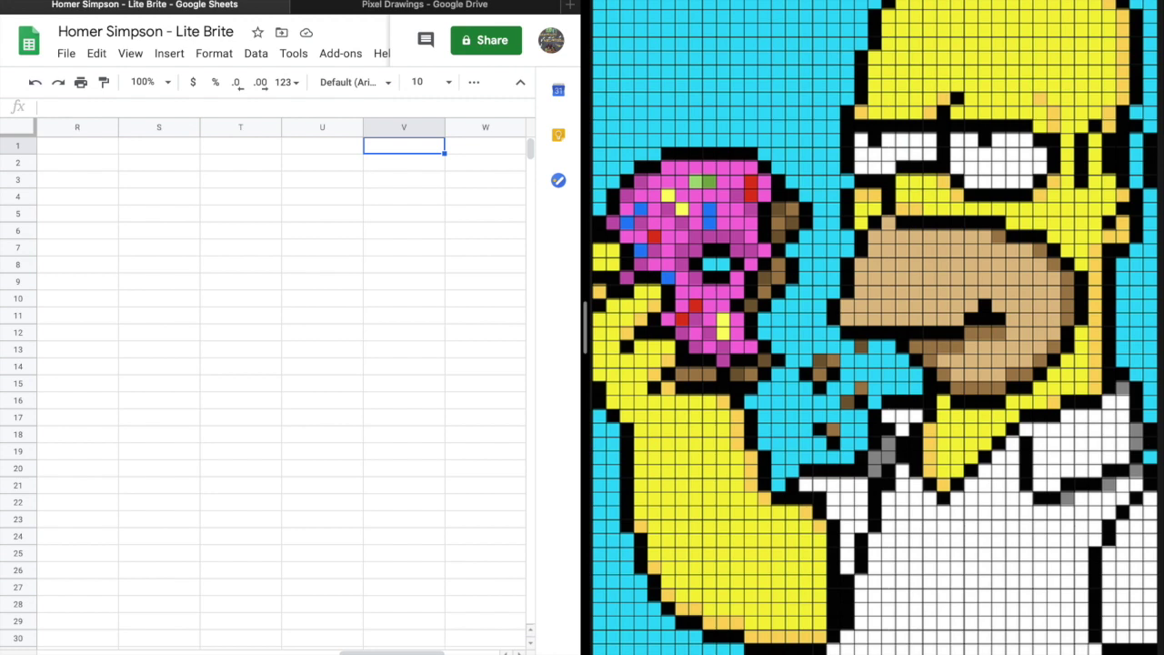
{"action": "key", "text": "Right"}
{"action": "key", "text": "Right"}
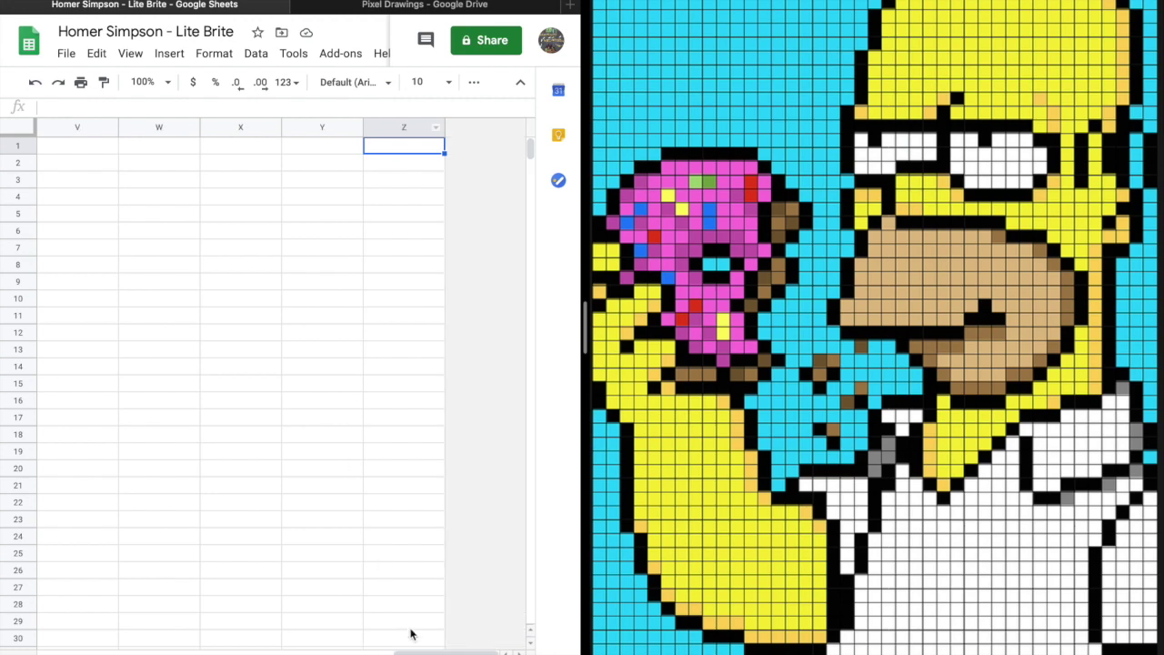
{"action": "left_click_drag", "start_coordinate": [446, 651], "coordinate": [216, 652]}
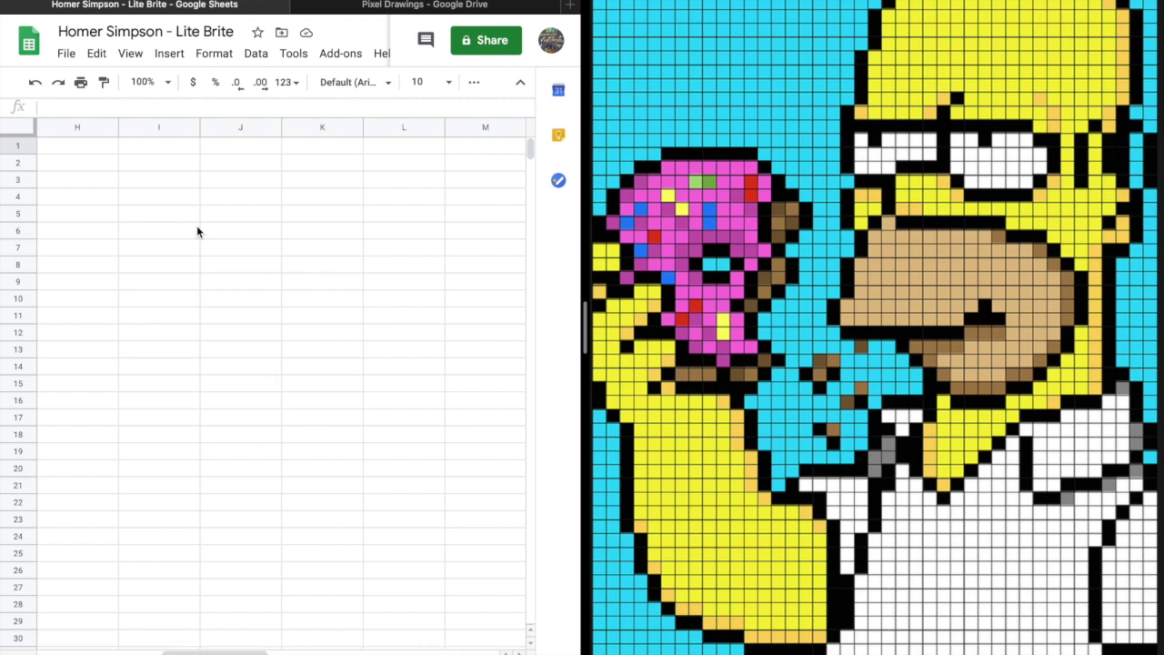
{"action": "left_click_drag", "start_coordinate": [172, 128], "coordinate": [600, 195]}
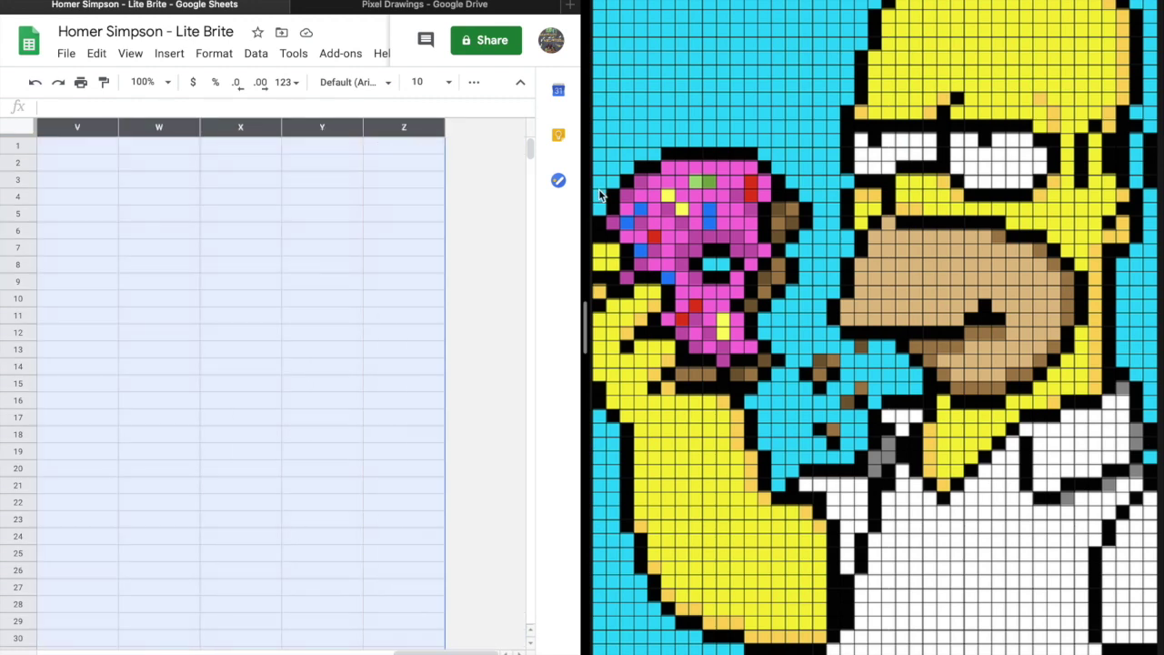
{"action": "left_click_drag", "start_coordinate": [462, 651], "coordinate": [218, 652]}
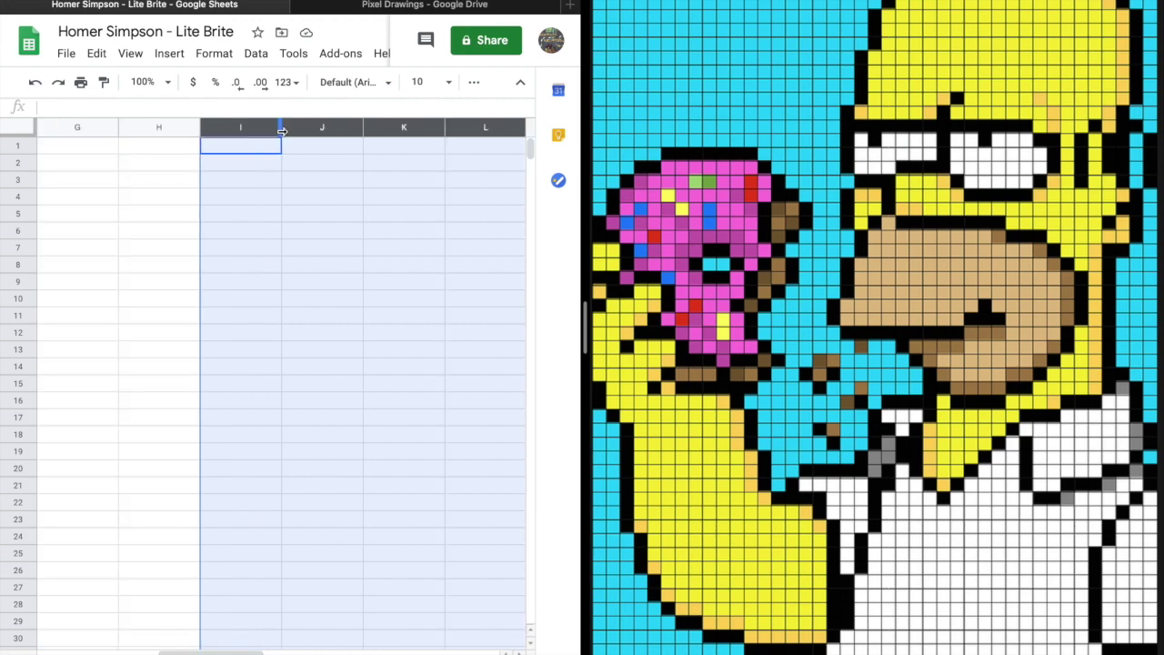
{"action": "left_click_drag", "start_coordinate": [282, 131], "coordinate": [213, 130]}
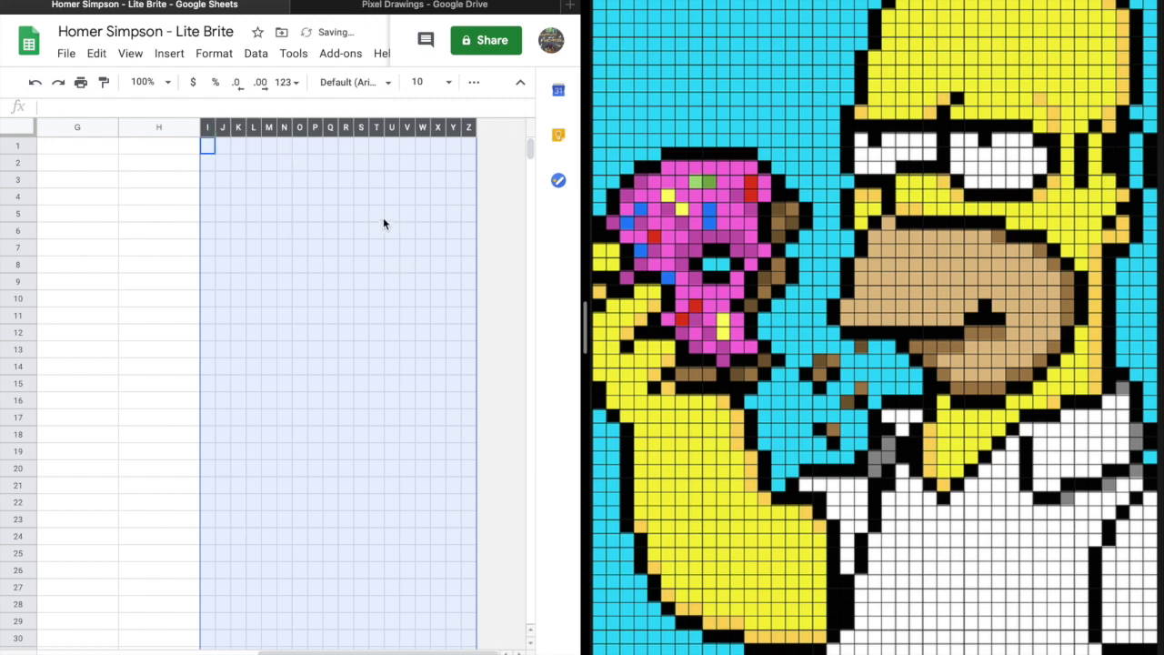
{"action": "left_click", "coordinate": [27, 215]}
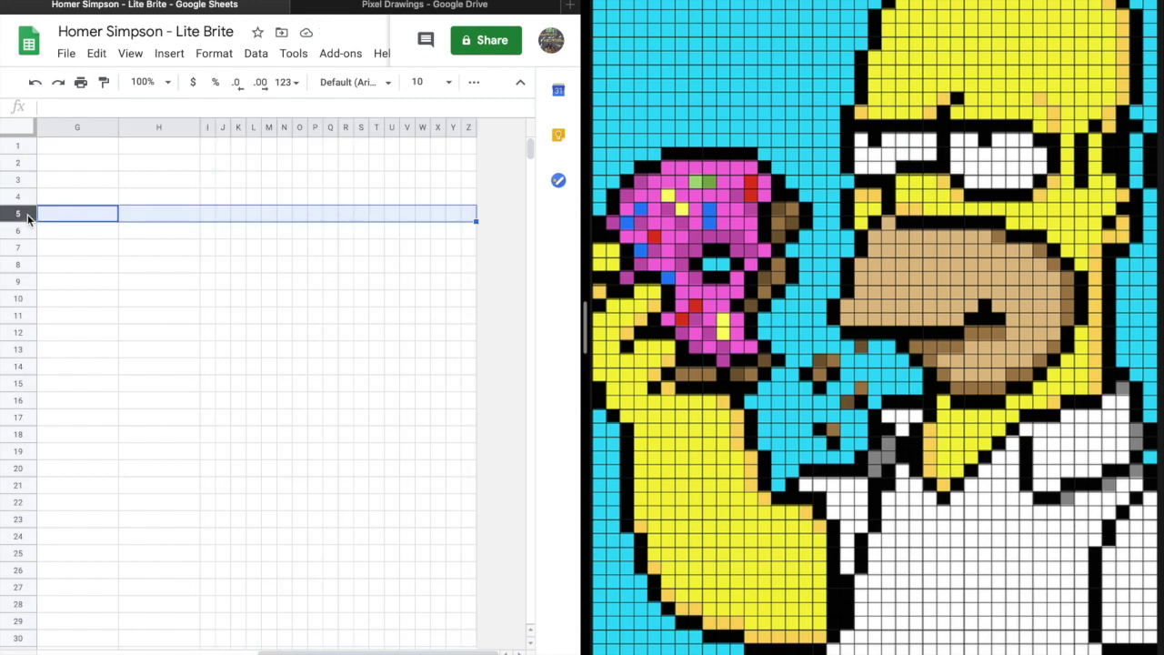
Select rows 5 downward to the bottom of the sheet.
{"action": "left_click_drag", "start_coordinate": [23, 213], "coordinate": [36, 218]}
{"action": "left_click", "coordinate": [20, 211]}
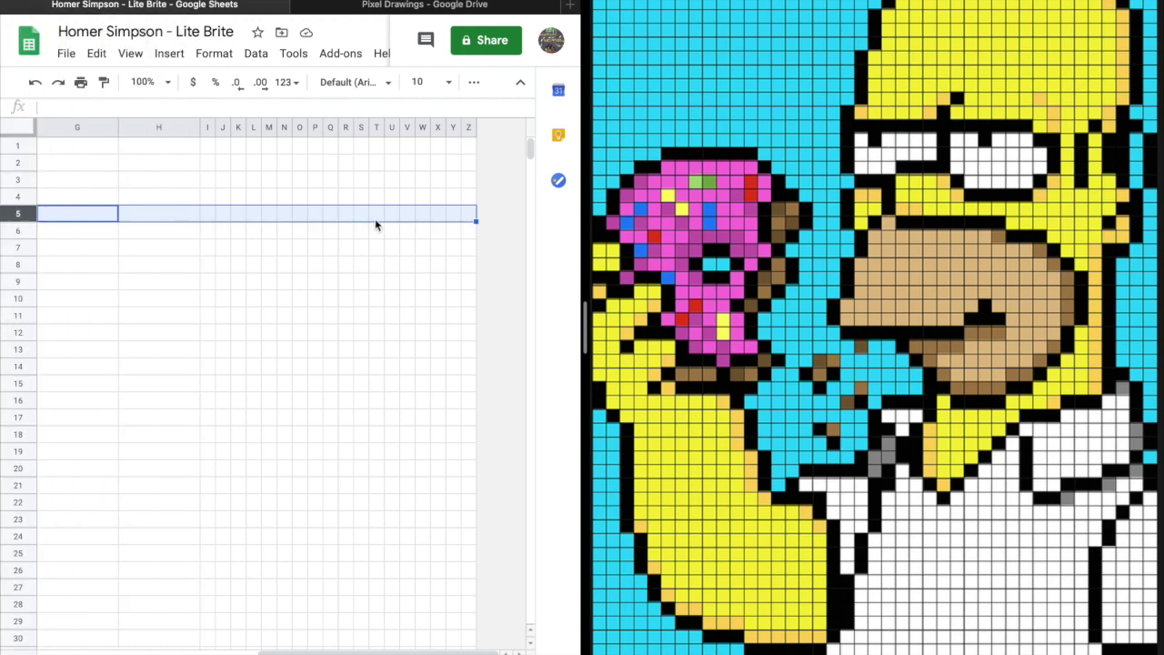
{"action": "left_click_drag", "start_coordinate": [20, 211], "coordinate": [29, 229]}
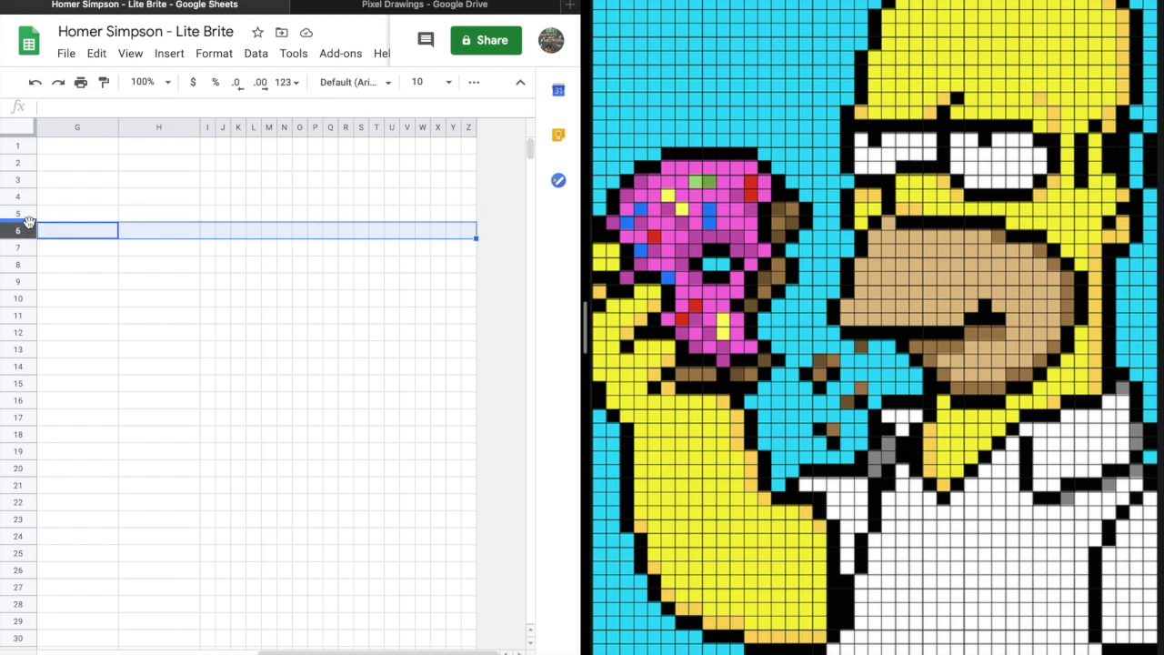
{"action": "left_click", "coordinate": [29, 216]}
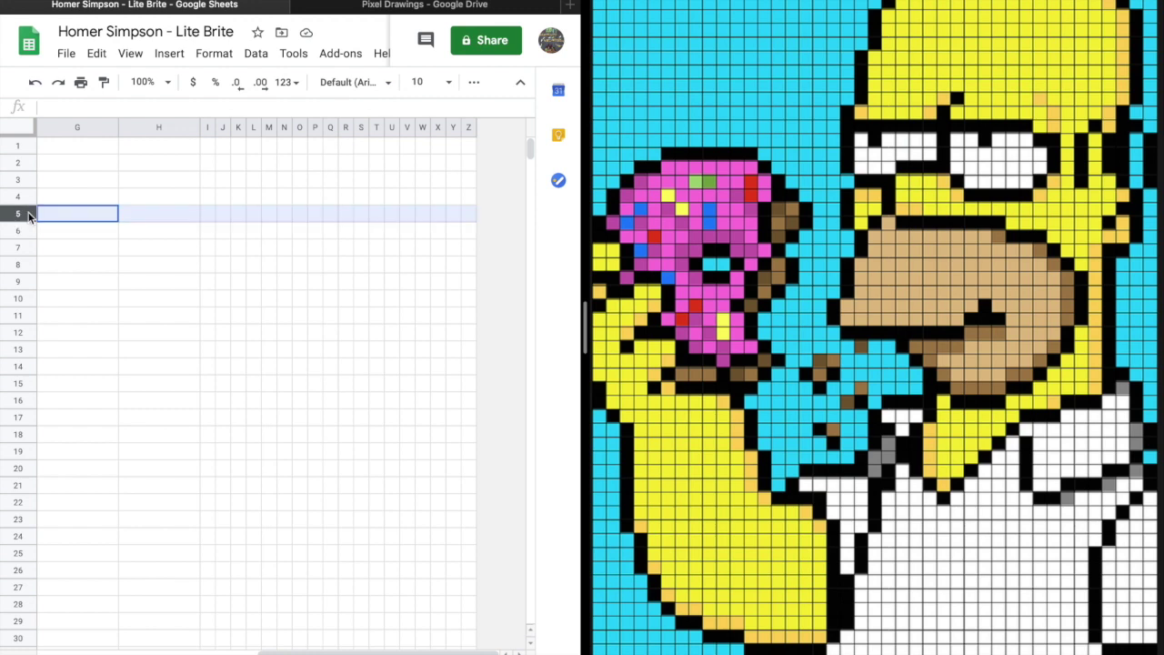
{"action": "left_click_drag", "start_coordinate": [29, 215], "coordinate": [22, 642]}
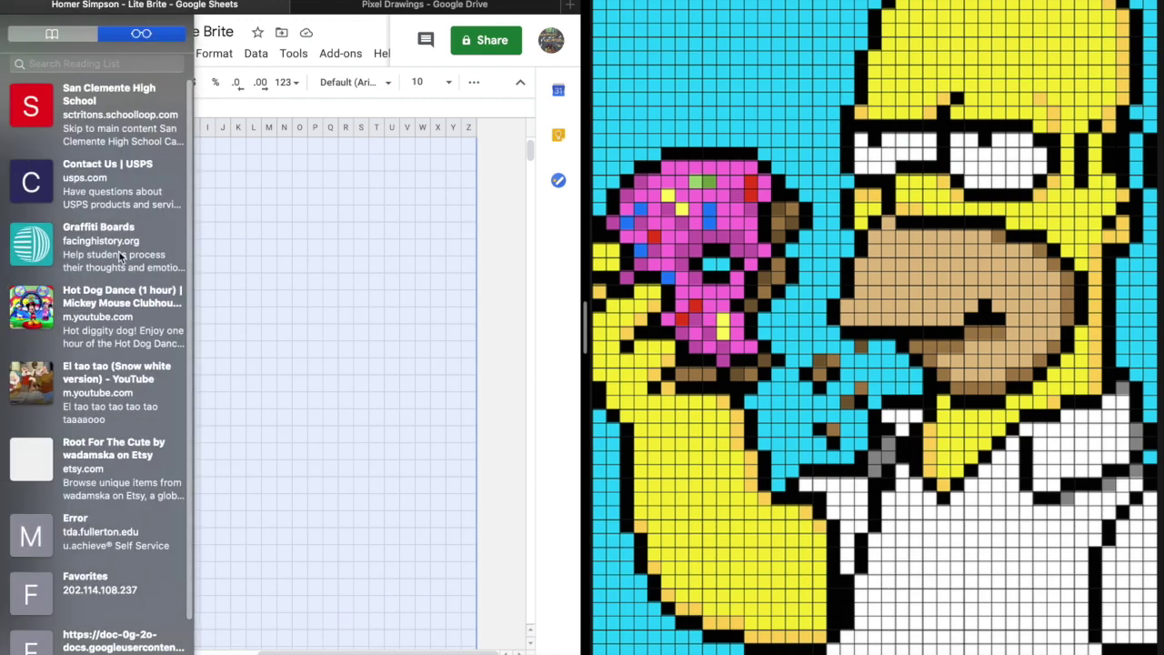
Shrink the selected rows' height, then select the grid cells from I5 downward.
{"action": "scroll", "coordinate": [270, 182], "scroll_direction": "up", "scroll_amount": 1}
{"action": "scroll", "coordinate": [123, 224], "scroll_direction": "up", "scroll_amount": 2}
{"action": "scroll", "coordinate": [124, 224], "scroll_direction": "left", "scroll_amount": 1}
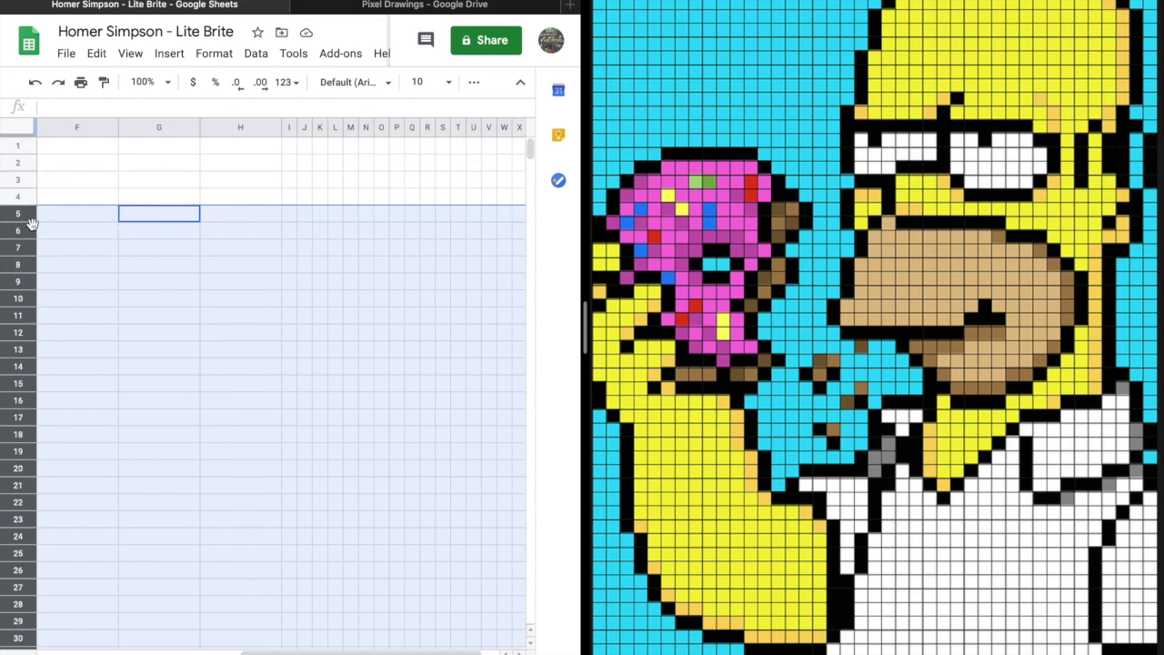
{"action": "left_click_drag", "start_coordinate": [27, 221], "coordinate": [28, 217]}
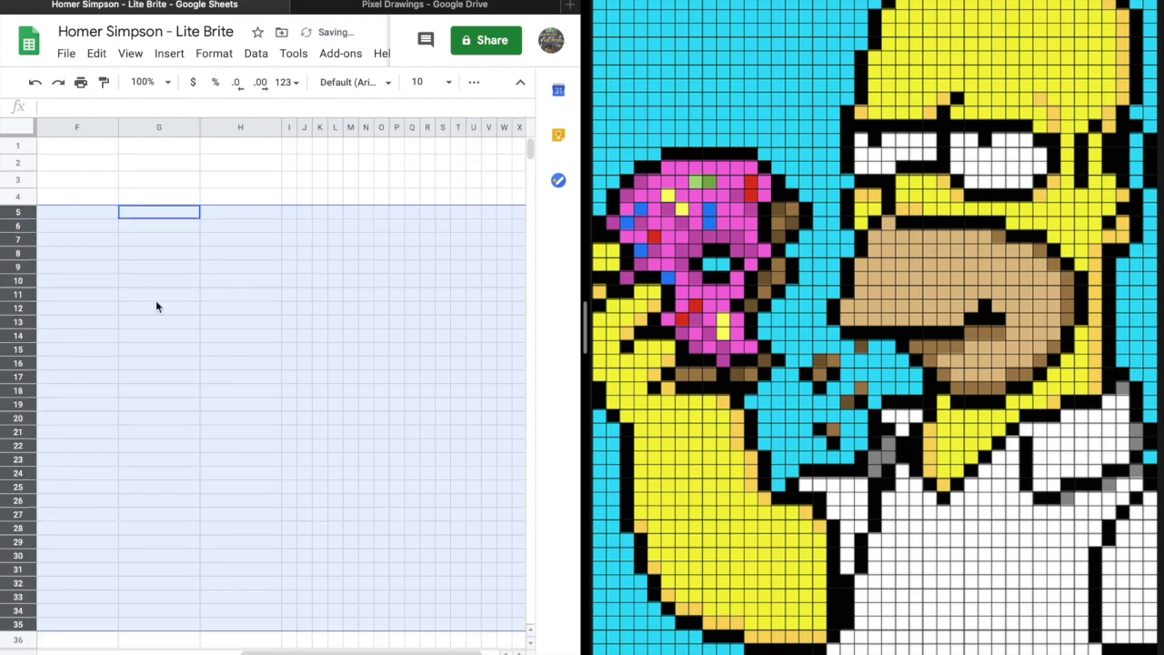
{"action": "left_click", "coordinate": [395, 433]}
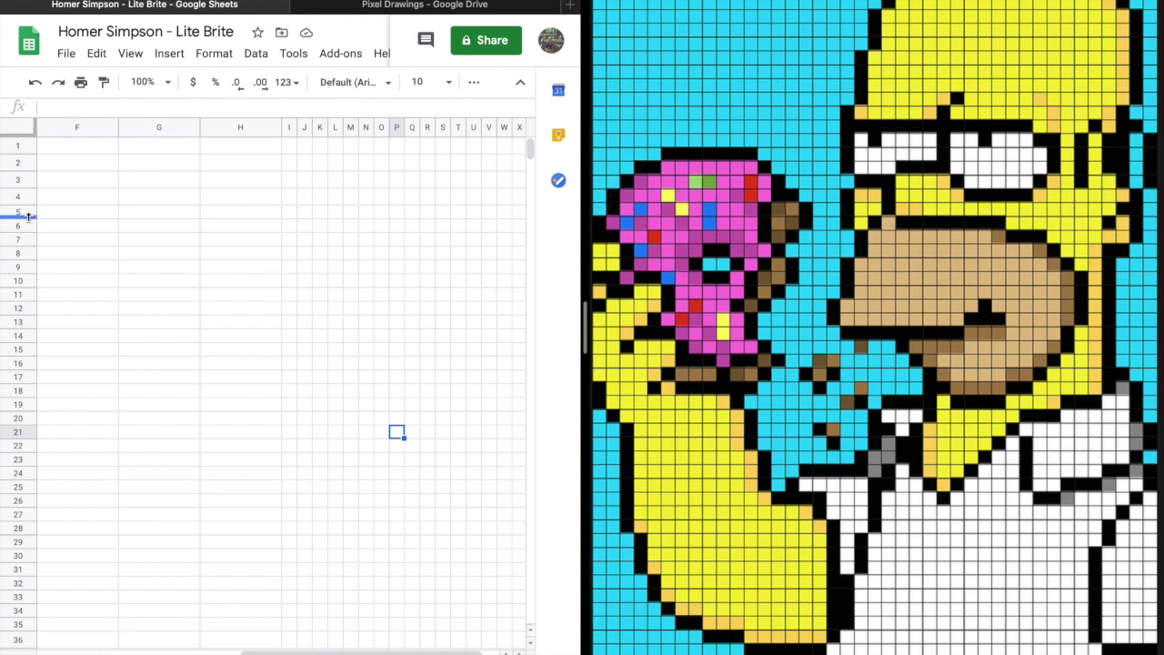
{"action": "left_click", "coordinate": [289, 212]}
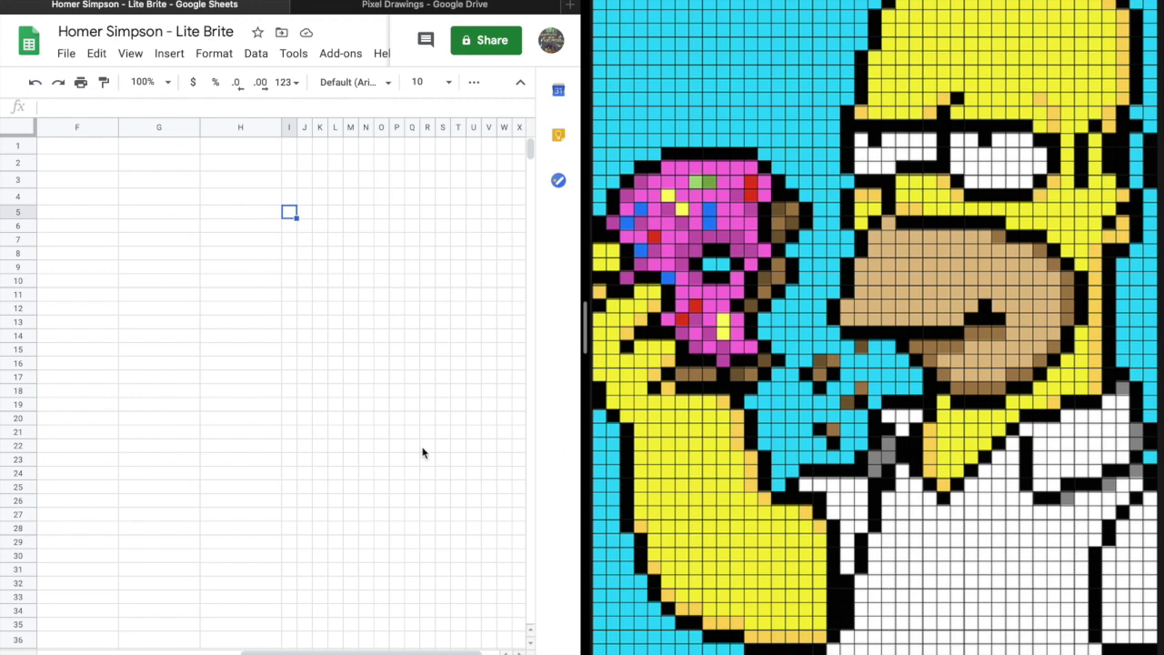
{"action": "left_click_drag", "start_coordinate": [289, 212], "coordinate": [551, 415]}
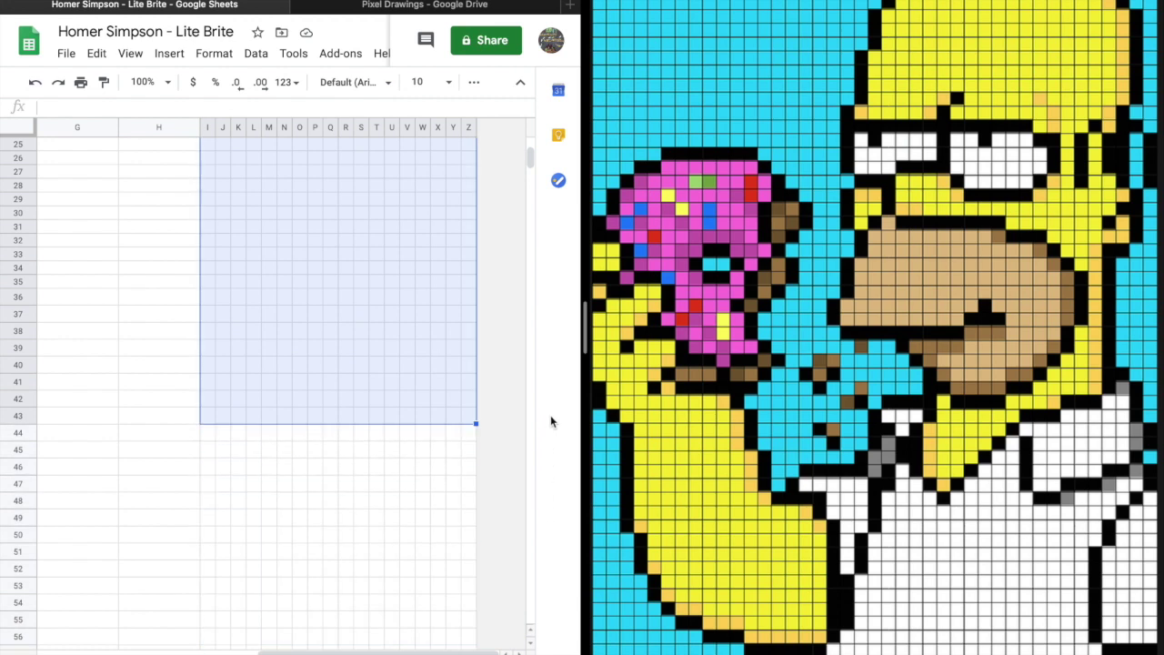
Try blue and then cyan fills on the selected grid cells.
{"action": "left_click", "coordinate": [448, 83]}
{"action": "left_click", "coordinate": [473, 82]}
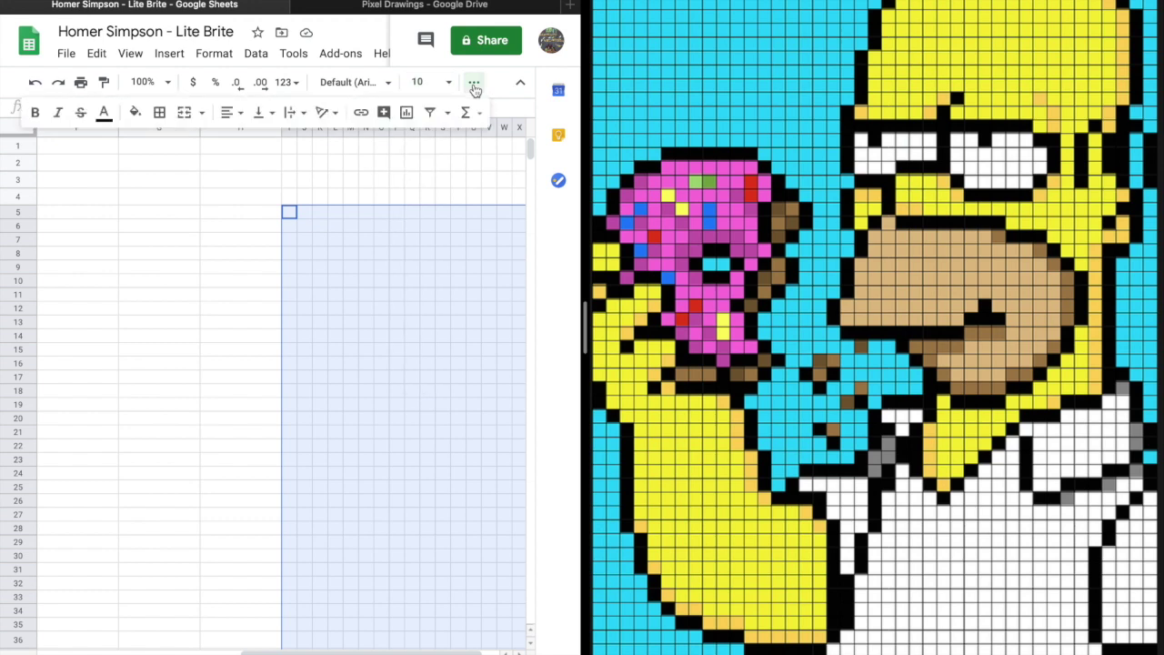
{"action": "left_click", "coordinate": [134, 112]}
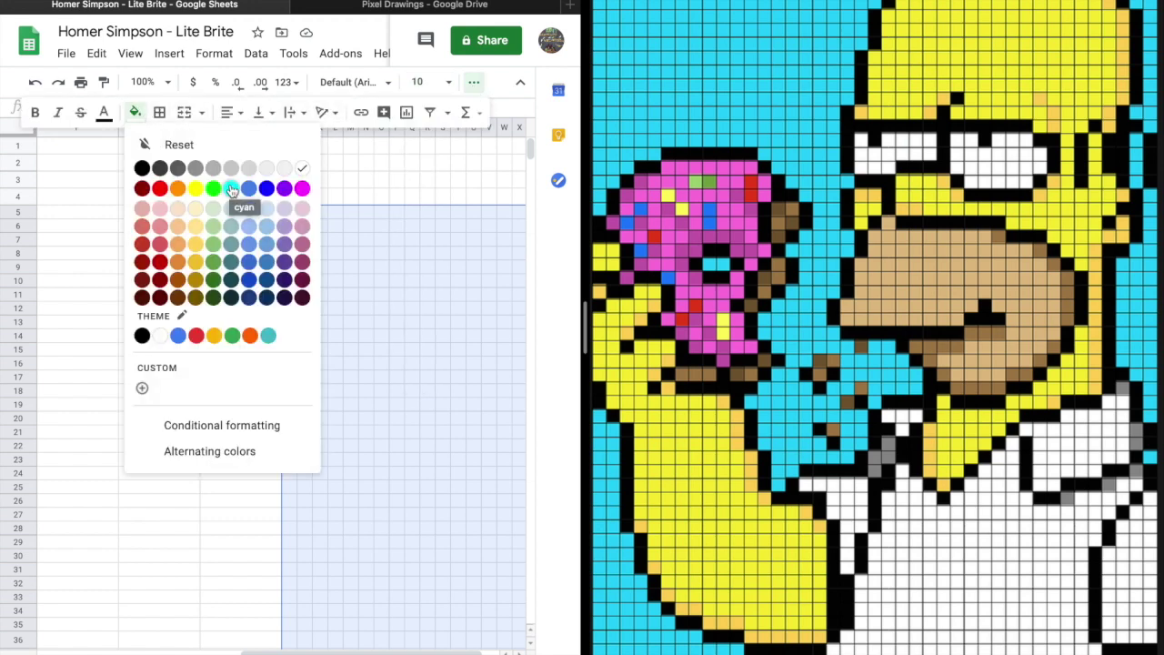
{"action": "left_click", "coordinate": [180, 337]}
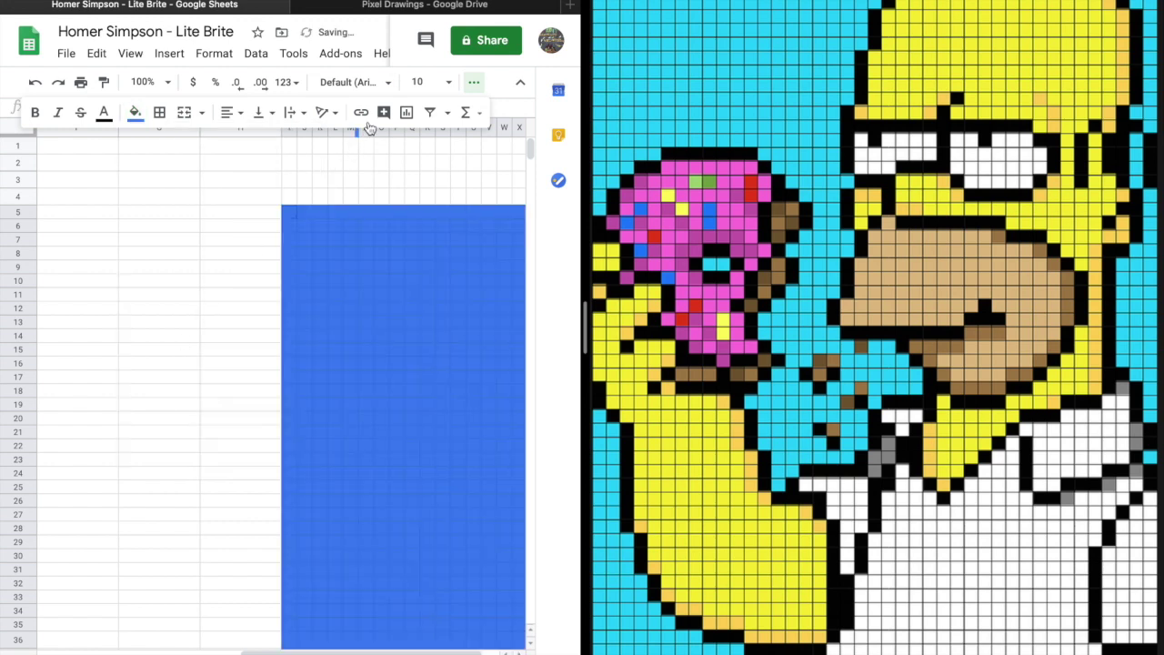
{"action": "left_click", "coordinate": [135, 114]}
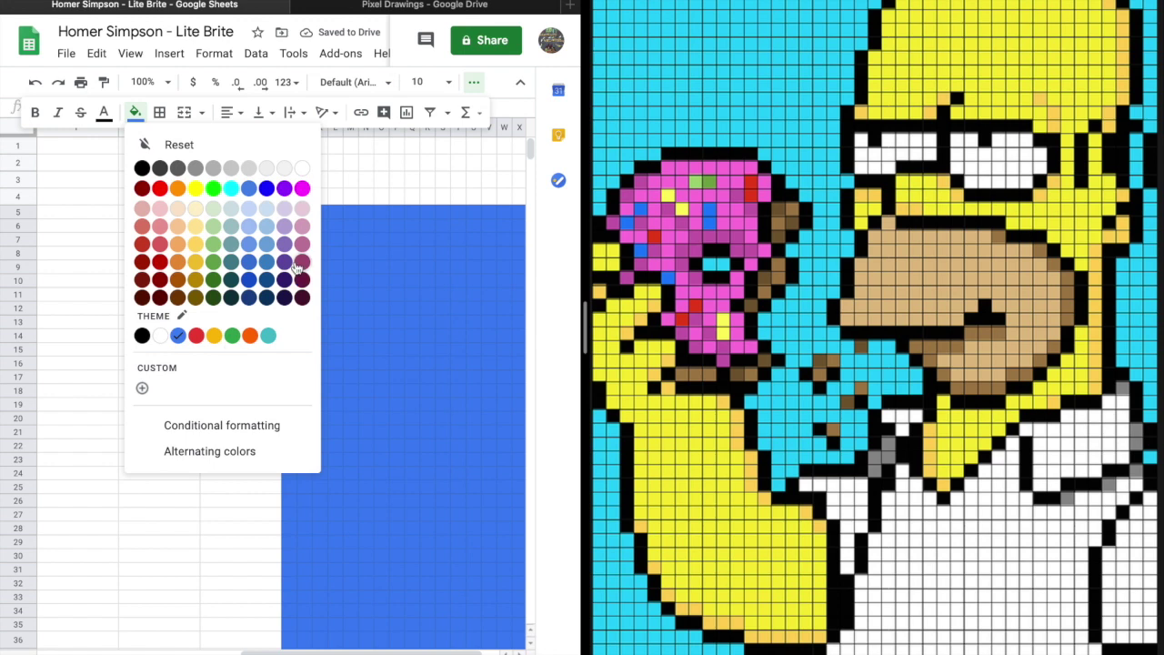
{"action": "left_click", "coordinate": [232, 189]}
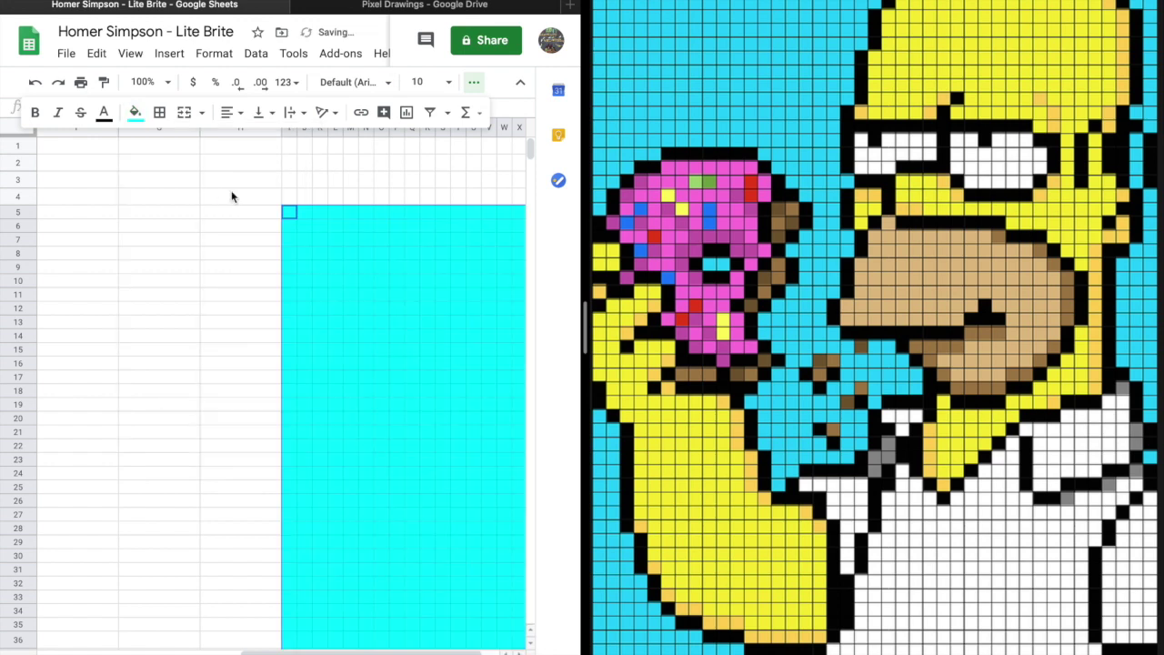
Fill the grid with the custom light blue #20ccf3.
{"action": "left_click", "coordinate": [135, 113]}
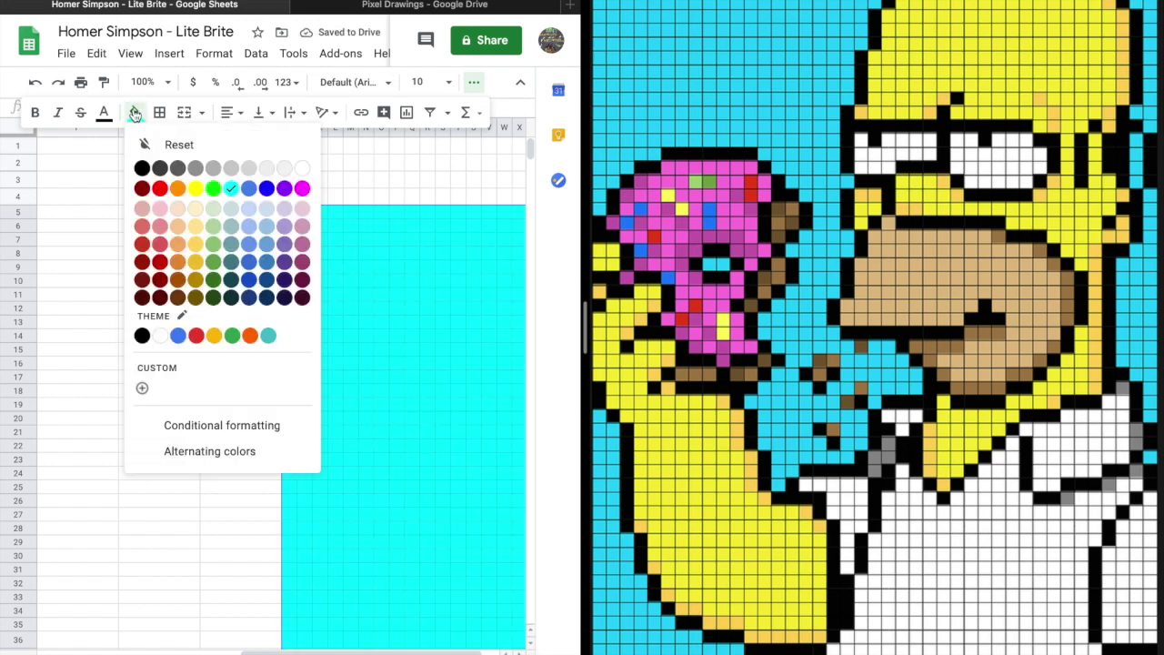
{"action": "left_click", "coordinate": [172, 373]}
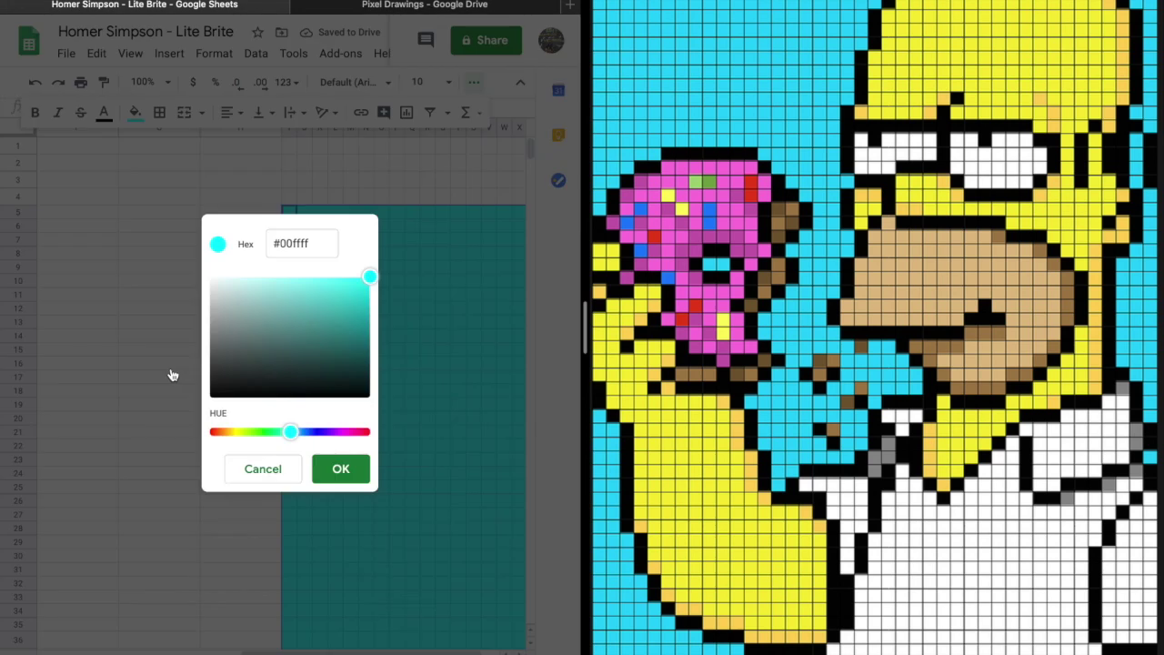
{"action": "left_click", "coordinate": [368, 284]}
{"action": "left_click_drag", "start_coordinate": [367, 283], "coordinate": [350, 287]}
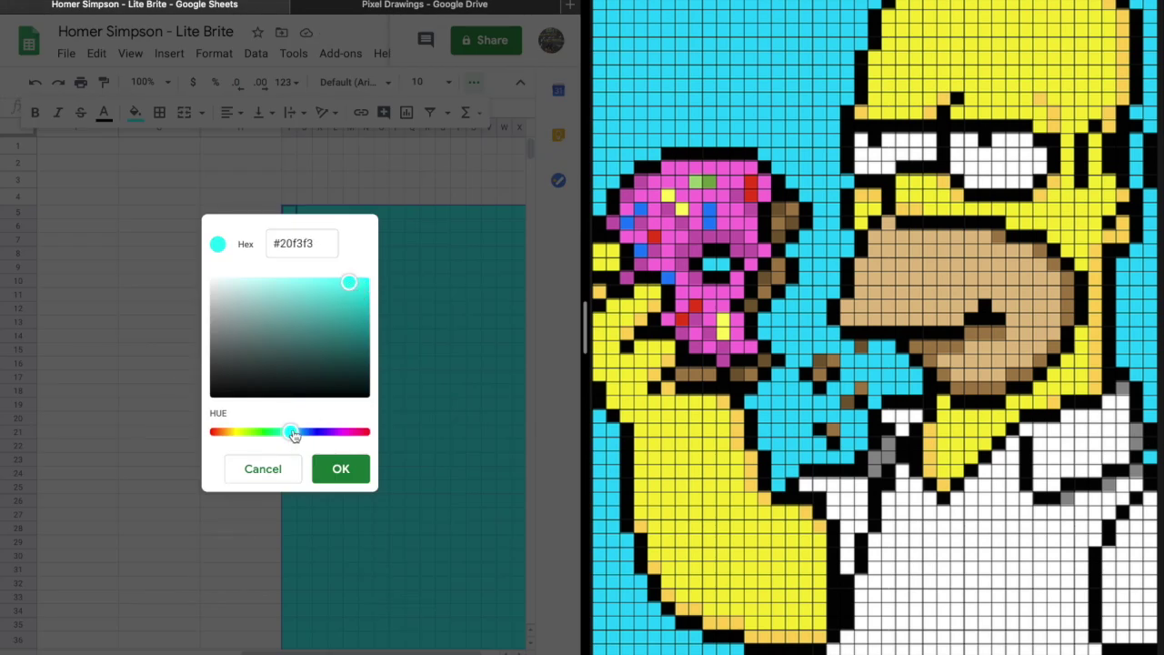
{"action": "left_click_drag", "start_coordinate": [292, 432], "coordinate": [298, 435]}
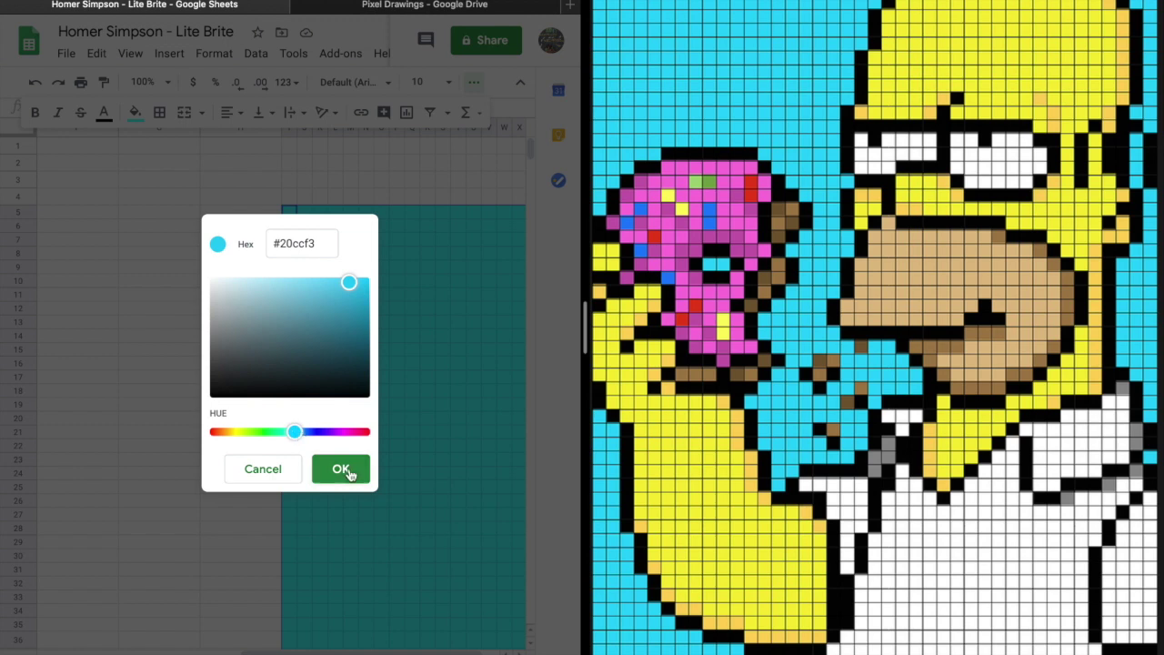
{"action": "left_click", "coordinate": [340, 469]}
{"action": "left_click", "coordinate": [460, 409]}
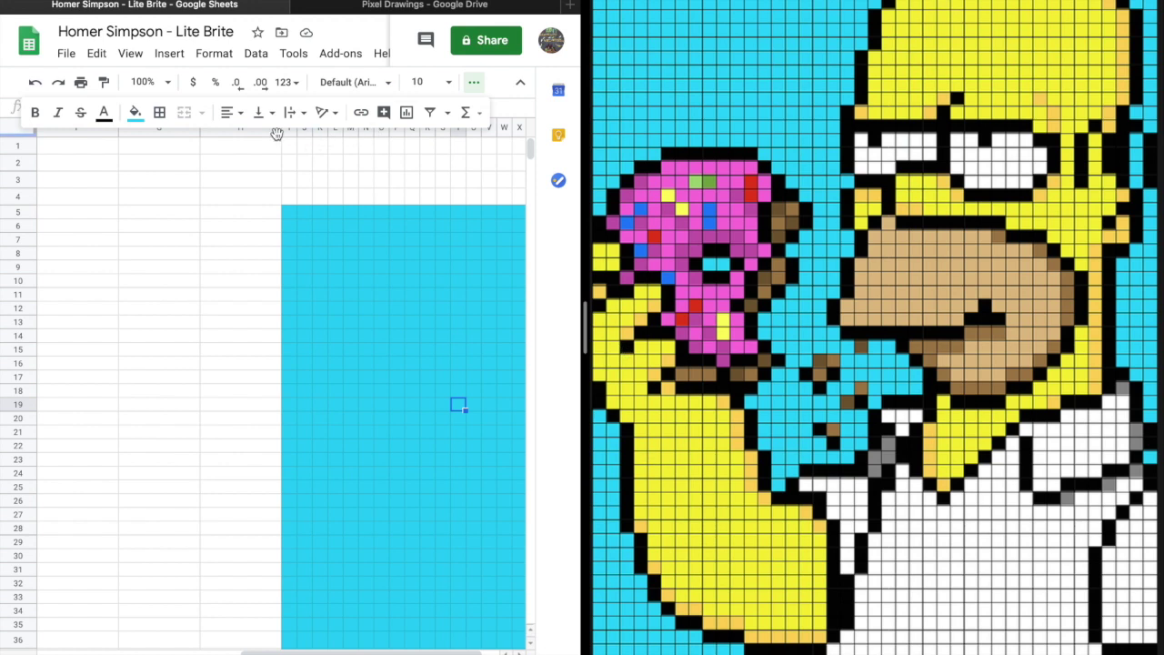
Check the fill colour choices without changing anything, then select cell H5.
{"action": "left_click", "coordinate": [135, 113]}
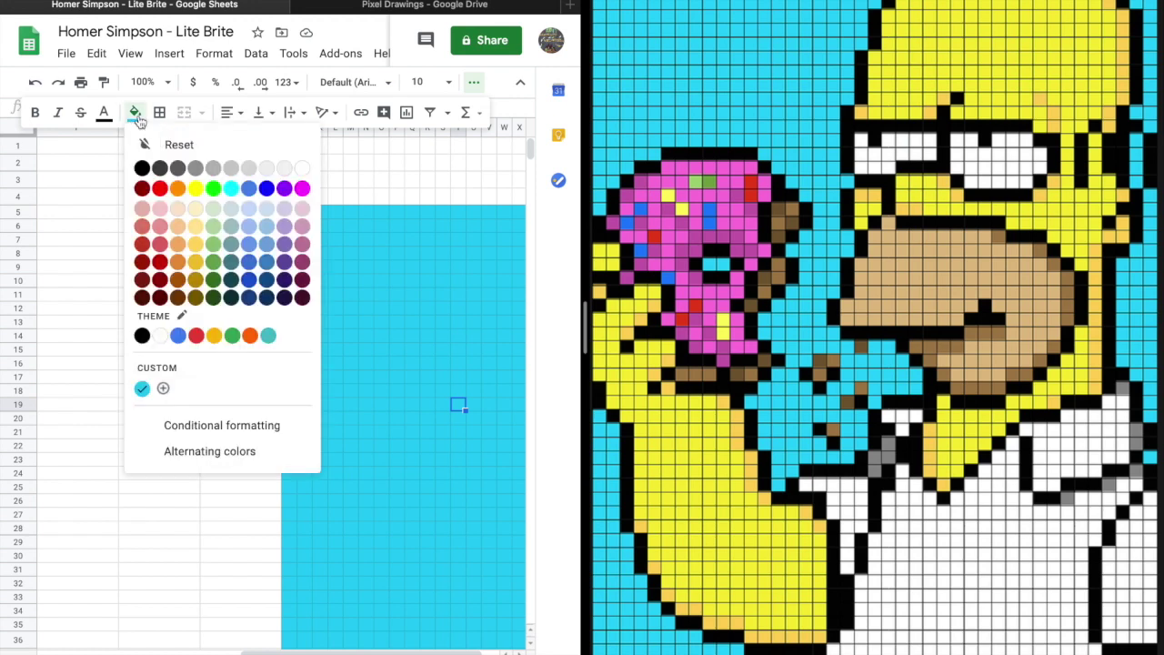
{"action": "left_click", "coordinate": [428, 281]}
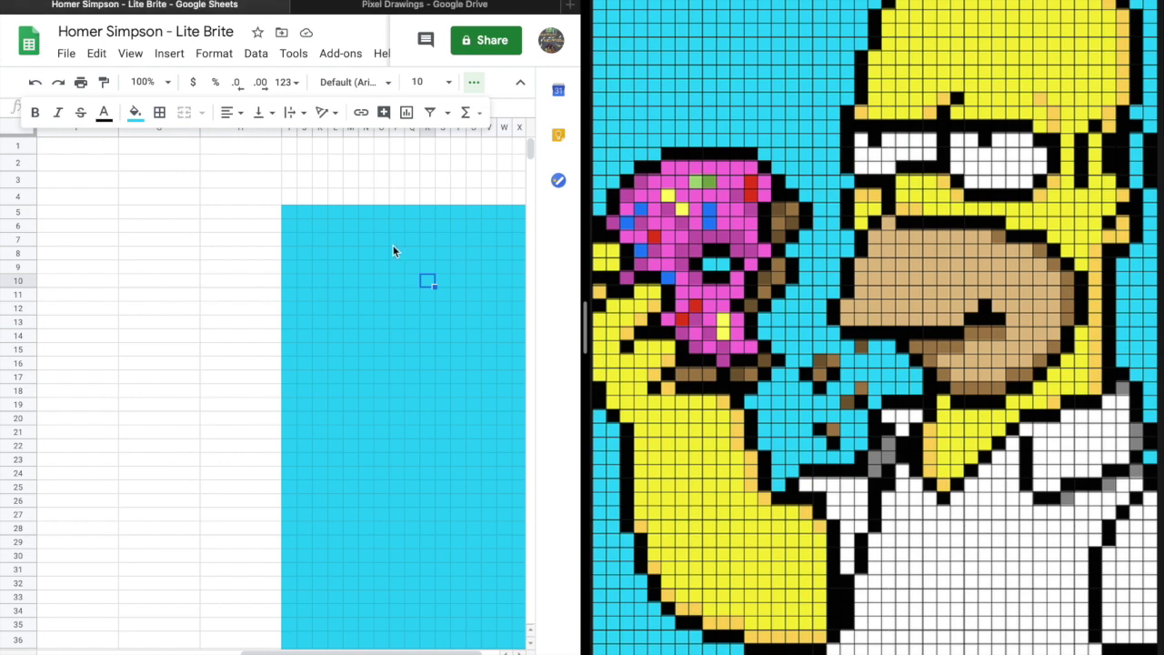
{"action": "left_click", "coordinate": [217, 213]}
Enter 23 in cell H5.
{"action": "type", "text": "23"}
{"action": "left_click", "coordinate": [216, 258]}
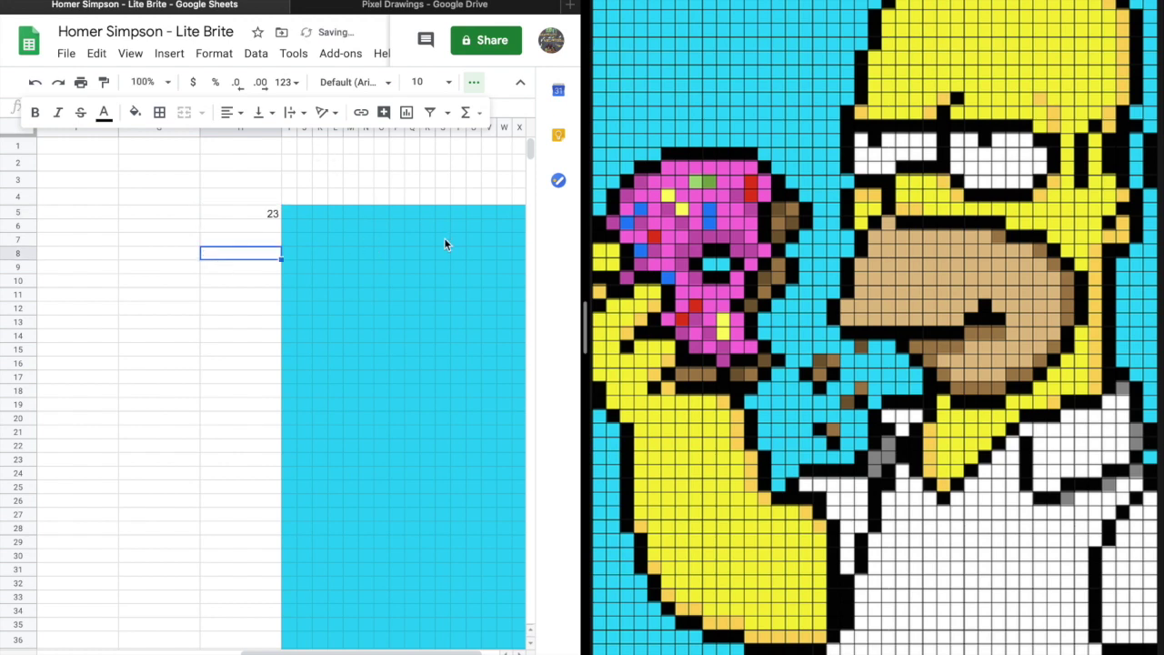
{"action": "left_click", "coordinate": [427, 266]}
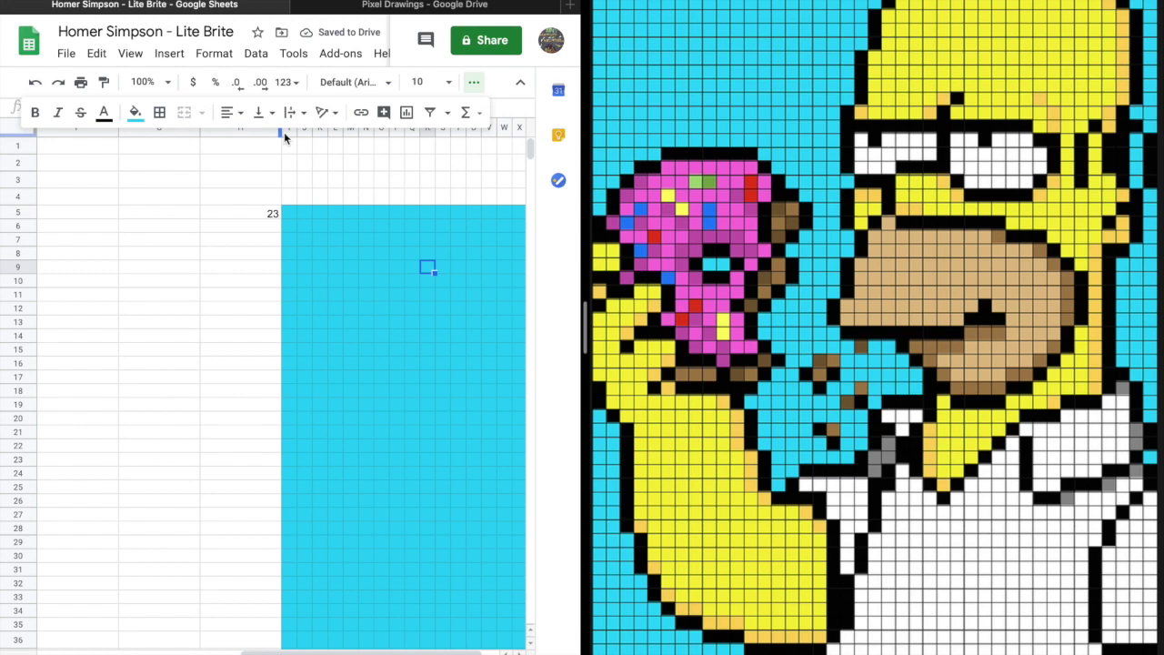
Copy the light-blue grid columns and paste them at Z1 to extend the grid.
{"action": "left_click_drag", "start_coordinate": [287, 129], "coordinate": [525, 145]}
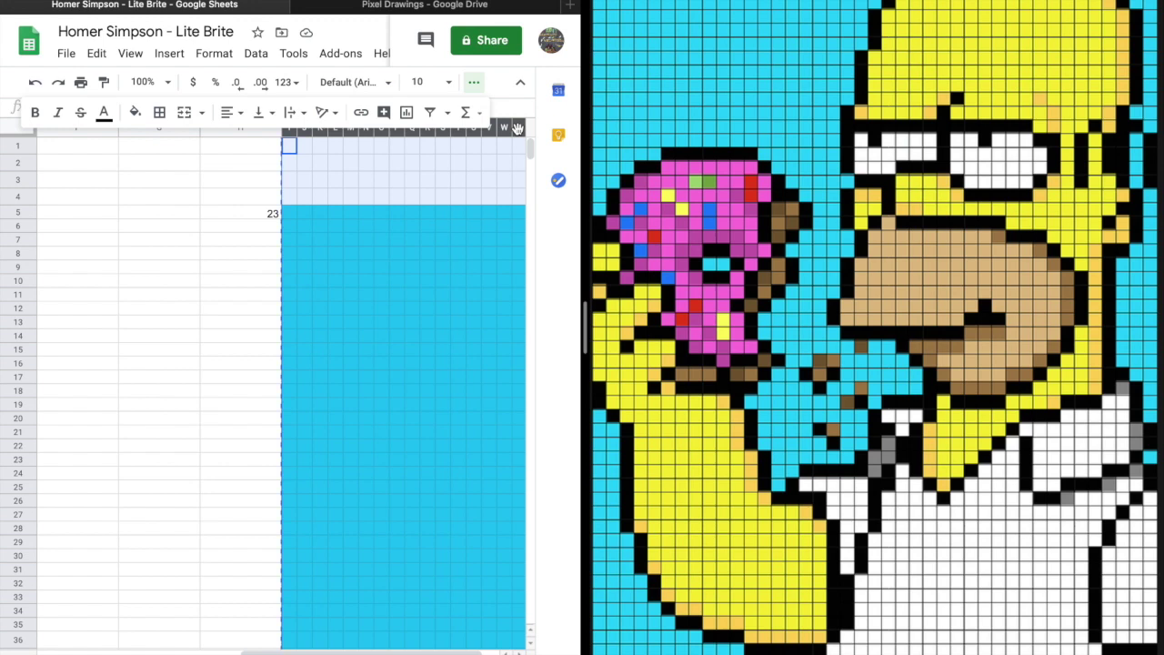
{"action": "left_click", "coordinate": [289, 145]}
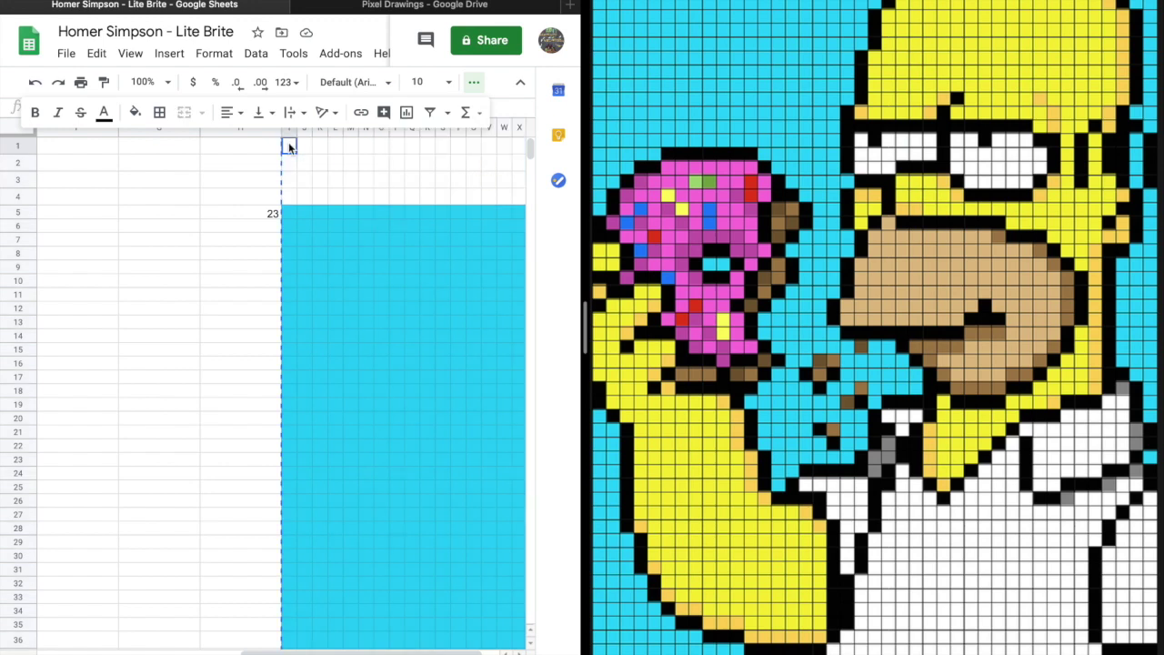
{"action": "key", "text": "ctrl+v"}
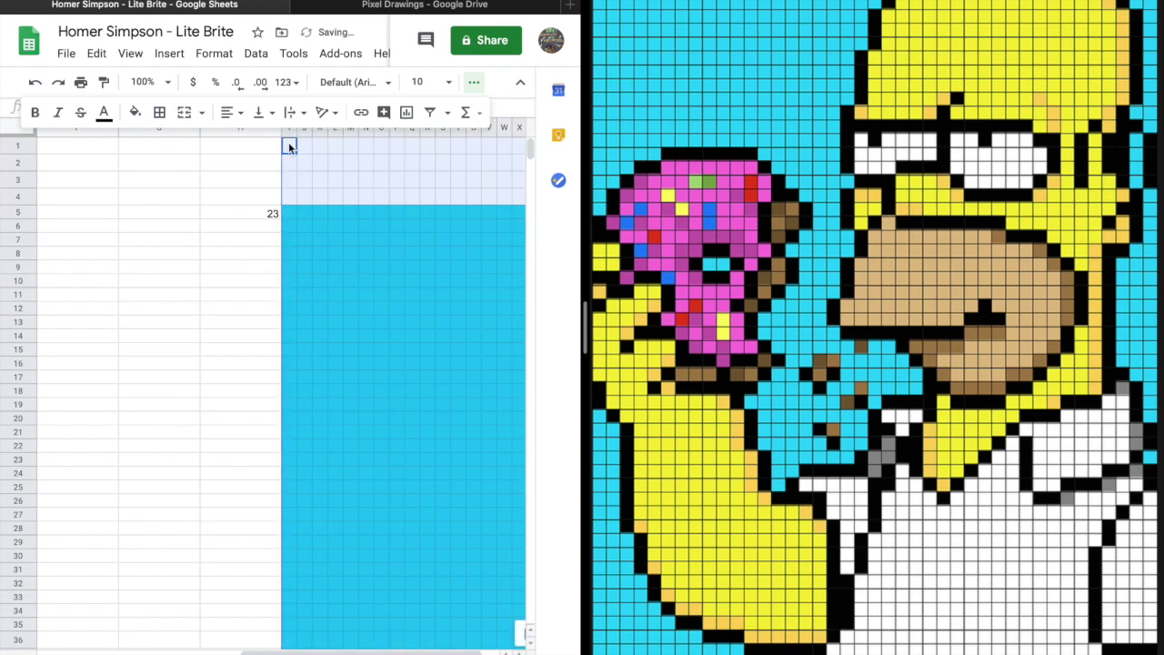
{"action": "left_click", "coordinate": [414, 309]}
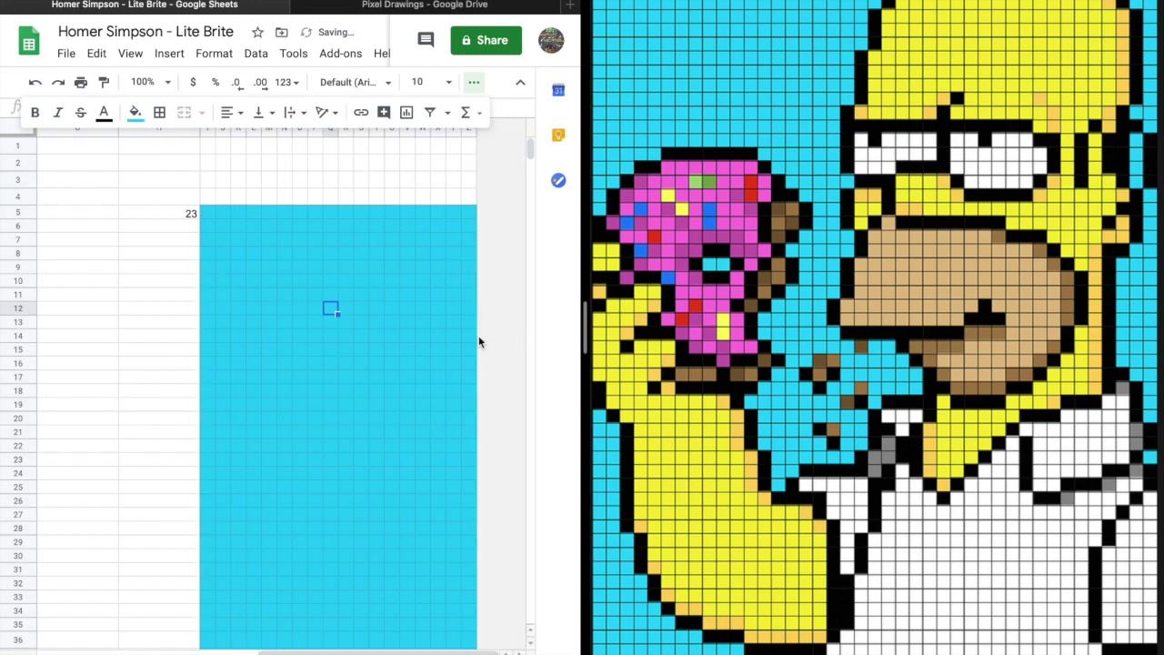
{"action": "key", "text": "ctrl+z"}
{"action": "key", "text": "ctrl+y"}
{"action": "left_click", "coordinate": [468, 146]}
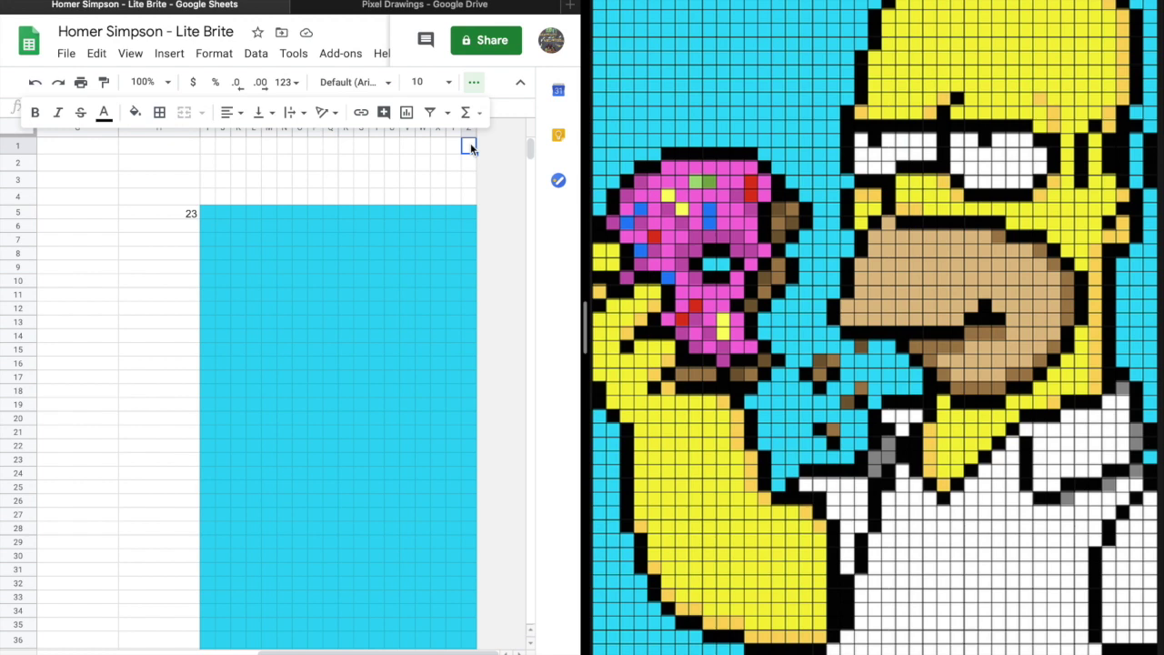
{"action": "key", "text": "ctrl+v"}
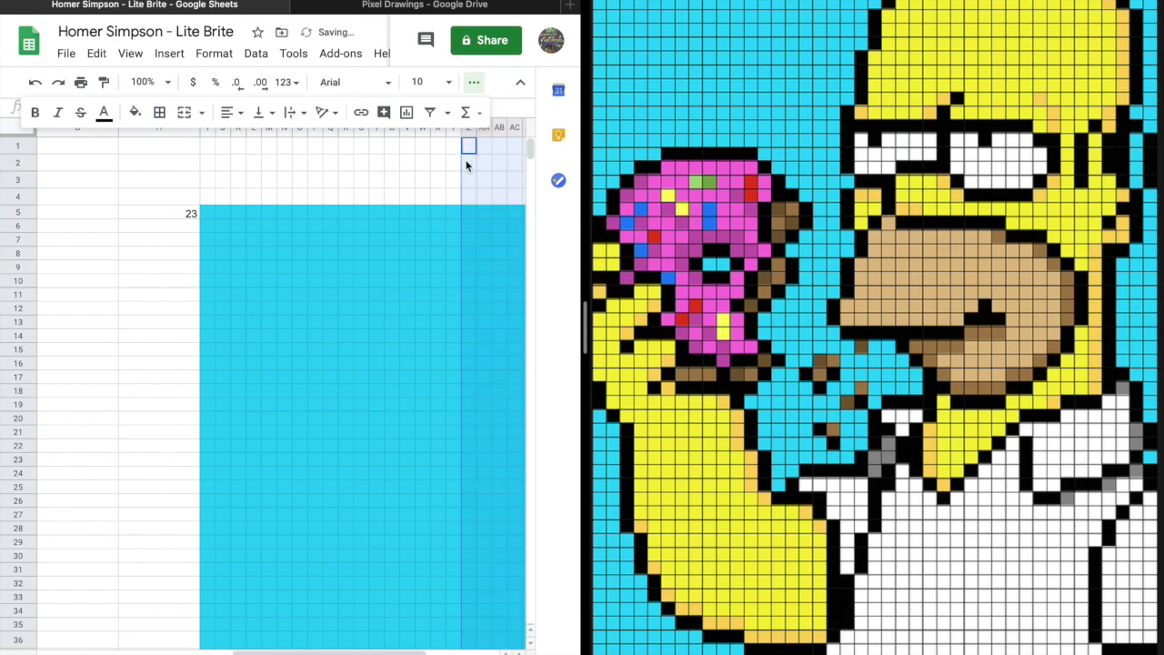
{"action": "scroll", "coordinate": [469, 304], "scroll_direction": "right", "scroll_amount": 5}
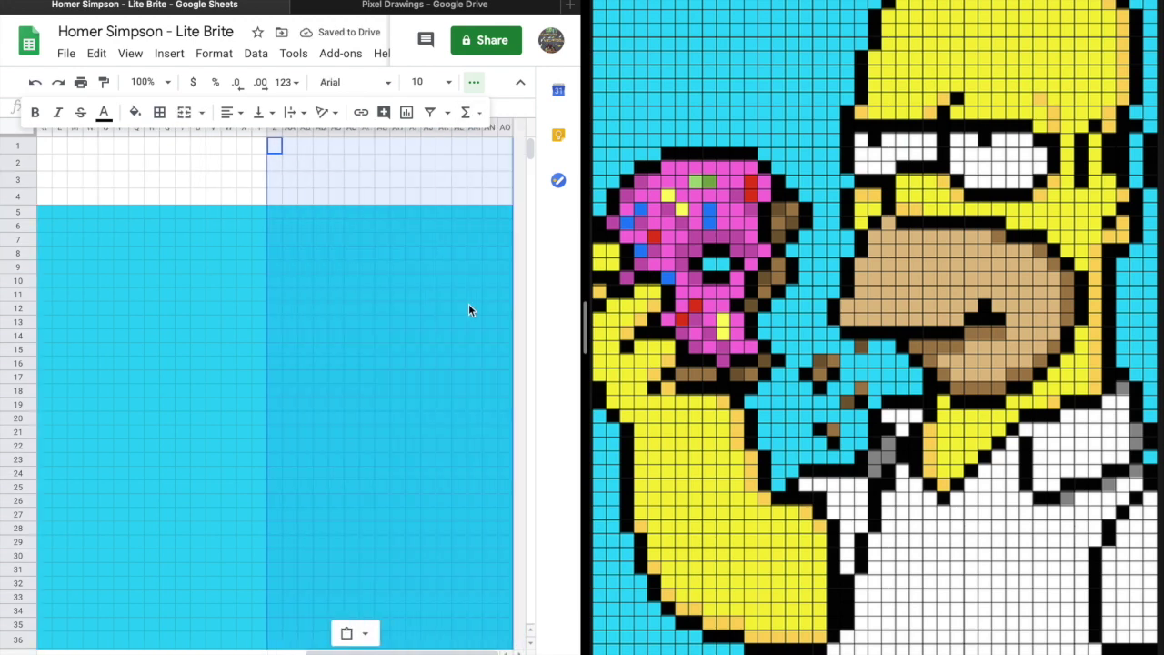
{"action": "key", "text": "ctrl+z"}
{"action": "key", "text": "ctrl+y"}
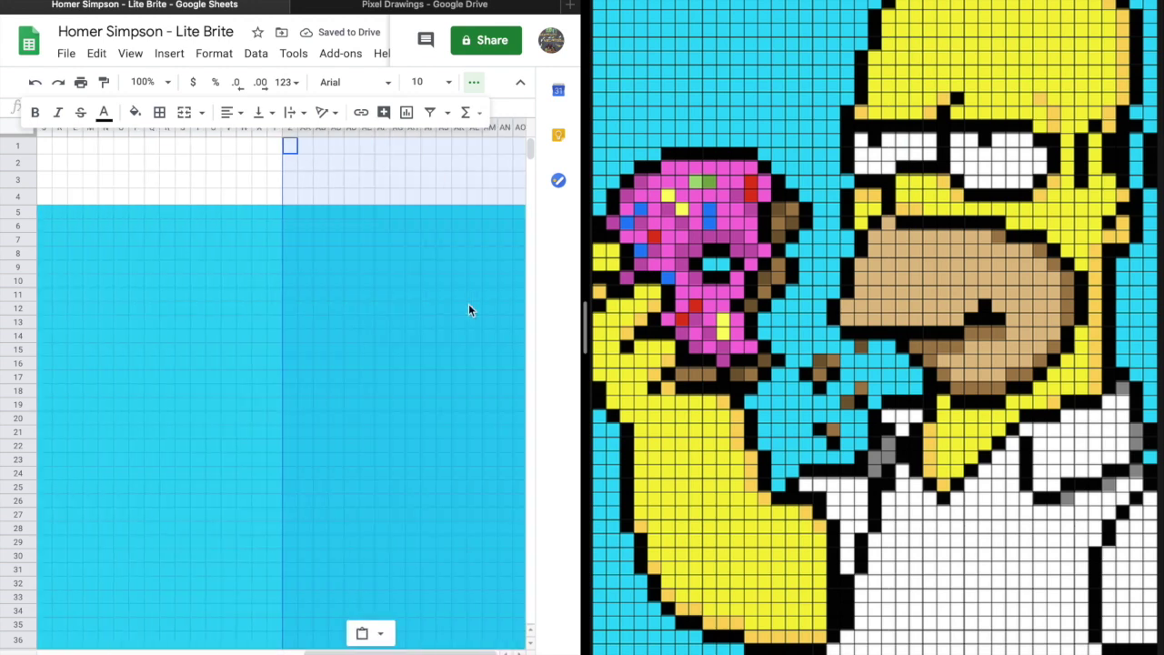
{"action": "scroll", "coordinate": [469, 310], "scroll_direction": "left", "scroll_amount": 5}
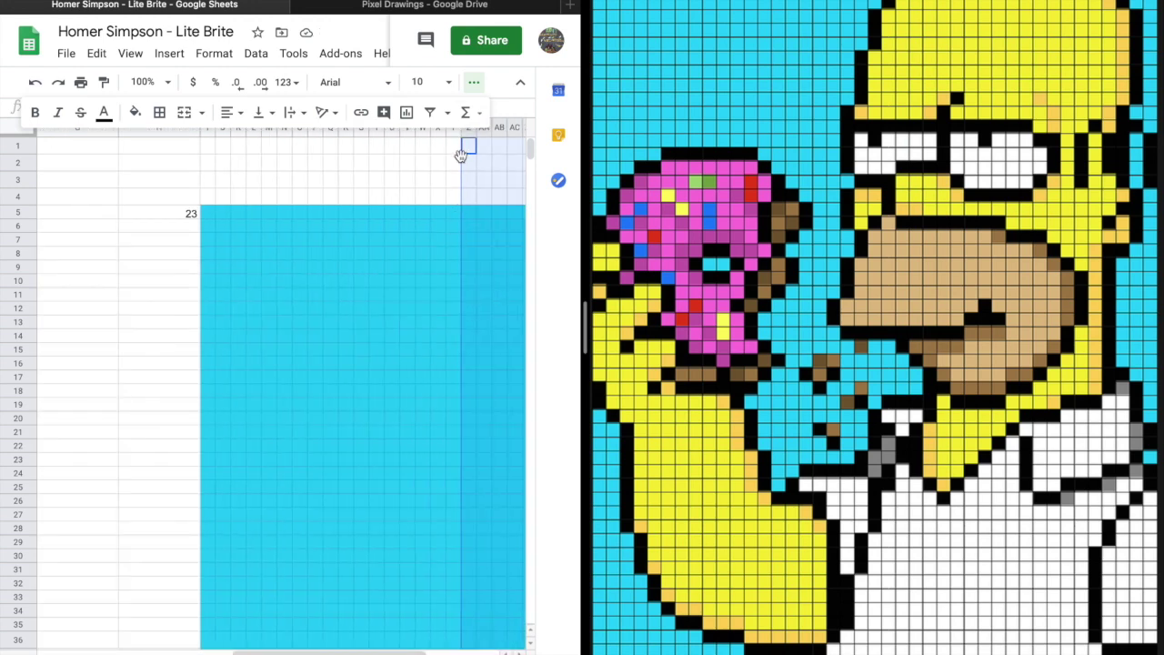
Step along the row 5 cells of the extended grid.
{"action": "left_click", "coordinate": [453, 213]}
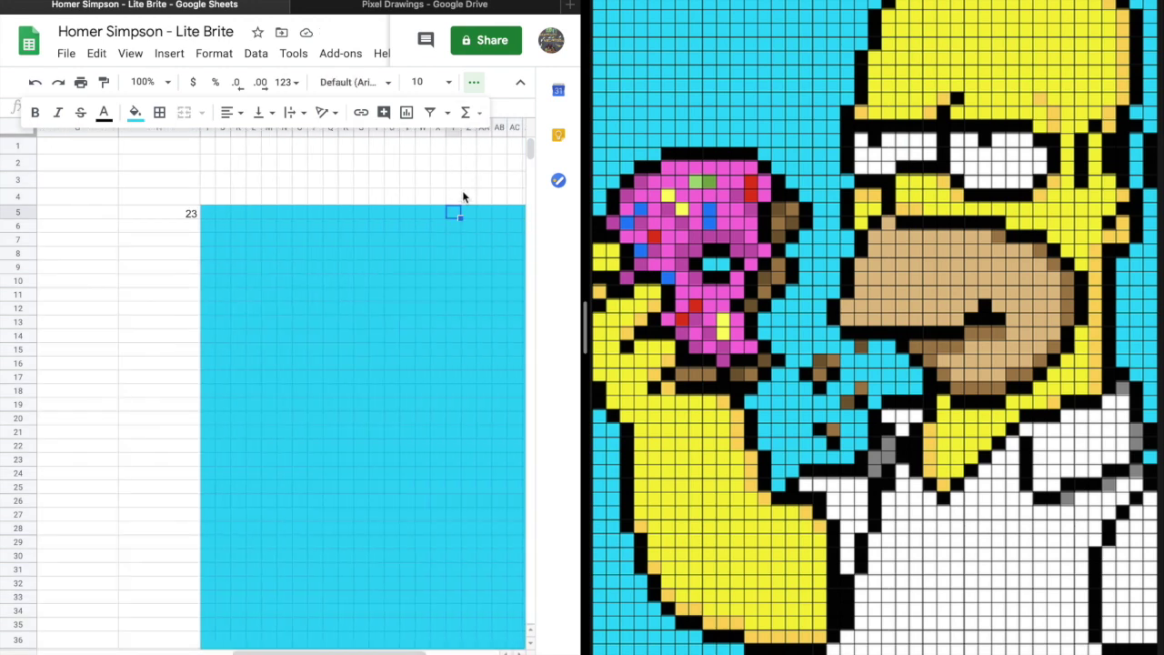
{"action": "left_click", "coordinate": [469, 214]}
{"action": "left_click", "coordinate": [484, 214]}
{"action": "left_click", "coordinate": [506, 213]}
{"action": "left_click", "coordinate": [518, 213]}
{"action": "key", "text": "Right"}
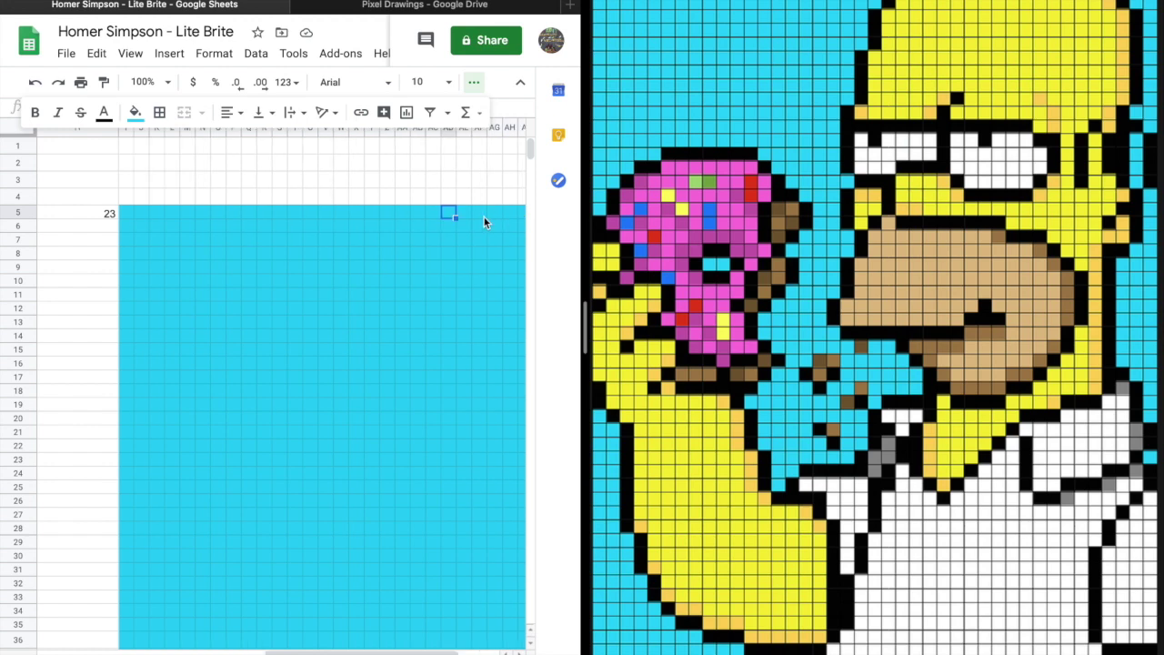
Hide the extra formatting tools and step through row 5 from Z5 to AE5.
{"action": "left_click", "coordinate": [373, 214]}
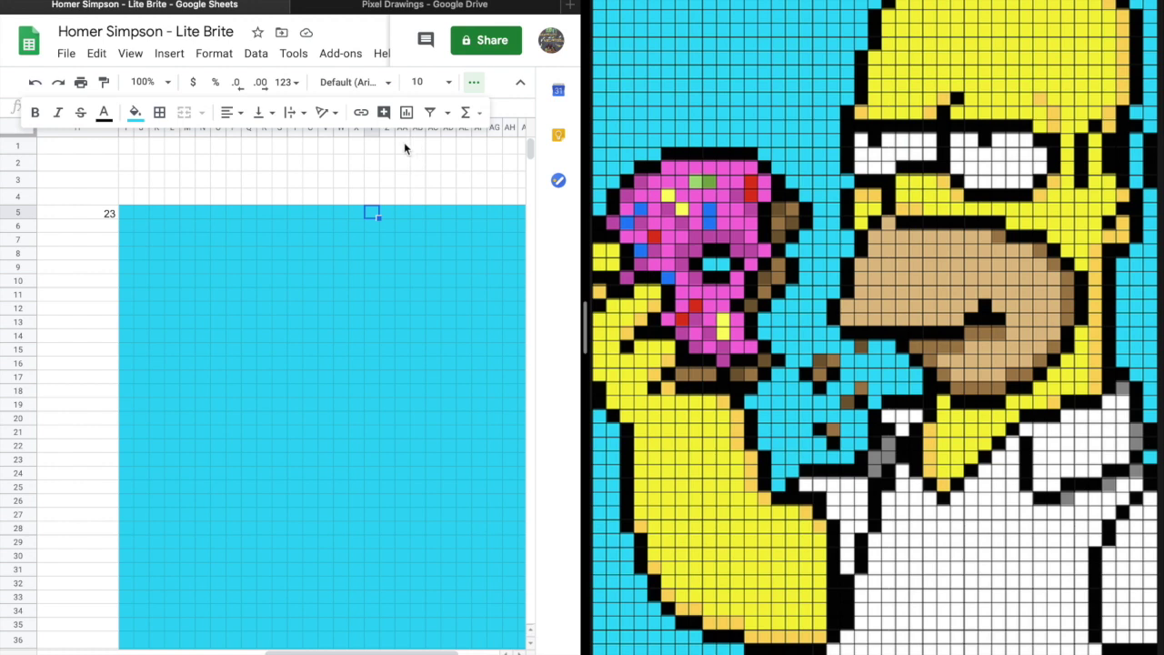
{"action": "left_click", "coordinate": [474, 82]}
{"action": "left_click", "coordinate": [386, 214]}
{"action": "left_click", "coordinate": [403, 213]}
{"action": "left_click", "coordinate": [420, 212]}
{"action": "left_click", "coordinate": [434, 213]}
{"action": "left_click", "coordinate": [455, 213]}
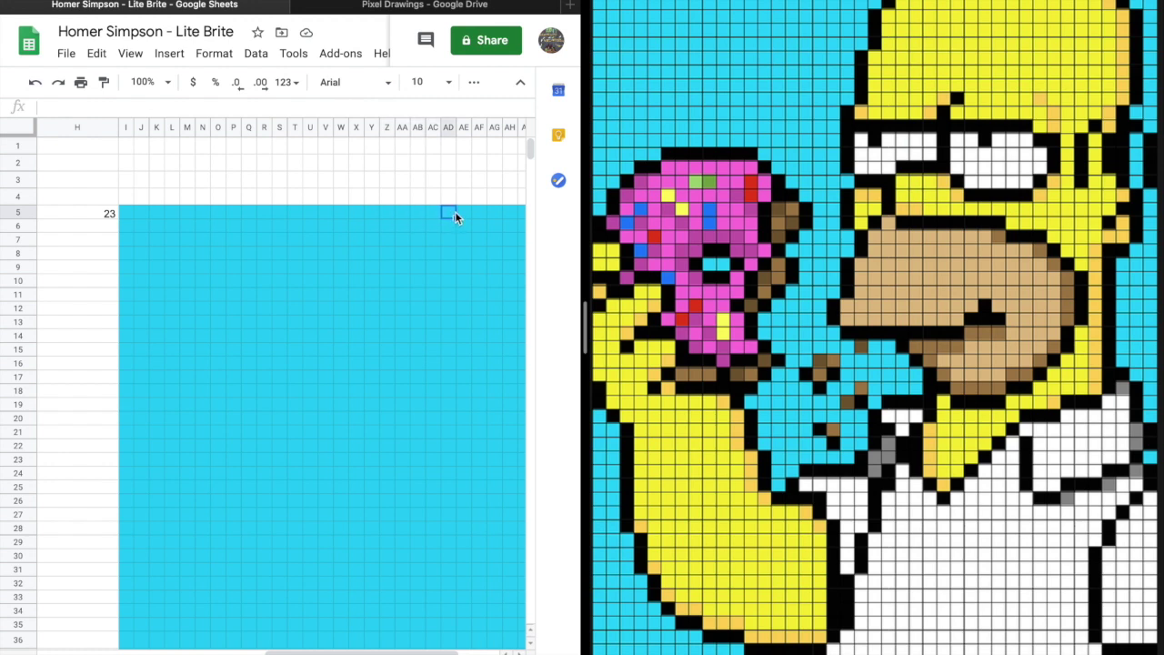
{"action": "left_click", "coordinate": [466, 215]}
Fill the first outline cells in row 5 black.
{"action": "left_click", "coordinate": [392, 83]}
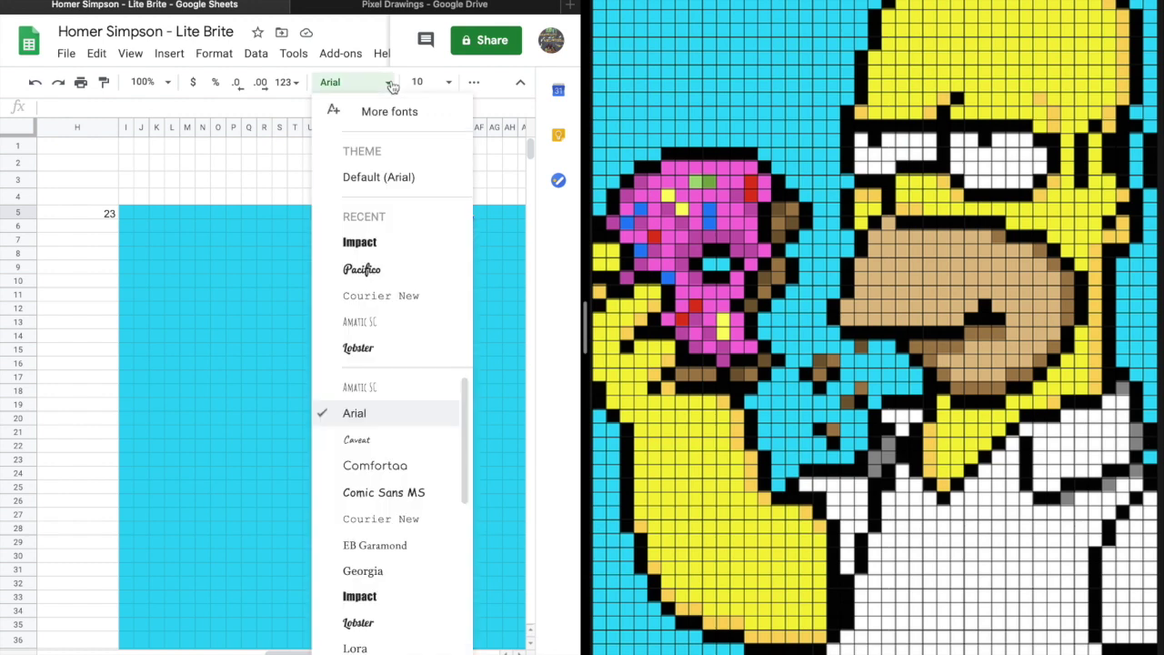
{"action": "left_click", "coordinate": [447, 84]}
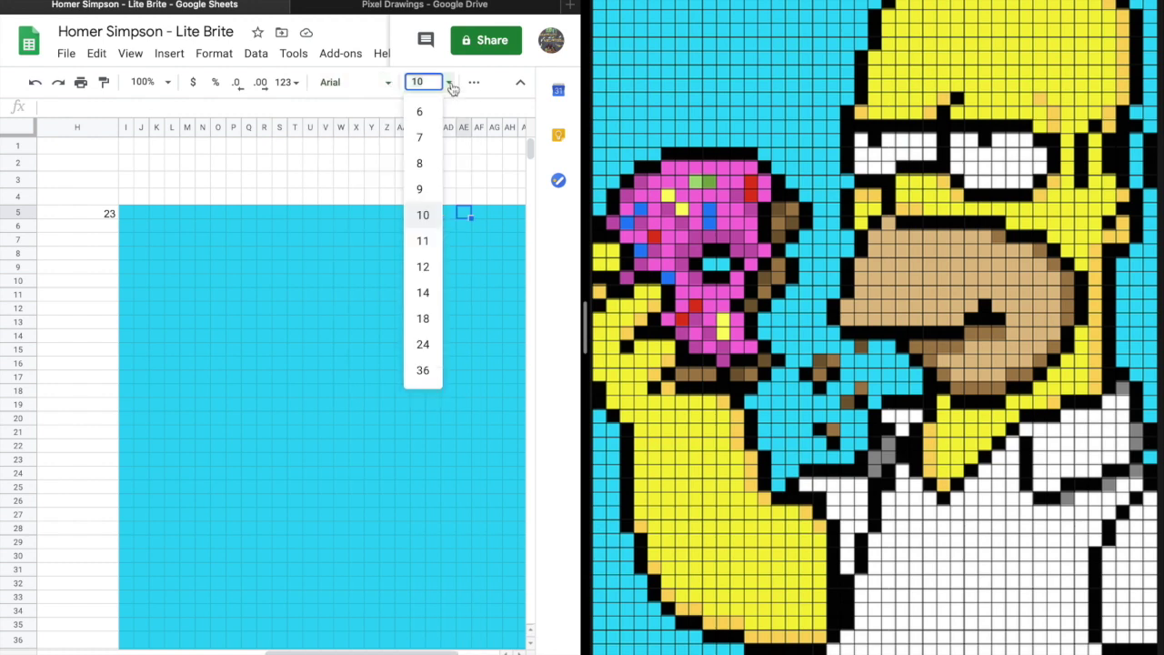
{"action": "left_click", "coordinate": [473, 84]}
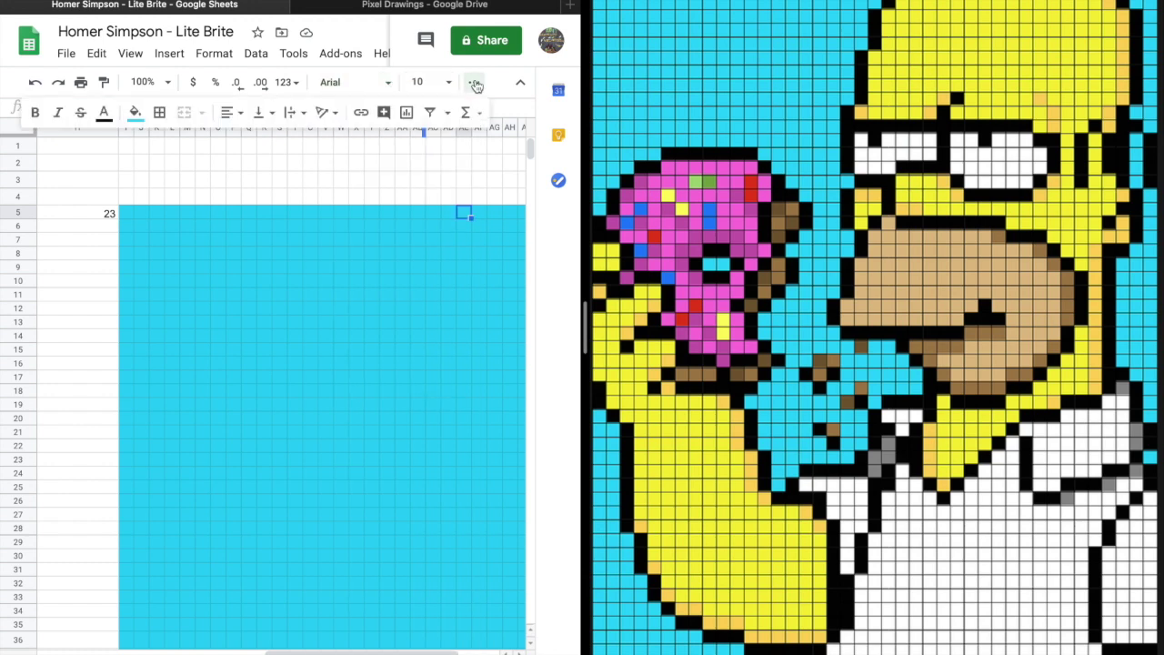
{"action": "left_click", "coordinate": [133, 112]}
{"action": "left_click", "coordinate": [142, 167]}
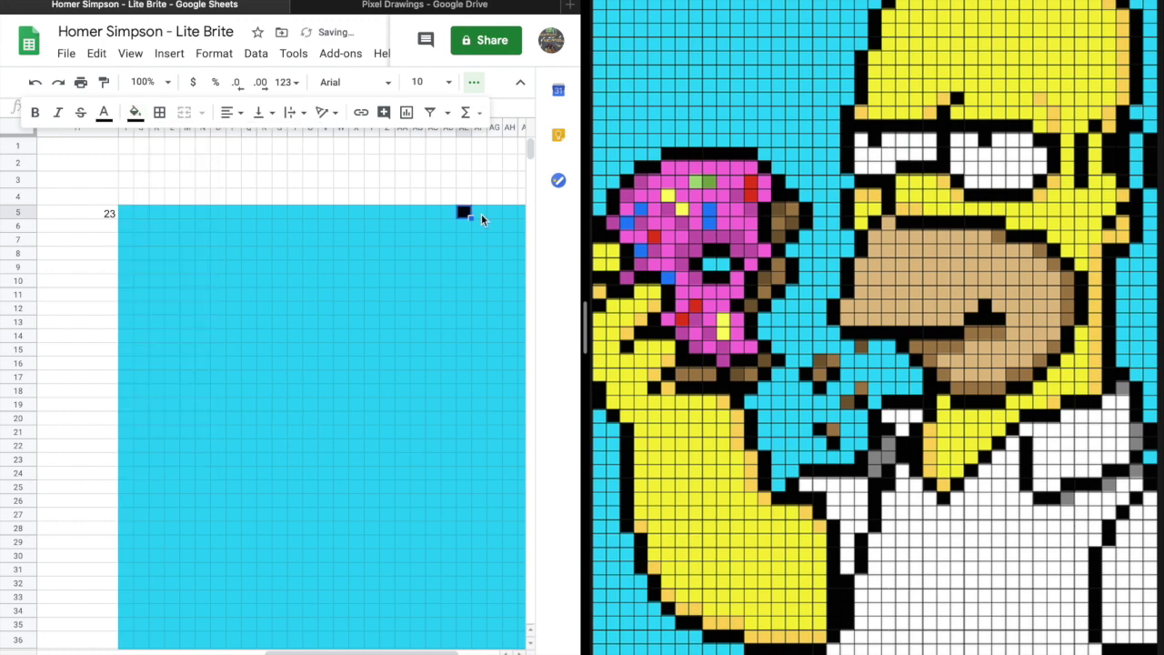
{"action": "left_click", "coordinate": [459, 232]}
{"action": "left_click", "coordinate": [463, 212]}
Blacken the outline running down to row 7 and cells AB11–AB14.
{"action": "left_click", "coordinate": [415, 238]}
{"action": "left_click", "coordinate": [465, 214]}
{"action": "left_click", "coordinate": [447, 226]}
{"action": "left_click_drag", "start_coordinate": [447, 226], "coordinate": [434, 279]}
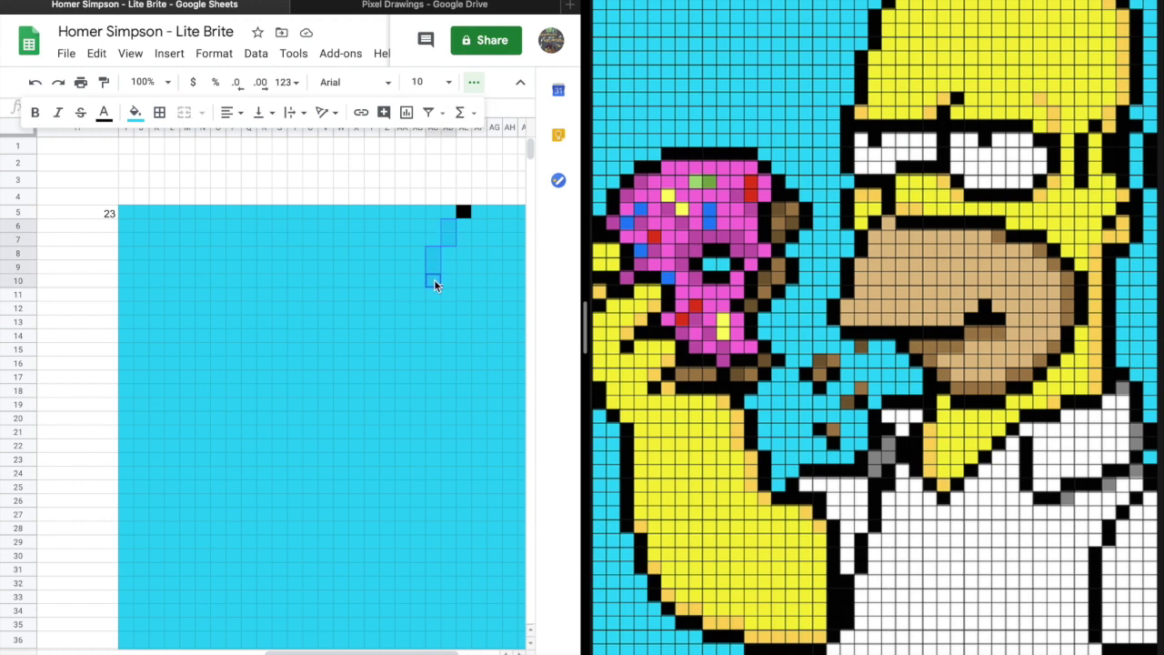
{"action": "left_click", "coordinate": [418, 295], "text": "ctrl"}
{"action": "left_click_drag", "start_coordinate": [417, 309], "coordinate": [418, 339]}
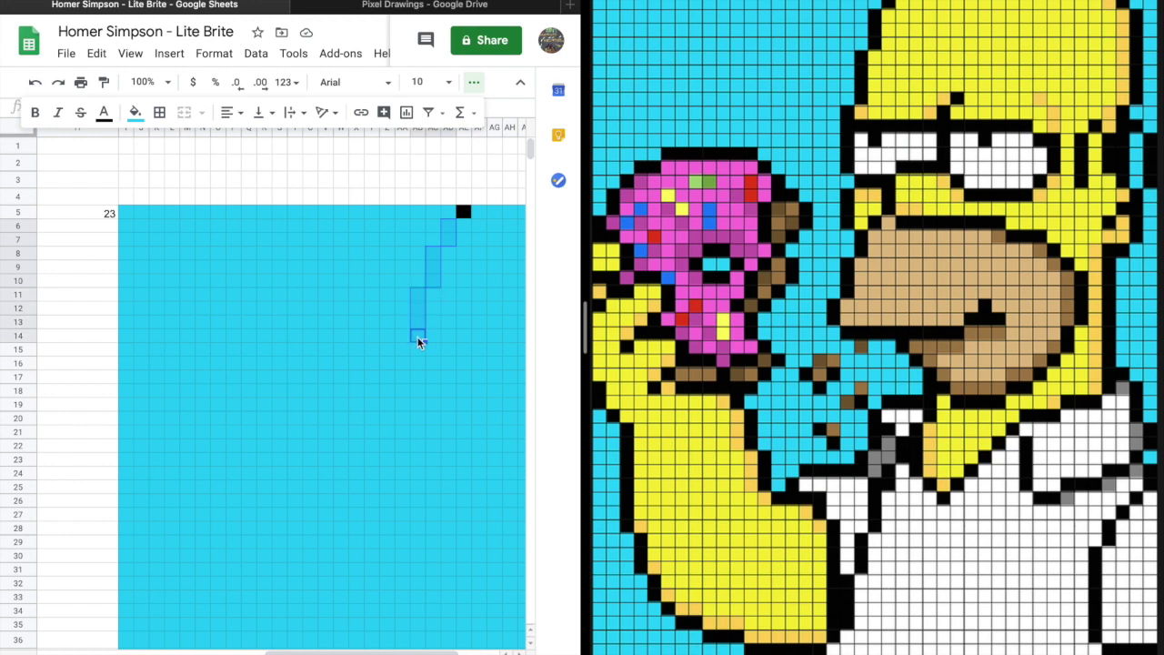
{"action": "left_click", "coordinate": [134, 111]}
{"action": "left_click", "coordinate": [142, 168]}
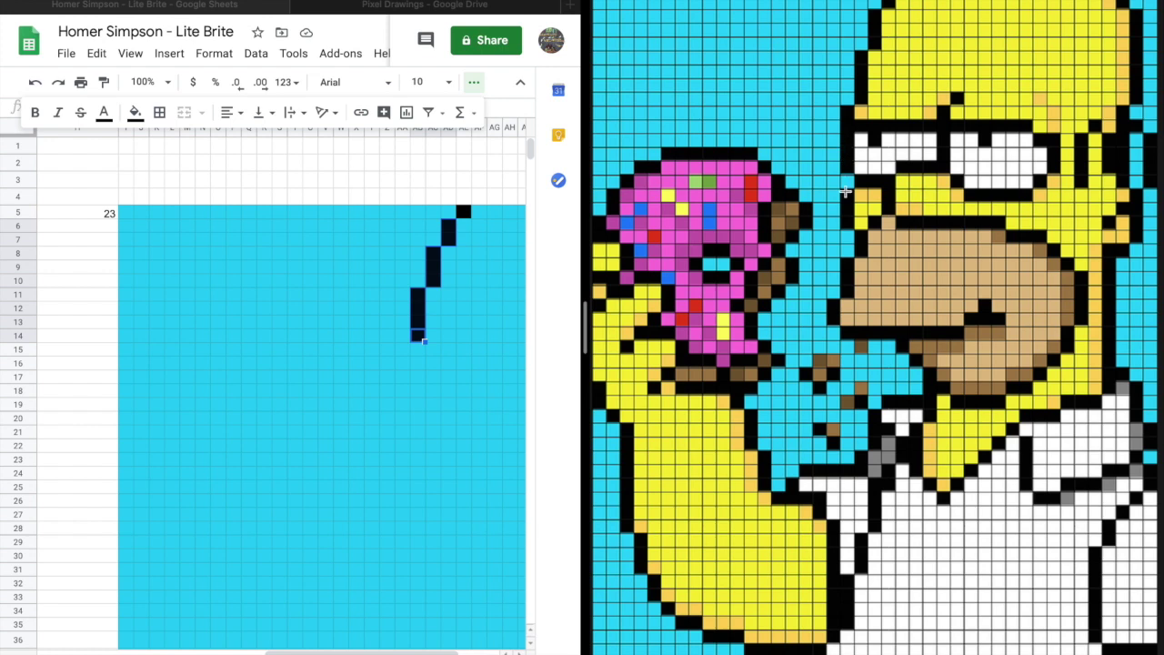
Paste black into the outline down to row 19 and the curve in rows 20–24.
{"action": "left_click", "coordinate": [409, 343]}
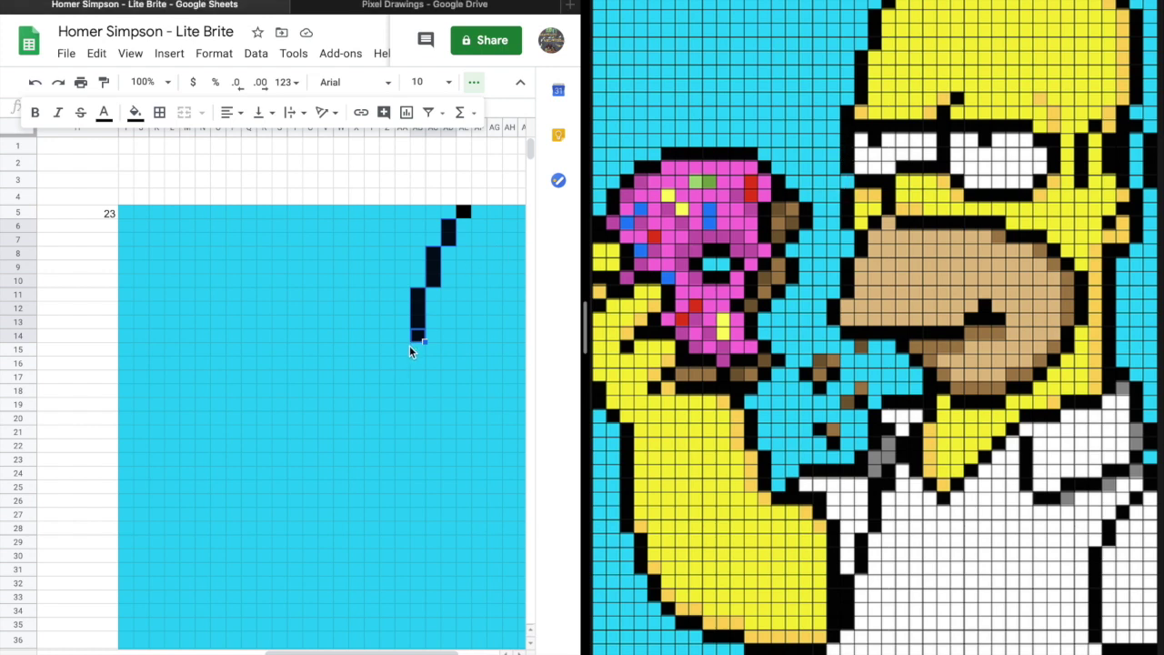
{"action": "left_click", "coordinate": [403, 350]}
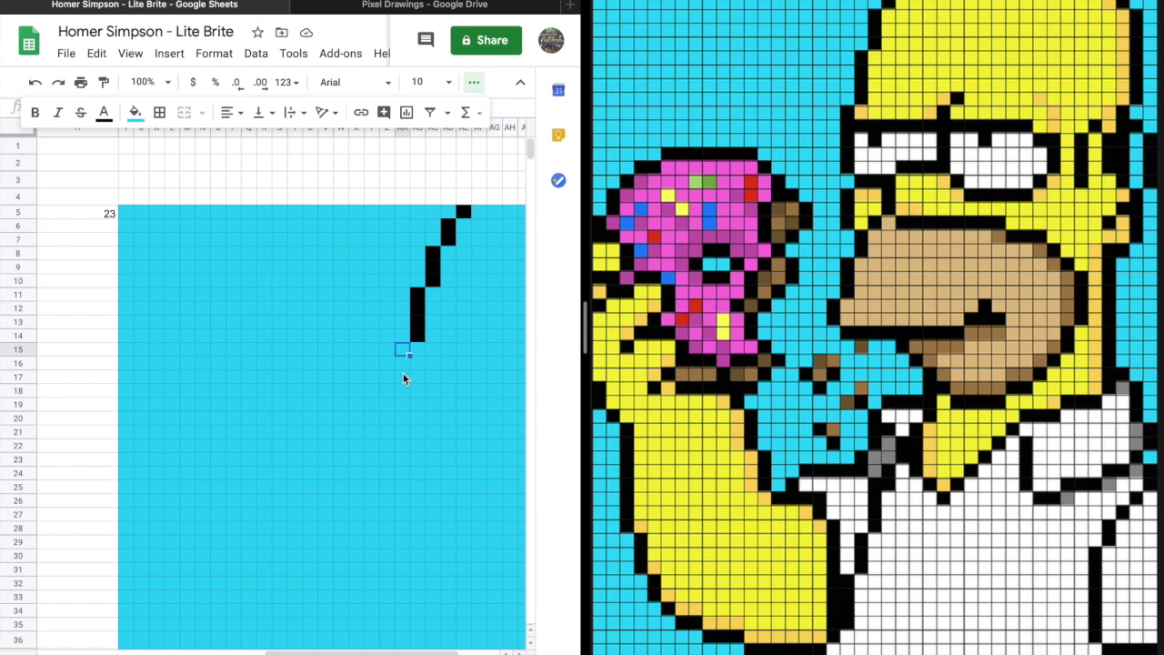
{"action": "key", "text": "shift+Down"}
{"action": "key", "text": "shift+Down"}
{"action": "key", "text": "shift+Down"}
{"action": "key", "text": "shift+Down"}
{"action": "key", "text": "ctrl+v"}
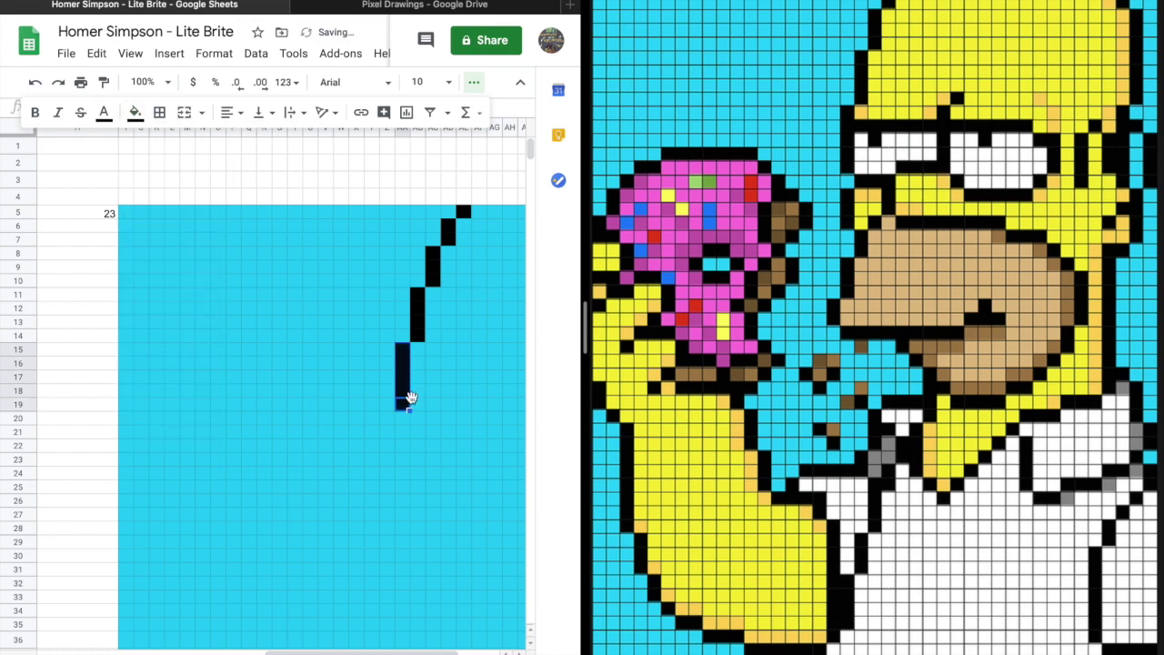
{"action": "left_click", "coordinate": [418, 363]}
{"action": "scroll", "coordinate": [506, 226], "scroll_direction": "right", "scroll_amount": 3}
{"action": "left_click_drag", "start_coordinate": [305, 419], "coordinate": [336, 421]}
{"action": "left_click", "coordinate": [291, 450], "text": "ctrl"}
{"action": "key", "text": "ctrl+v"}
Paste black into the glasses frame cells right of the line in row 19.
{"action": "left_click", "coordinate": [354, 377]}
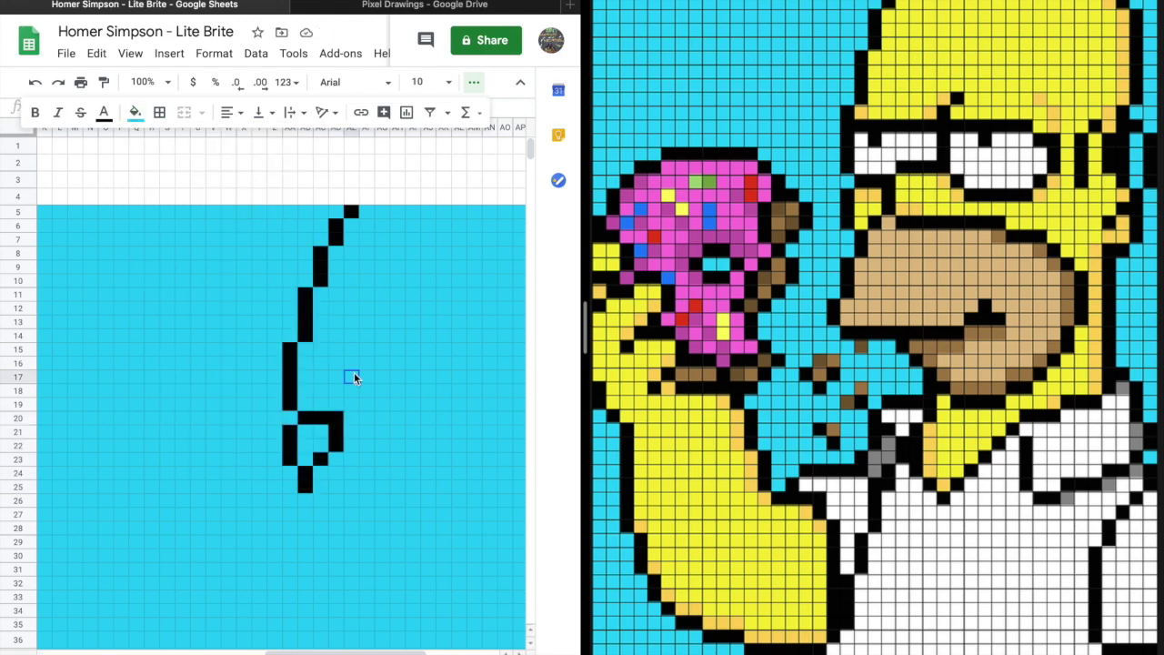
{"action": "mouse_move", "coordinate": [350, 404]}
{"action": "left_mouse_down"}
{"action": "mouse_move", "coordinate": [399, 404]}
{"action": "mouse_move", "coordinate": [339, 361]}
{"action": "left_mouse_up"}
{"action": "key", "text": "ctrl+v"}
{"action": "left_click", "coordinate": [442, 364]}
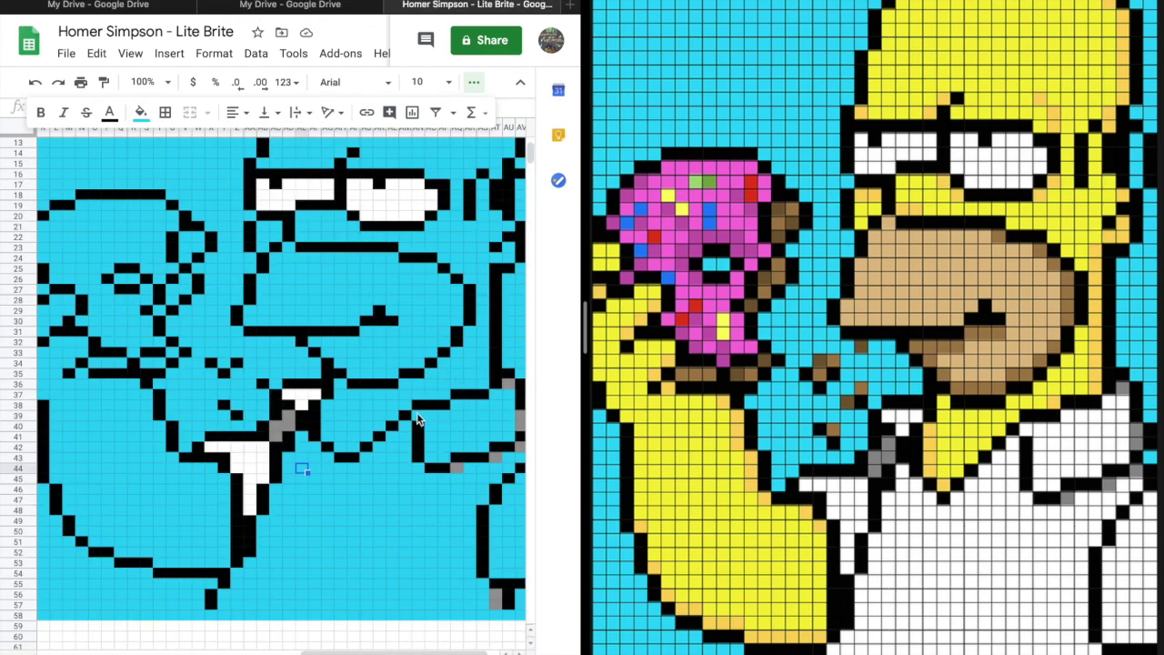
{"action": "left_click_drag", "start_coordinate": [416, 418], "coordinate": [483, 454]}
Paint Homer's main shirt area and the row 57 shirt cells white.
{"action": "left_click", "coordinate": [141, 112]}
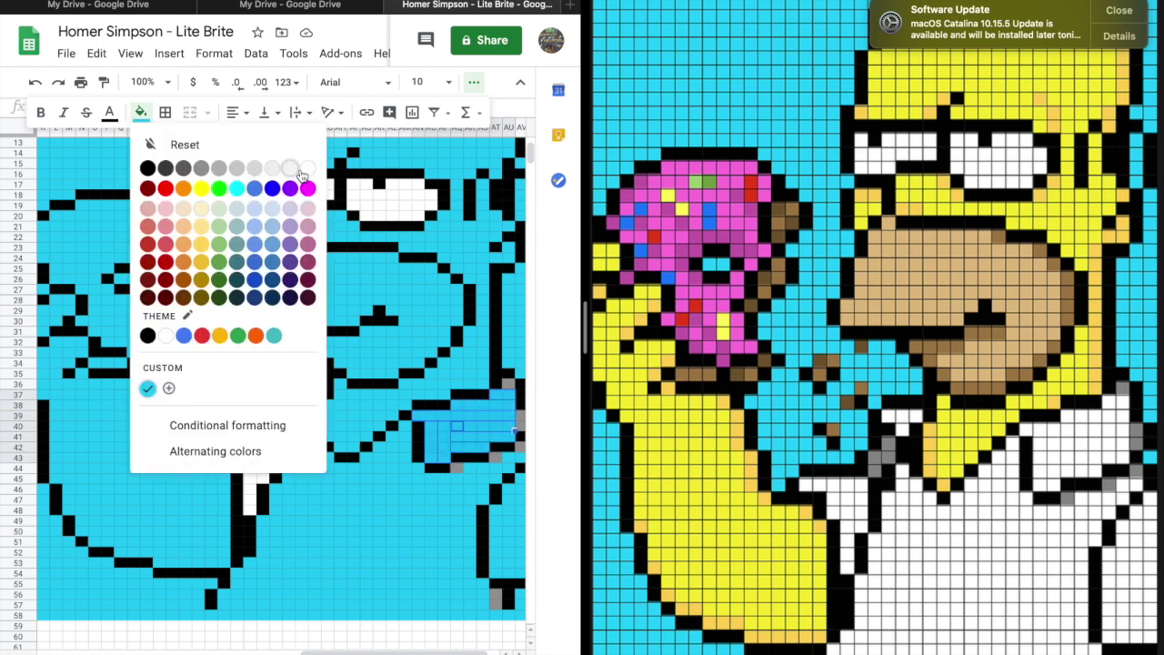
{"action": "left_click", "coordinate": [309, 164]}
{"action": "left_click_drag", "start_coordinate": [299, 458], "coordinate": [318, 586]}
{"action": "left_click", "coordinate": [315, 479]}
{"action": "left_click_drag", "start_coordinate": [221, 603], "coordinate": [491, 603]}
{"action": "left_click", "coordinate": [141, 112]}
{"action": "left_click", "coordinate": [308, 169]}
Paint the shirt cells in row 54 and the rows 48–54 columns white.
{"action": "left_click_drag", "start_coordinate": [234, 579], "coordinate": [482, 582]}
{"action": "left_click", "coordinate": [141, 112]}
{"action": "left_click", "coordinate": [308, 169]}
{"action": "left_click_drag", "start_coordinate": [492, 510], "coordinate": [494, 578]}
{"action": "left_click", "coordinate": [141, 112]}
{"action": "left_click", "coordinate": [309, 169]}
{"action": "left_click", "coordinate": [141, 112]}
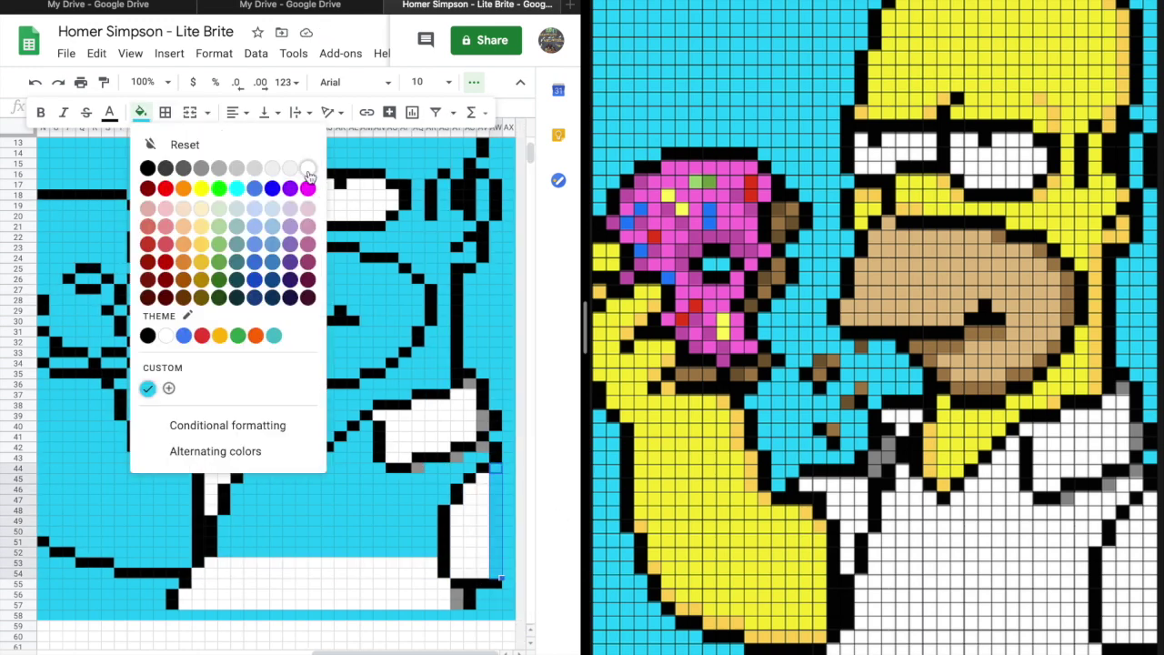
{"action": "left_click", "coordinate": [308, 169]}
{"action": "left_click_drag", "start_coordinate": [222, 541], "coordinate": [304, 550]}
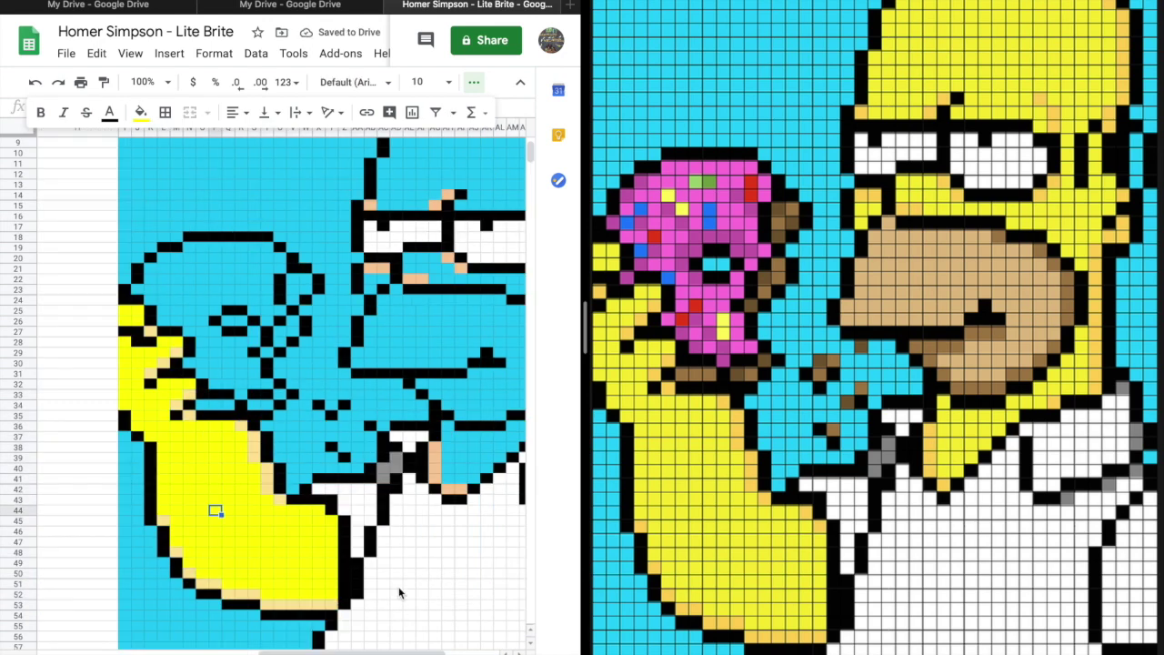
Fill the arm, face and top of the head yellow, and set up a custom brown #8b654a.
{"action": "scroll", "coordinate": [403, 593], "scroll_direction": "up", "scroll_amount": 5}
{"action": "left_click_drag", "start_coordinate": [314, 432], "coordinate": [380, 391]}
{"action": "left_click", "coordinate": [141, 112]}
{"action": "left_click", "coordinate": [201, 187]}
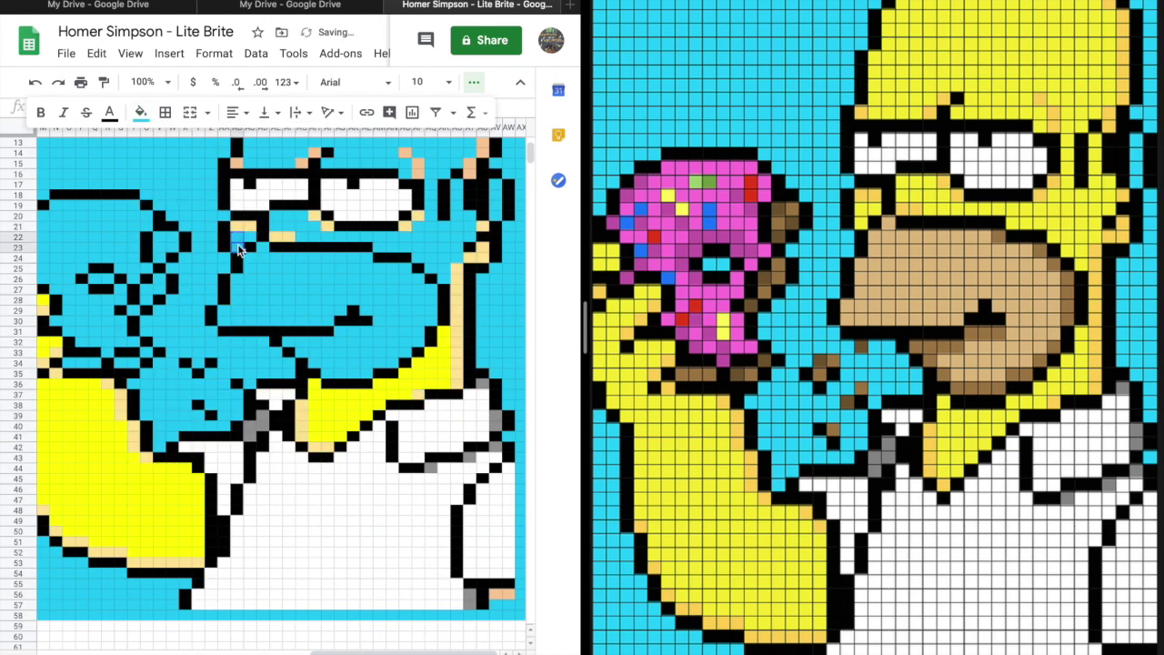
{"action": "left_click_drag", "start_coordinate": [273, 217], "coordinate": [432, 274]}
{"action": "key", "text": "ctrl+y"}
{"action": "scroll", "coordinate": [364, 272], "scroll_direction": "up", "scroll_amount": 3}
{"action": "left_click_drag", "start_coordinate": [464, 145], "coordinate": [338, 234]}
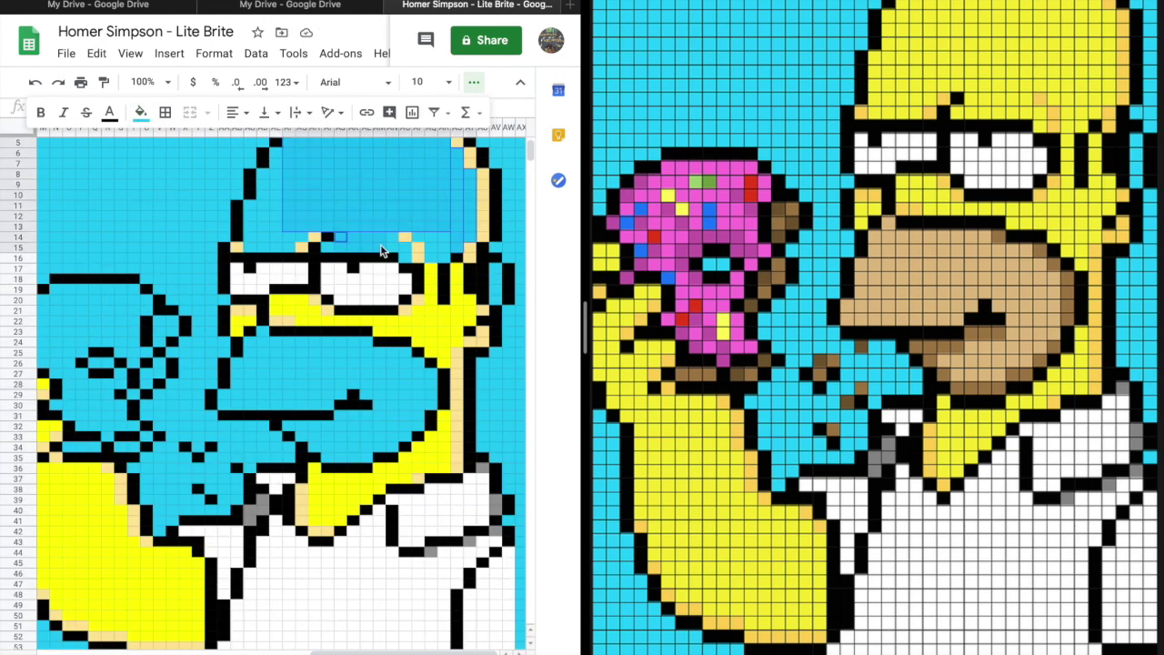
{"action": "key", "text": "ctrl+y"}
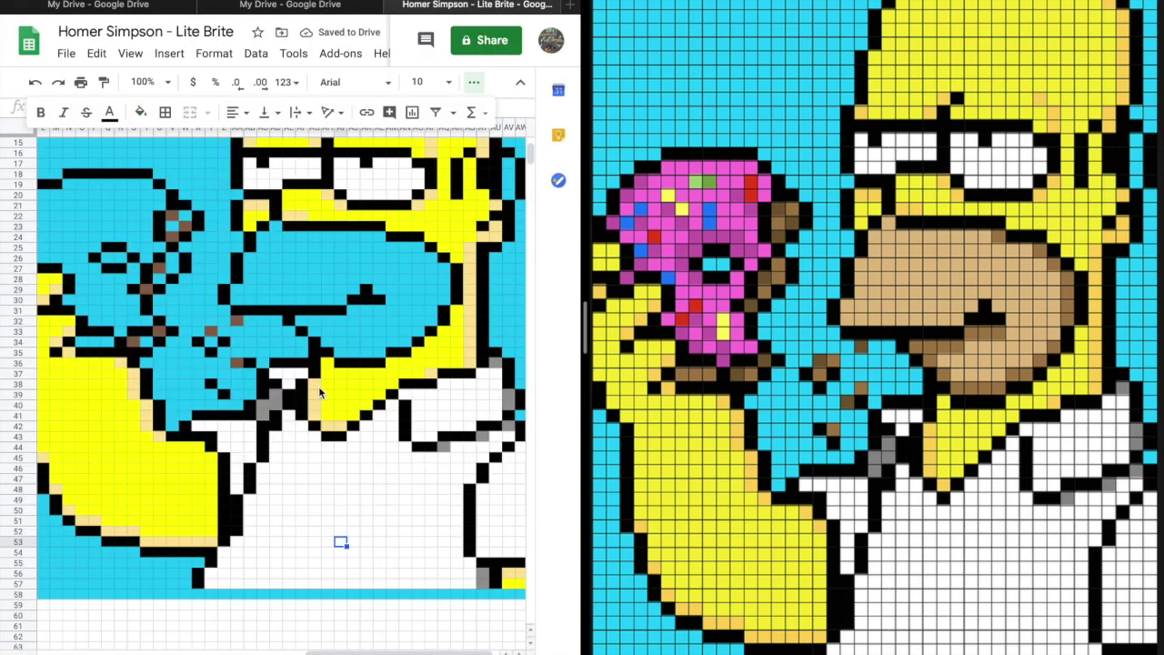
{"action": "left_click", "coordinate": [140, 112]}
{"action": "left_click", "coordinate": [159, 282]}
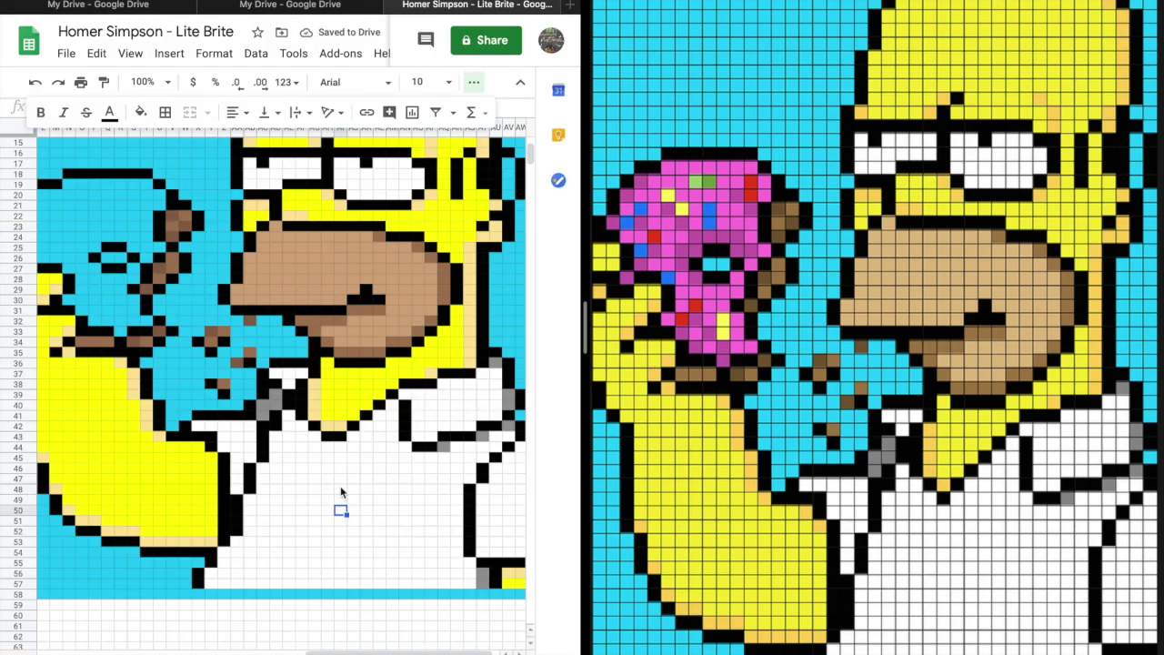
{"action": "scroll", "coordinate": [340, 486], "scroll_direction": "up", "scroll_amount": 5}
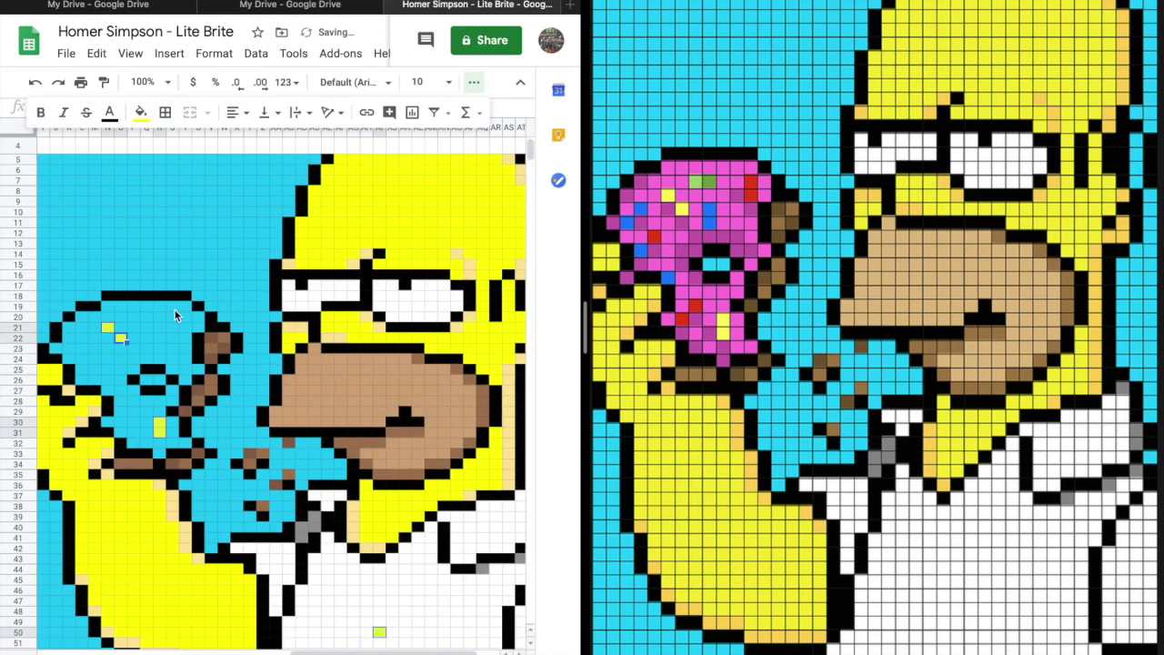
Colour the donut sprinkles blue and red and fill the rest of the donut pink.
{"action": "left_click", "coordinate": [82, 371], "text": "ctrl"}
{"action": "left_click", "coordinate": [141, 112]}
{"action": "left_click", "coordinate": [255, 189]}
{"action": "left_click", "coordinate": [141, 112]}
{"action": "left_click", "coordinate": [147, 388]}
{"action": "left_click", "coordinate": [137, 437], "text": "ctrl"}
{"action": "left_click", "coordinate": [127, 377], "text": "ctrl"}
{"action": "left_click", "coordinate": [77, 322], "text": "ctrl"}
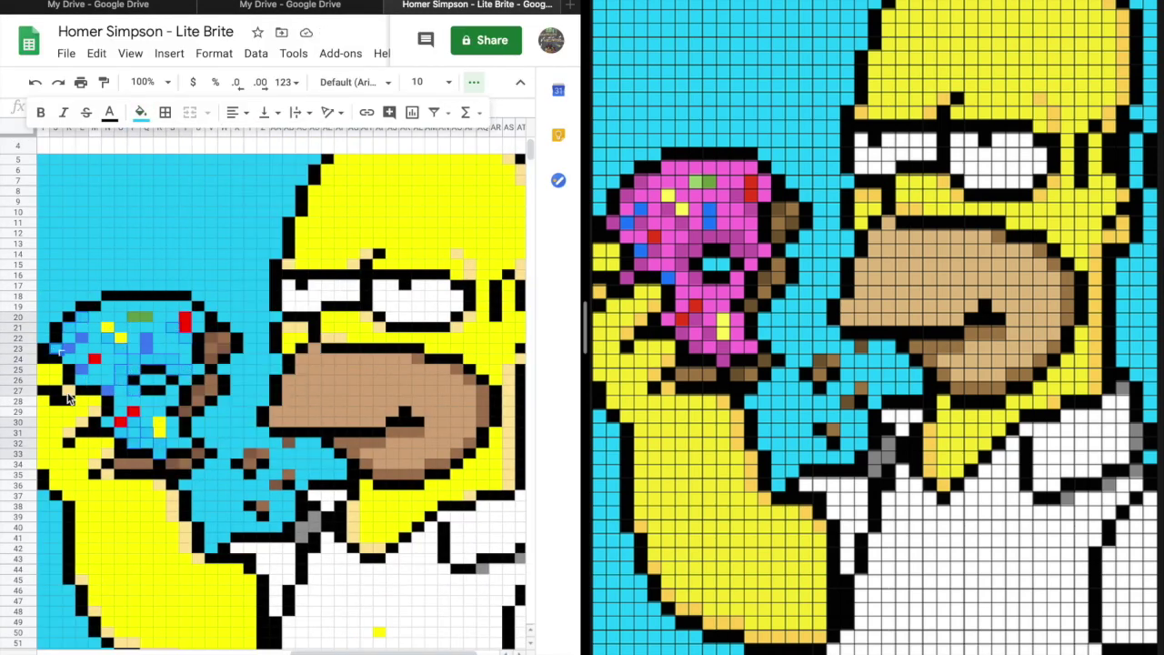
{"action": "scroll", "coordinate": [171, 386], "scroll_direction": "left", "scroll_amount": 2}
{"action": "left_click", "coordinate": [141, 111]}
{"action": "left_click", "coordinate": [307, 296]}
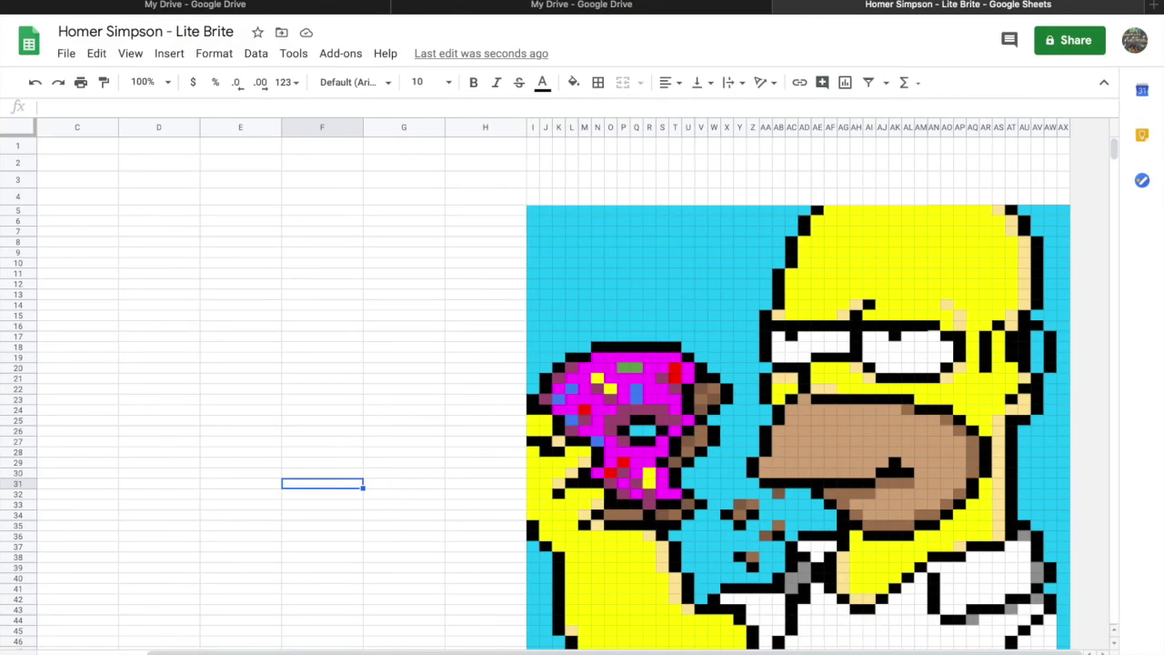
{"action": "scroll", "coordinate": [367, 472], "scroll_direction": "down", "scroll_amount": 2}
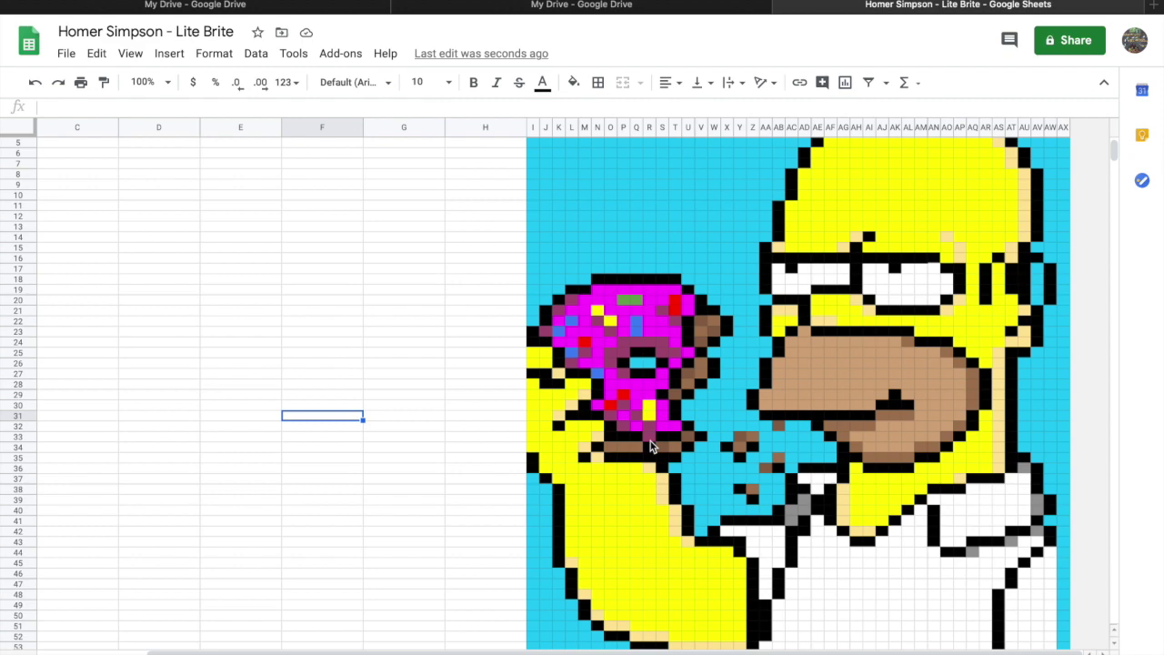
{"action": "scroll", "coordinate": [699, 389], "scroll_direction": "up", "scroll_amount": 2}
{"action": "scroll", "coordinate": [699, 388], "scroll_direction": "left", "scroll_amount": 1}
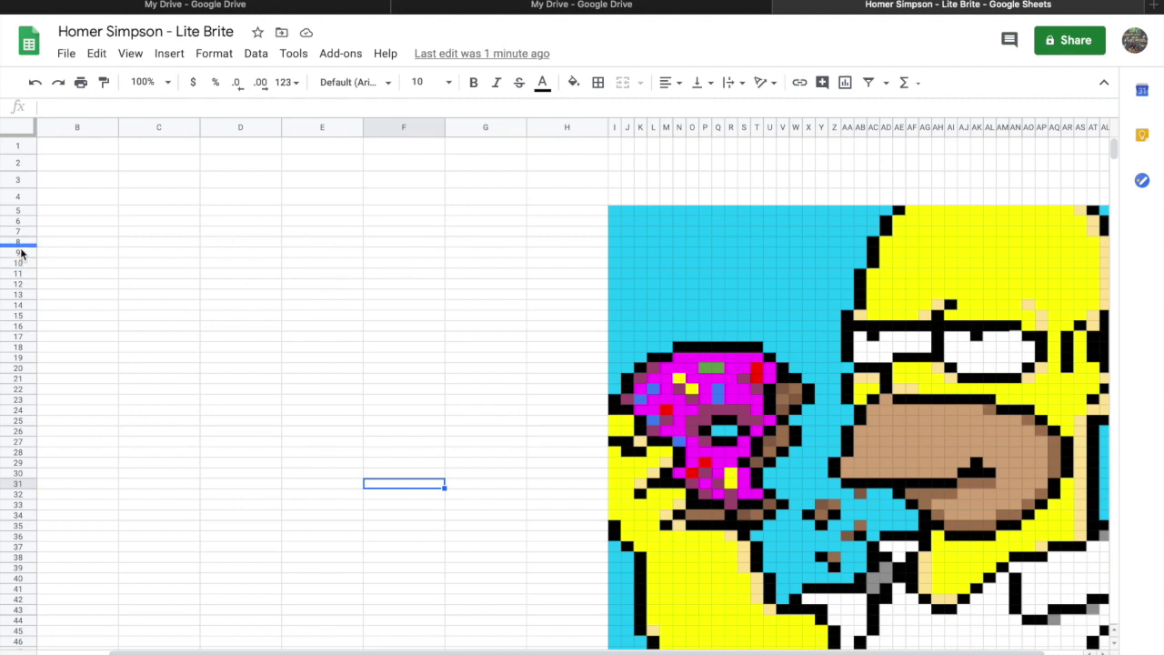
{"action": "left_click_drag", "start_coordinate": [27, 246], "coordinate": [27, 305]}
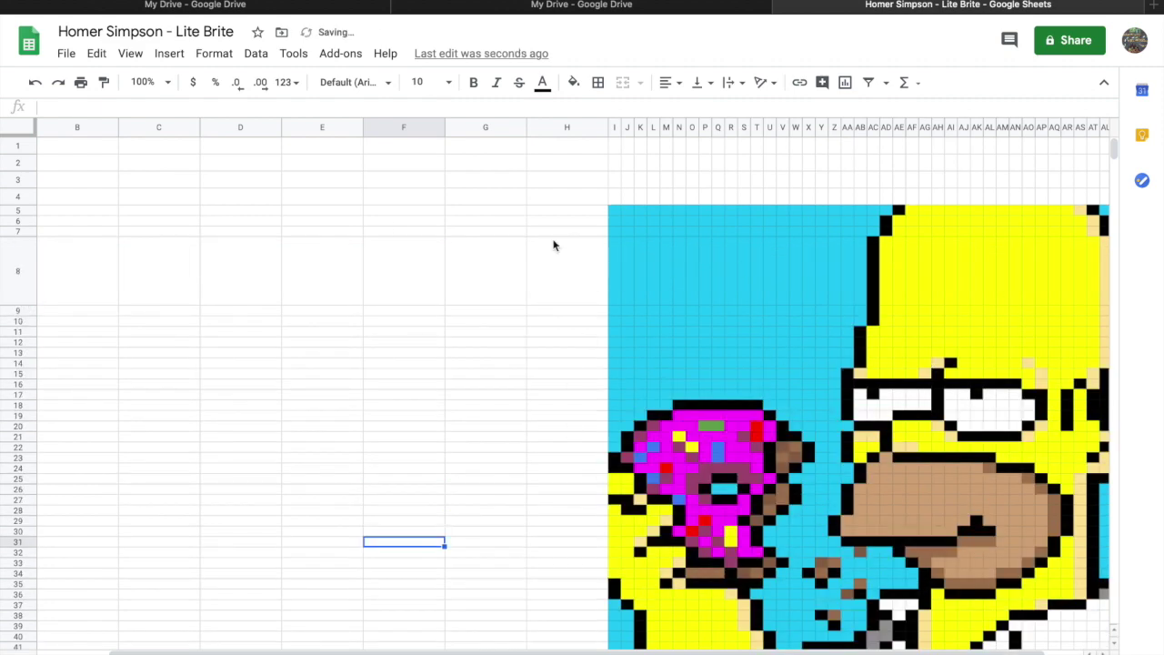
{"action": "left_click", "coordinate": [34, 82]}
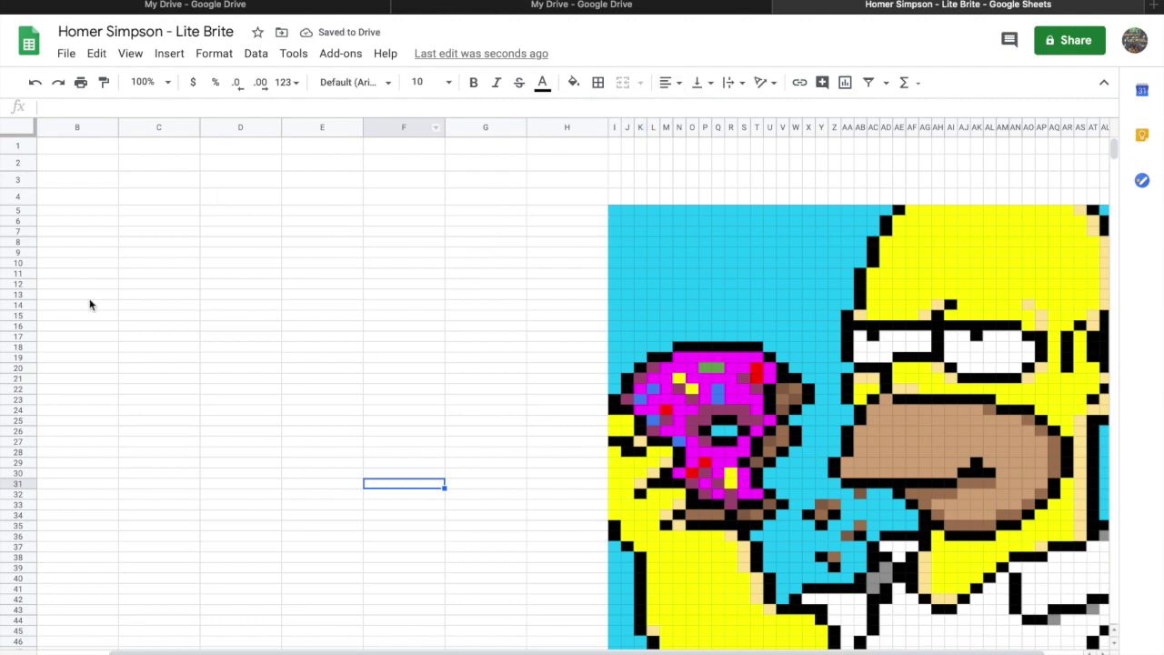
{"action": "left_click_drag", "start_coordinate": [85, 255], "coordinate": [167, 287]}
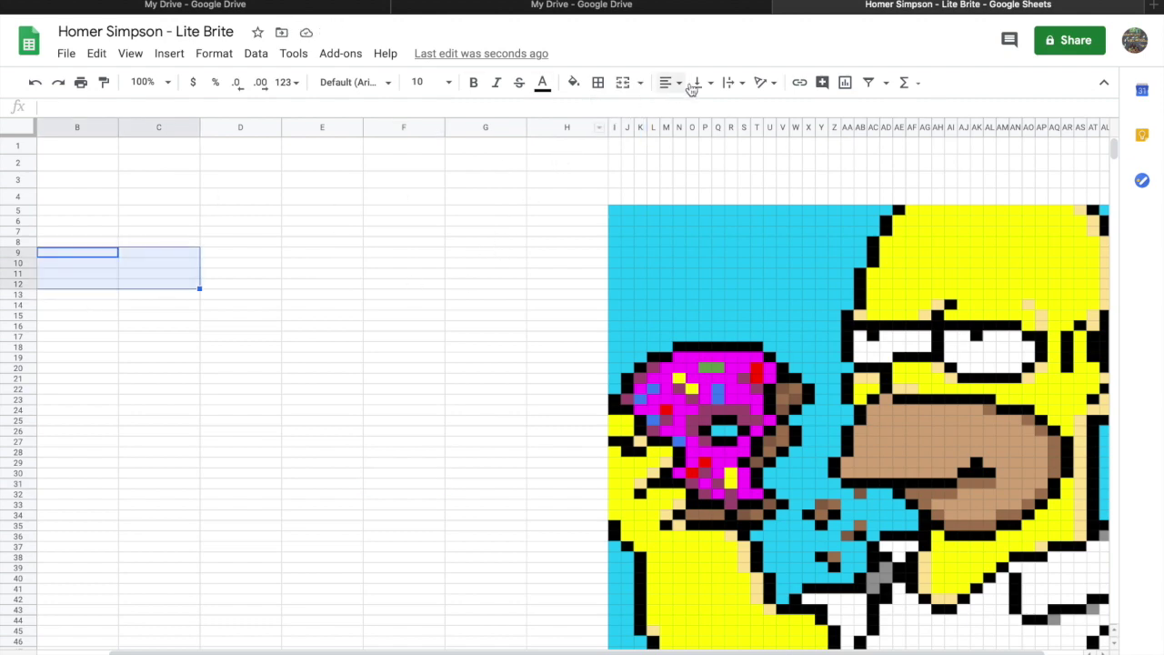
{"action": "left_click", "coordinate": [624, 84]}
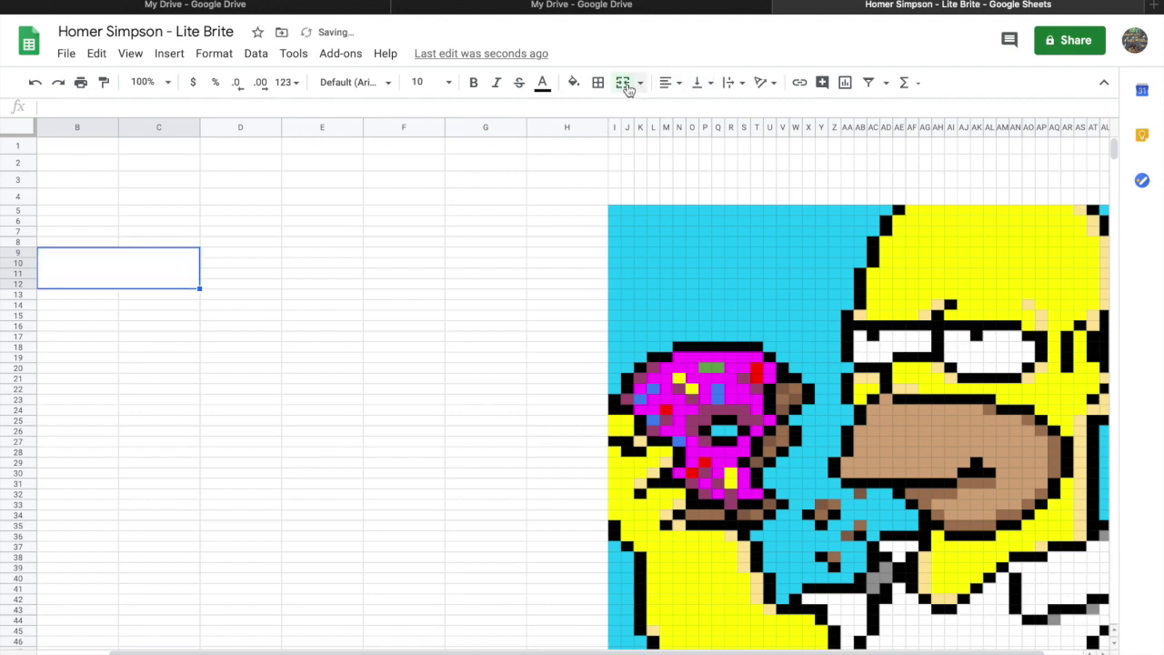
{"action": "left_click", "coordinate": [193, 392]}
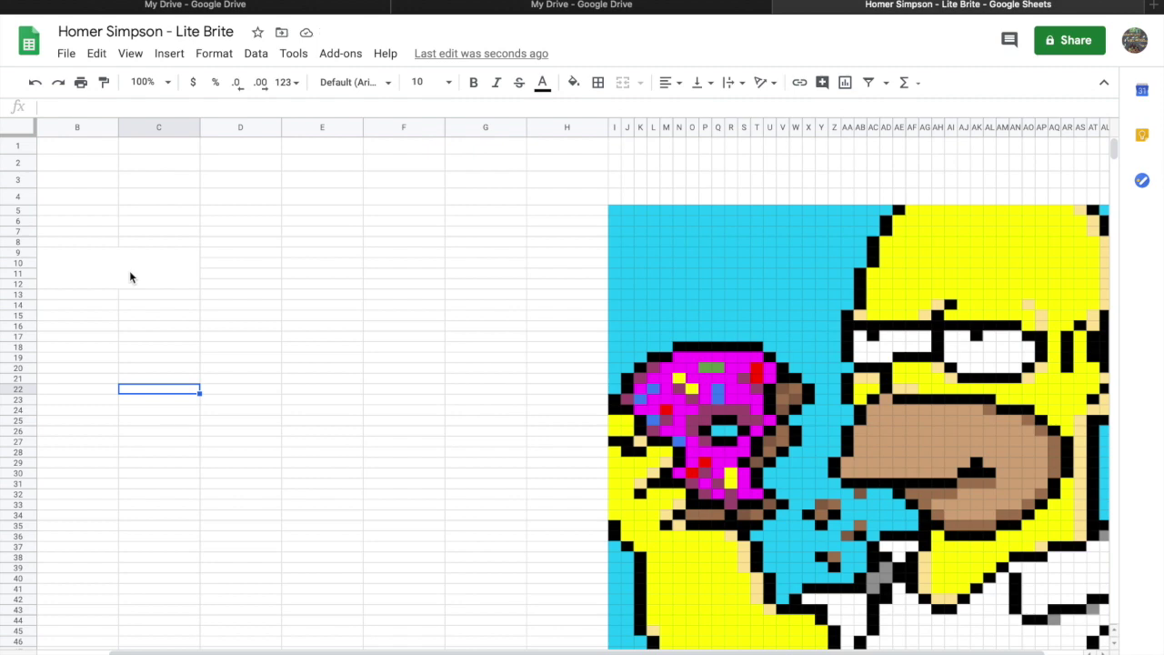
{"action": "left_click", "coordinate": [36, 83]}
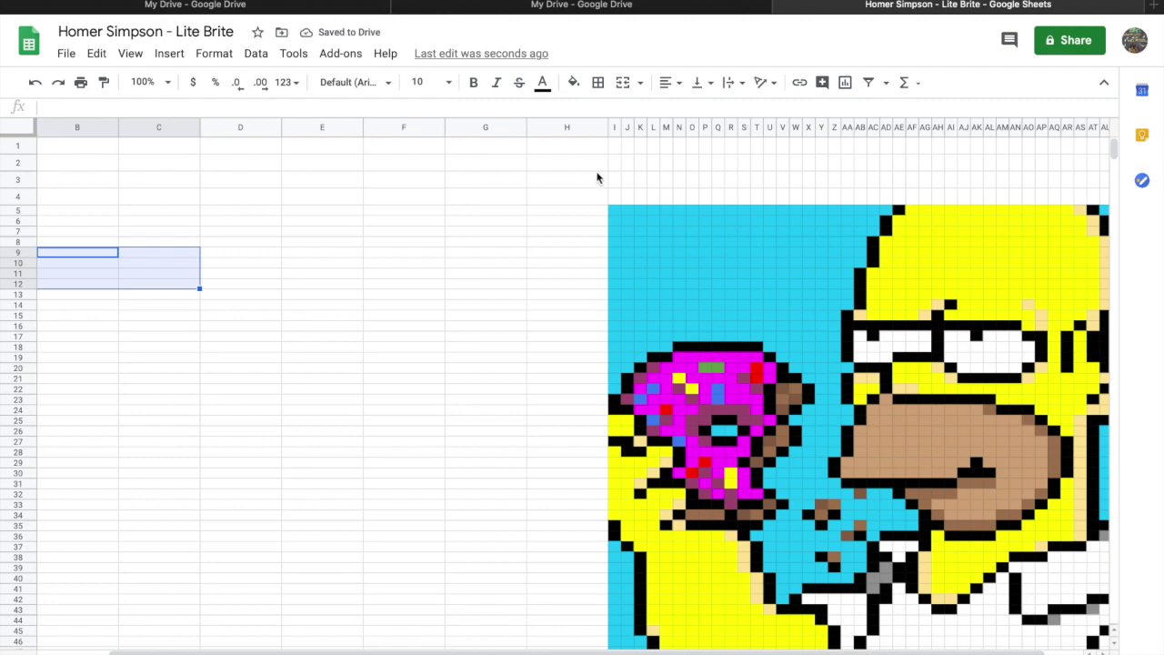
{"action": "left_click", "coordinate": [62, 147]}
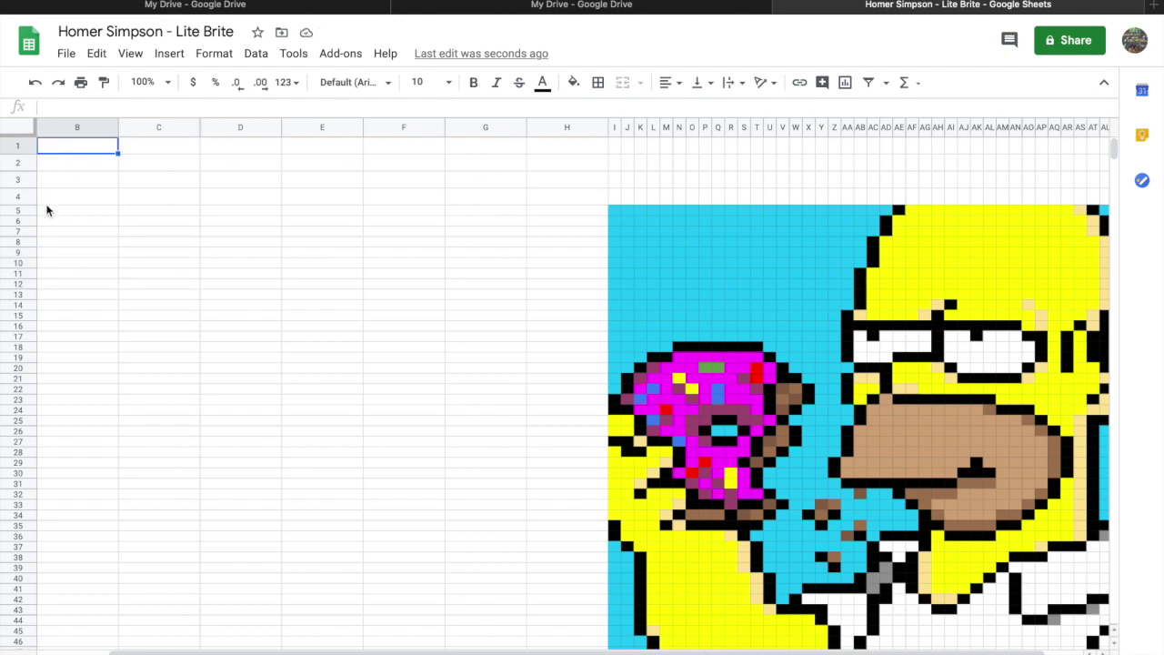
Make row 1 slightly taller.
{"action": "left_click_drag", "start_coordinate": [45, 199], "coordinate": [40, 144]}
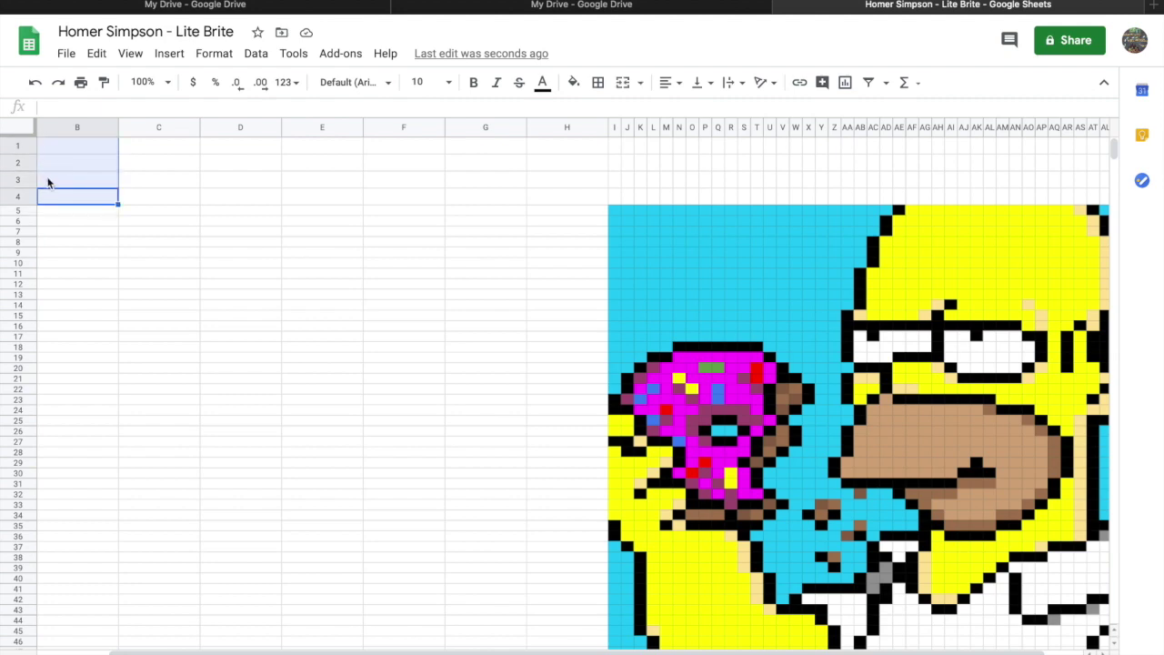
{"action": "left_click", "coordinate": [60, 202]}
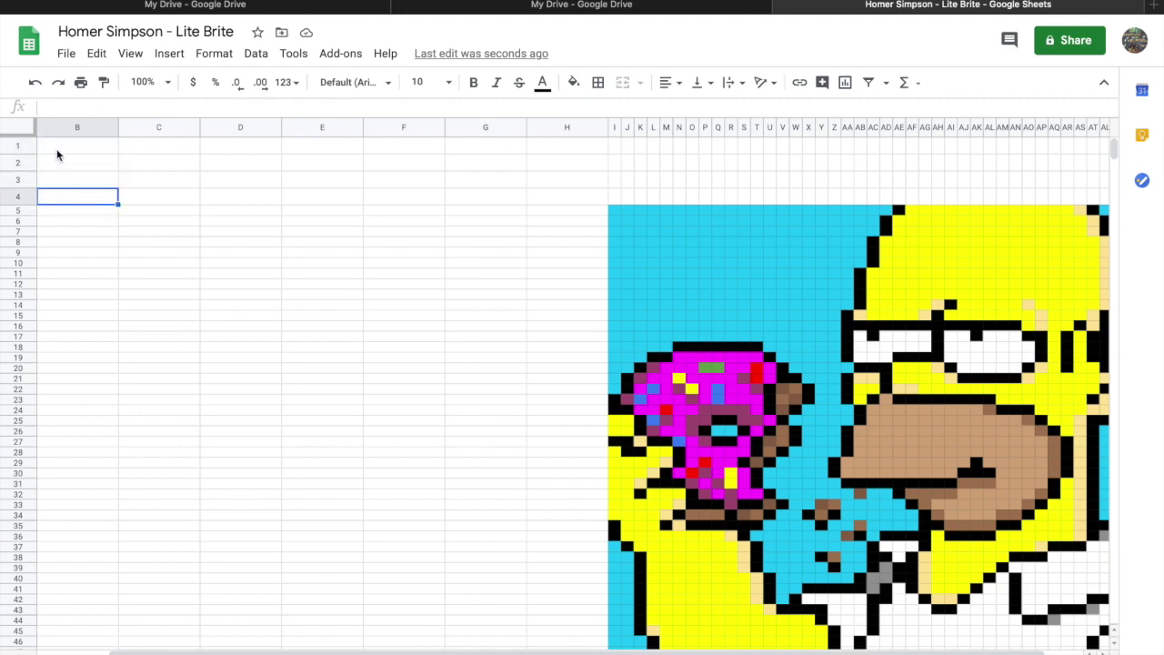
{"action": "left_click_drag", "start_coordinate": [27, 154], "coordinate": [25, 161]}
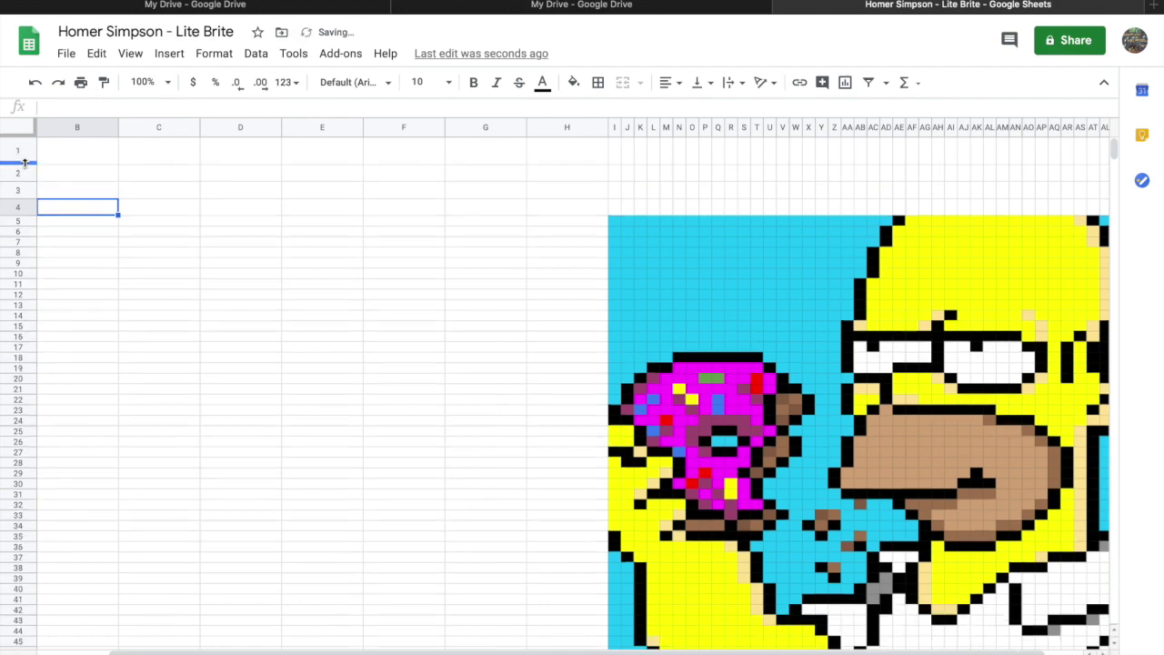
{"action": "left_click", "coordinate": [76, 309]}
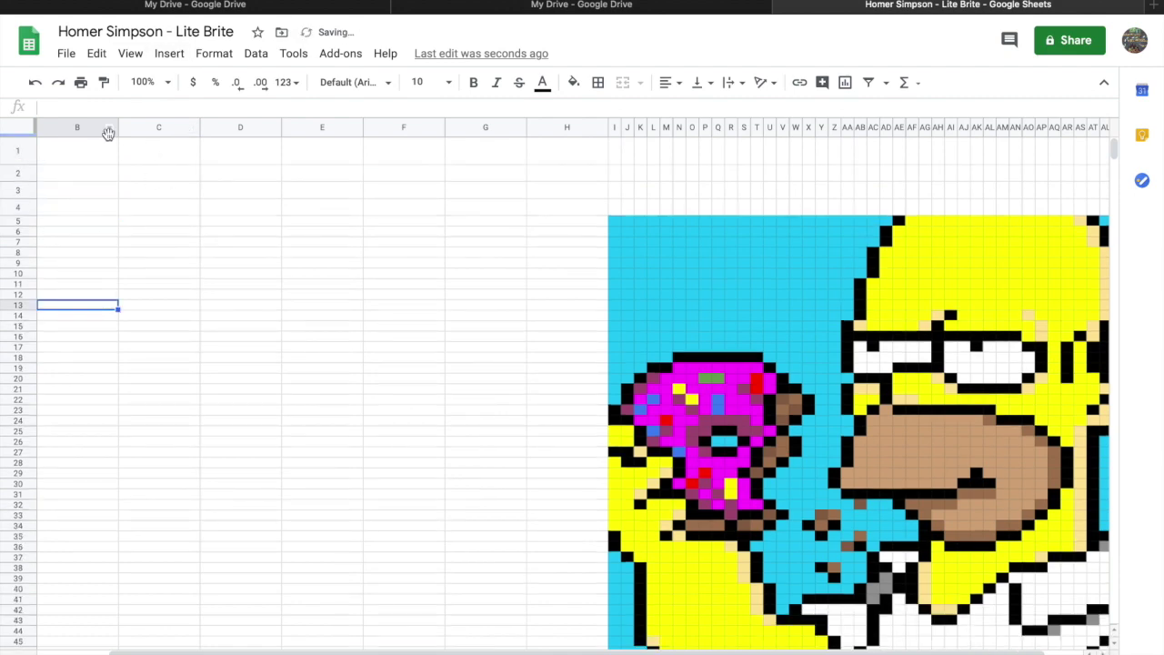
Narrow column B considerably and select cell B1 for the directions.
{"action": "left_click_drag", "start_coordinate": [117, 127], "coordinate": [63, 127]}
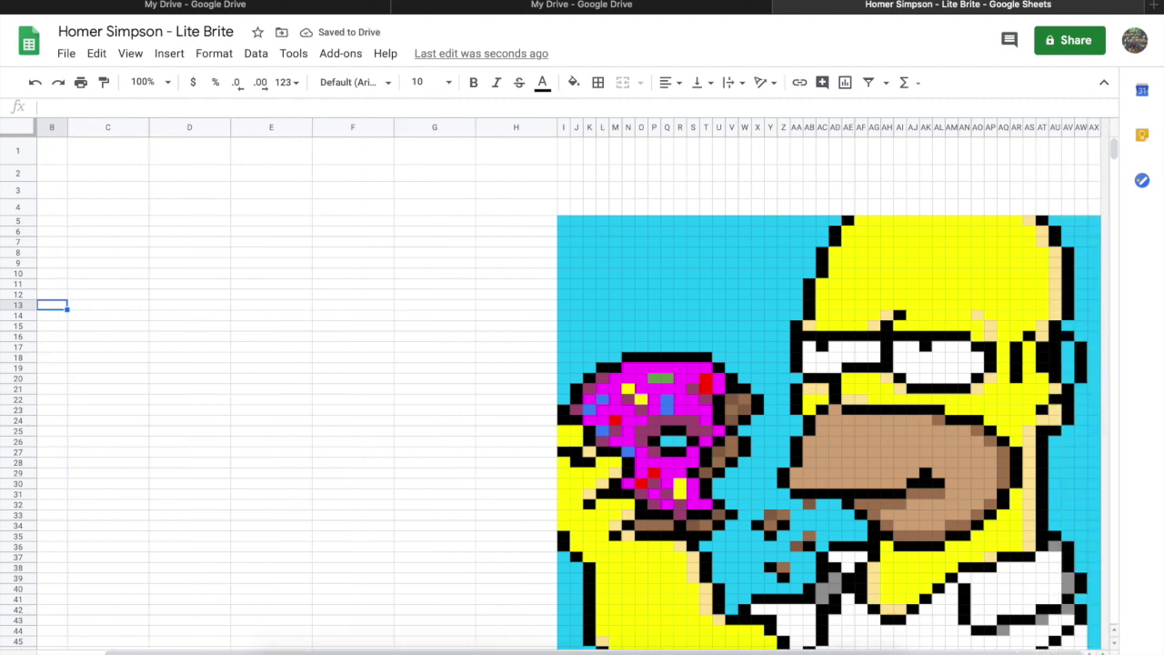
{"action": "left_click_drag", "start_coordinate": [66, 127], "coordinate": [63, 127]}
{"action": "left_click", "coordinate": [102, 259]}
{"action": "left_click", "coordinate": [62, 158]}
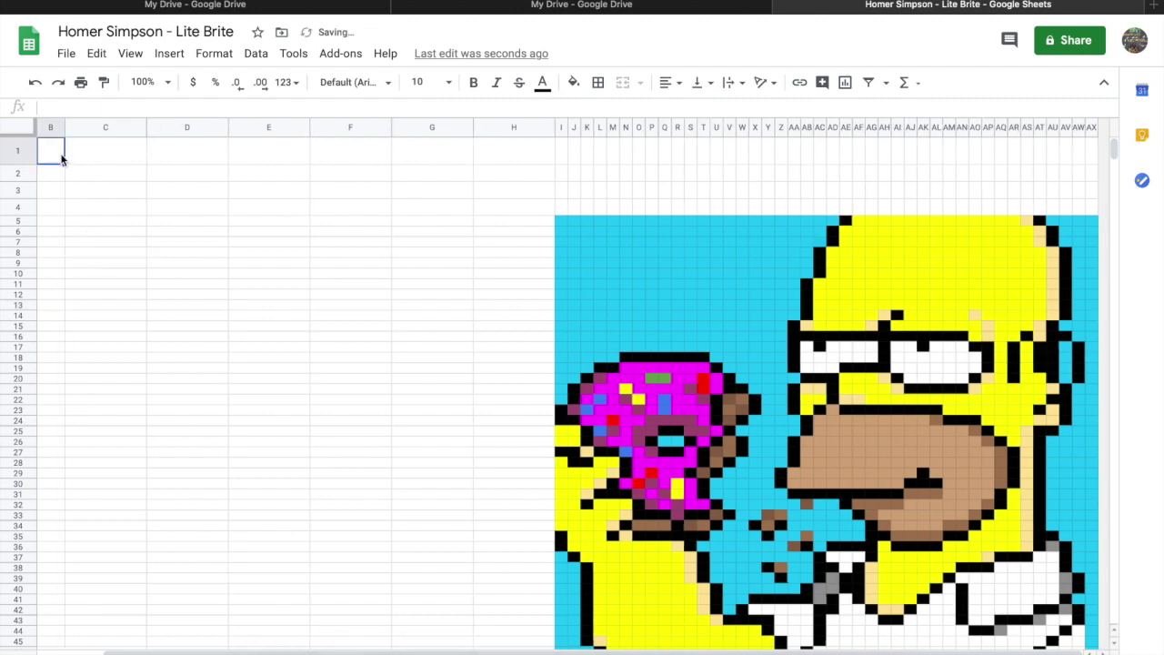
{"action": "left_click", "coordinate": [50, 108]}
Type 'Directions:' into cell B1.
{"action": "type", "text": "Directiona"}
{"action": "key", "text": "BackSpace"}
{"action": "key", "text": "BackSpace"}
{"action": "key", "text": "BackSpace"}
{"action": "key", "text": "BackSpace"}
{"action": "key", "text": "BackSpace"}
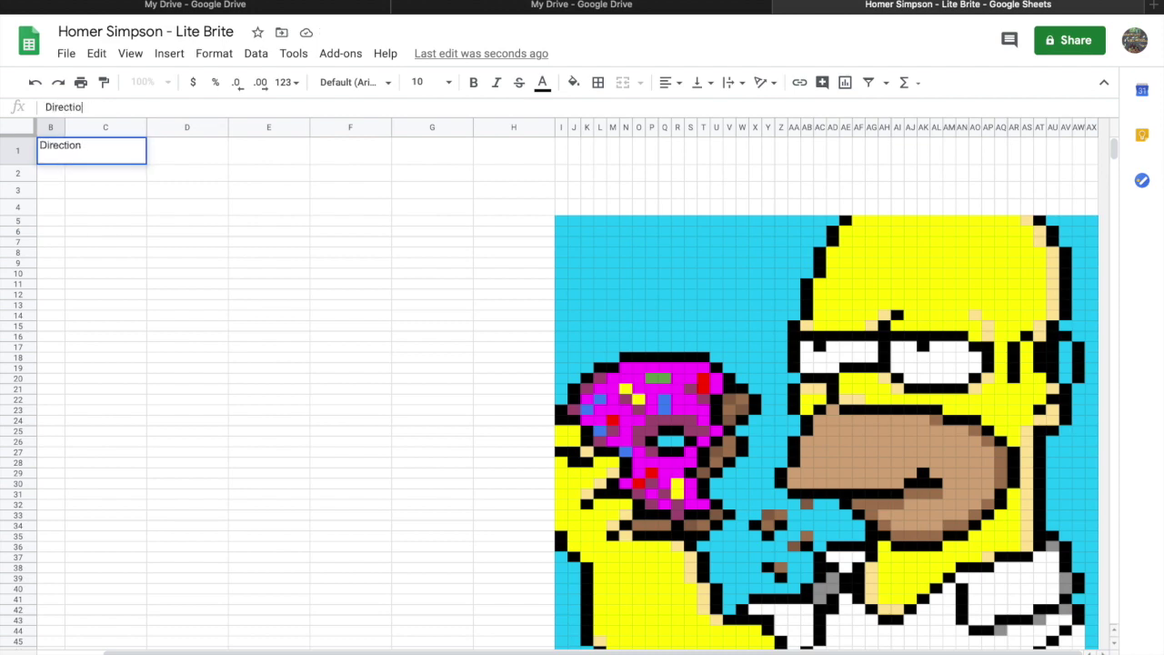
{"action": "key", "text": "BackSpace"}
{"action": "key", "text": "BackSpace"}
{"action": "key", "text": "BackSpace"}
{"action": "key", "text": "BackSpace"}
{"action": "key", "text": "BackSpace"}
{"action": "type", "text": "Directions:"}
{"action": "left_click", "coordinate": [65, 34]}
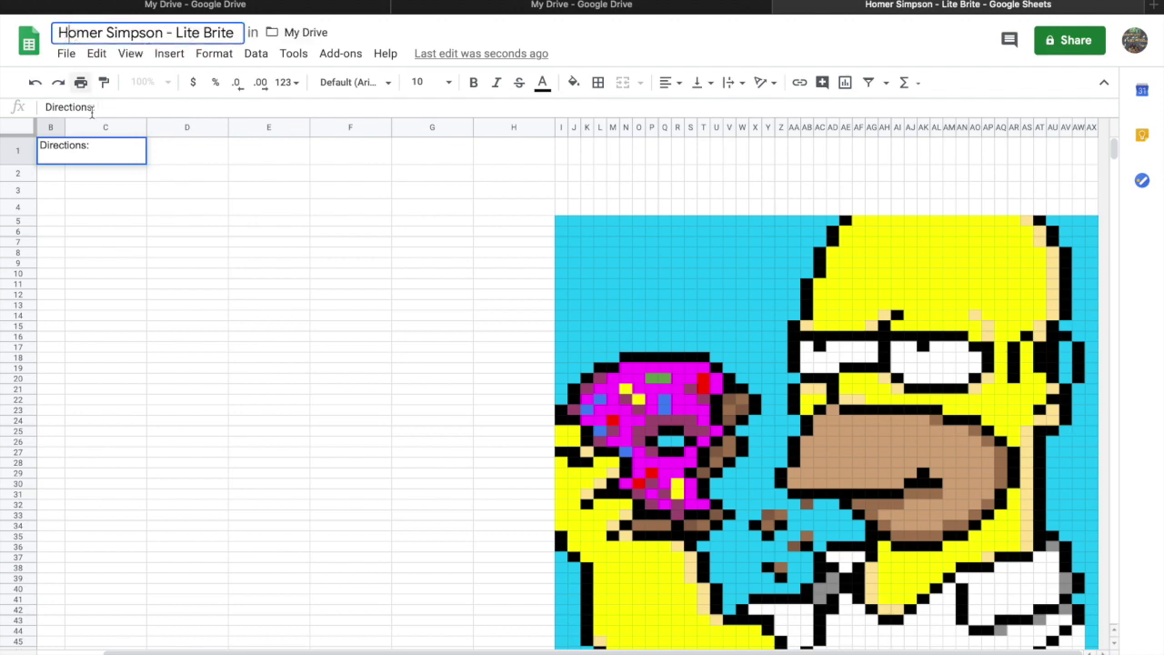
{"action": "left_click", "coordinate": [101, 151]}
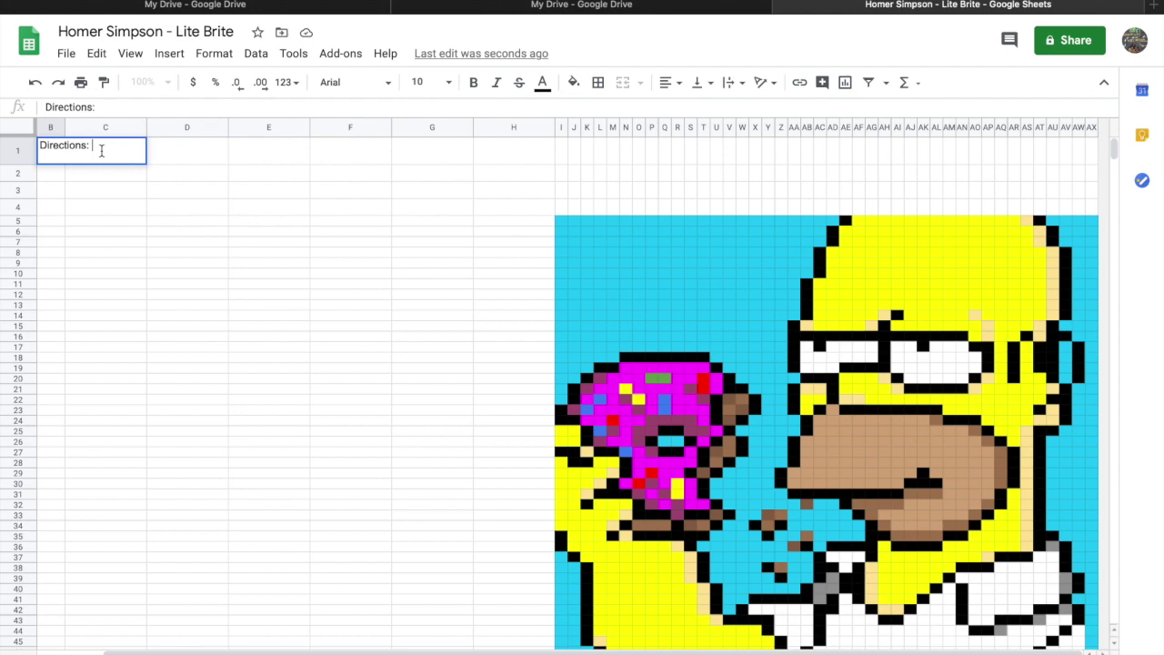
Continue with 'Solve the following exponential equations (using a common base). type your solution into the PINK field.'.
{"action": "type", "text": "Solve the fol"}
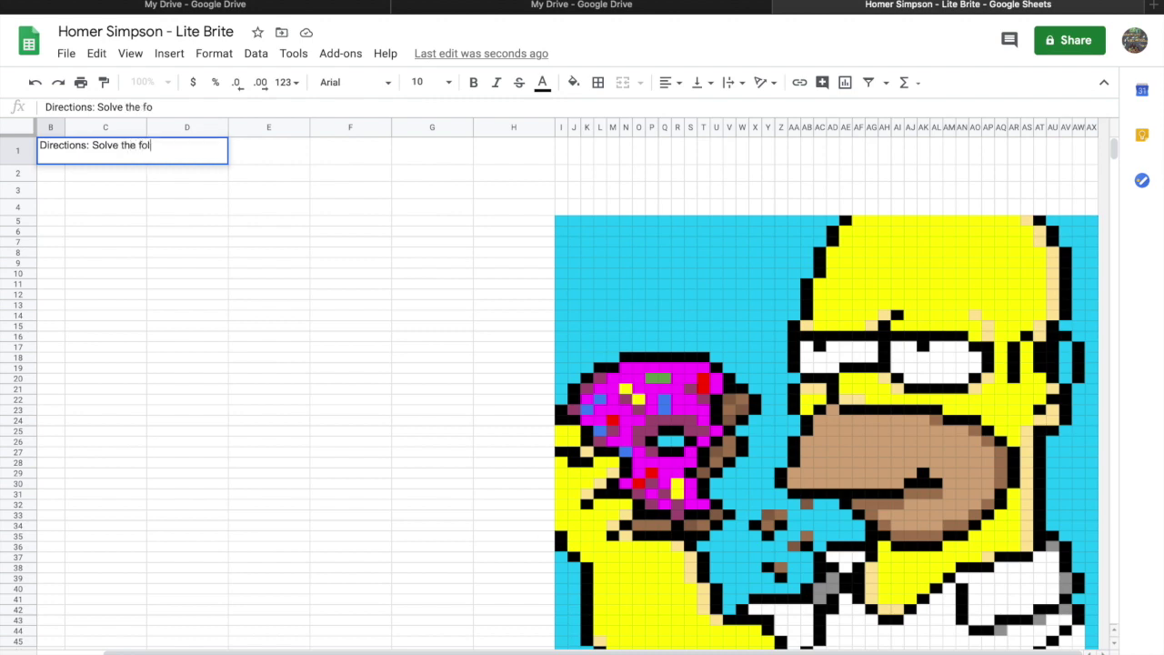
{"action": "type", "text": "lowing exponential "}
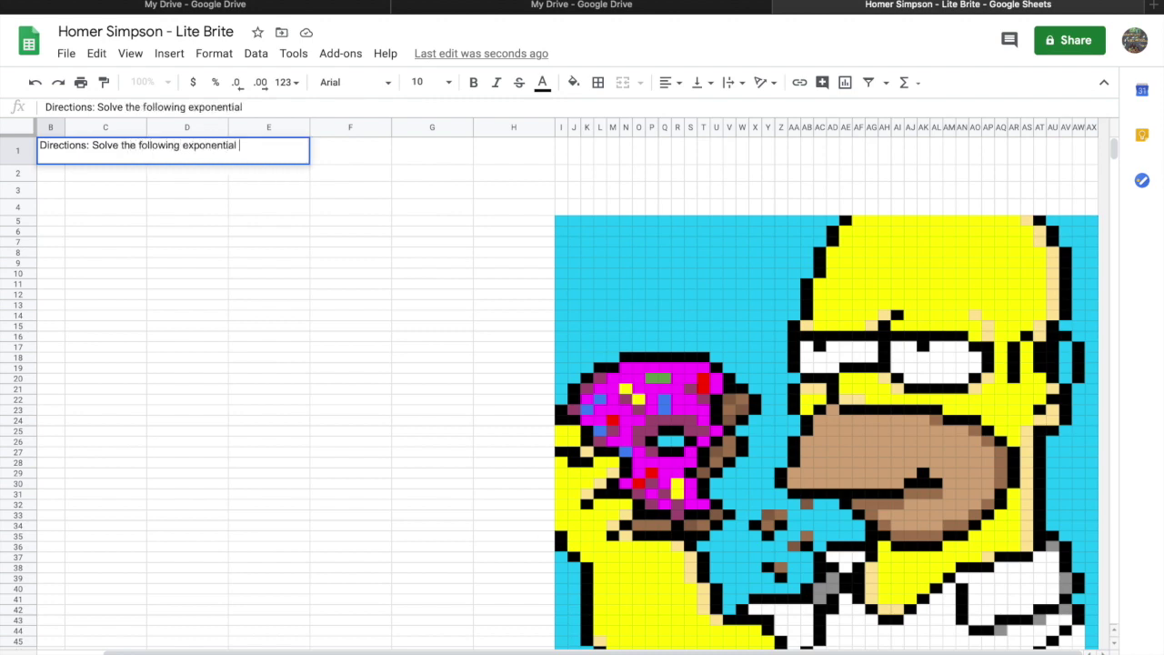
{"action": "type", "text": "equations (using co"}
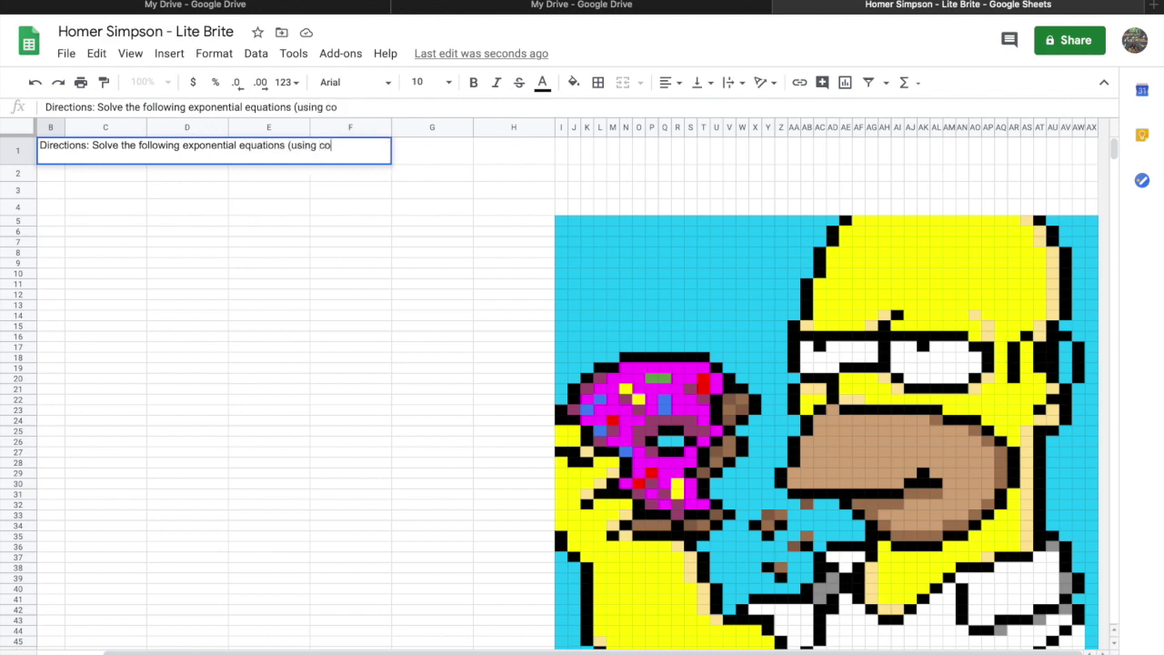
{"action": "key", "text": "BackSpace"}
{"action": "key", "text": "BackSpace"}
{"action": "type", "text": "a common base)."}
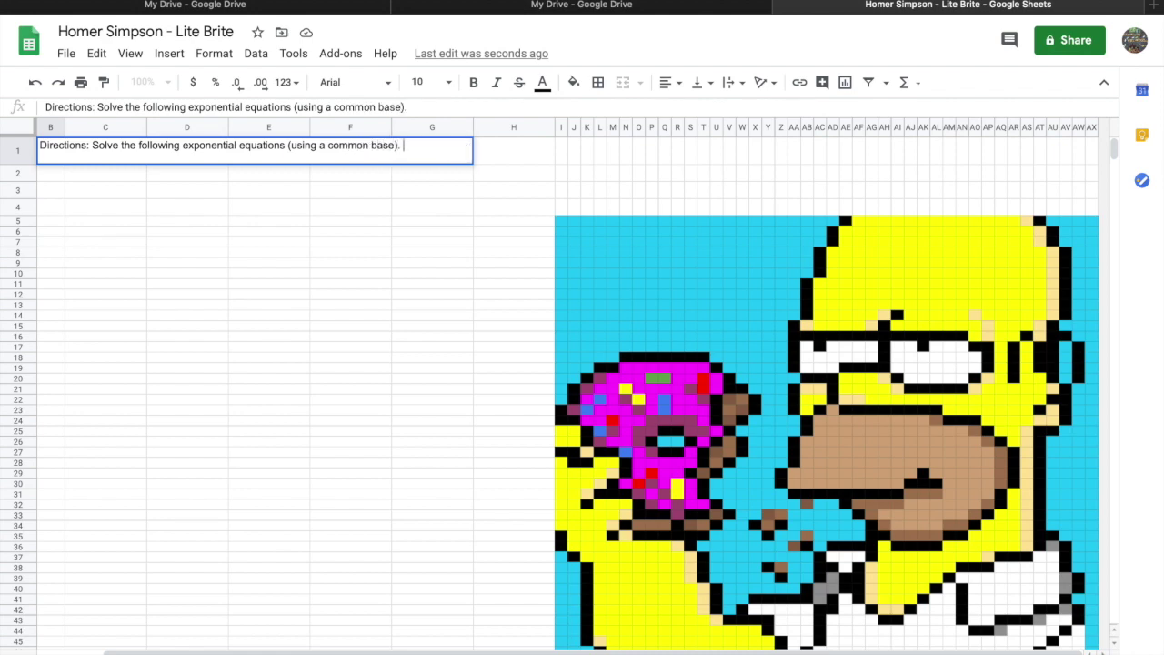
{"action": "type", "text": "F"}
{"action": "key", "text": "BackSpace"}
{"action": "type", "text": "Pu"}
{"action": "key", "text": "BackSpace"}
{"action": "key", "text": "BackSpace"}
{"action": "type", "text": "type your solution into the "}
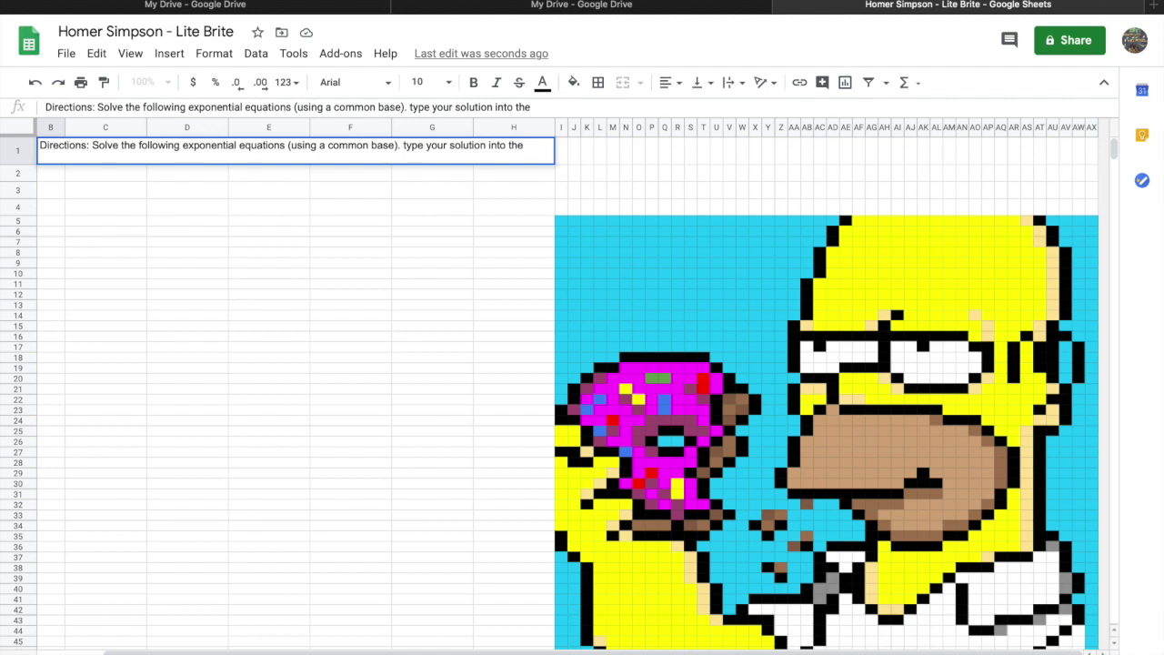
{"action": "type", "text": "PINK"}
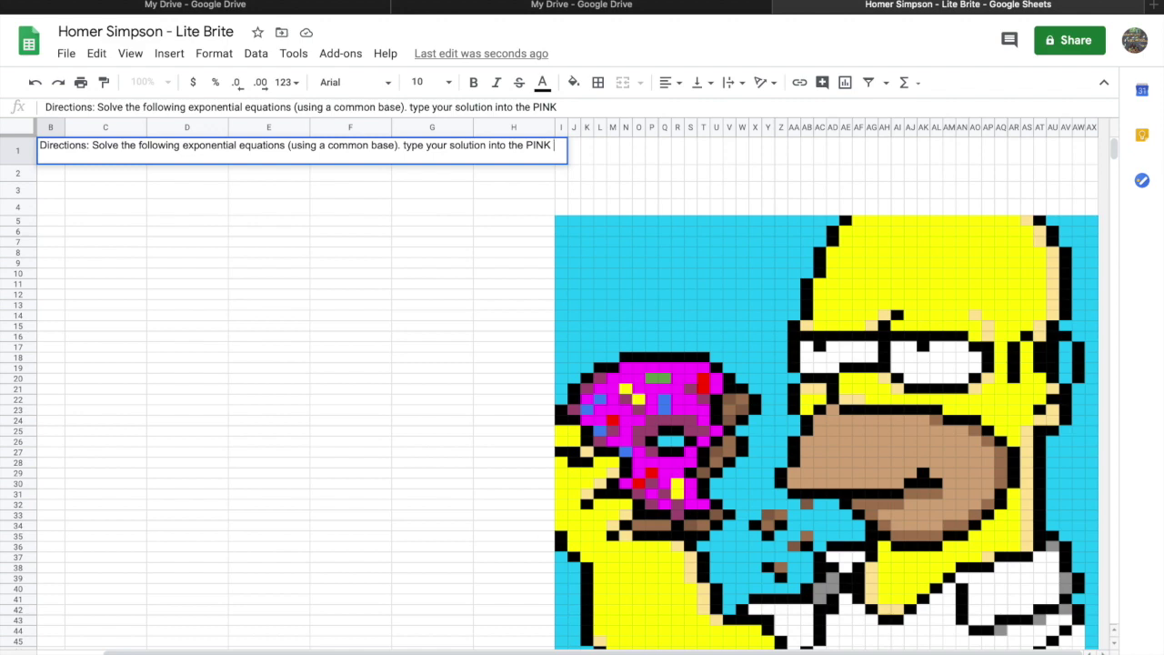
{"action": "type", "text": " field."}
{"action": "left_click", "coordinate": [249, 188]}
Make the word 'Directions:' in B1 bold.
{"action": "left_click", "coordinate": [390, 161]}
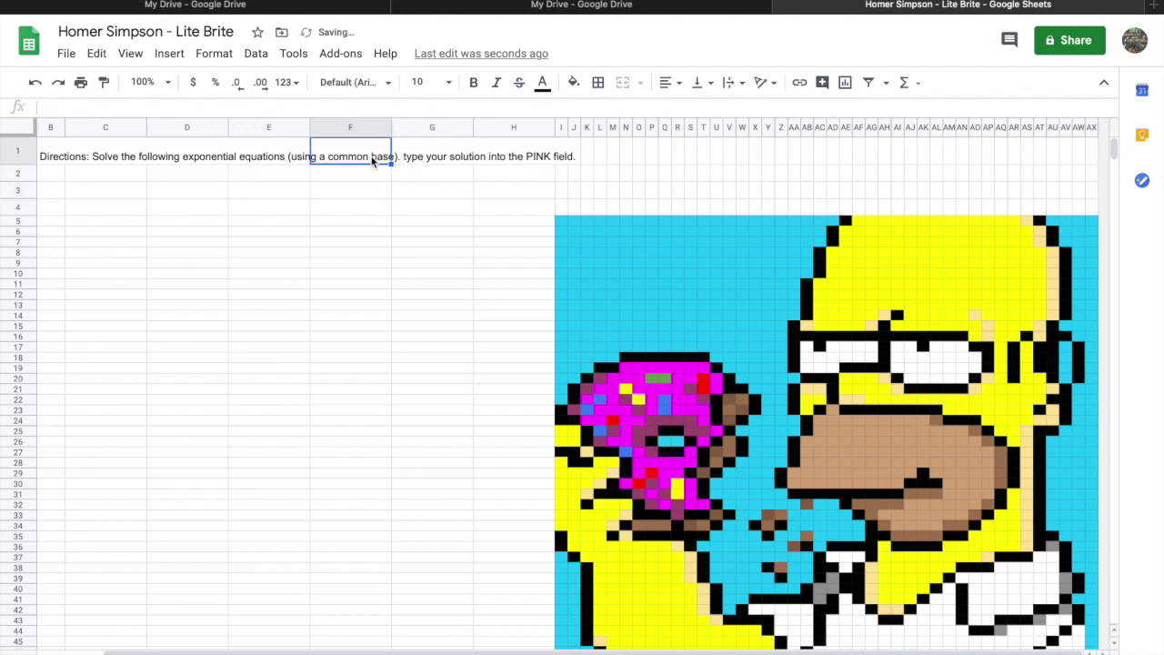
{"action": "left_click", "coordinate": [78, 156]}
{"action": "left_click", "coordinate": [46, 156]}
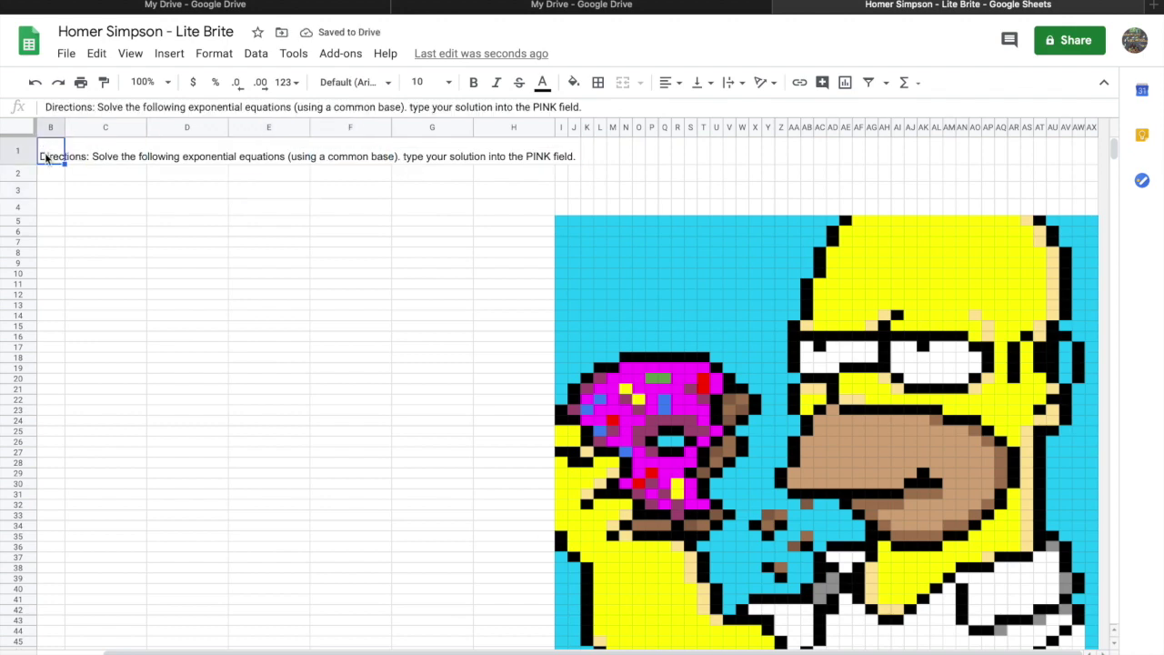
{"action": "double_click", "coordinate": [46, 156]}
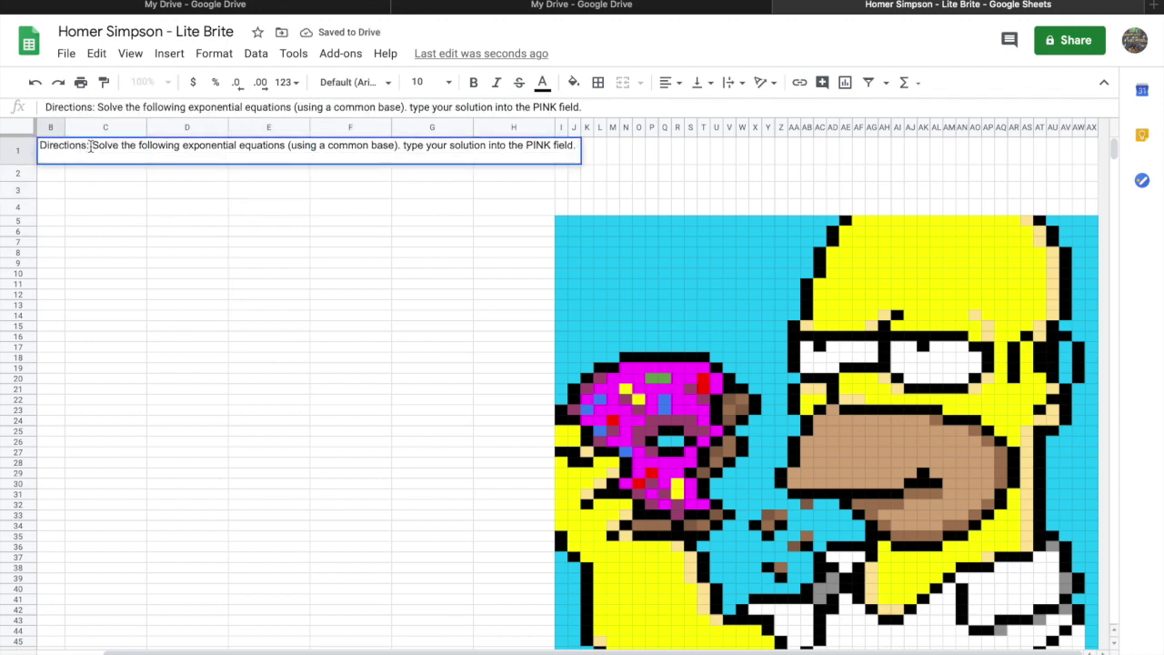
{"action": "left_click_drag", "start_coordinate": [90, 148], "coordinate": [38, 148]}
{"action": "left_click", "coordinate": [473, 82]}
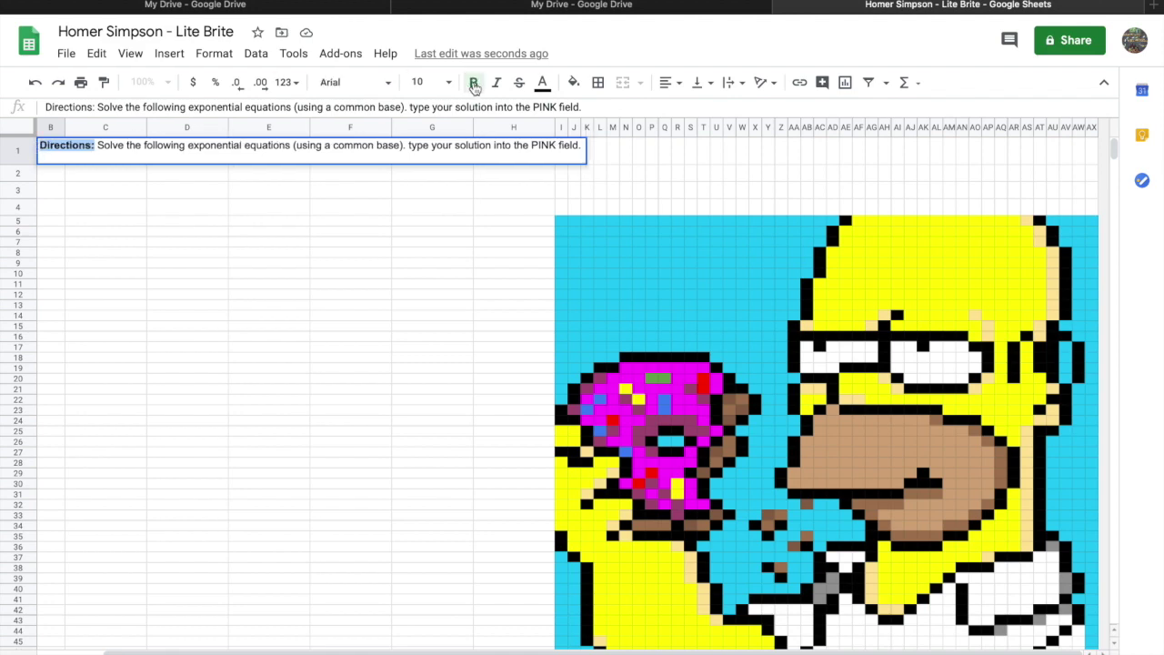
{"action": "left_click", "coordinate": [359, 156]}
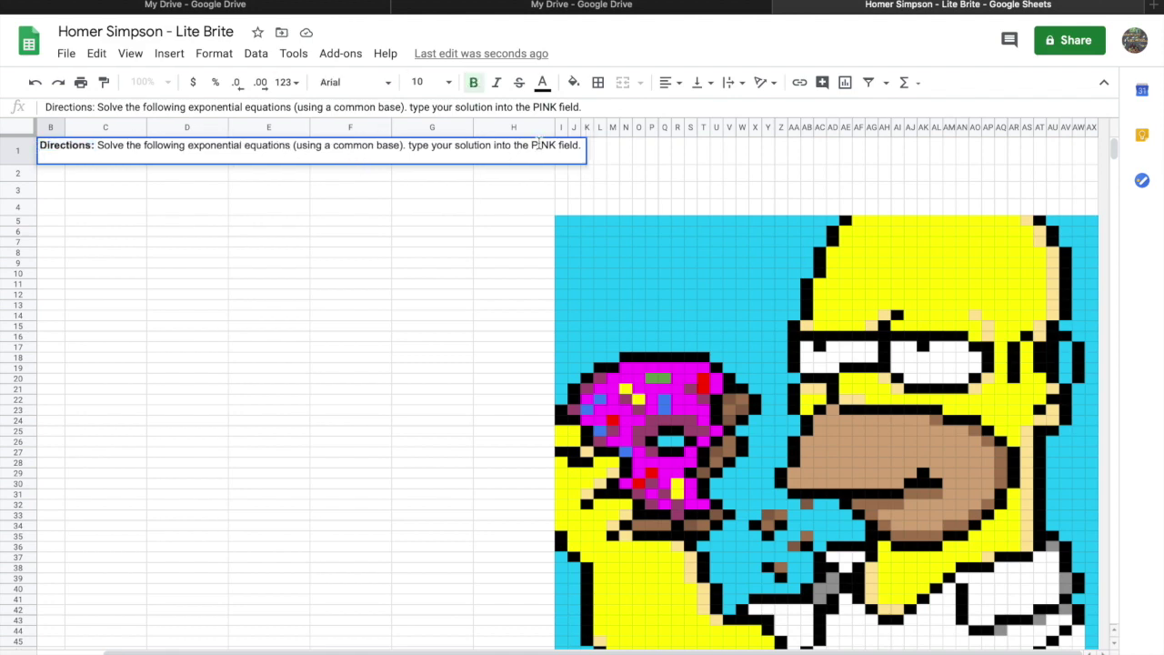
Make the word 'PINK' bold and magenta.
{"action": "left_click_drag", "start_coordinate": [531, 145], "coordinate": [556, 145]}
{"action": "left_click", "coordinate": [474, 82]}
{"action": "left_click", "coordinate": [542, 83]}
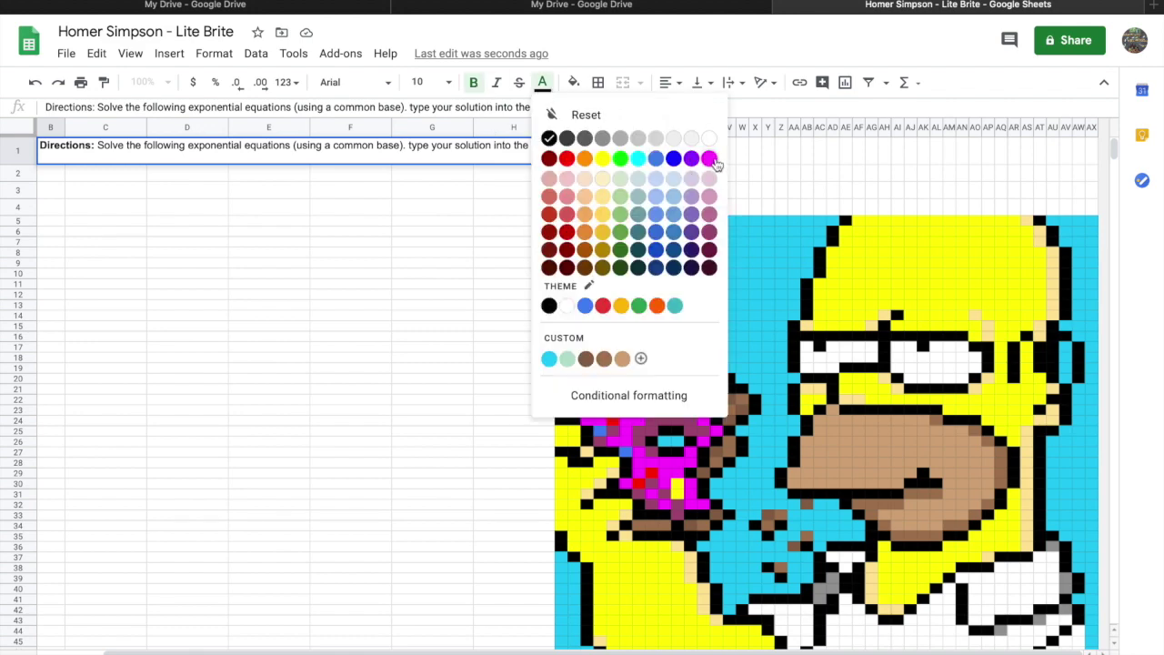
{"action": "left_click", "coordinate": [714, 160]}
{"action": "left_click", "coordinate": [489, 224]}
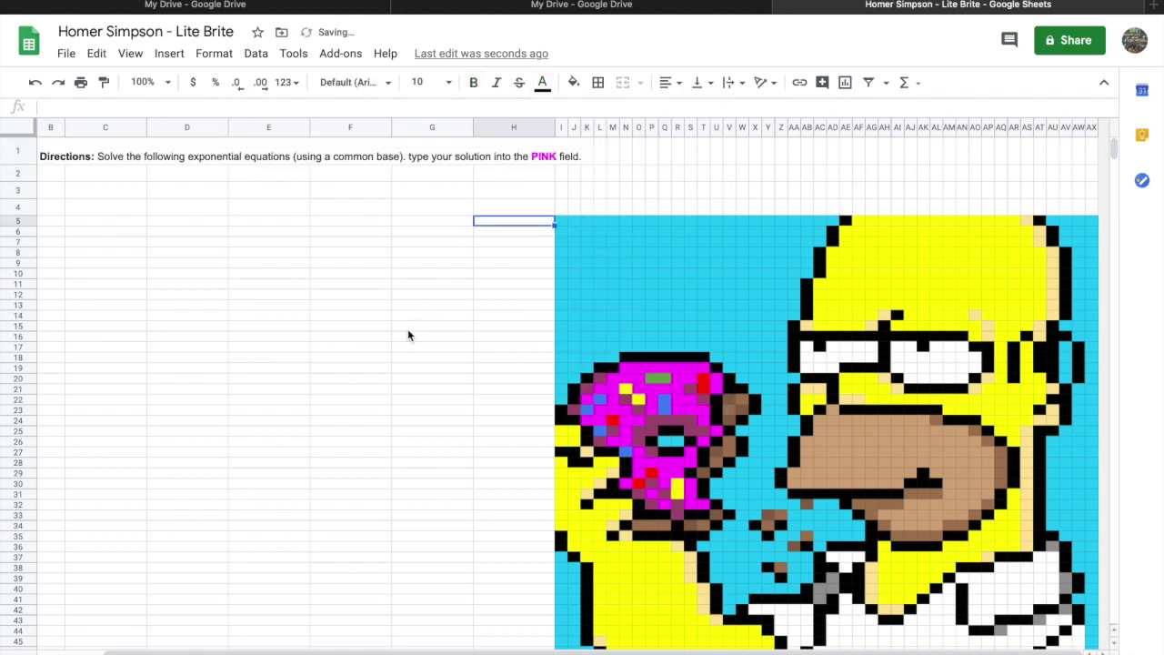
{"action": "left_click", "coordinate": [222, 254]}
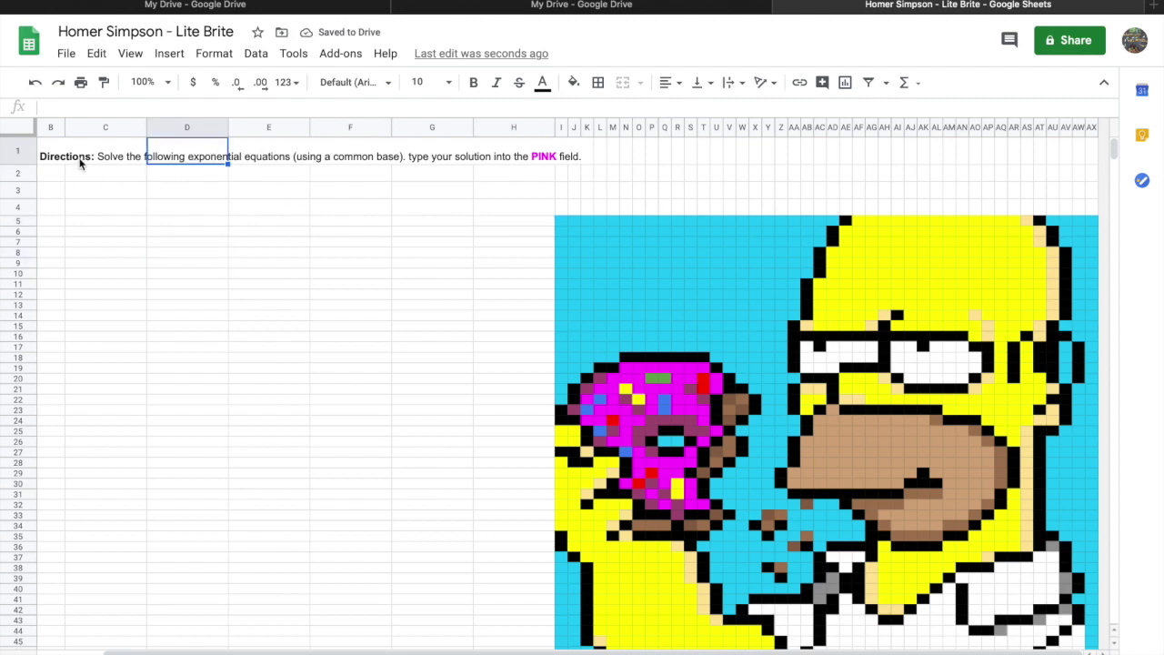
Set row 1's horizontal alignment and centre it vertically.
{"action": "left_click", "coordinate": [22, 152]}
{"action": "left_click", "coordinate": [670, 82]}
{"action": "left_click", "coordinate": [692, 110]}
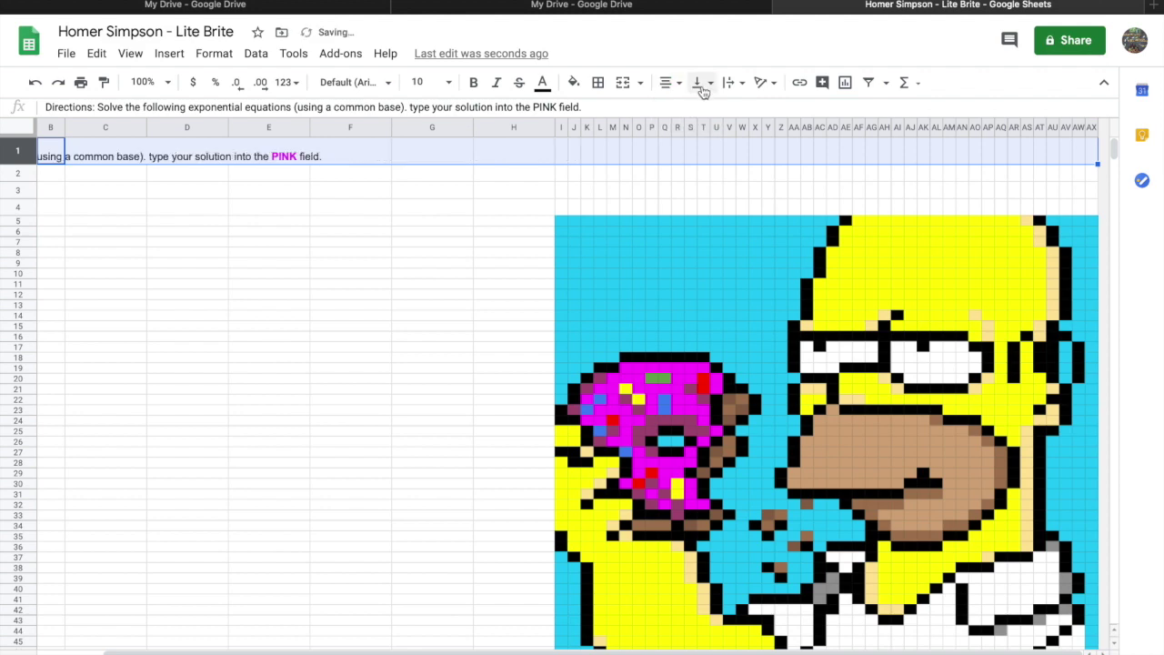
{"action": "left_click", "coordinate": [702, 83]}
{"action": "left_click", "coordinate": [724, 111]}
{"action": "left_click", "coordinate": [403, 262]}
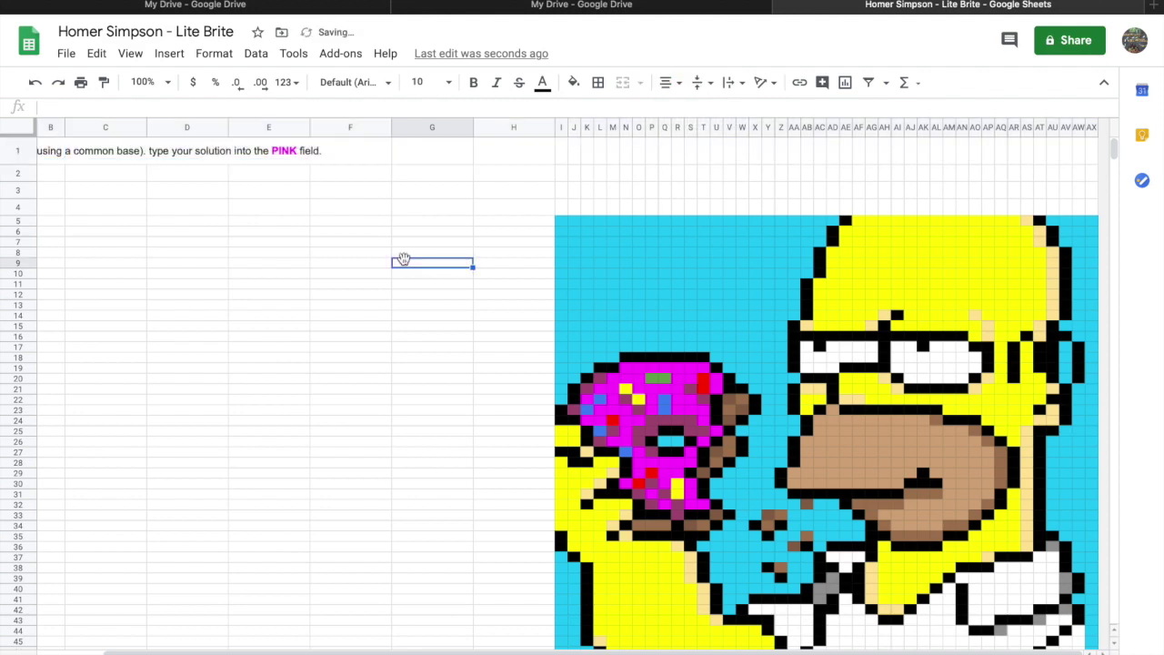
Merge cells A1 through H1 into one cell.
{"action": "scroll", "coordinate": [319, 260], "scroll_direction": "left", "scroll_amount": 2}
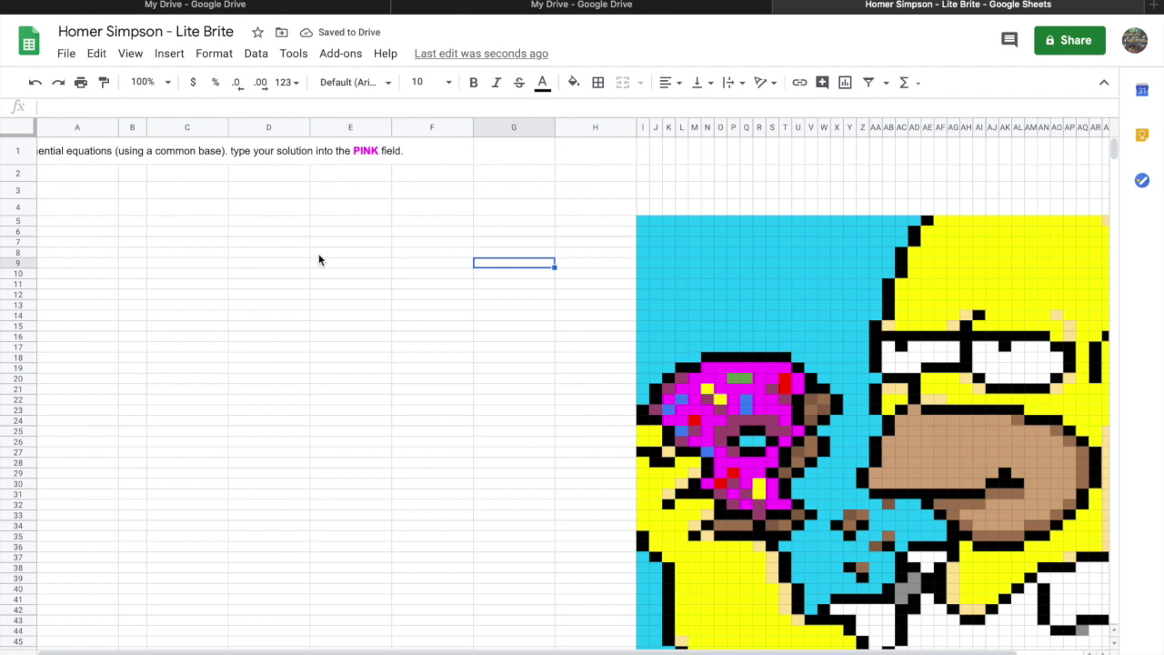
{"action": "left_click", "coordinate": [88, 171]}
{"action": "left_click", "coordinate": [80, 153]}
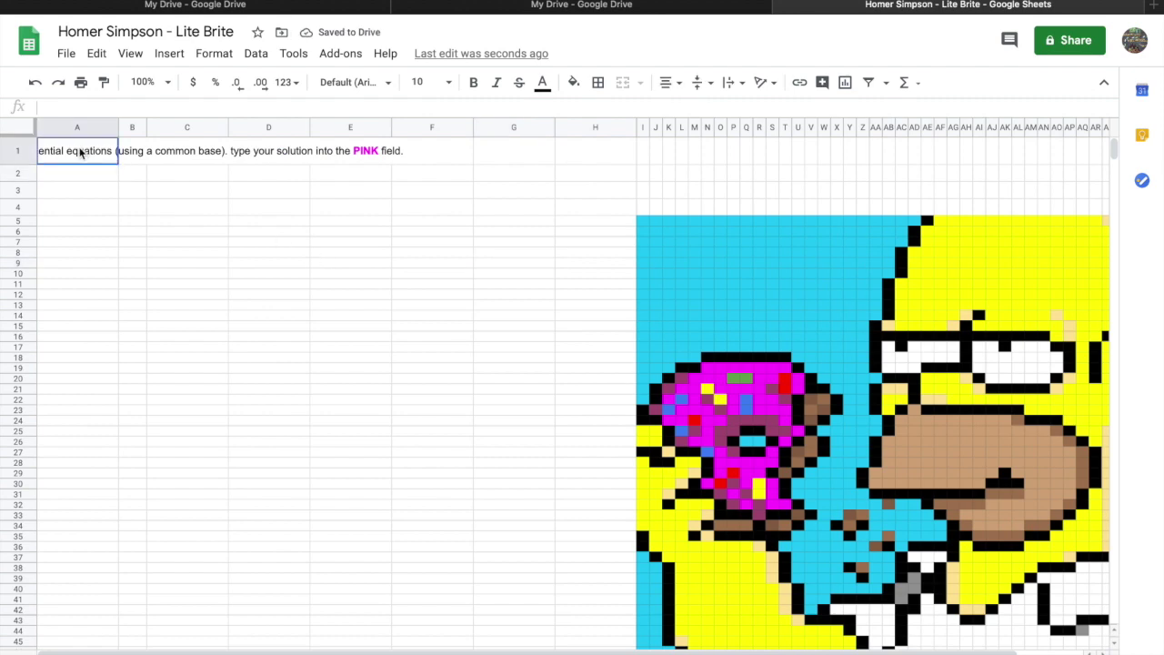
{"action": "left_click_drag", "start_coordinate": [80, 153], "coordinate": [632, 152]}
{"action": "left_click", "coordinate": [624, 83]}
{"action": "left_click", "coordinate": [475, 264]}
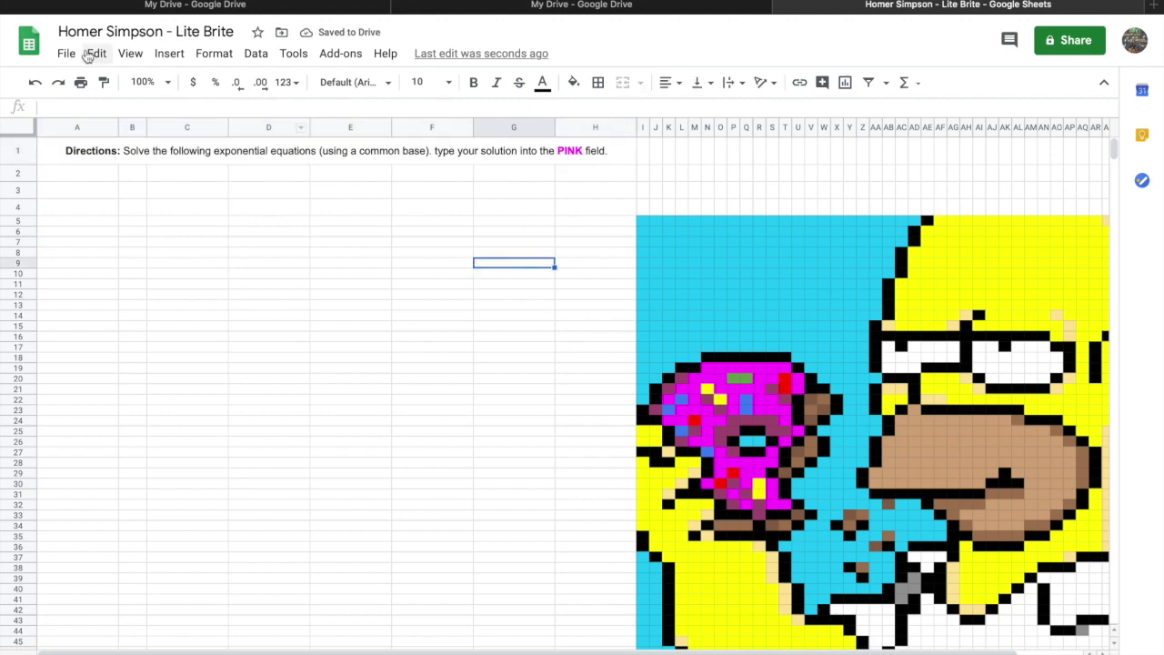
{"action": "left_click", "coordinate": [99, 181]}
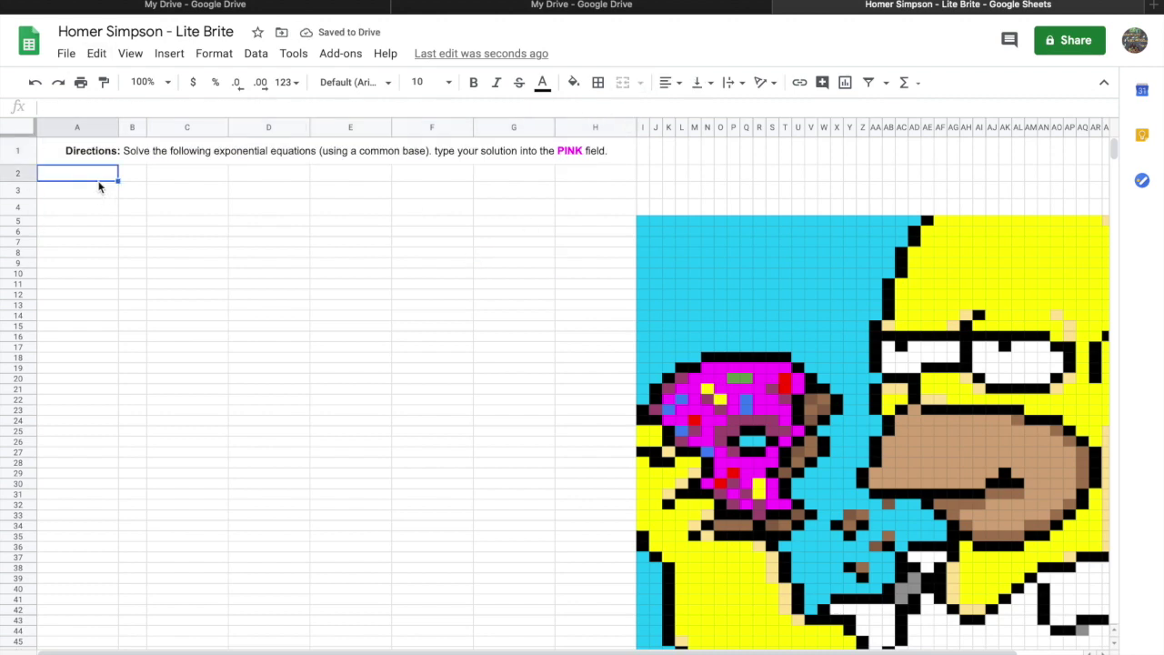
Type in A2 that correct answers light up the boxes on the right, revealing a Magic Lite Brite Picture.
{"action": "type", "text": "If you"}
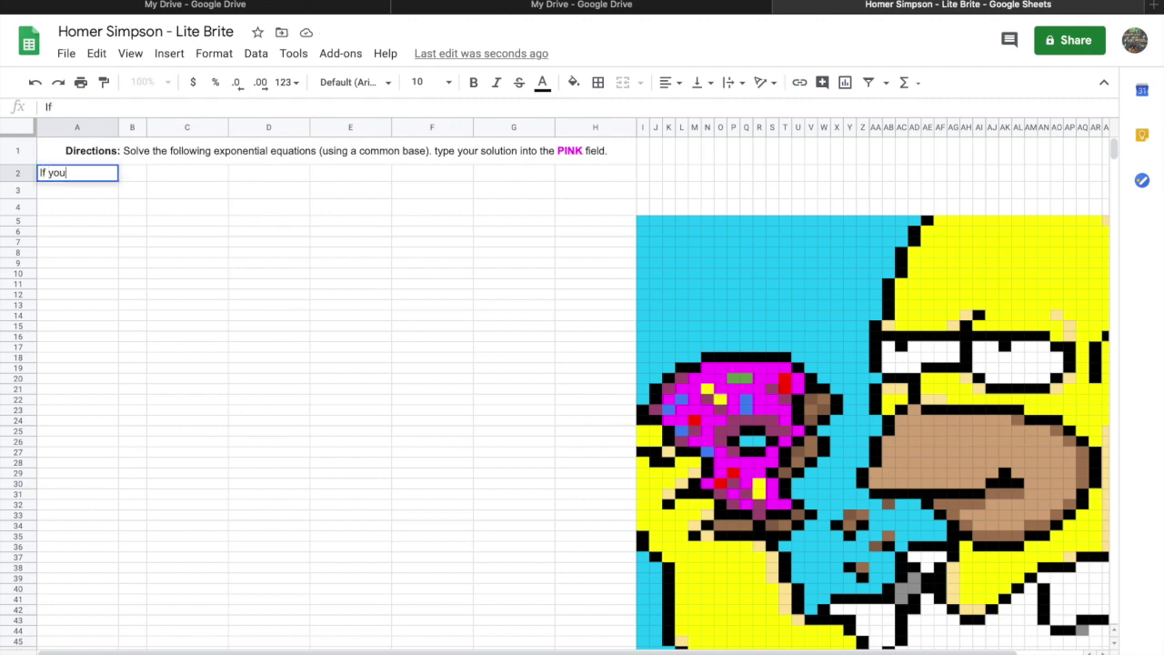
{"action": "type", "text": "r answer is correct, "}
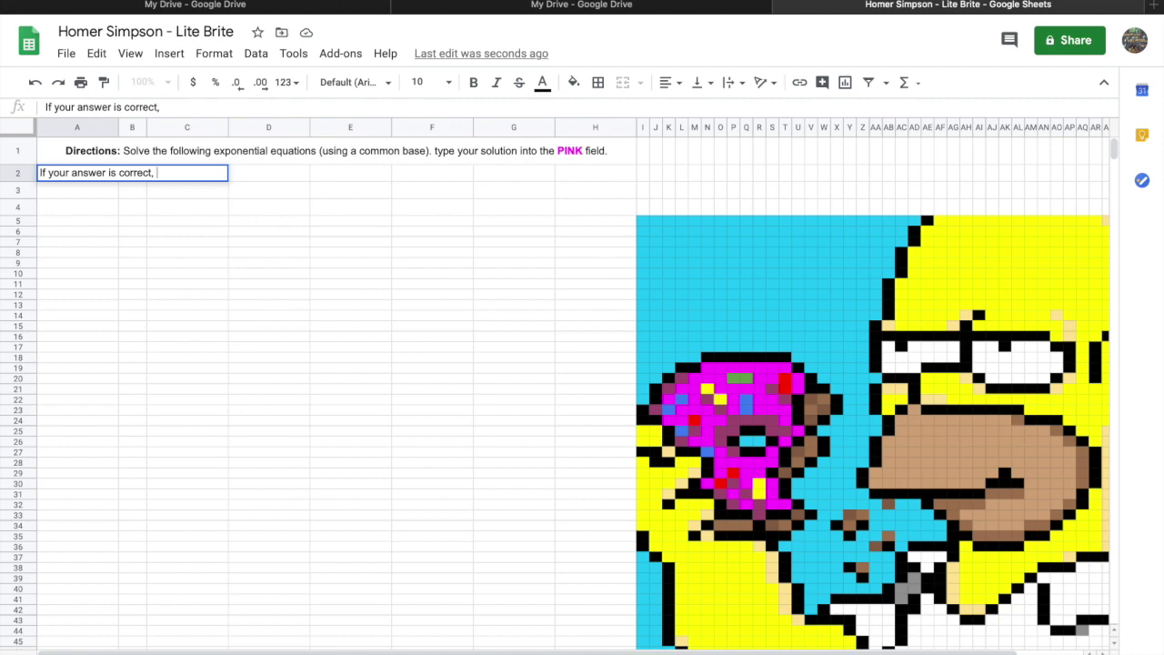
{"action": "type", "text": "the boxes on the bl"}
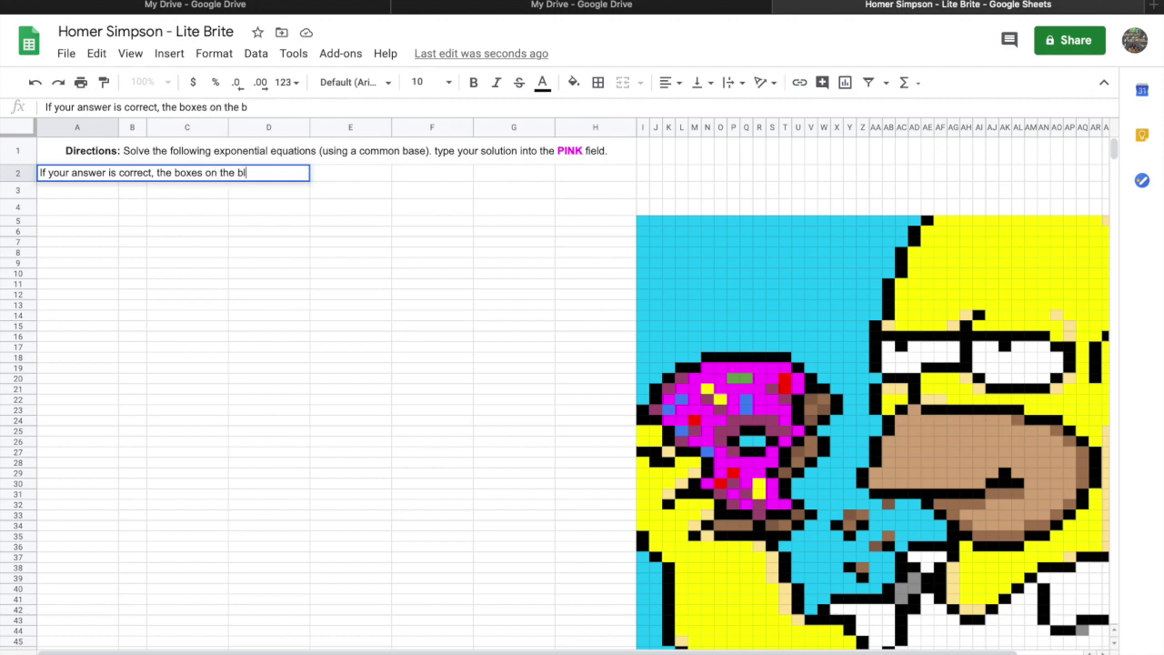
{"action": "type", "text": "ue box on the right will light up"}
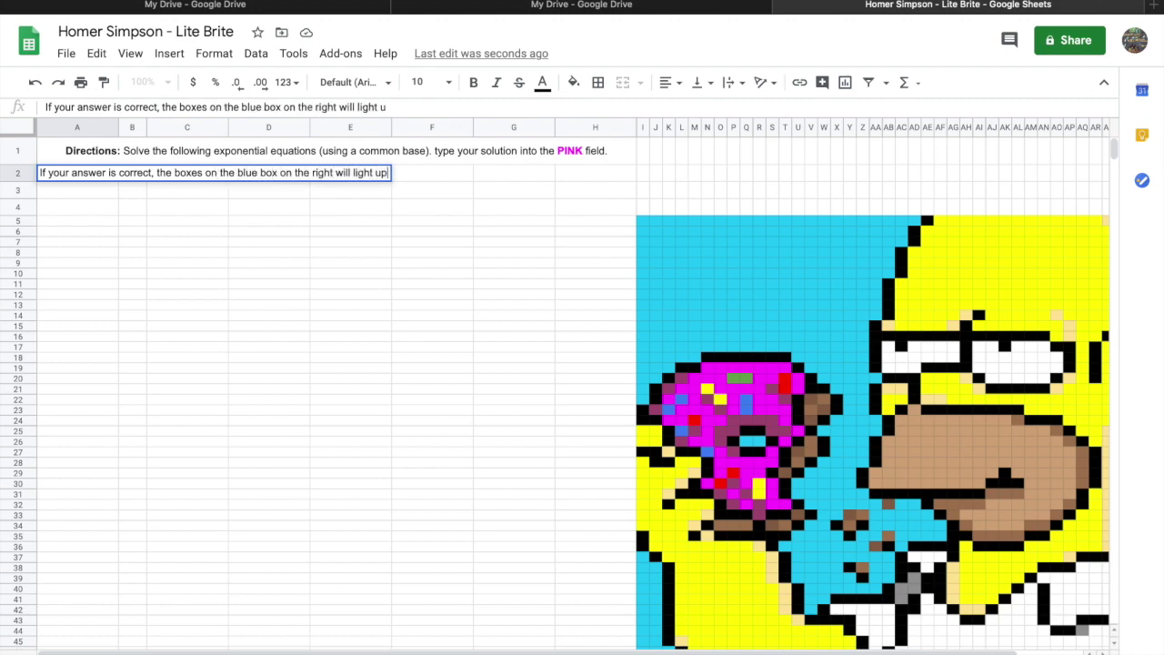
{"action": "type", "text": "."}
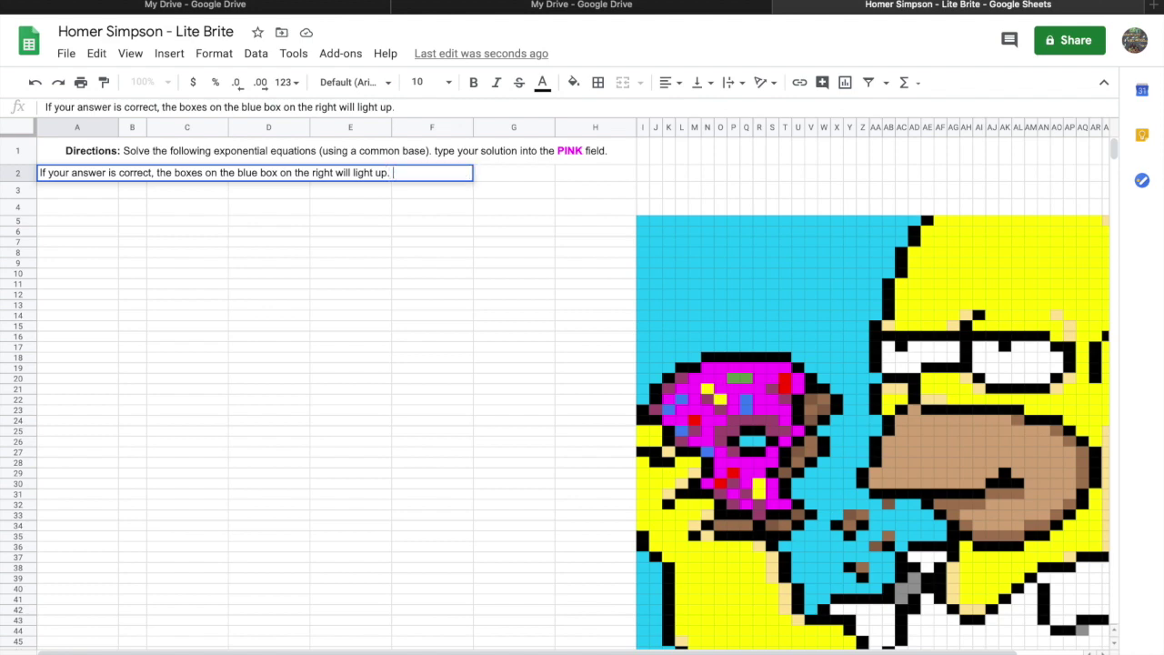
{"action": "type", "text": " In the end, they will reveal"}
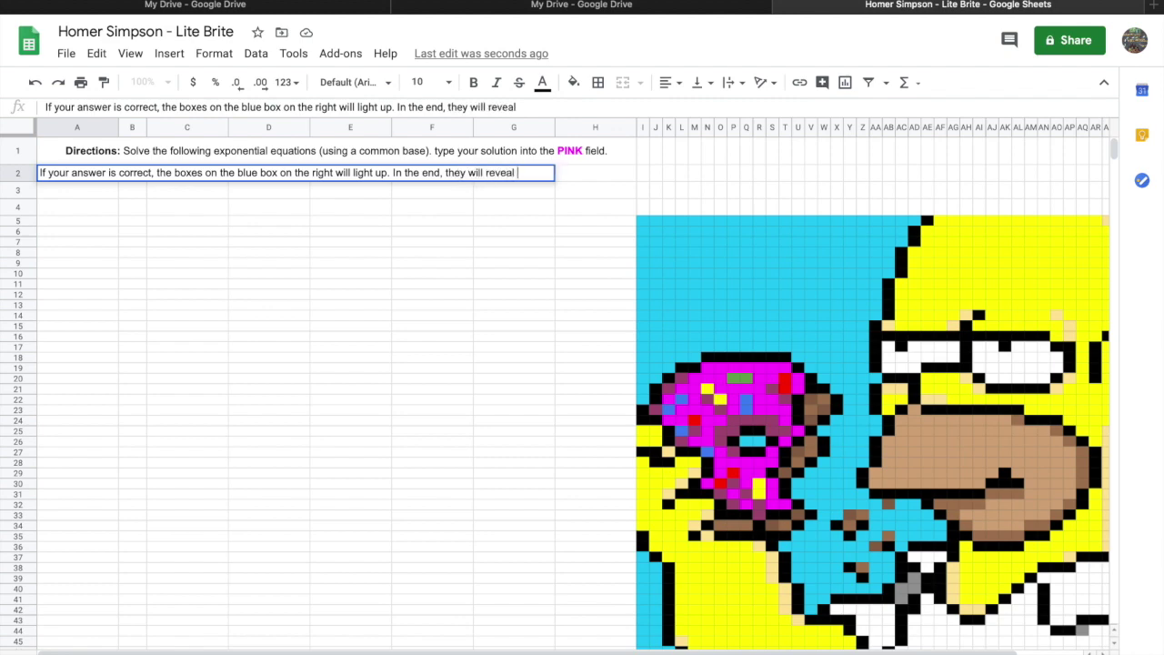
{"action": "type", "text": "a magi L"}
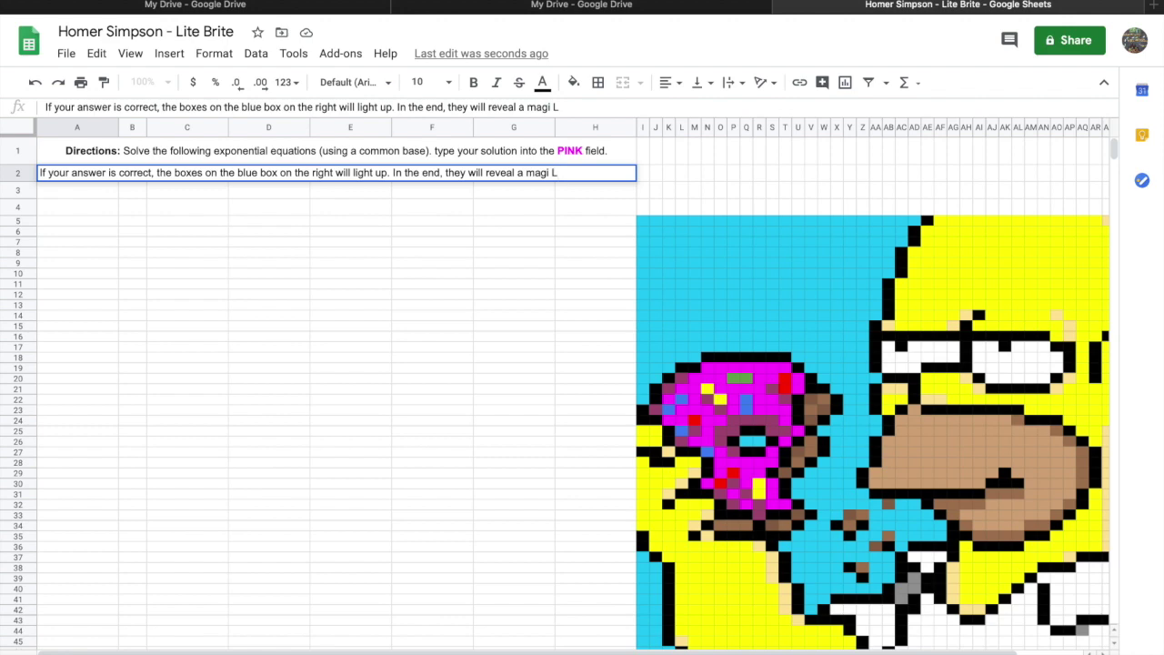
{"action": "type", "text": " M"}
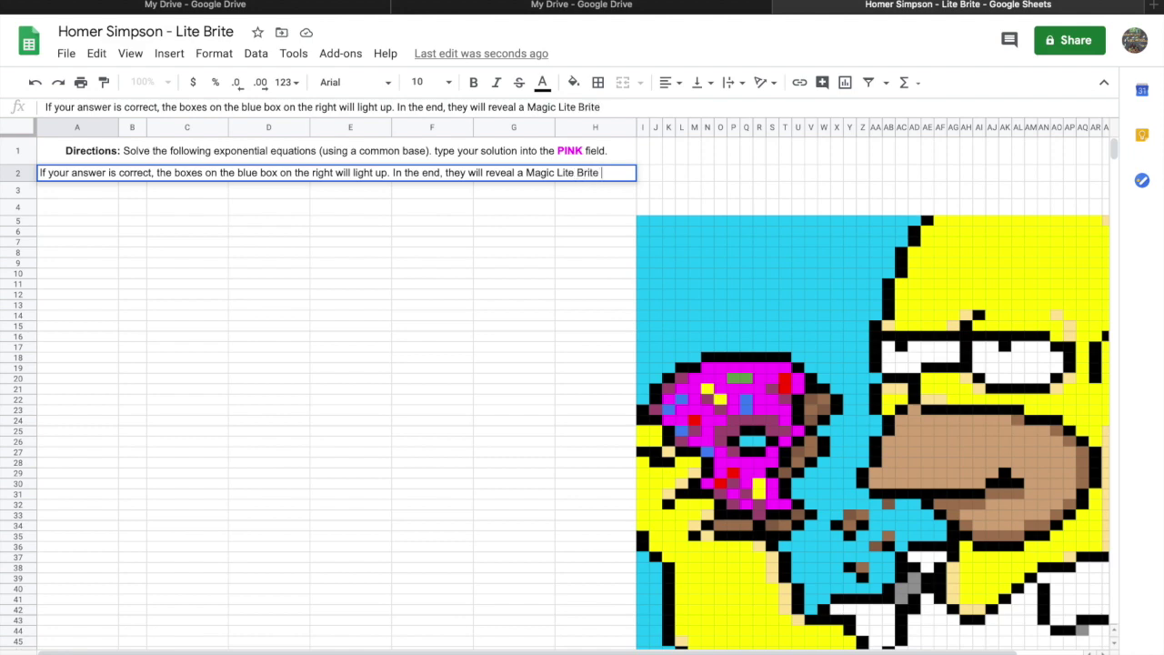
{"action": "type", "text": "ture!"}
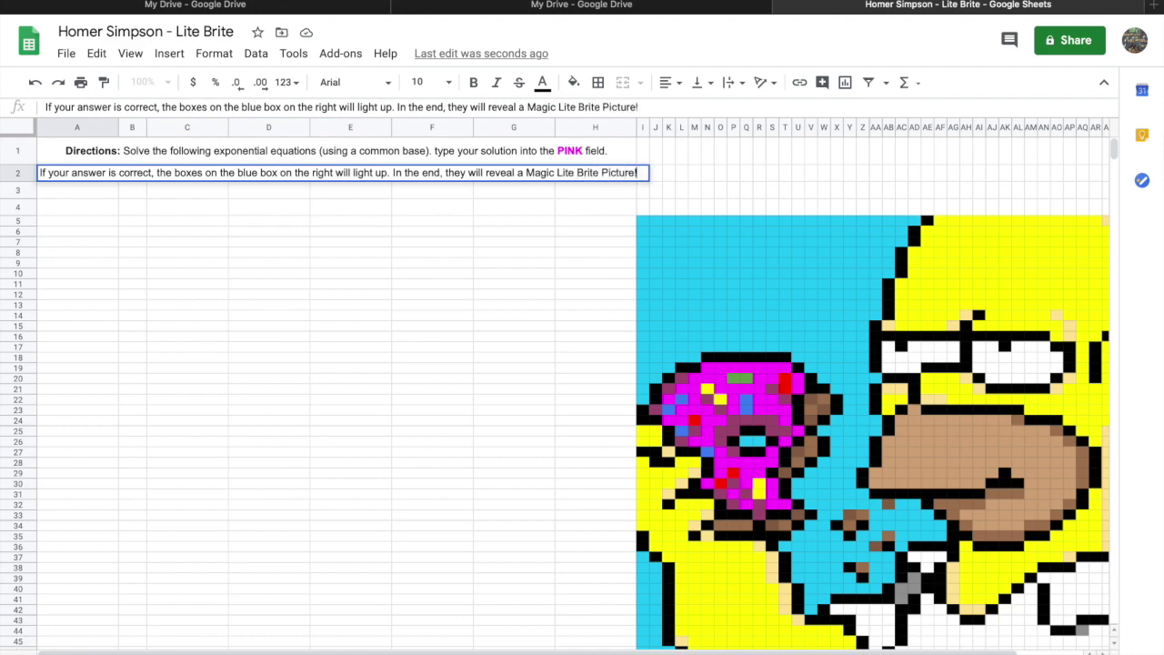
{"action": "left_click", "coordinate": [257, 274]}
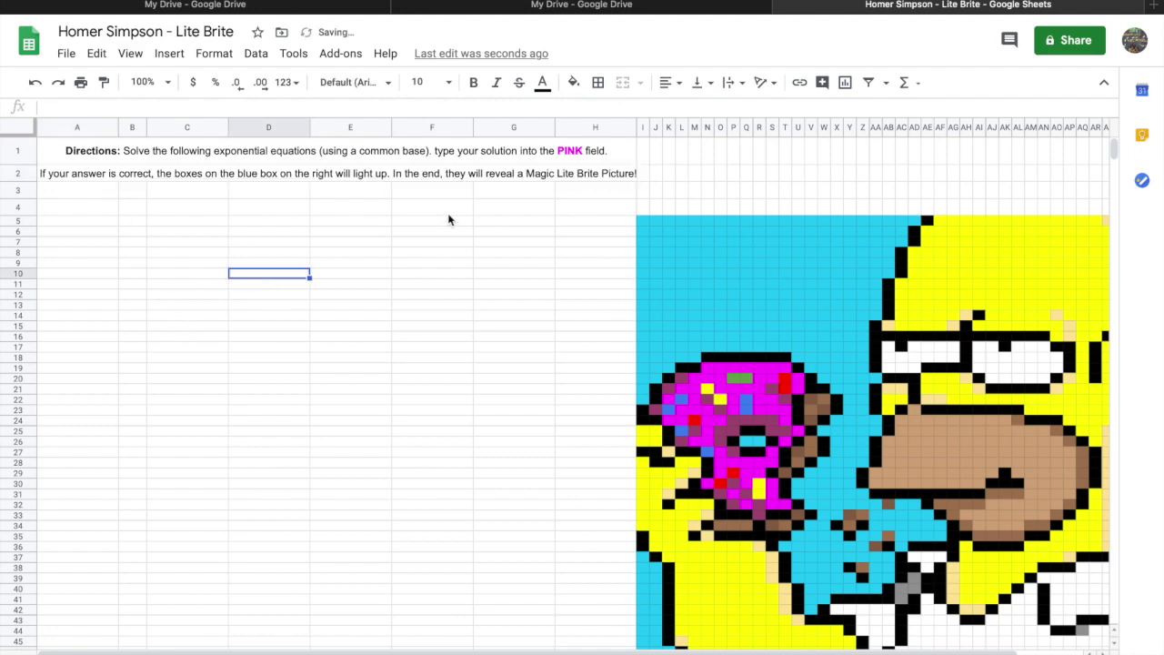
Merge cells A2 through H2 into one cell.
{"action": "left_click", "coordinate": [329, 176]}
{"action": "left_click", "coordinate": [28, 173]}
{"action": "left_click", "coordinate": [214, 183]}
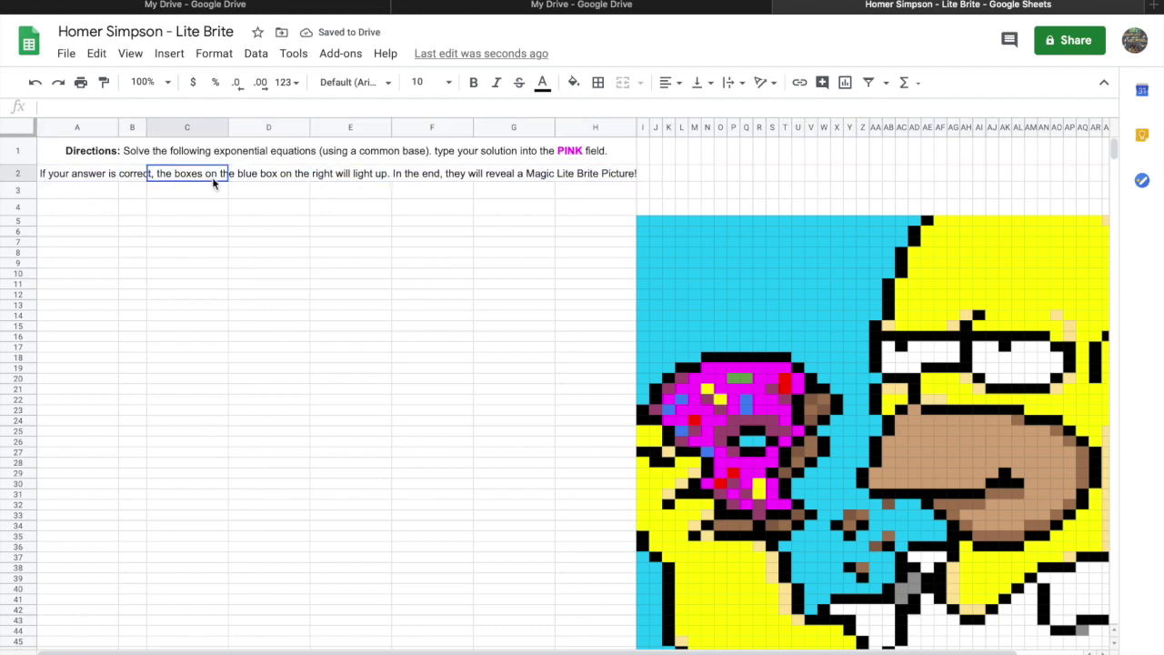
{"action": "mouse_move", "coordinate": [88, 184]}
{"action": "left_mouse_down"}
{"action": "mouse_move", "coordinate": [661, 147]}
{"action": "mouse_move", "coordinate": [671, 176]}
{"action": "left_mouse_up"}
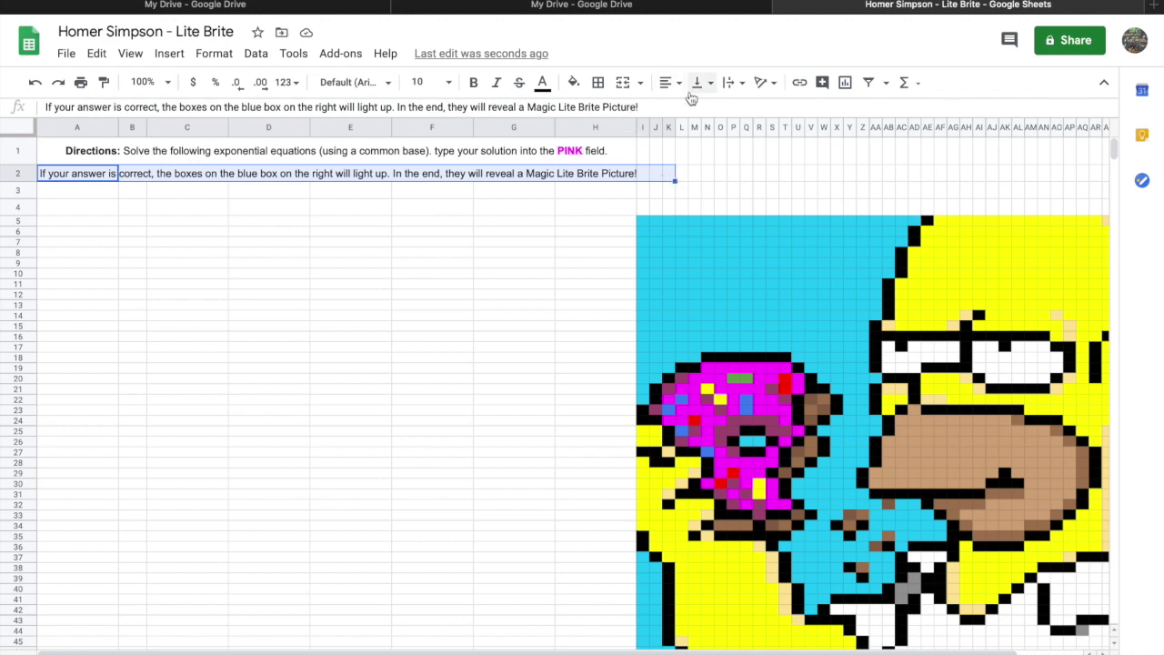
{"action": "left_click", "coordinate": [623, 82]}
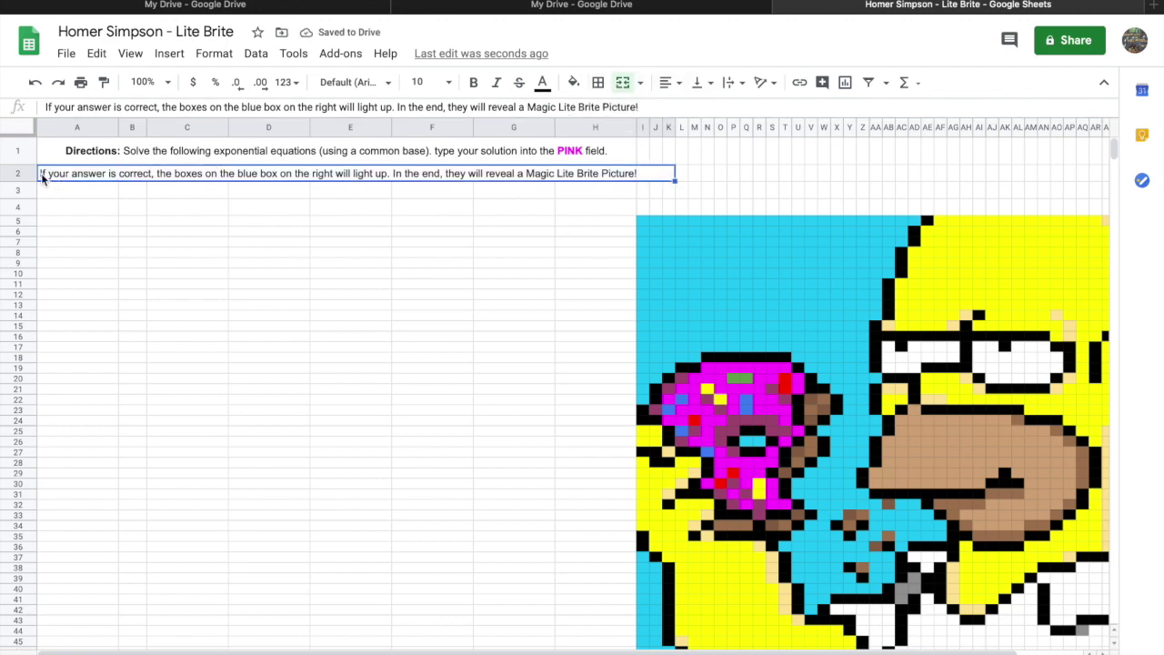
Give the merged A2 cell a black fill and white text.
{"action": "double_click", "coordinate": [642, 176]}
{"action": "left_click_drag", "start_coordinate": [640, 174], "coordinate": [9, 170]}
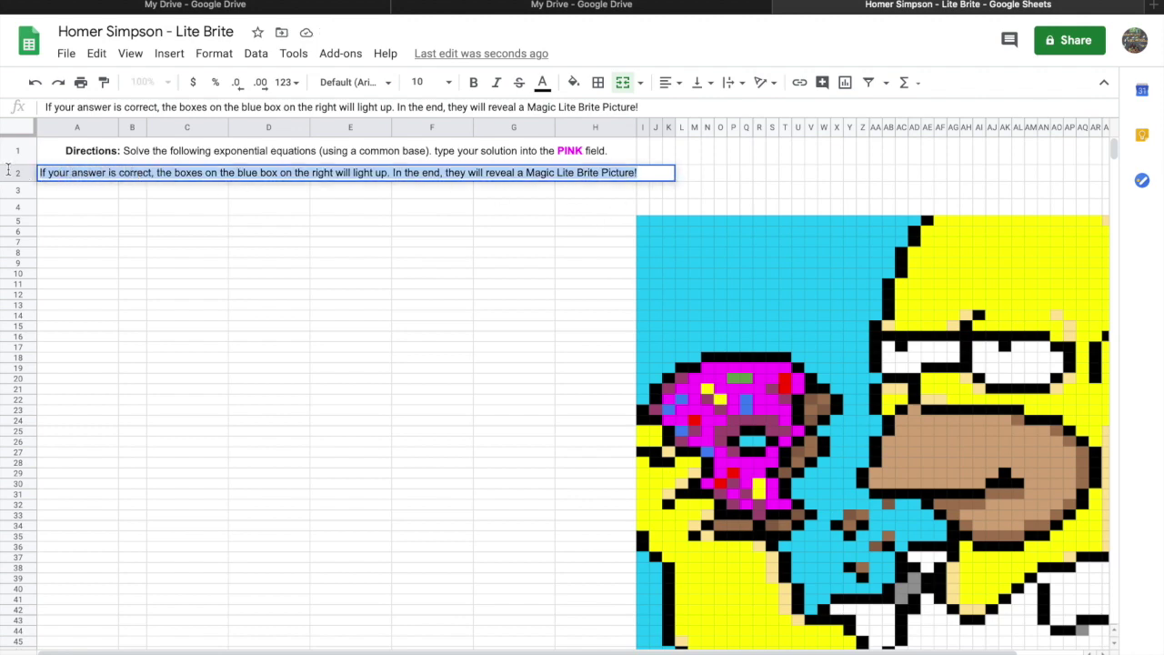
{"action": "left_click", "coordinate": [574, 85]}
{"action": "left_click", "coordinate": [583, 139]}
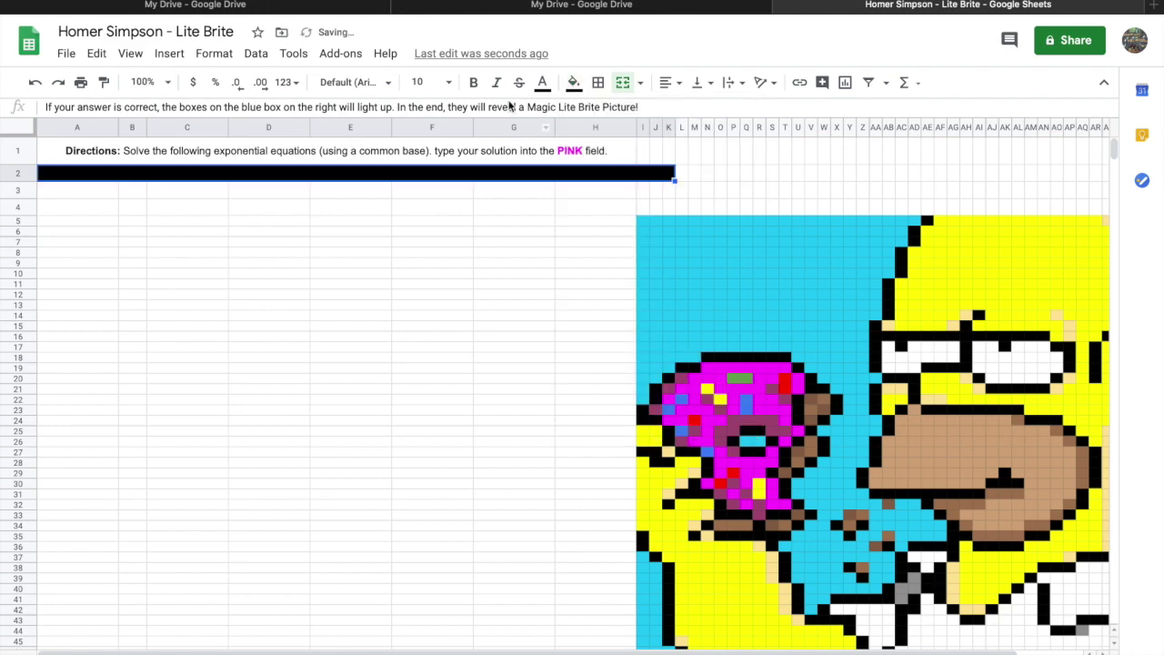
{"action": "left_click", "coordinate": [543, 83]}
{"action": "left_click", "coordinate": [710, 142]}
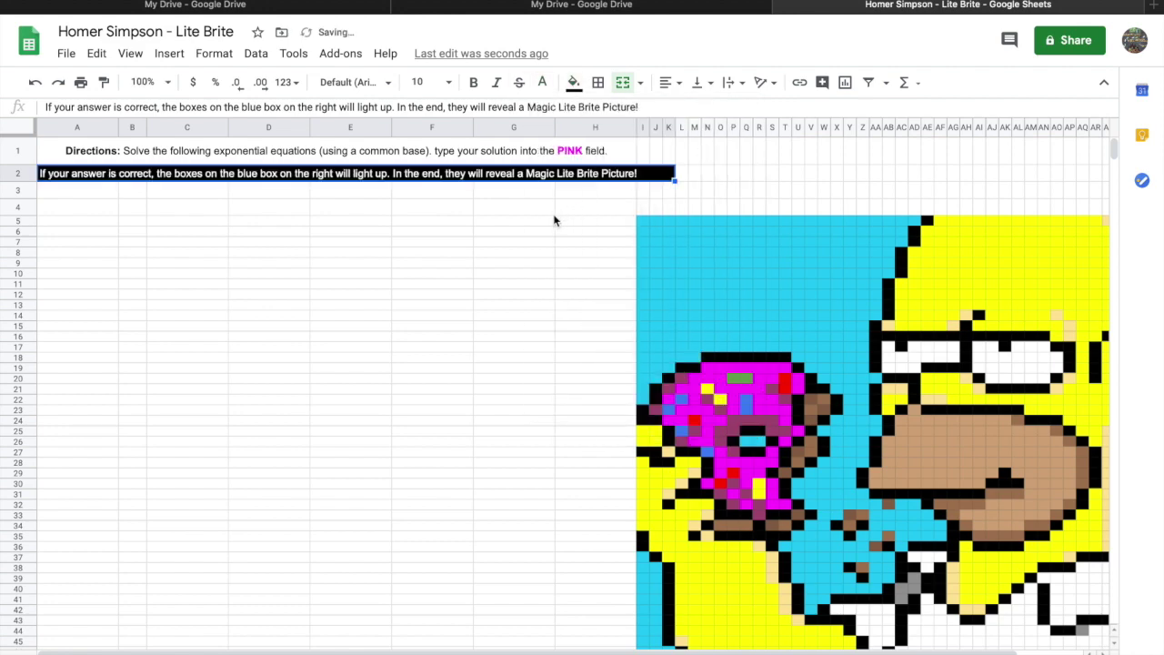
{"action": "left_click", "coordinate": [551, 213]}
Select the letters 'Ma' of 'Magic' in A2 for recolouring.
{"action": "left_click", "coordinate": [544, 178]}
{"action": "double_click", "coordinate": [530, 176]}
{"action": "left_click_drag", "start_coordinate": [527, 173], "coordinate": [544, 174]}
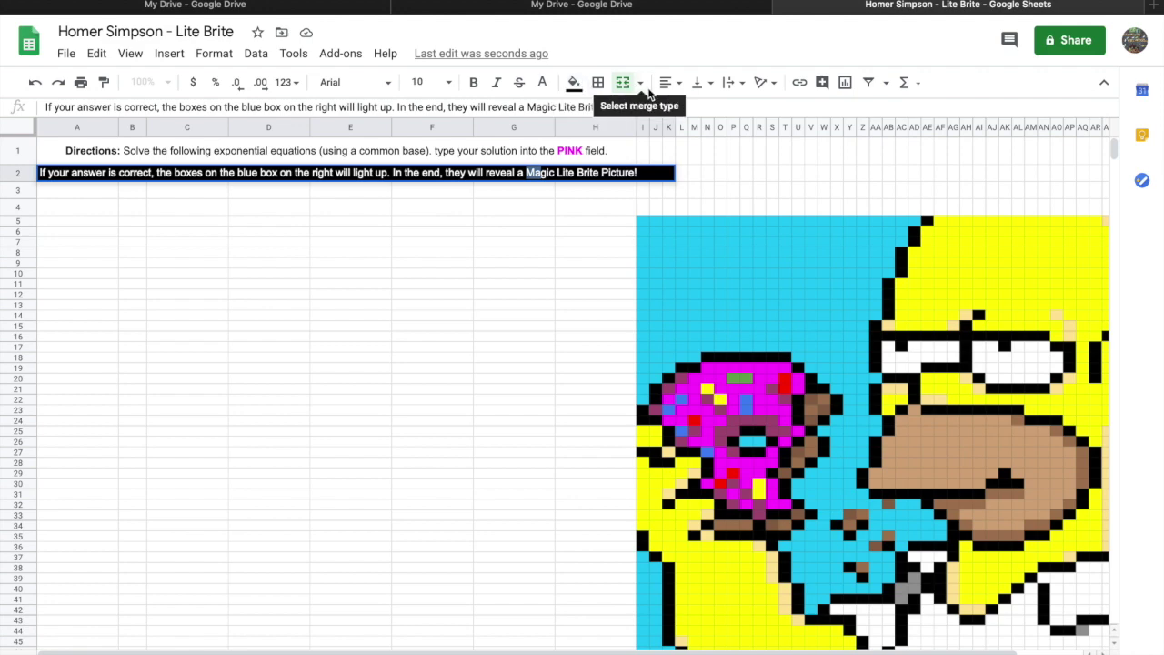
{"action": "left_click", "coordinate": [542, 83]}
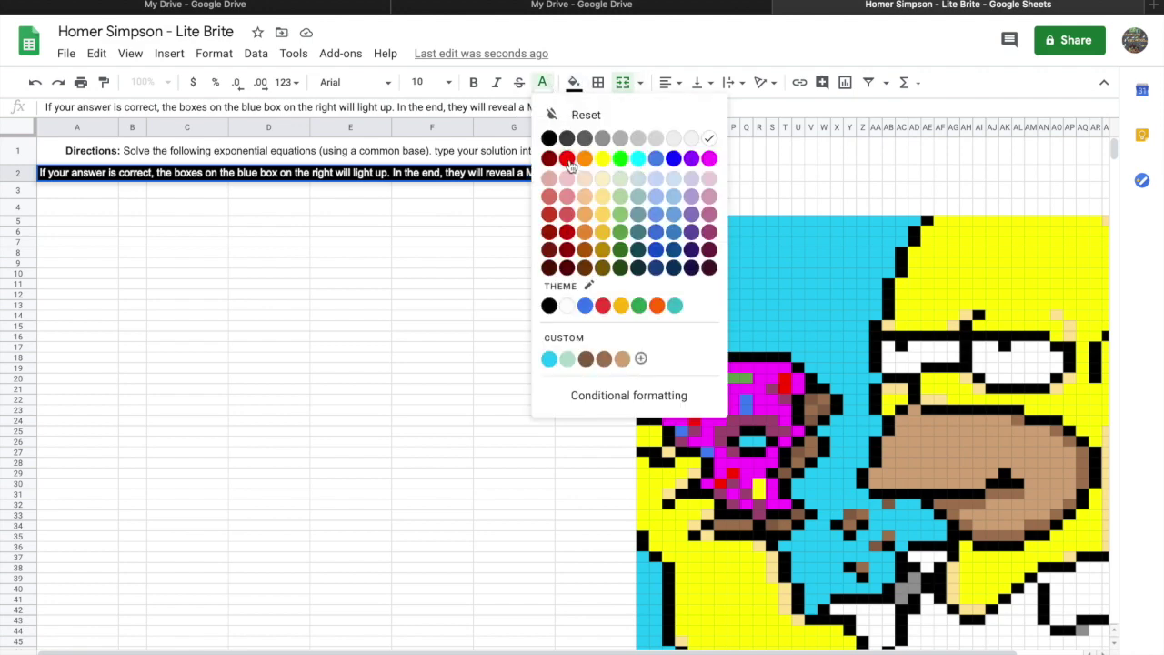
Colour the letters of 'Magic' red and orange and the start of 'Lite' yellow.
{"action": "left_click", "coordinate": [566, 159]}
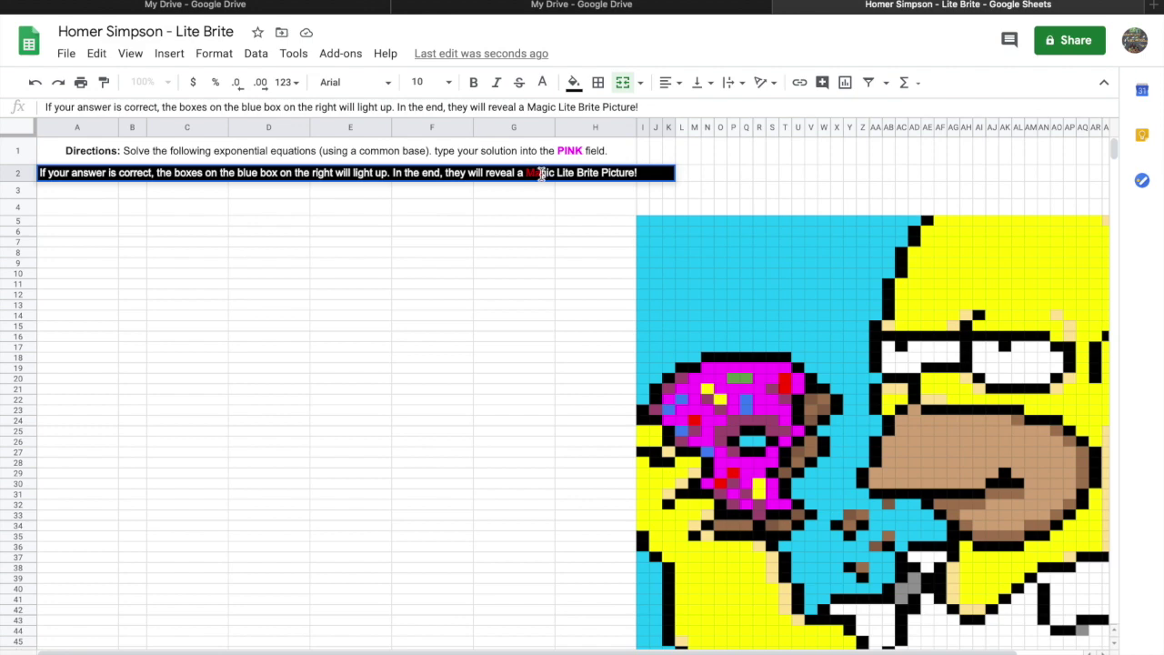
{"action": "left_click_drag", "start_coordinate": [539, 175], "coordinate": [549, 173]}
{"action": "left_click", "coordinate": [542, 82]}
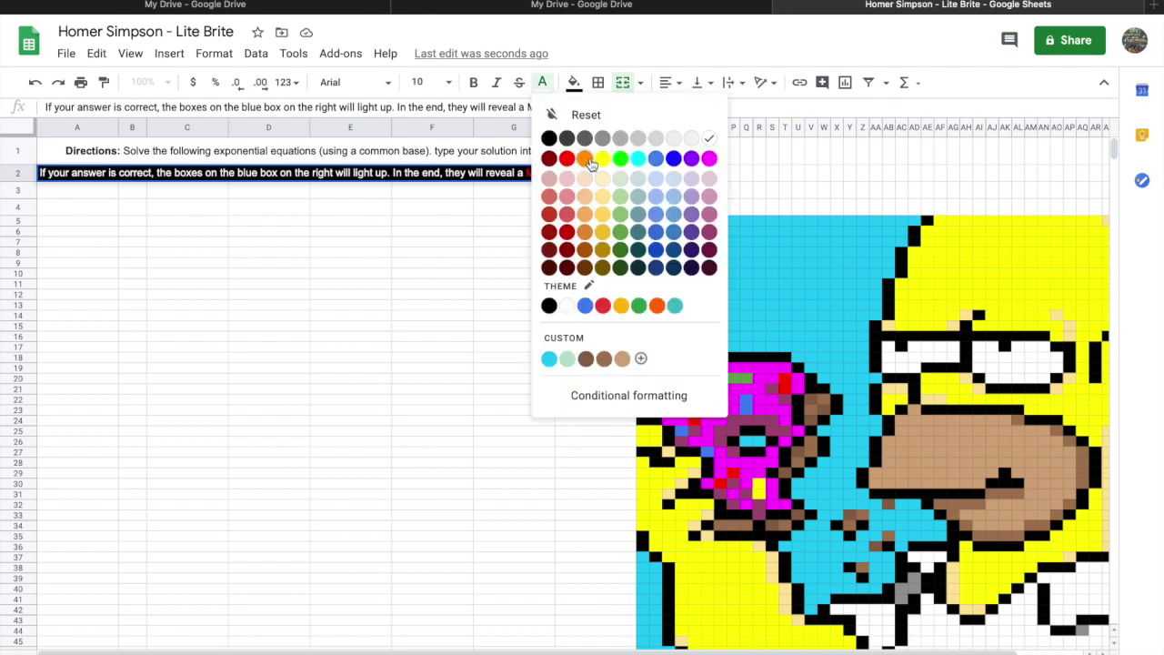
{"action": "left_click", "coordinate": [585, 159]}
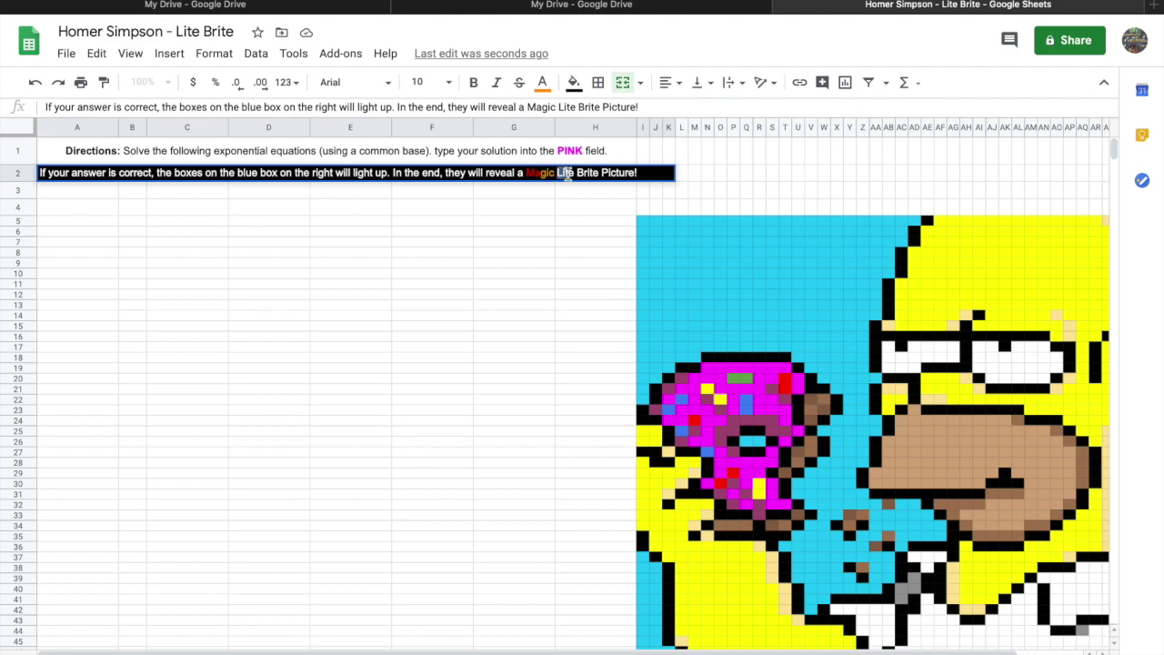
{"action": "left_click", "coordinate": [542, 82]}
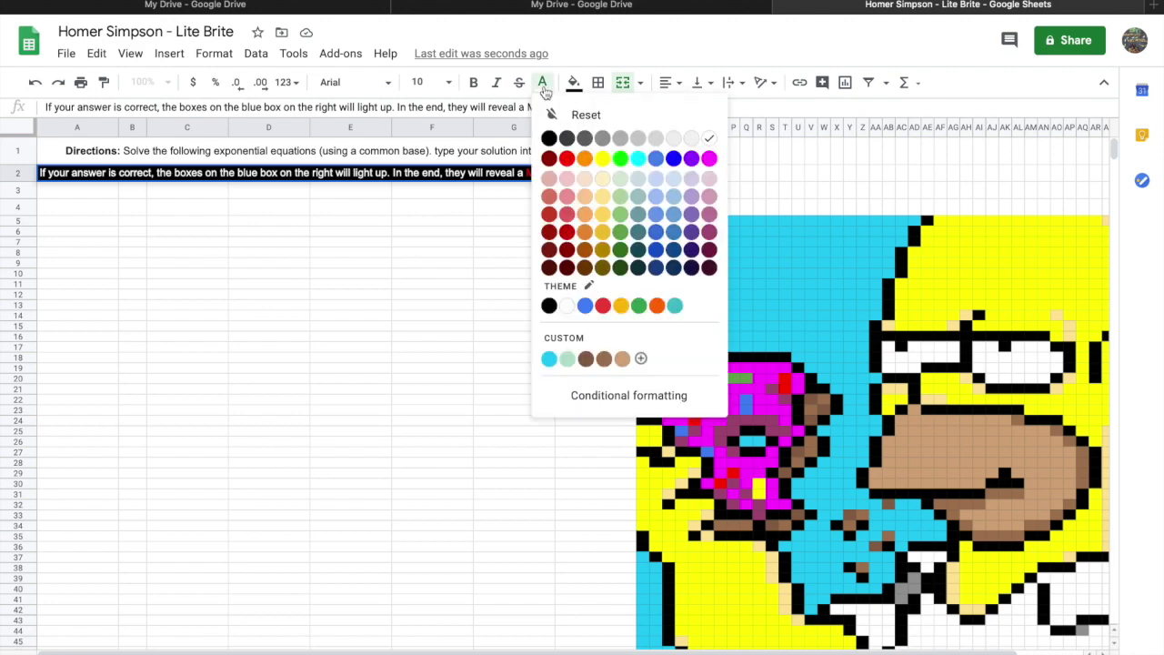
{"action": "left_click", "coordinate": [603, 159]}
Fix the stray letters by retyping 'e B', then colour the end of Lite through B green.
{"action": "left_click_drag", "start_coordinate": [568, 172], "coordinate": [583, 175]}
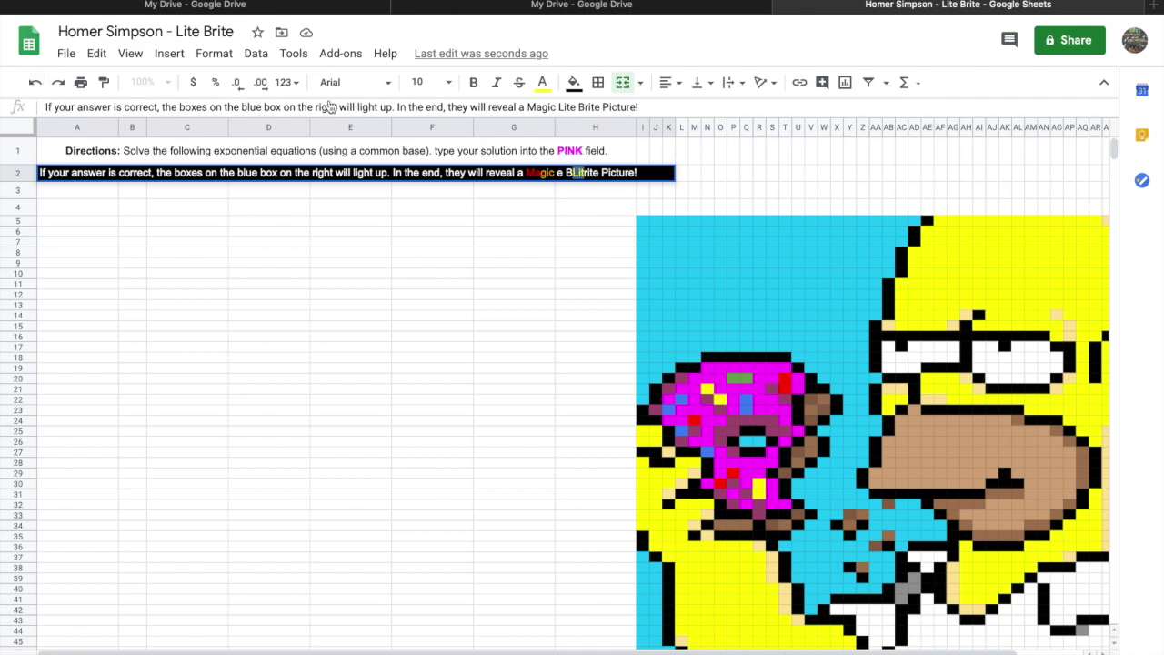
{"action": "left_click", "coordinate": [567, 175]}
{"action": "key", "text": "BackSpace"}
{"action": "key", "text": "BackSpace"}
{"action": "key", "text": "BackSpace"}
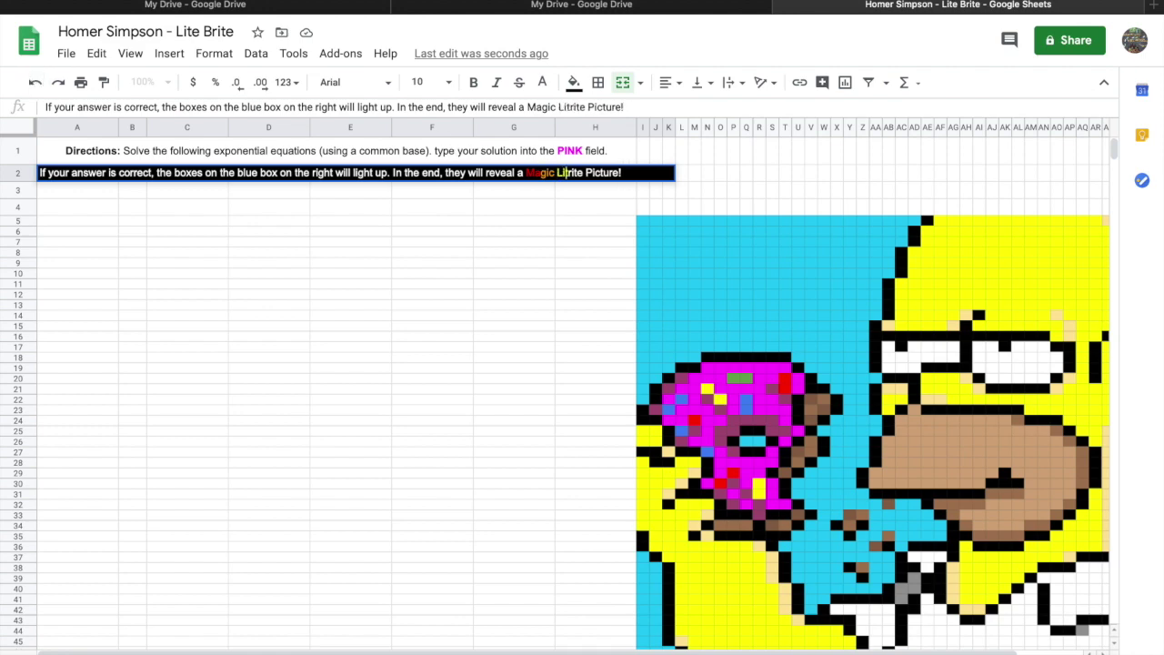
{"action": "type", "text": "e "}
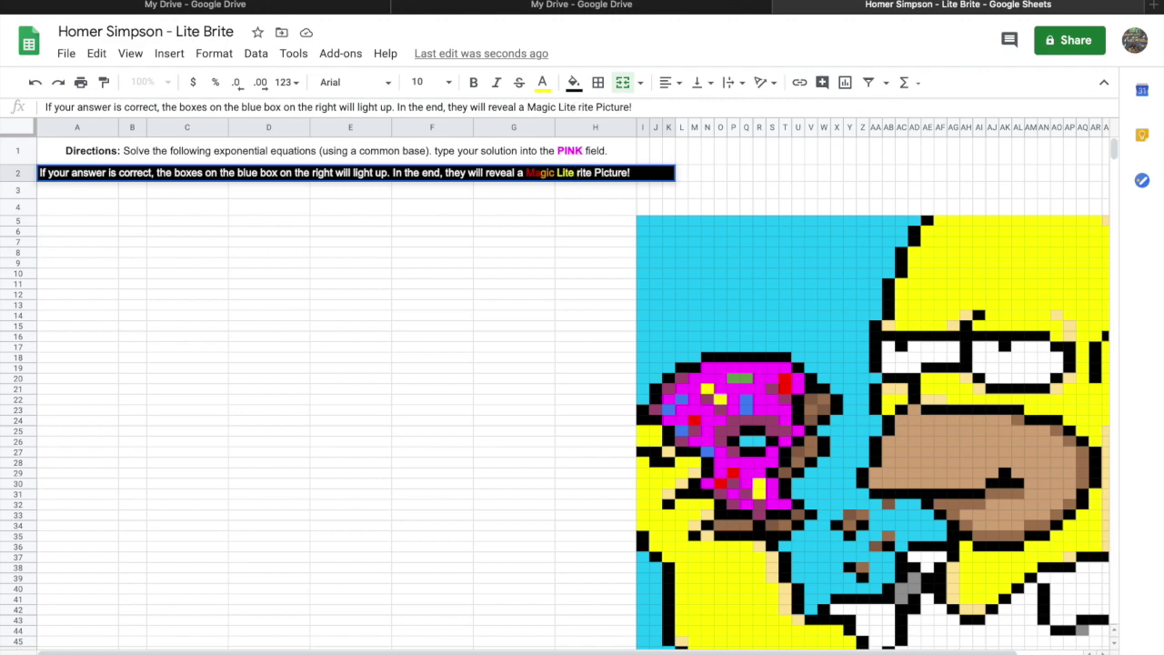
{"action": "type", "text": "B"}
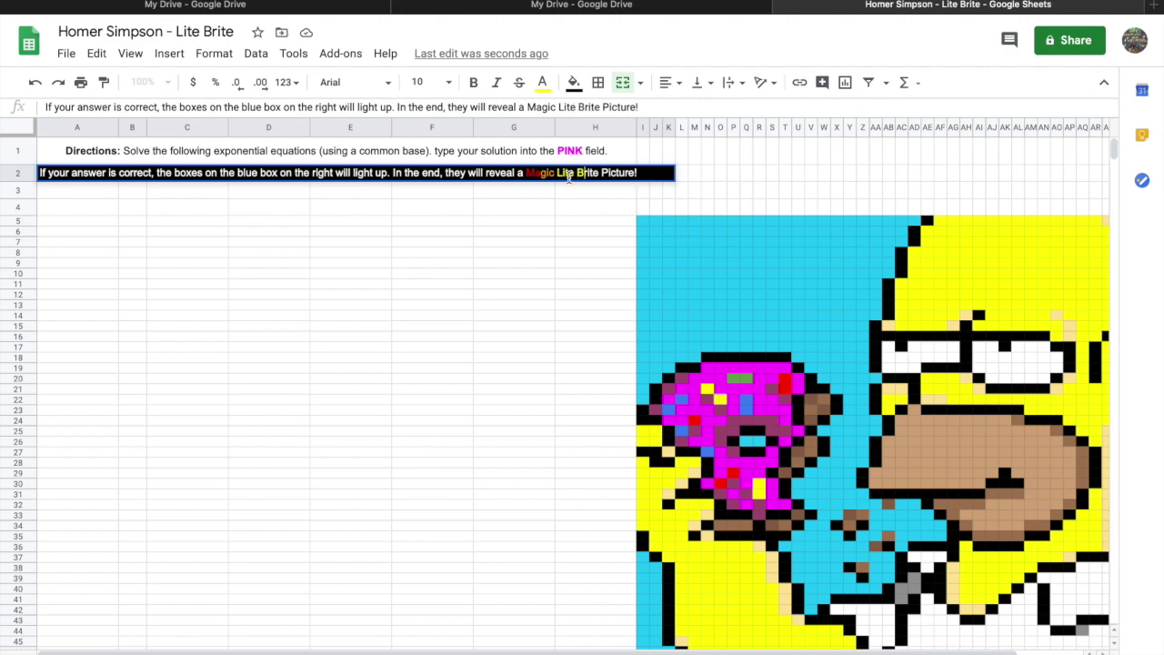
{"action": "left_click_drag", "start_coordinate": [573, 178], "coordinate": [582, 178]}
{"action": "left_click", "coordinate": [542, 82]}
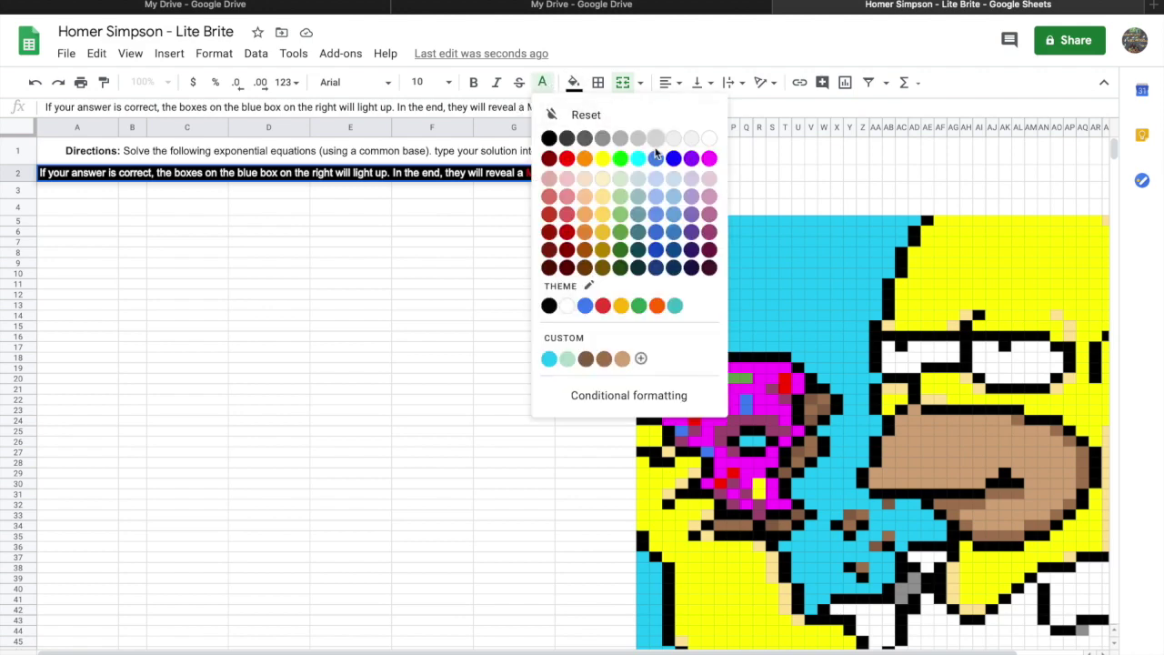
{"action": "left_click", "coordinate": [620, 158]}
Colour the end of 'Brite' cyan, 'Pi' blue and 'ct' of Picture purple.
{"action": "left_click_drag", "start_coordinate": [588, 175], "coordinate": [596, 173]}
{"action": "left_click", "coordinate": [542, 82]}
{"action": "left_click", "coordinate": [643, 157]}
{"action": "left_click_drag", "start_coordinate": [602, 173], "coordinate": [614, 172]}
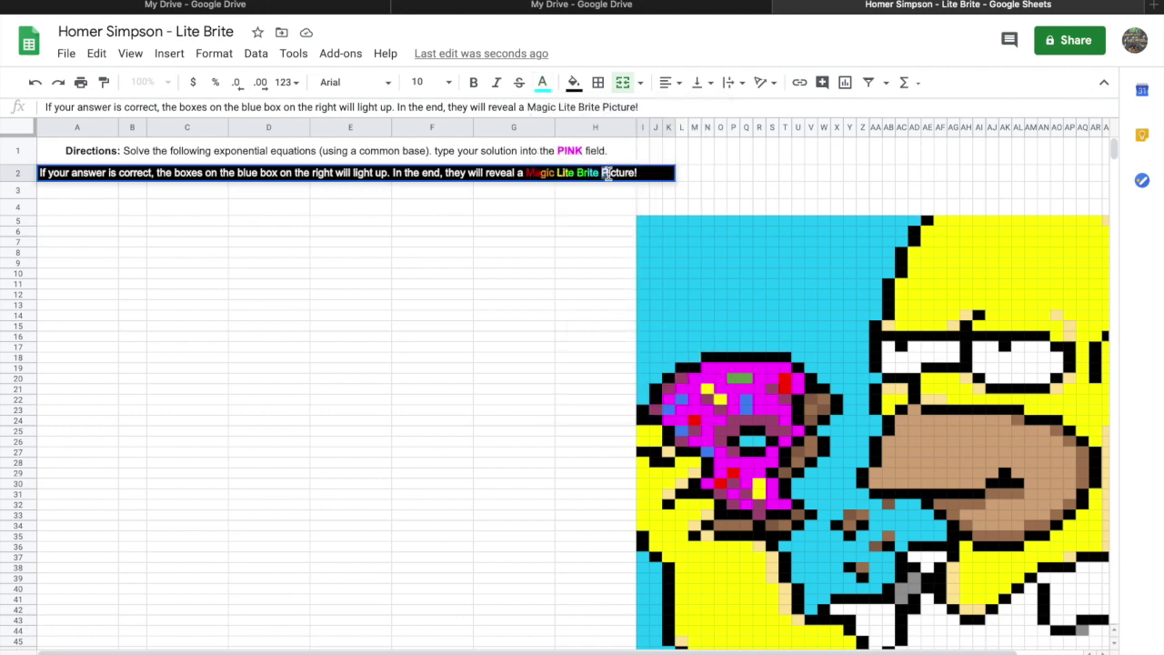
{"action": "left_click", "coordinate": [542, 82]}
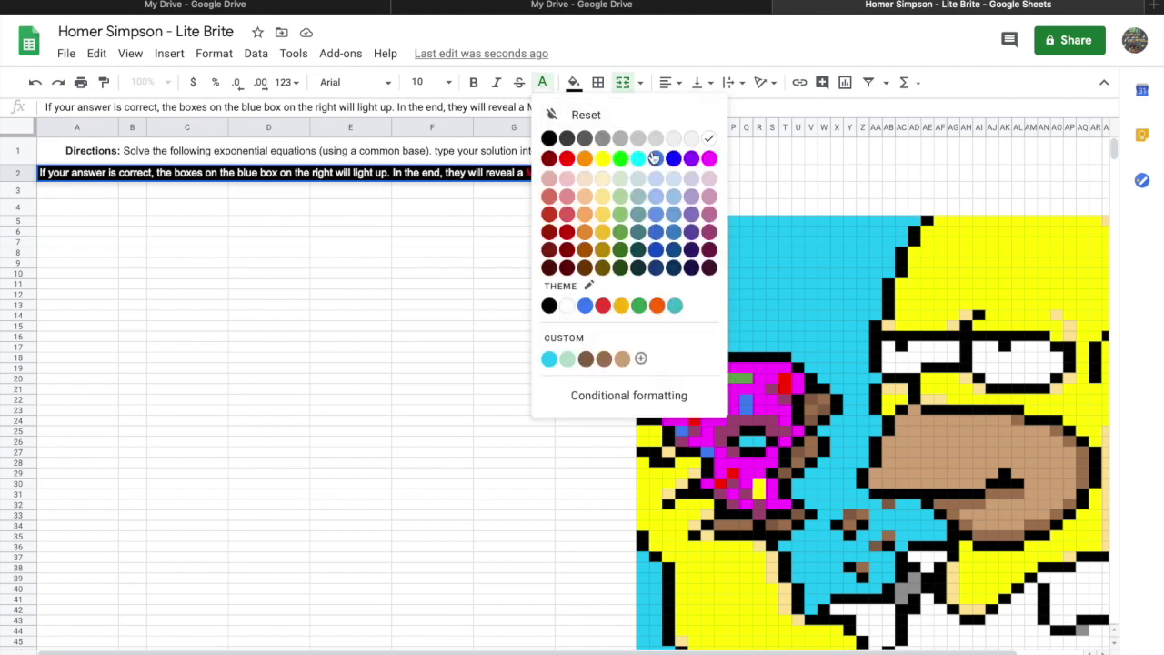
{"action": "left_click", "coordinate": [657, 159]}
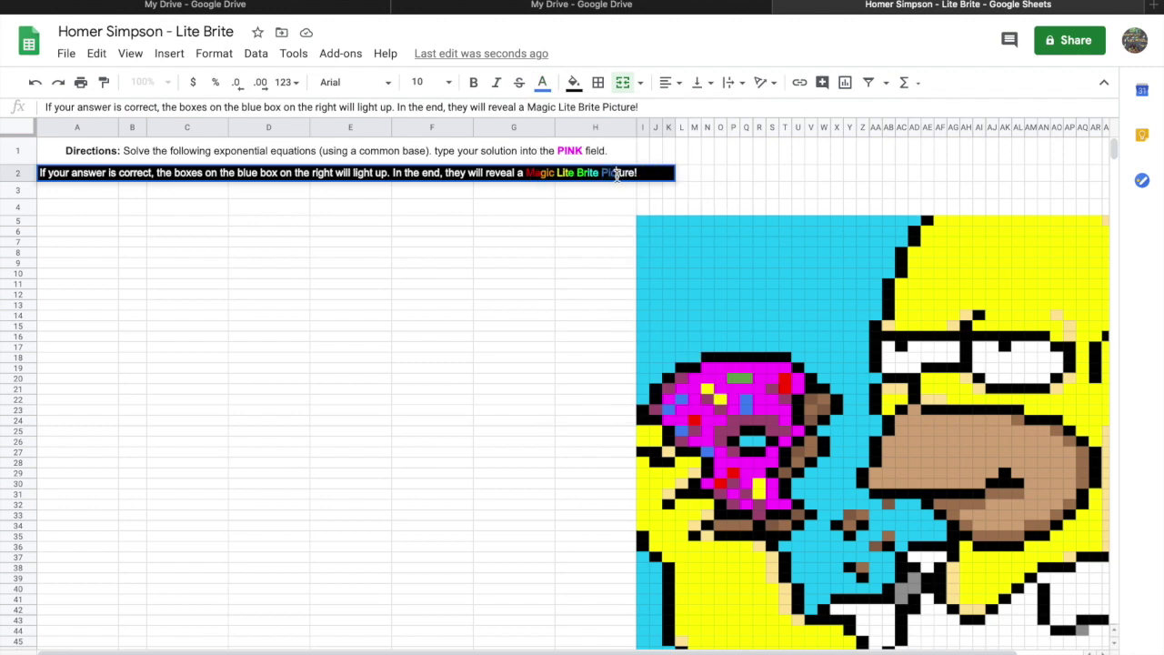
{"action": "left_click_drag", "start_coordinate": [615, 172], "coordinate": [624, 174]}
{"action": "left_click", "coordinate": [542, 82]}
{"action": "left_click", "coordinate": [691, 159]}
Undo an accidental red cell fill and colour the final 're!' of 'Picture!' red.
{"action": "left_click", "coordinate": [621, 189]}
{"action": "double_click", "coordinate": [626, 172]}
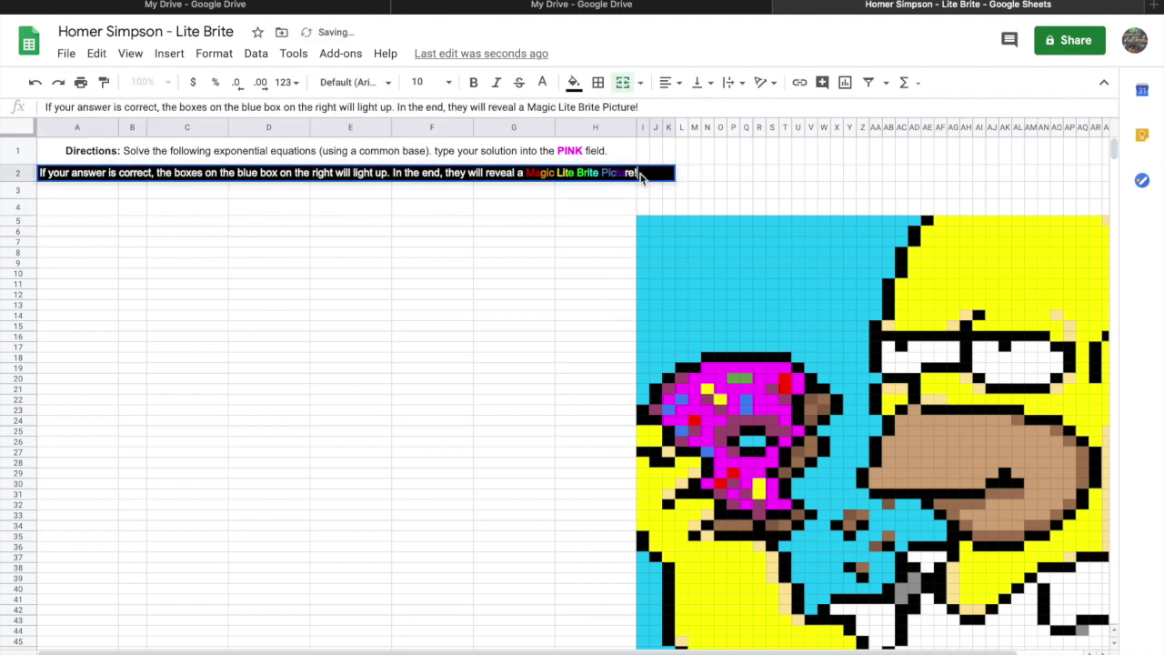
{"action": "left_click_drag", "start_coordinate": [626, 173], "coordinate": [642, 173]}
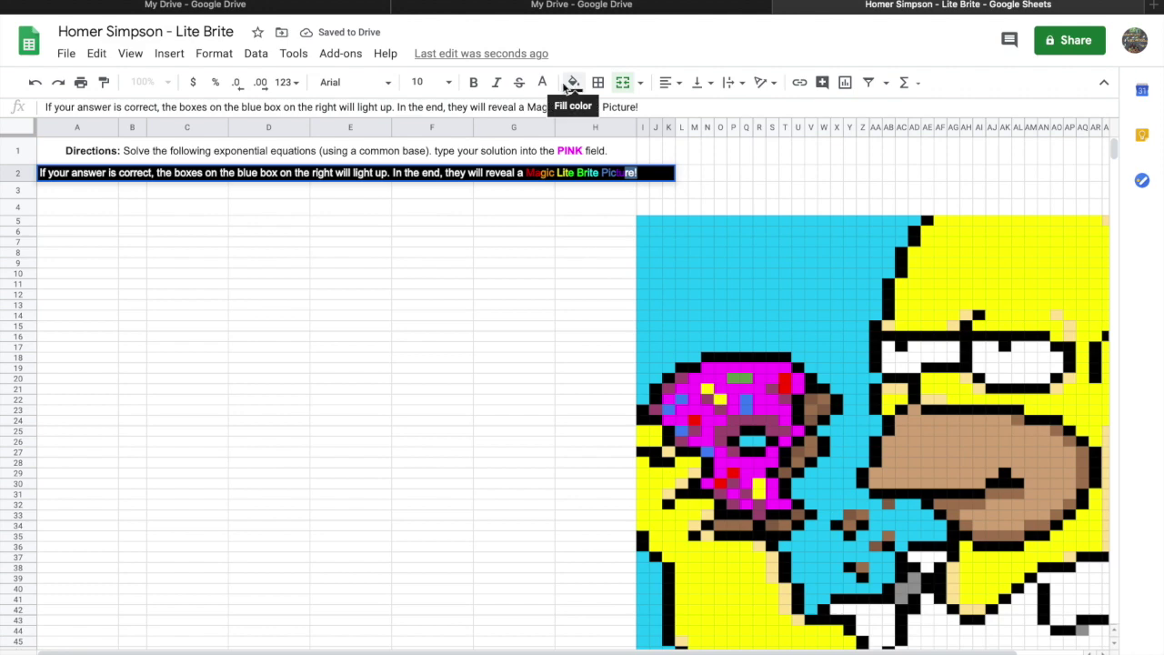
{"action": "left_click", "coordinate": [573, 82]}
{"action": "left_click", "coordinate": [599, 158]}
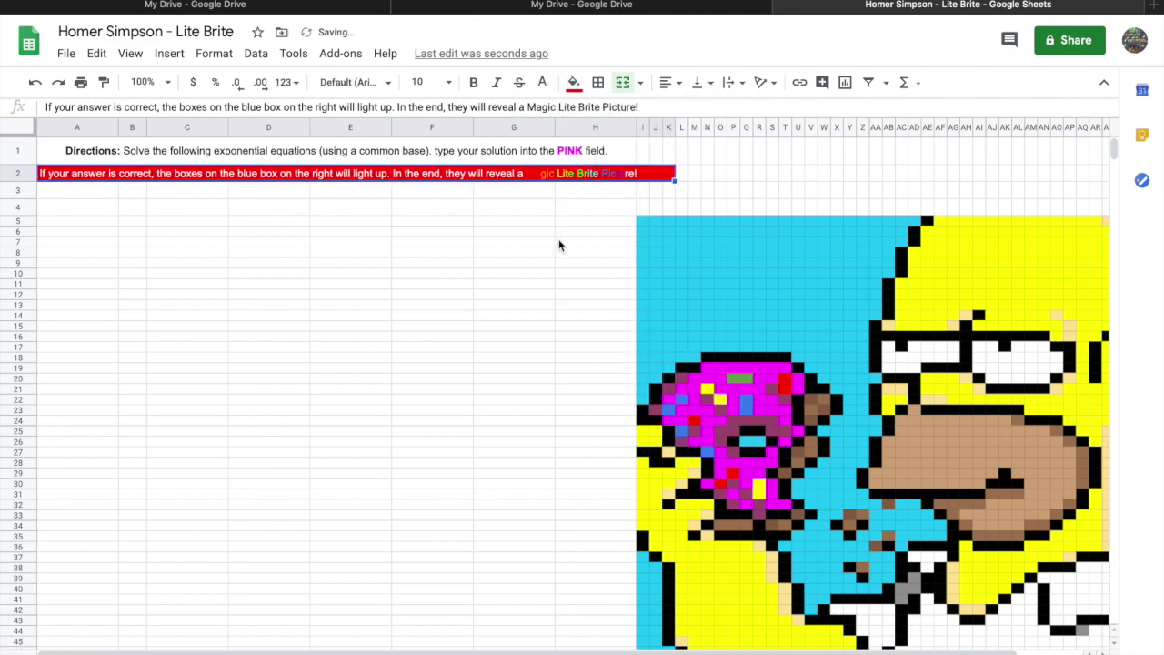
{"action": "left_click", "coordinate": [36, 83]}
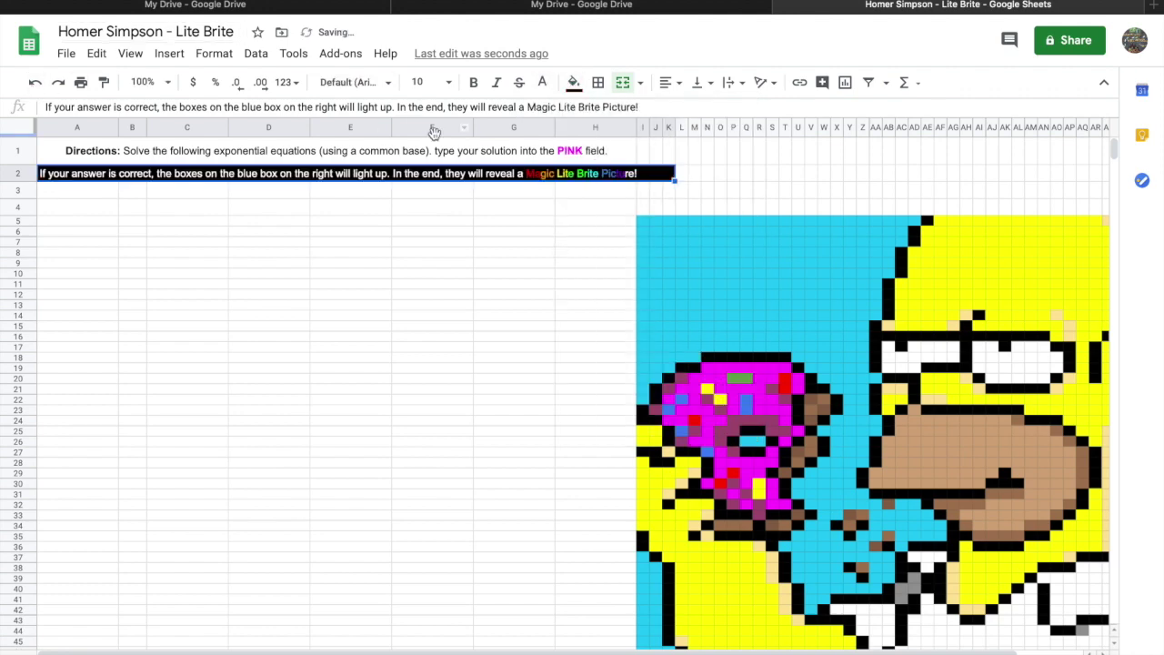
{"action": "double_click", "coordinate": [627, 174]}
{"action": "left_click_drag", "start_coordinate": [626, 173], "coordinate": [639, 174]}
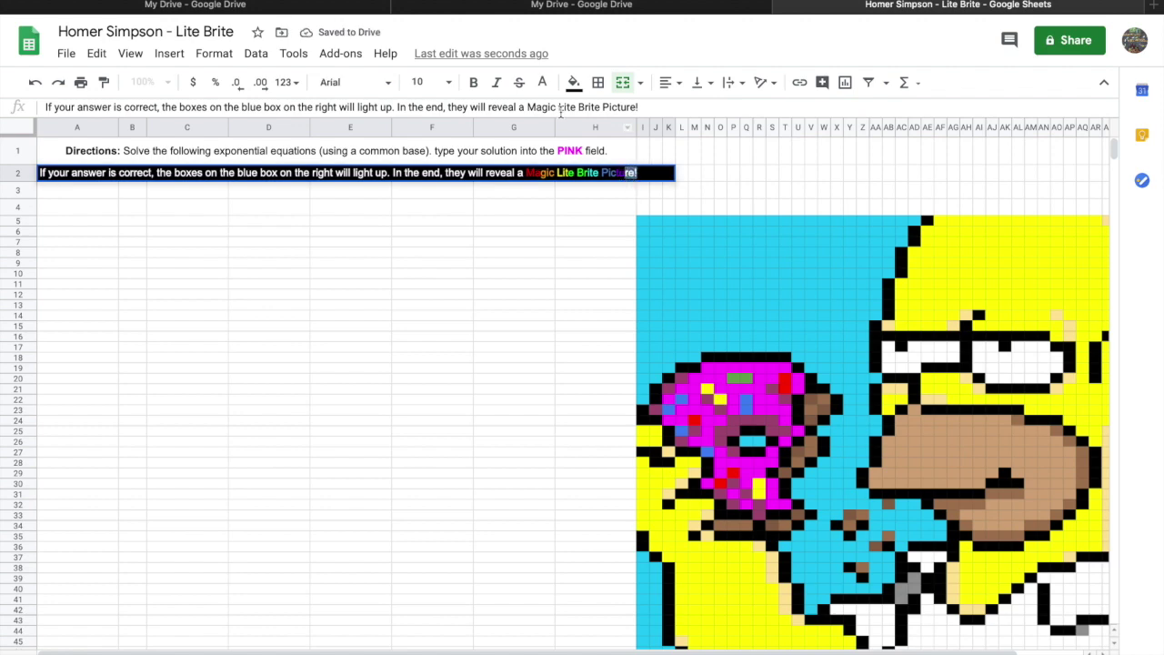
{"action": "left_click", "coordinate": [541, 83]}
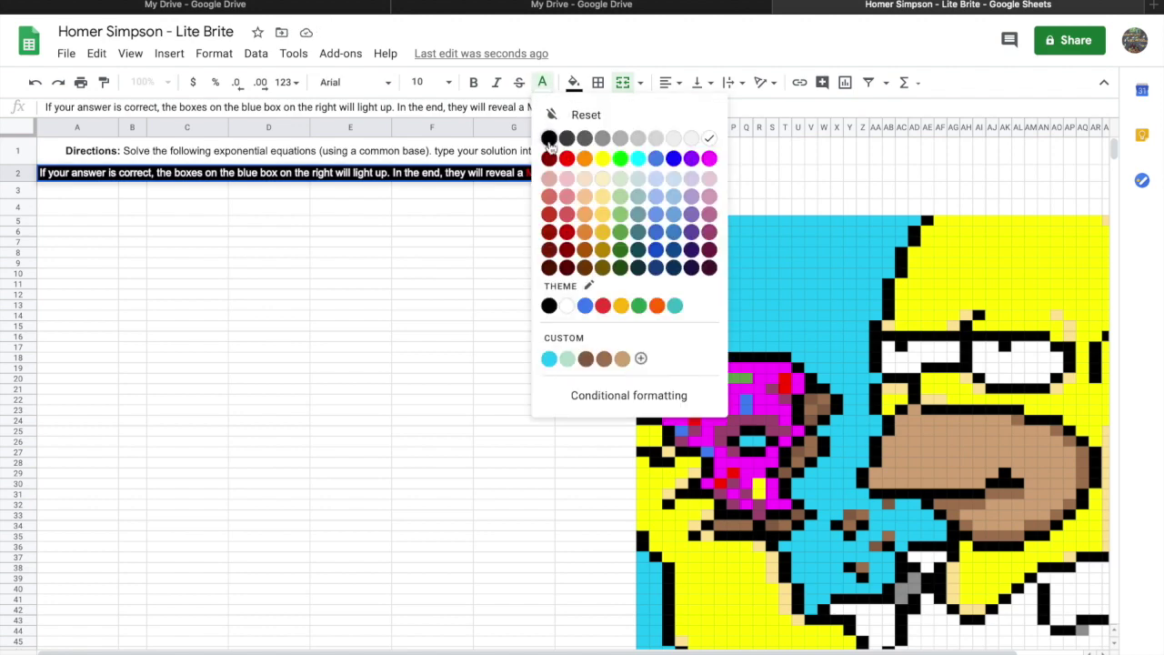
{"action": "left_click", "coordinate": [567, 159]}
{"action": "left_click", "coordinate": [527, 253]}
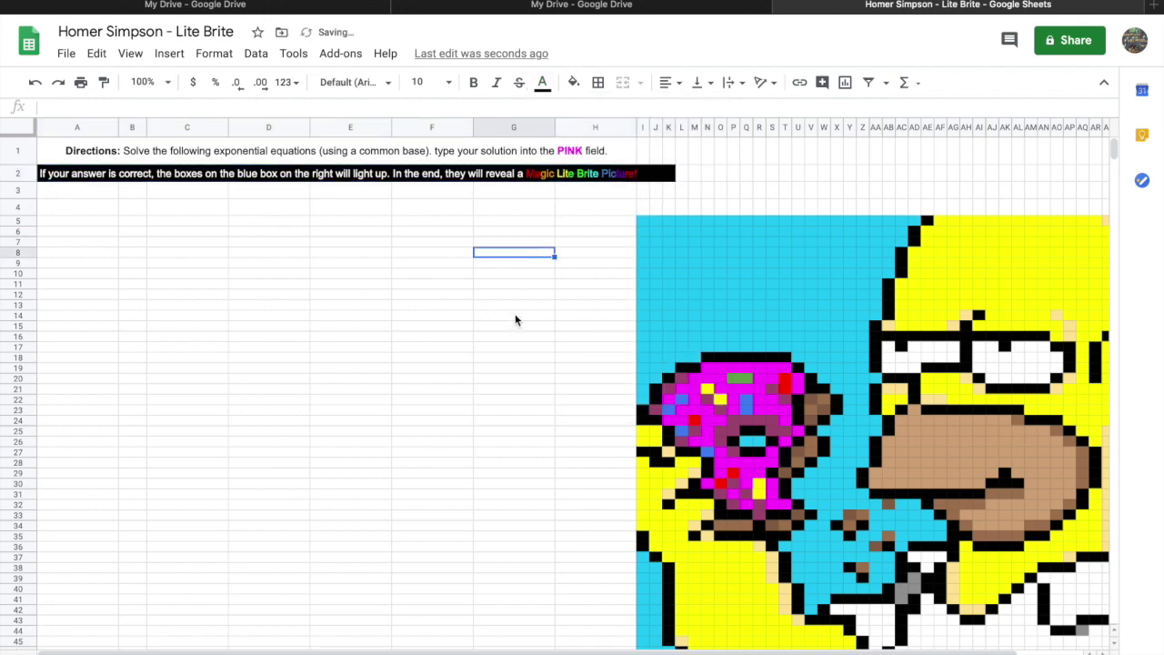
Set the row 2 message in A2 to font size 18.
{"action": "left_click", "coordinate": [66, 177]}
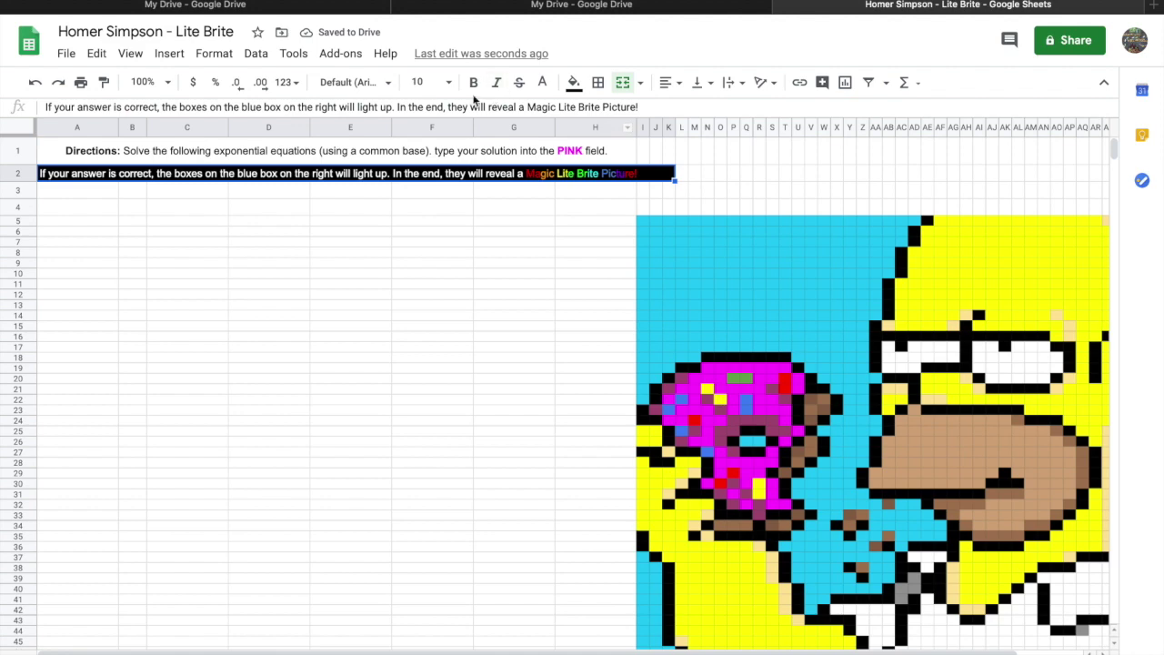
{"action": "left_click", "coordinate": [450, 84]}
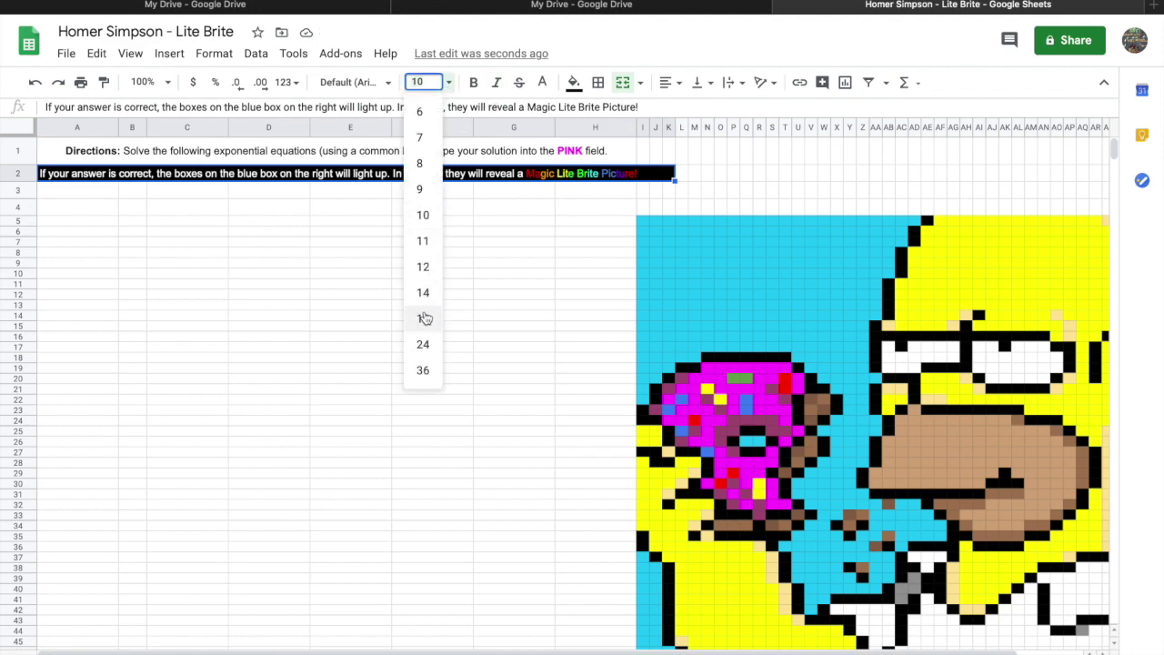
{"action": "left_click", "coordinate": [424, 316]}
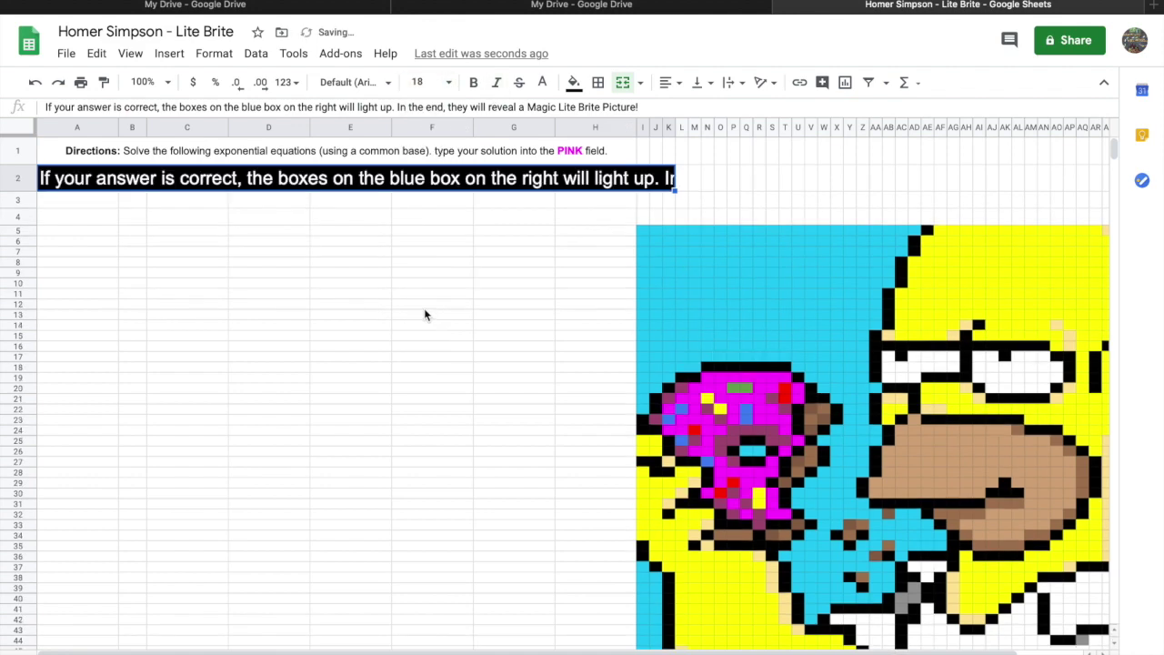
{"action": "left_click", "coordinate": [515, 256]}
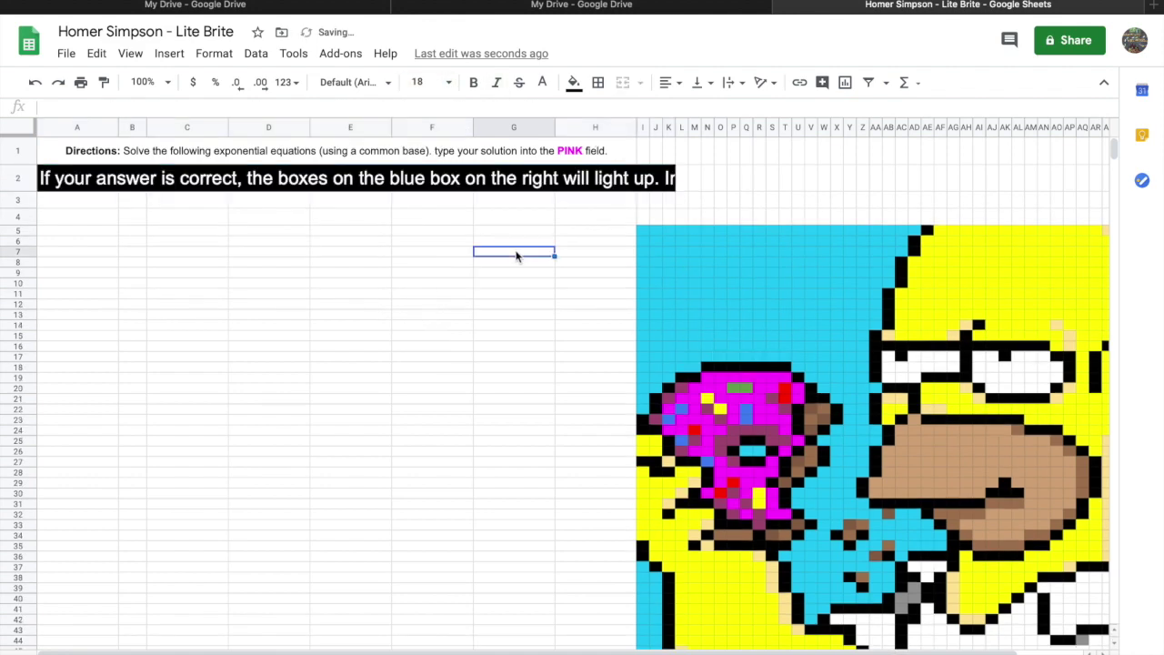
Merge row 2 from column A through AR so the full message shows.
{"action": "left_click", "coordinate": [100, 179]}
{"action": "left_click_drag", "start_coordinate": [532, 172], "coordinate": [864, 191]}
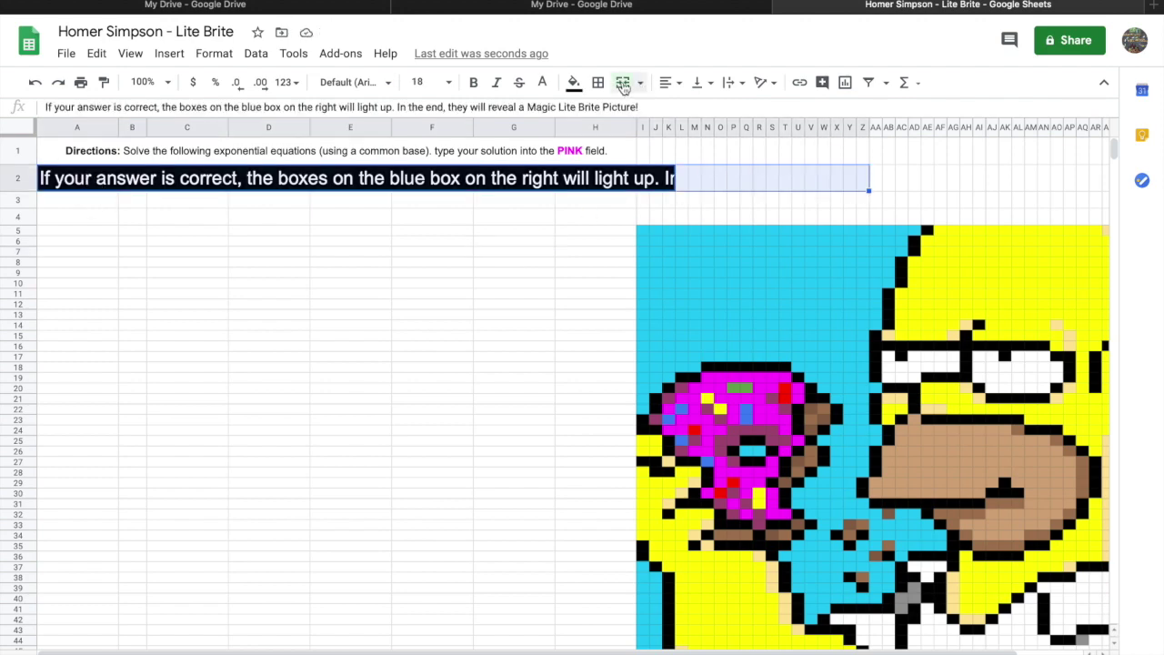
{"action": "left_click", "coordinate": [624, 83]}
{"action": "left_click_drag", "start_coordinate": [1096, 182], "coordinate": [880, 177]}
{"action": "left_click", "coordinate": [624, 82]}
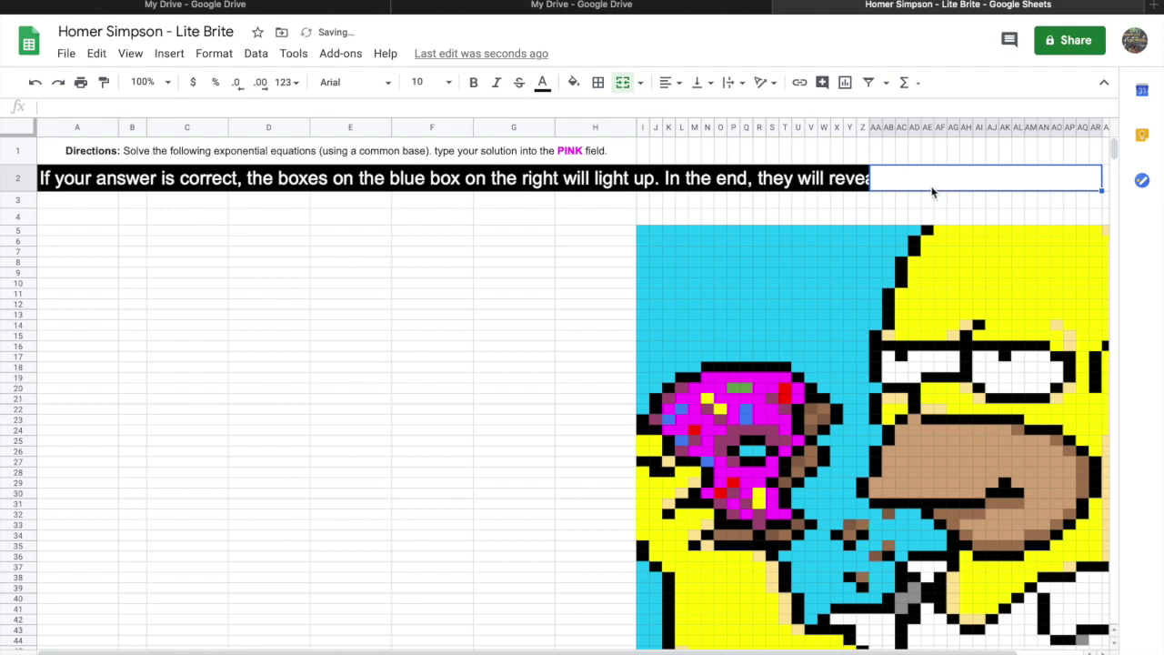
{"action": "left_click_drag", "start_coordinate": [920, 182], "coordinate": [818, 180]}
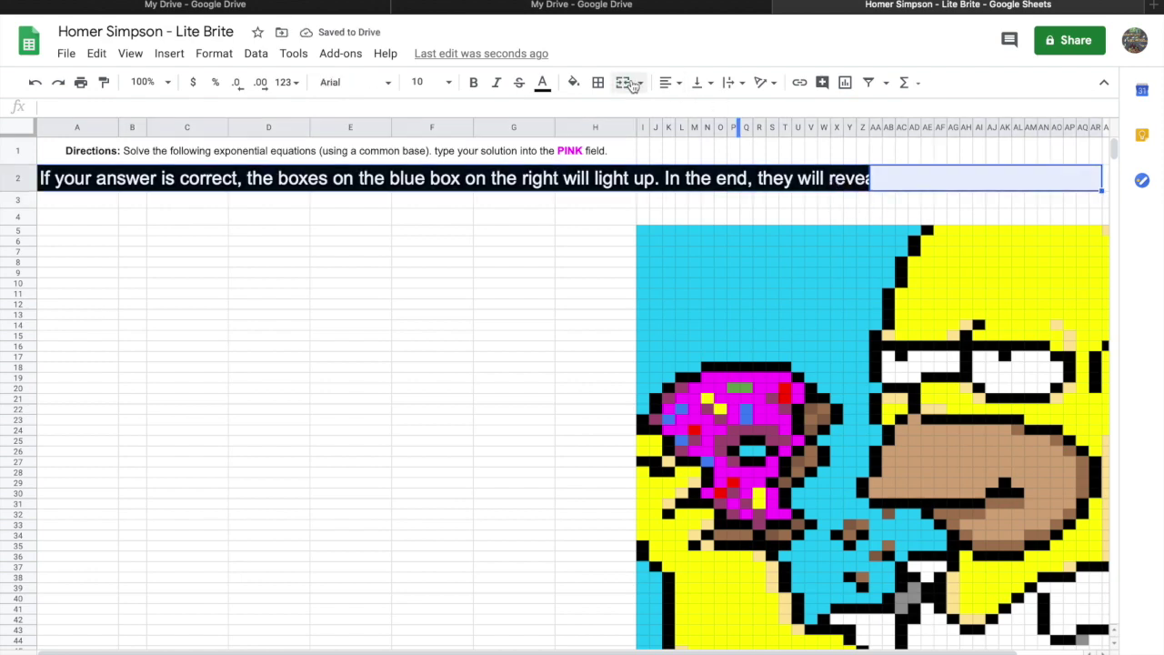
{"action": "left_click", "coordinate": [635, 84]}
{"action": "left_click", "coordinate": [501, 254]}
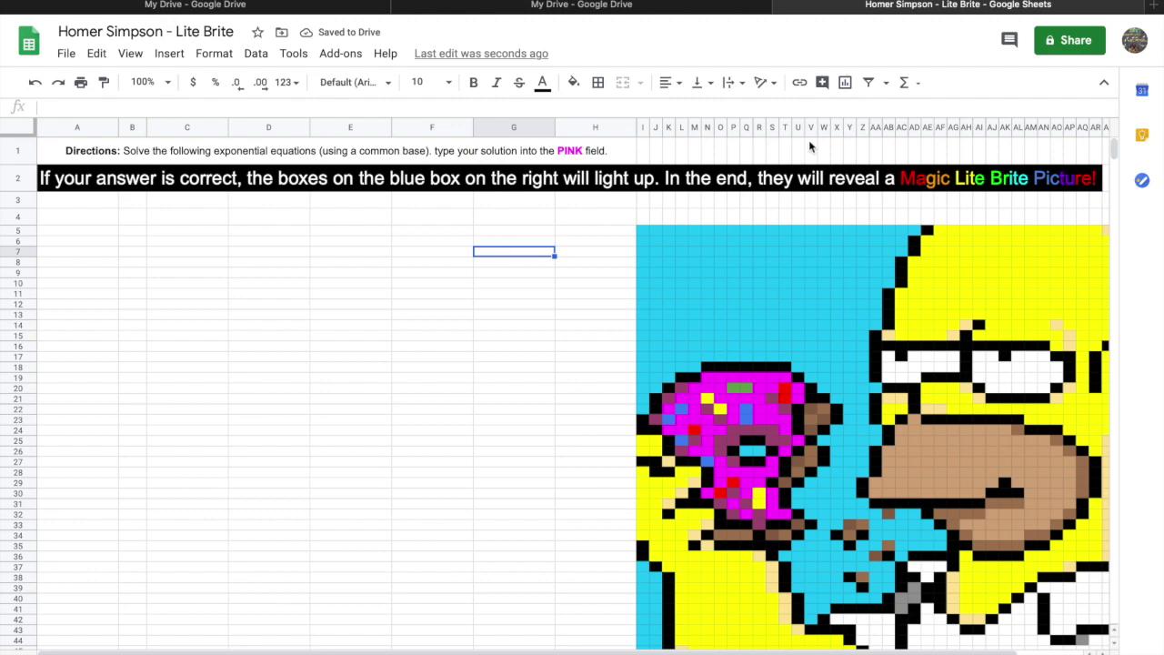
{"action": "left_click", "coordinate": [223, 318]}
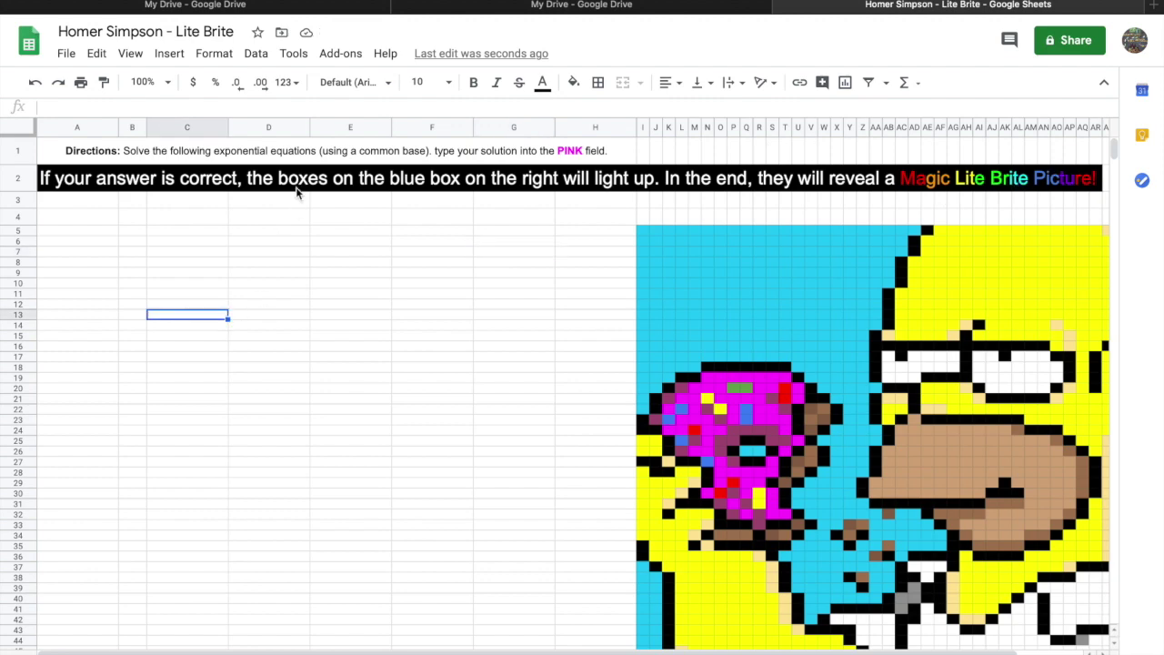
Set the row 1 directions to size 18 and merge row 1 across to column AL.
{"action": "left_click", "coordinate": [371, 154]}
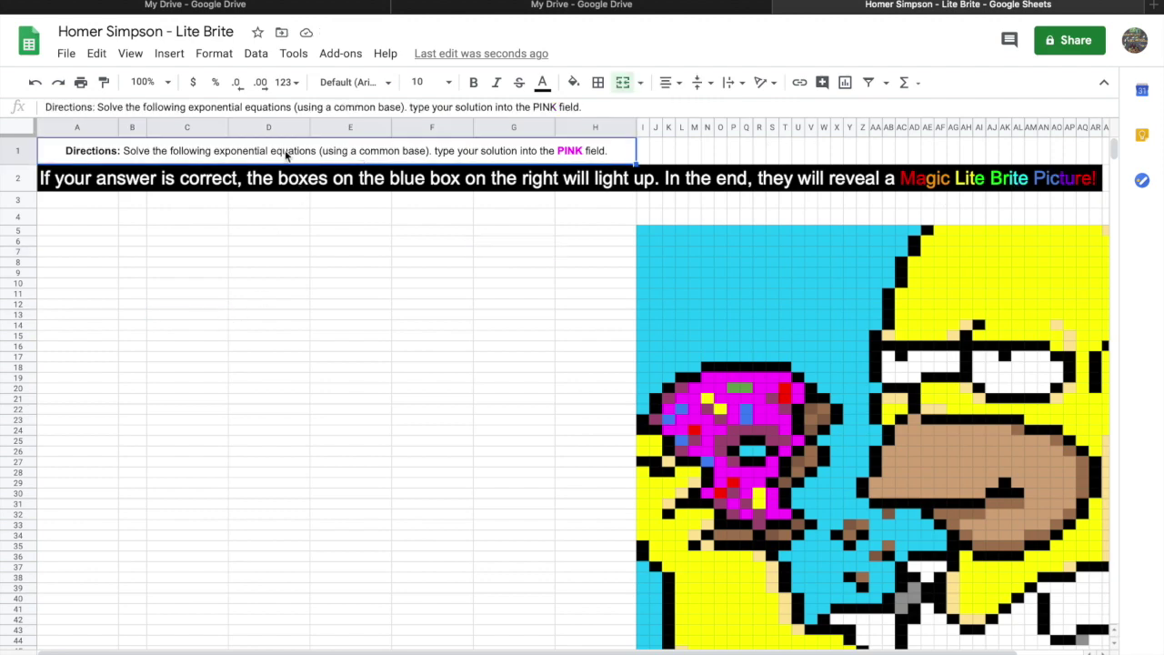
{"action": "left_click", "coordinate": [448, 82]}
{"action": "left_click", "coordinate": [424, 319]}
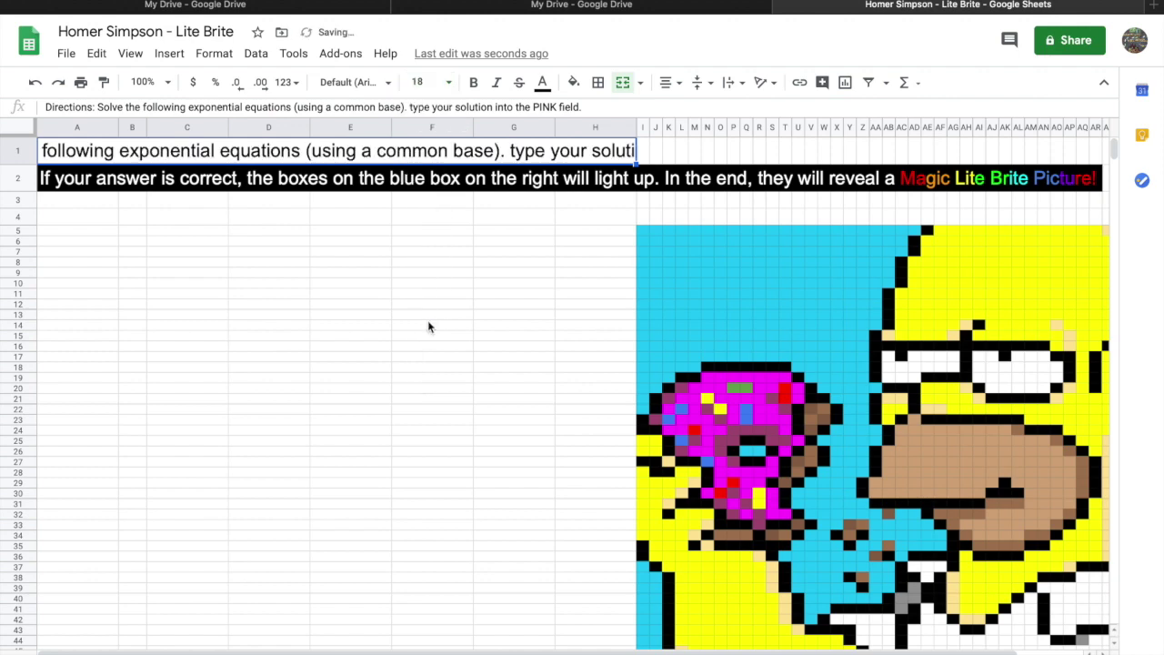
{"action": "left_click", "coordinate": [760, 149]}
{"action": "left_click", "coordinate": [934, 155], "text": "shift"}
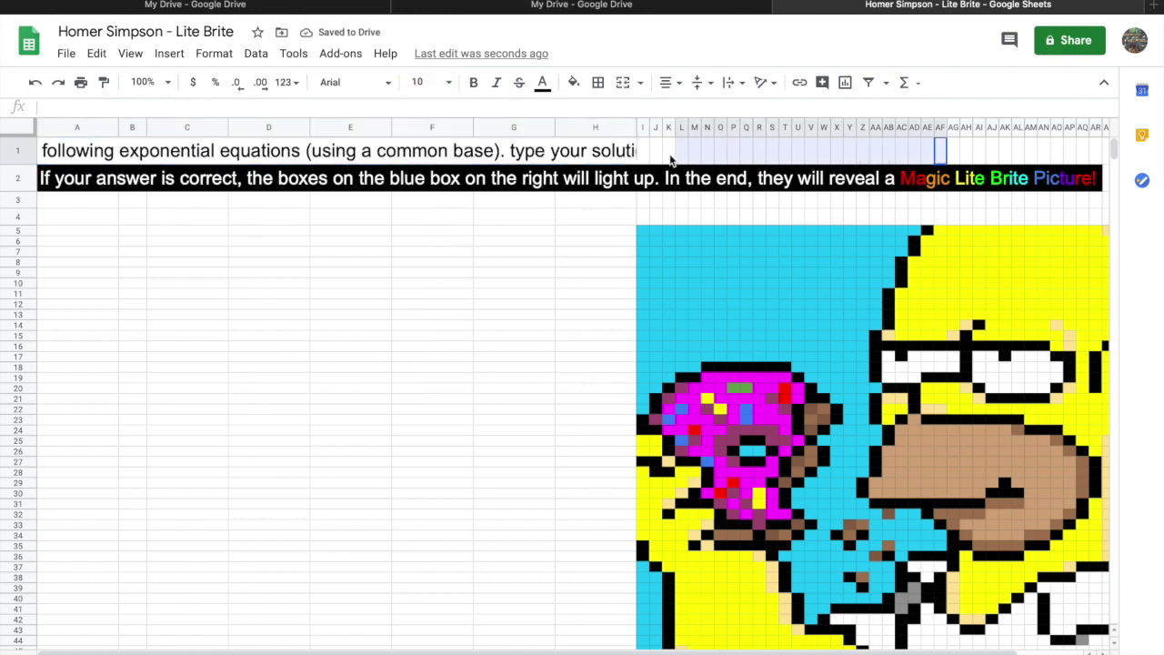
{"action": "left_click", "coordinate": [622, 82]}
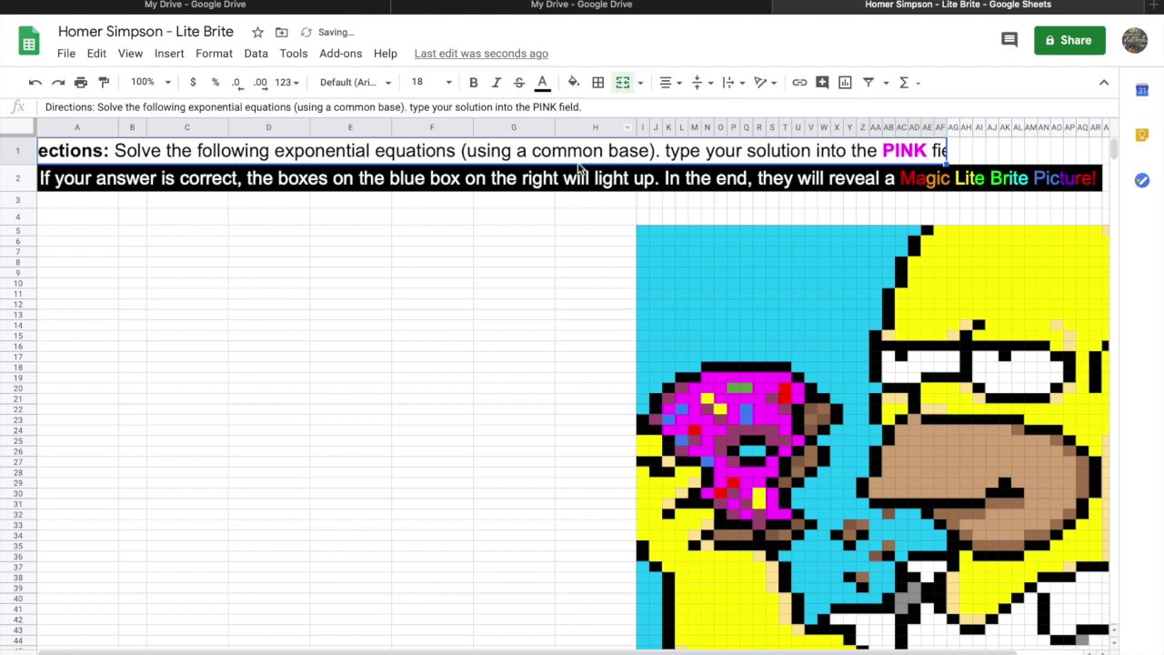
{"action": "left_click", "coordinate": [1017, 151], "text": "shift"}
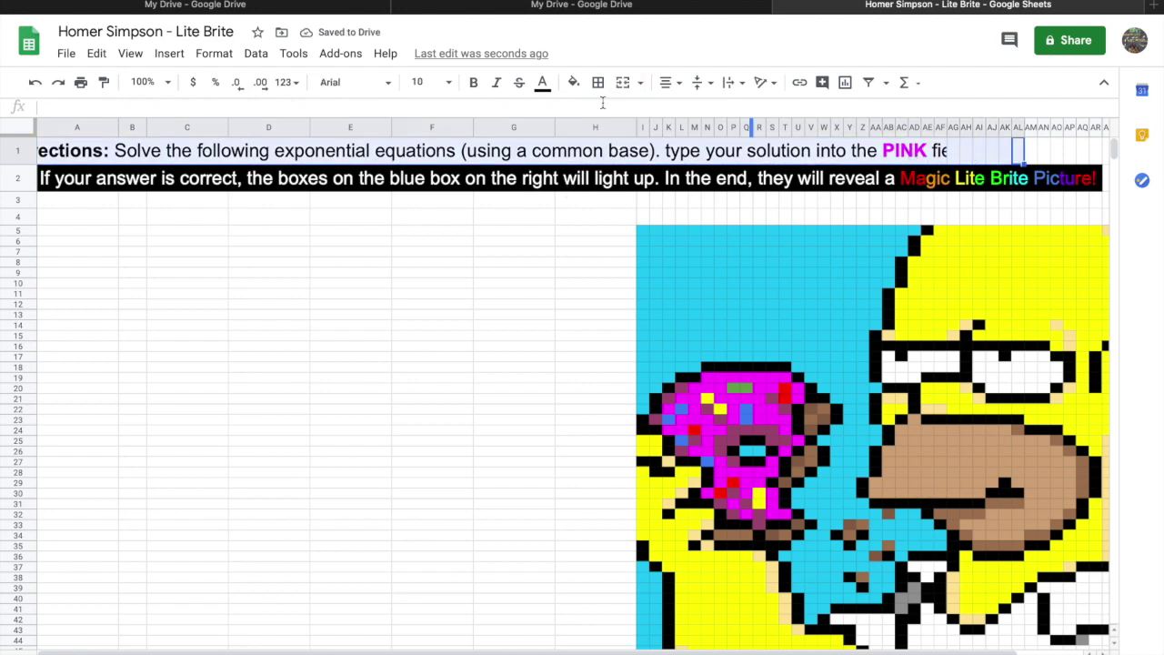
{"action": "left_click", "coordinate": [624, 83]}
{"action": "left_click", "coordinate": [455, 302]}
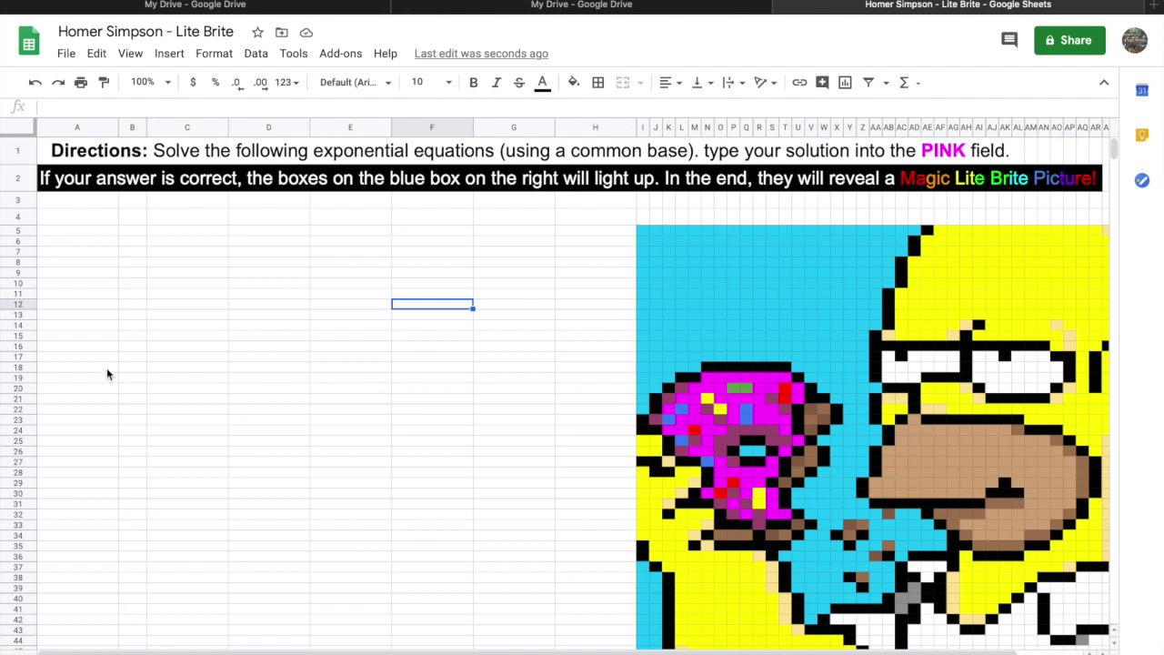
Narrow column A and re-merge row 1 and row 2 (A to AV) as single cells.
{"action": "left_click_drag", "start_coordinate": [118, 127], "coordinate": [65, 128]}
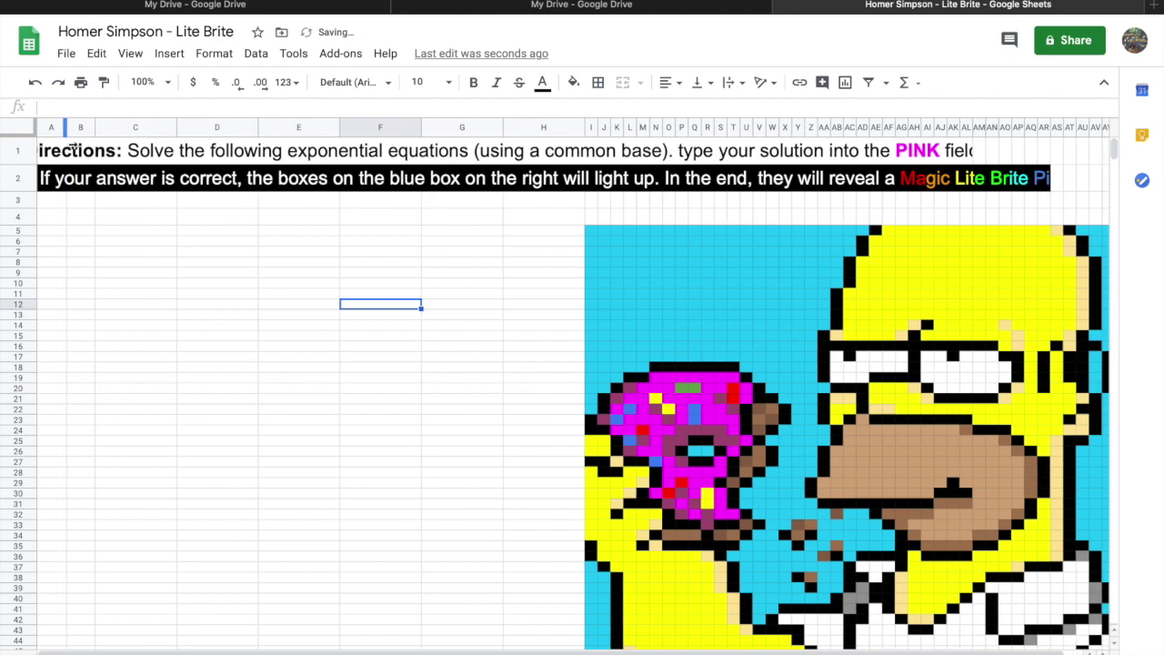
{"action": "scroll", "coordinate": [234, 650], "scroll_direction": "right", "scroll_amount": 1}
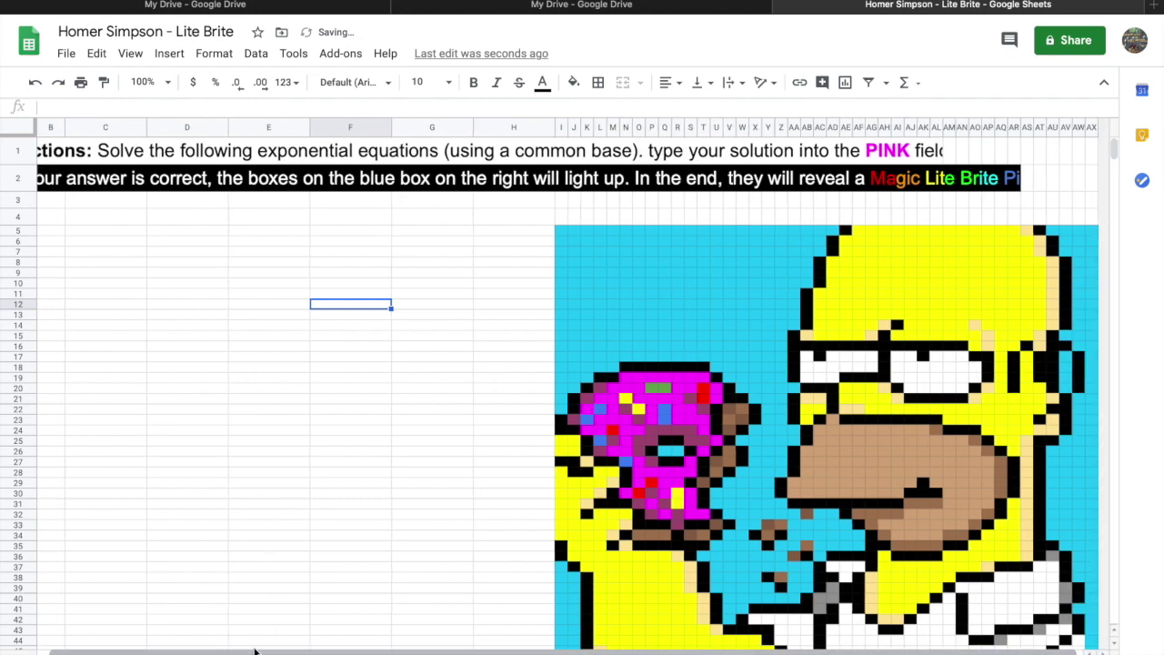
{"action": "left_click", "coordinate": [1030, 161]}
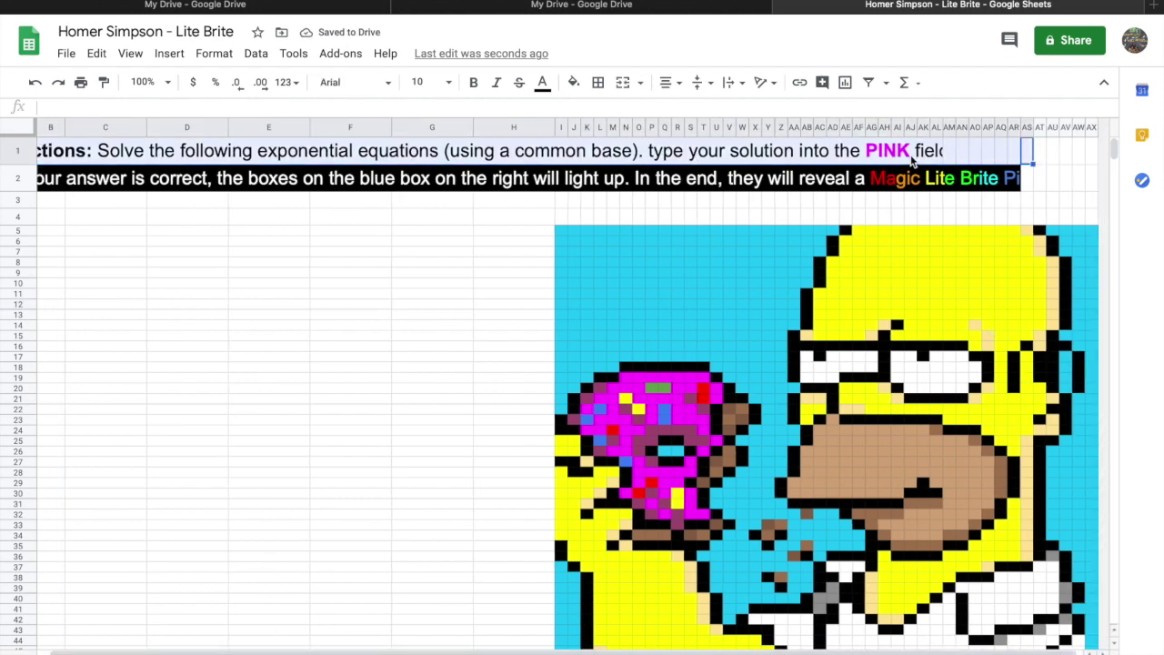
{"action": "left_click", "coordinate": [628, 83]}
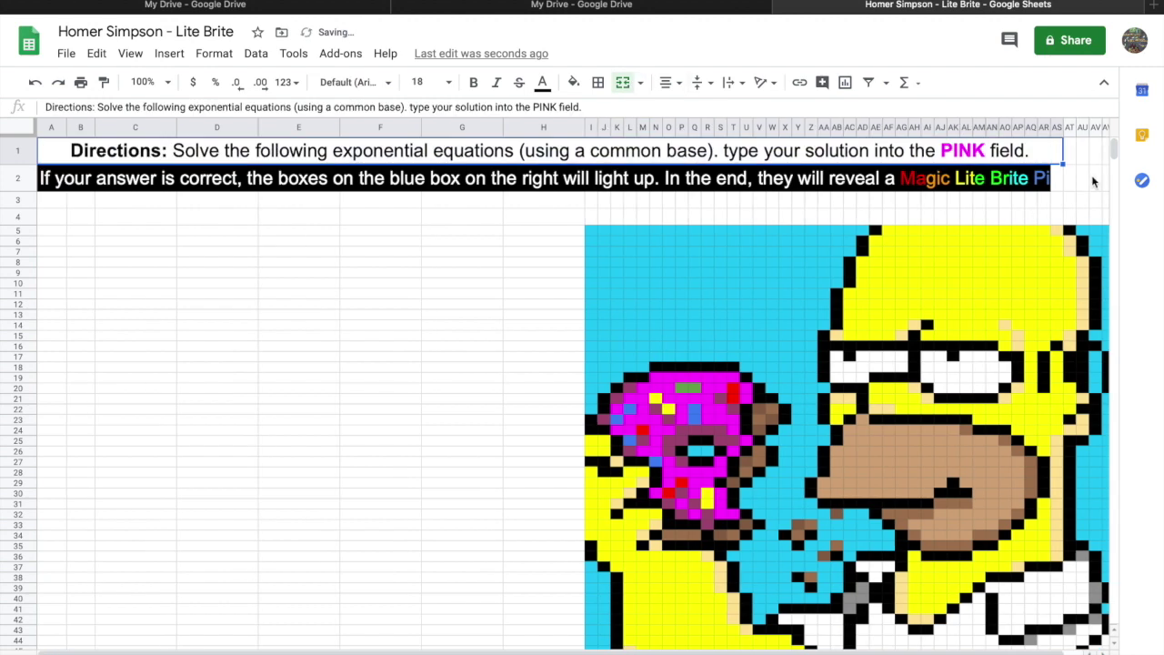
{"action": "left_click_drag", "start_coordinate": [1093, 181], "coordinate": [46, 179]}
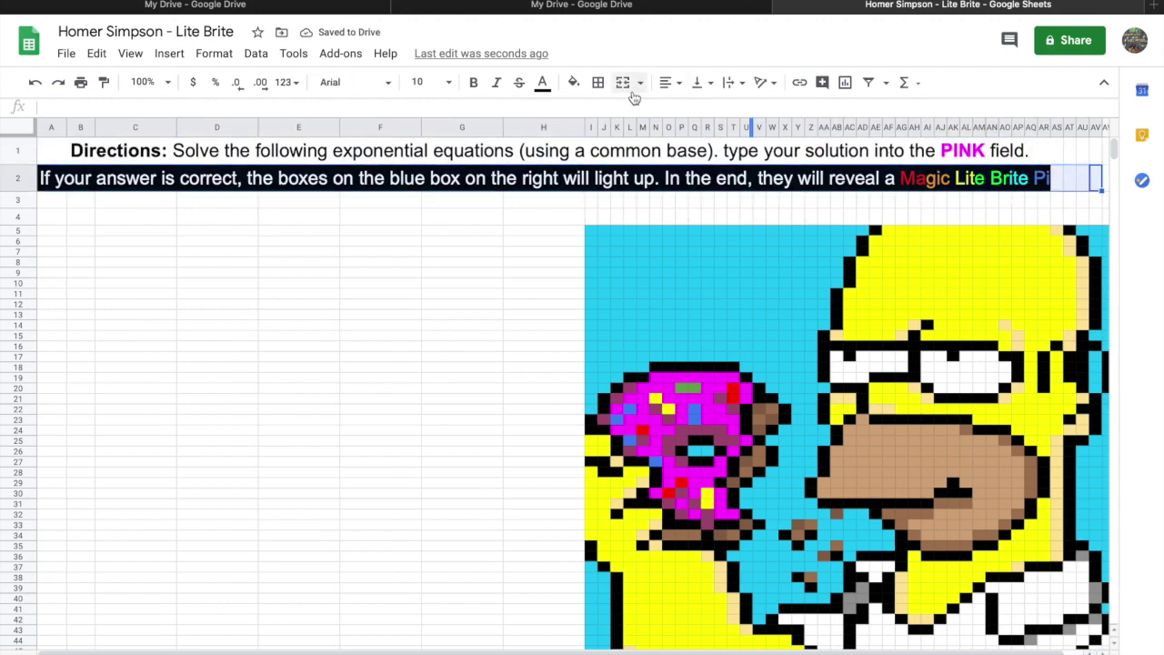
{"action": "left_click", "coordinate": [624, 84]}
{"action": "left_click", "coordinate": [446, 287]}
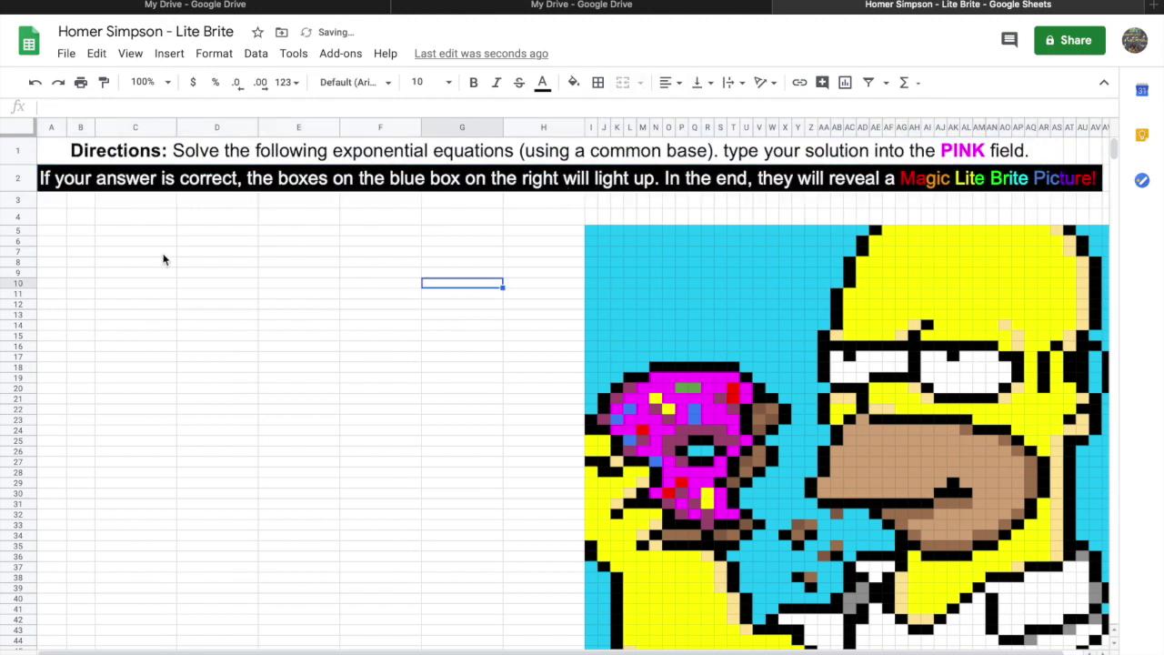
{"action": "left_click", "coordinate": [62, 132]}
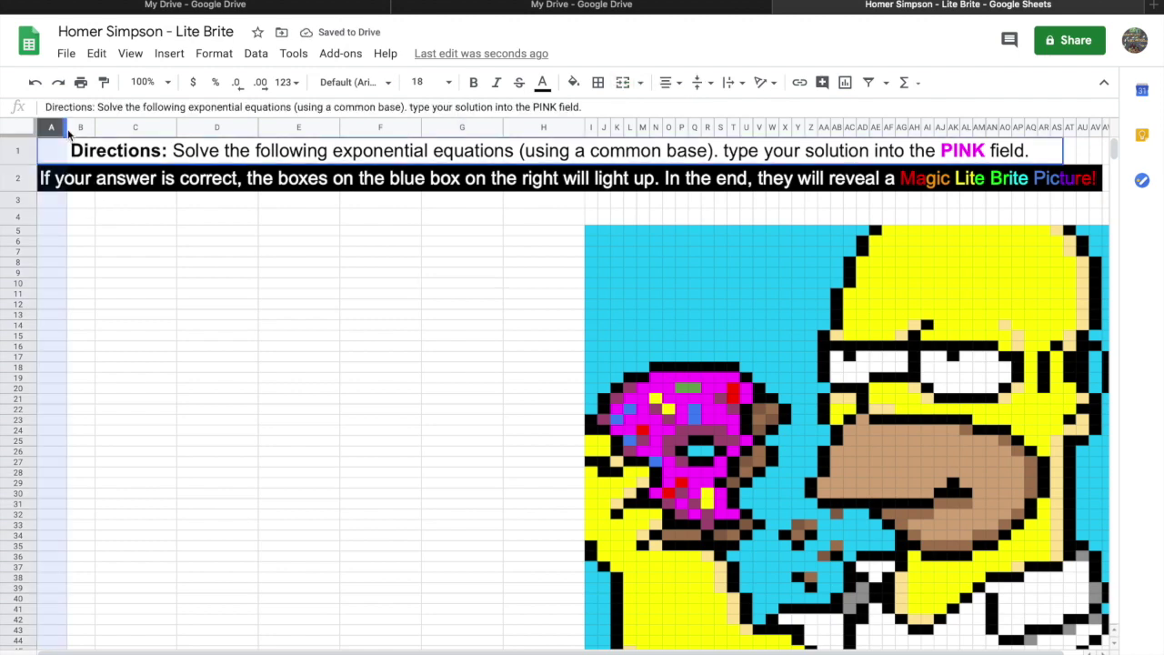
Narrow column A further, merge A5:A7 and enter the question number '1.'.
{"action": "left_click", "coordinate": [100, 272]}
{"action": "left_click_drag", "start_coordinate": [65, 128], "coordinate": [121, 127]}
{"action": "left_click", "coordinate": [143, 259]}
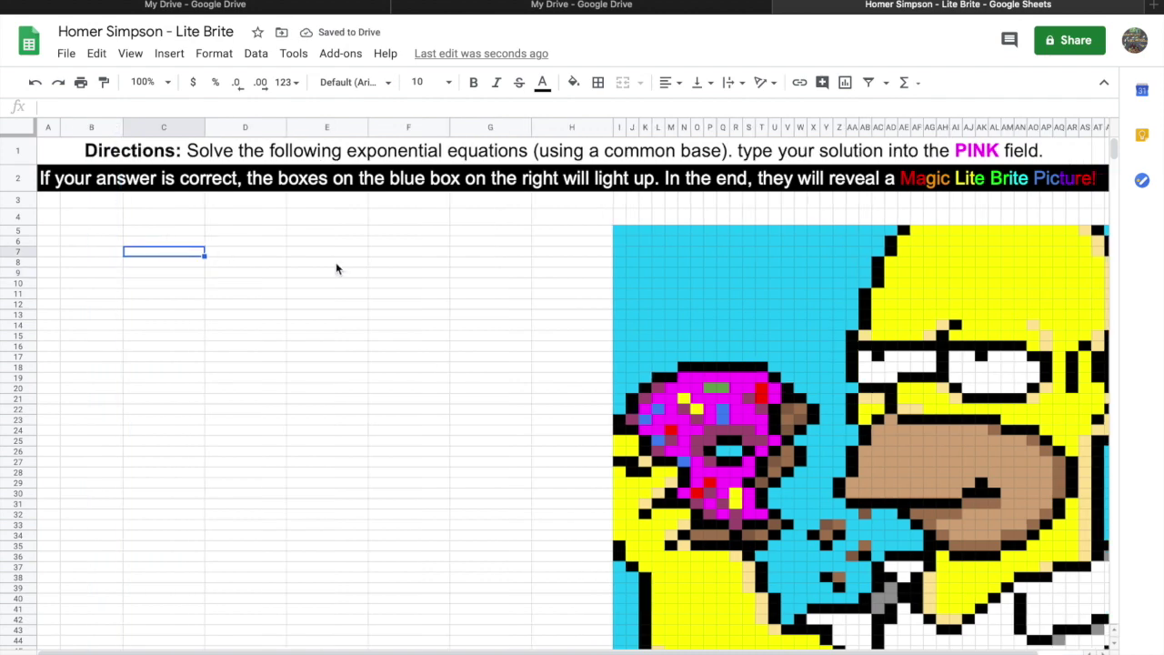
{"action": "left_click_drag", "start_coordinate": [53, 231], "coordinate": [52, 259]}
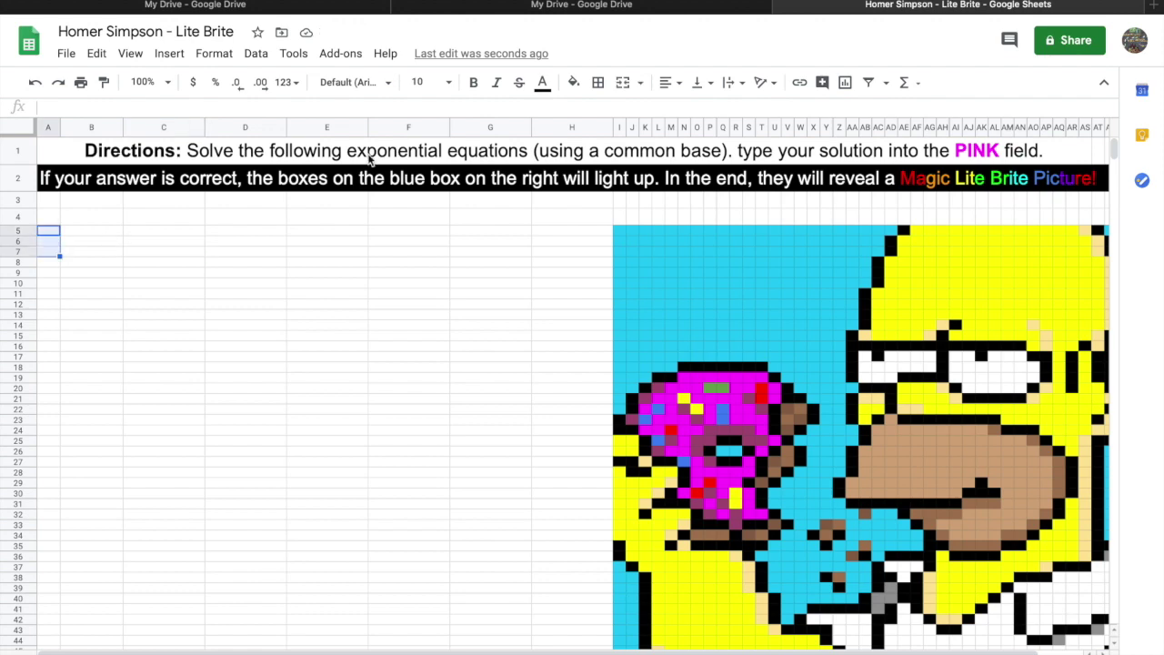
{"action": "left_click", "coordinate": [623, 81]}
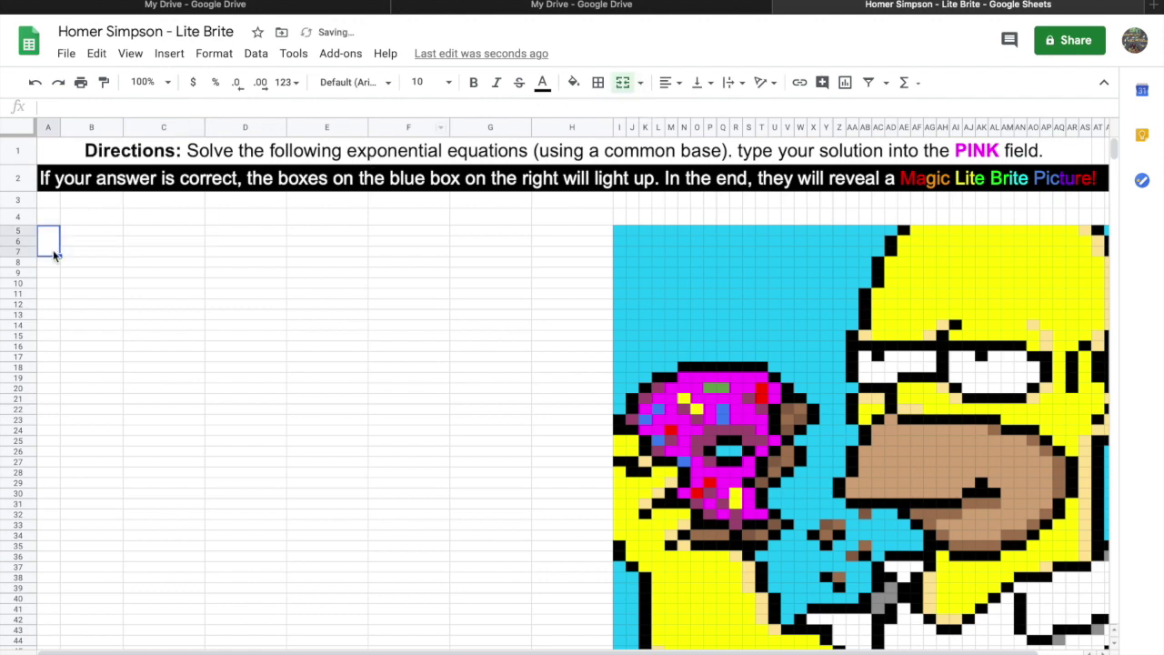
{"action": "type", "text": "1."}
Format columns A to H as plain text.
{"action": "left_click", "coordinate": [58, 305]}
{"action": "left_click", "coordinate": [50, 240]}
{"action": "left_click_drag", "start_coordinate": [49, 195], "coordinate": [280, 634]}
{"action": "left_click_drag", "start_coordinate": [533, 644], "coordinate": [572, 649]}
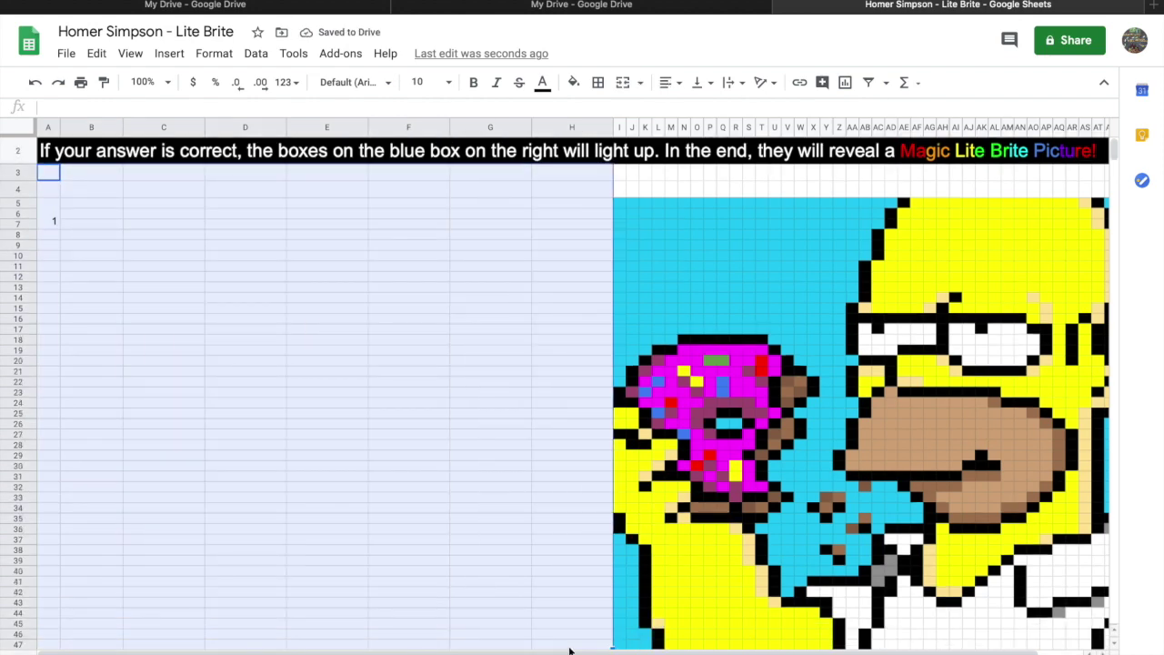
{"action": "left_click", "coordinate": [214, 53]}
{"action": "mouse_move", "coordinate": [266, 122]}
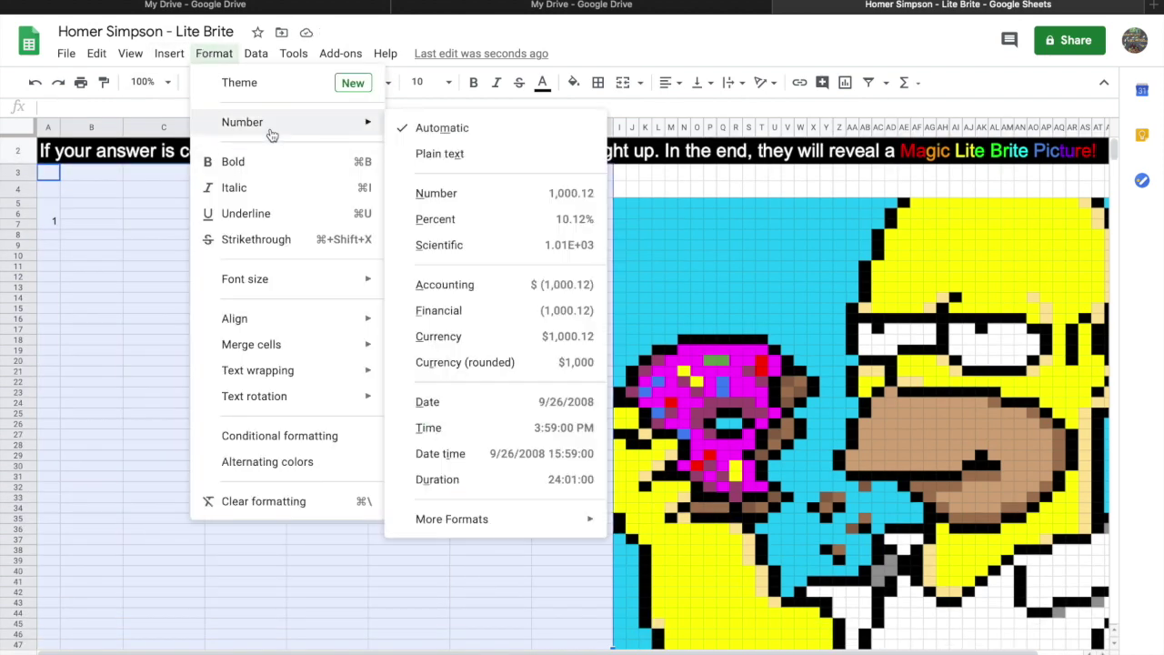
{"action": "left_click", "coordinate": [428, 151]}
{"action": "left_click", "coordinate": [254, 364]}
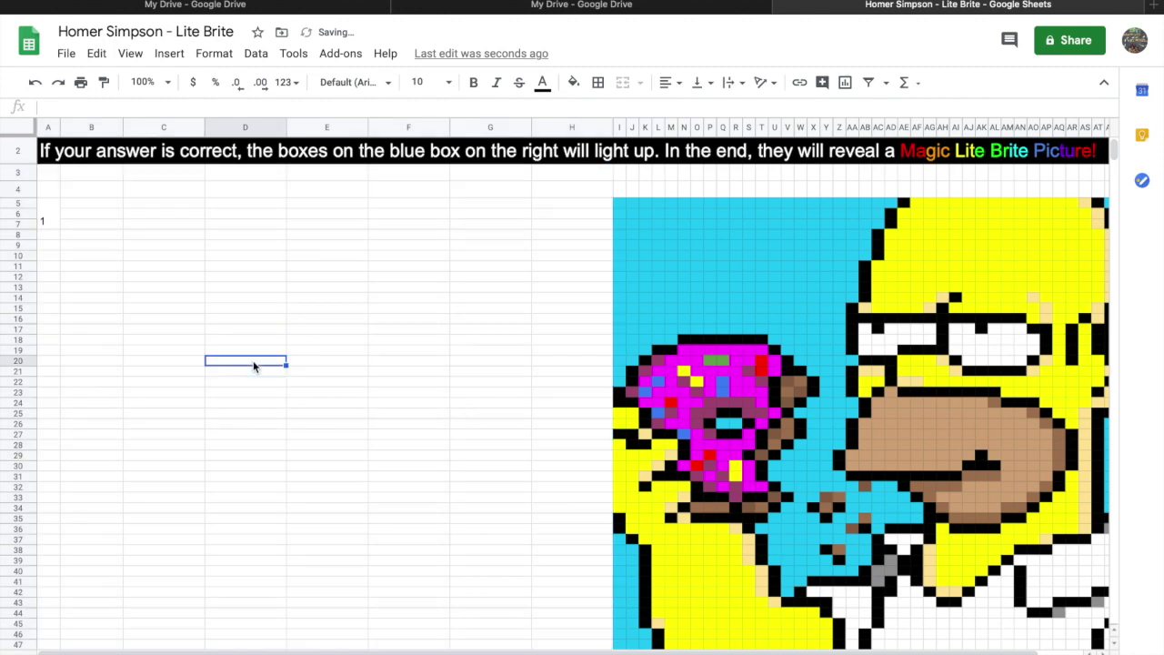
Label question 1 as '1.' and merge A8:A10 labelled '2.'.
{"action": "left_click", "coordinate": [45, 221]}
{"action": "type", "text": "1."}
{"action": "key", "text": "Return"}
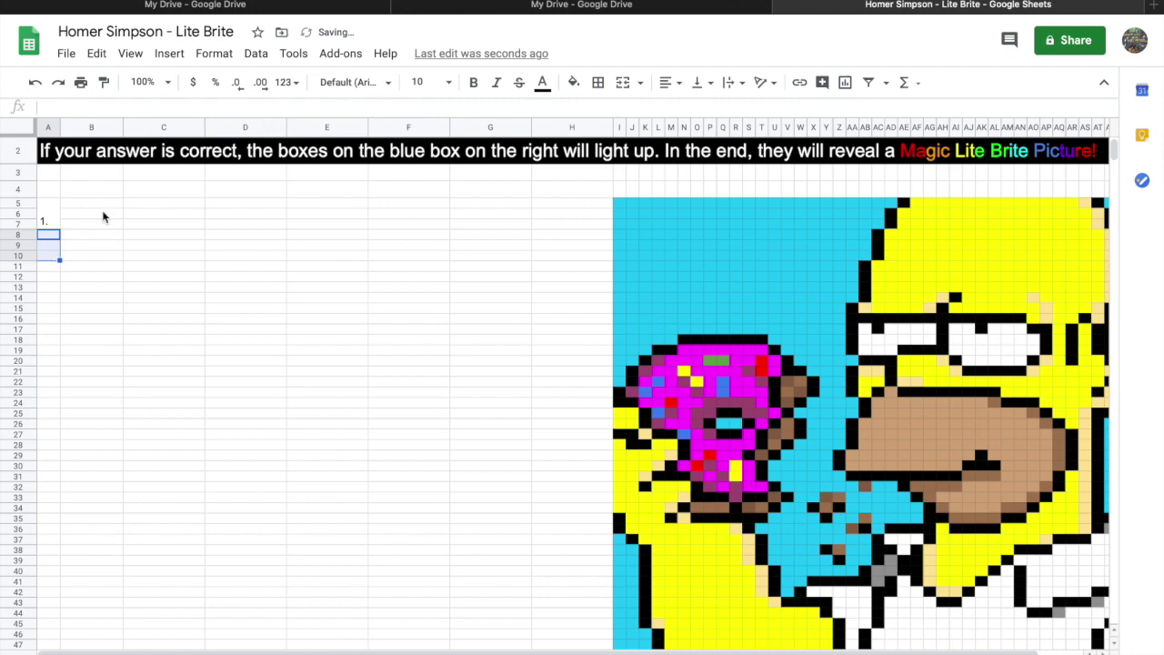
{"action": "left_click", "coordinate": [623, 83]}
{"action": "type", "text": "2."}
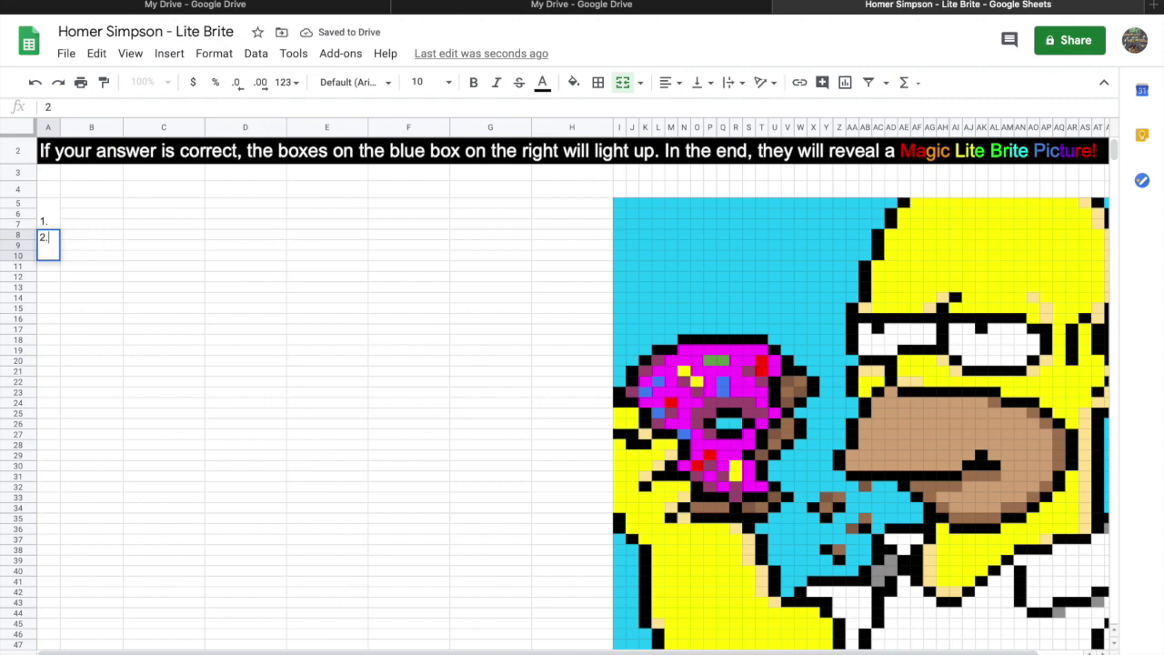
{"action": "left_click", "coordinate": [53, 289]}
Merge A11:A13, A14:A16 and A17:A19 and label the third question '3.'.
{"action": "key", "text": "Up"}
{"action": "key", "text": "Up"}
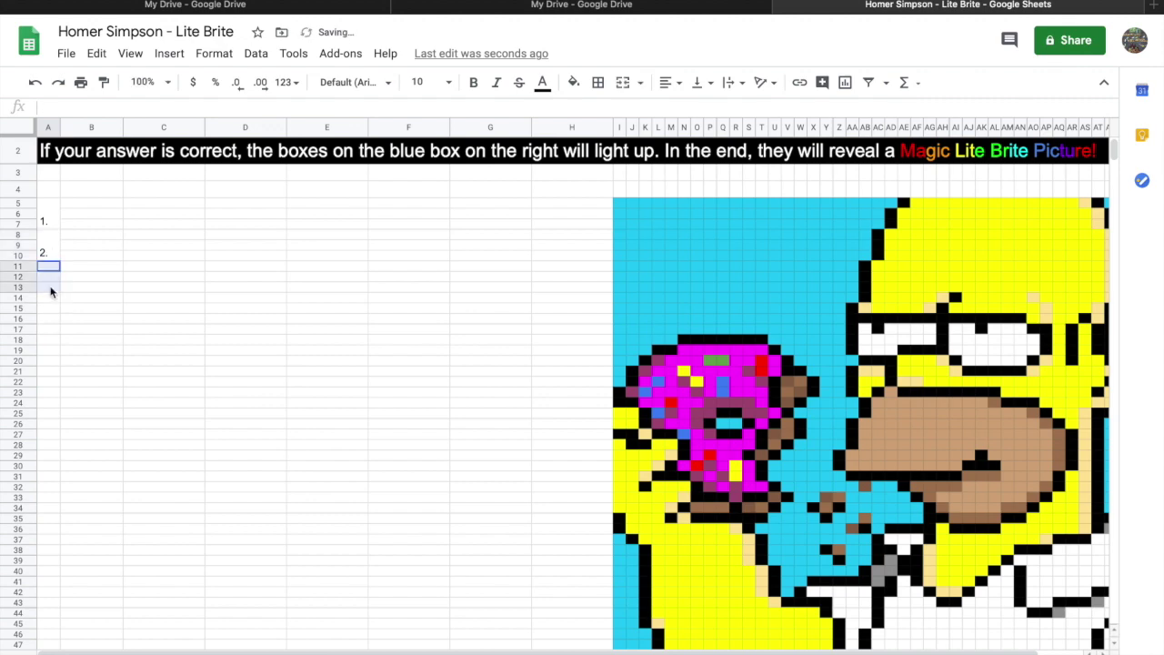
{"action": "left_click", "coordinate": [623, 82]}
{"action": "key", "text": "Down"}
{"action": "left_click", "coordinate": [50, 319], "text": "shift"}
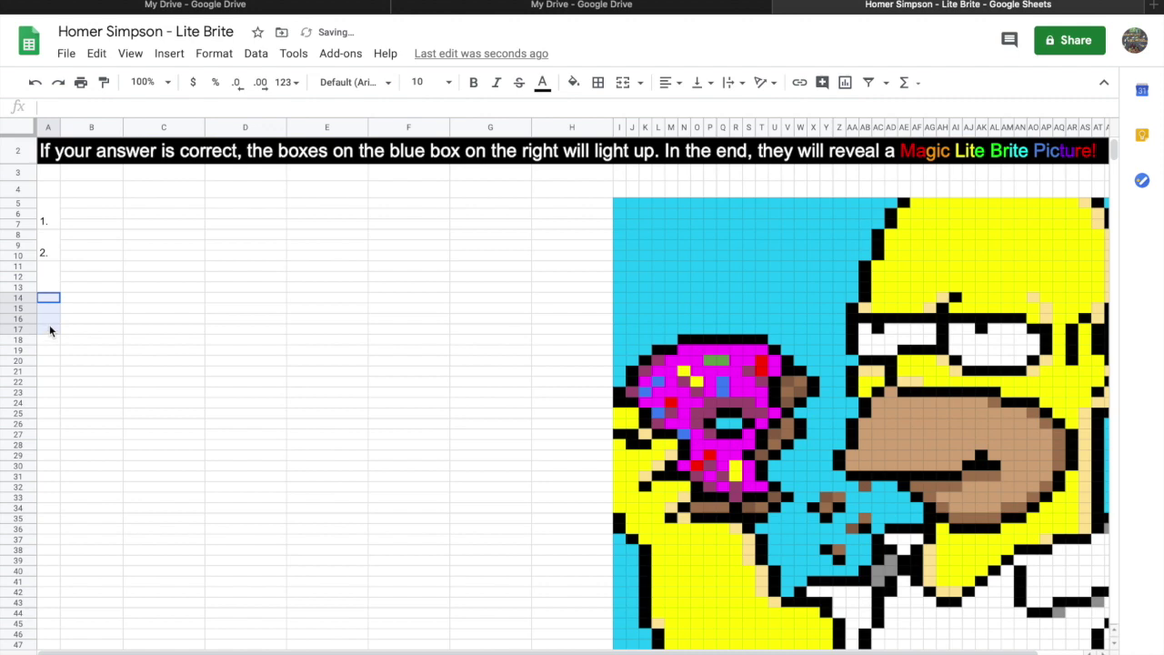
{"action": "left_click", "coordinate": [623, 81]}
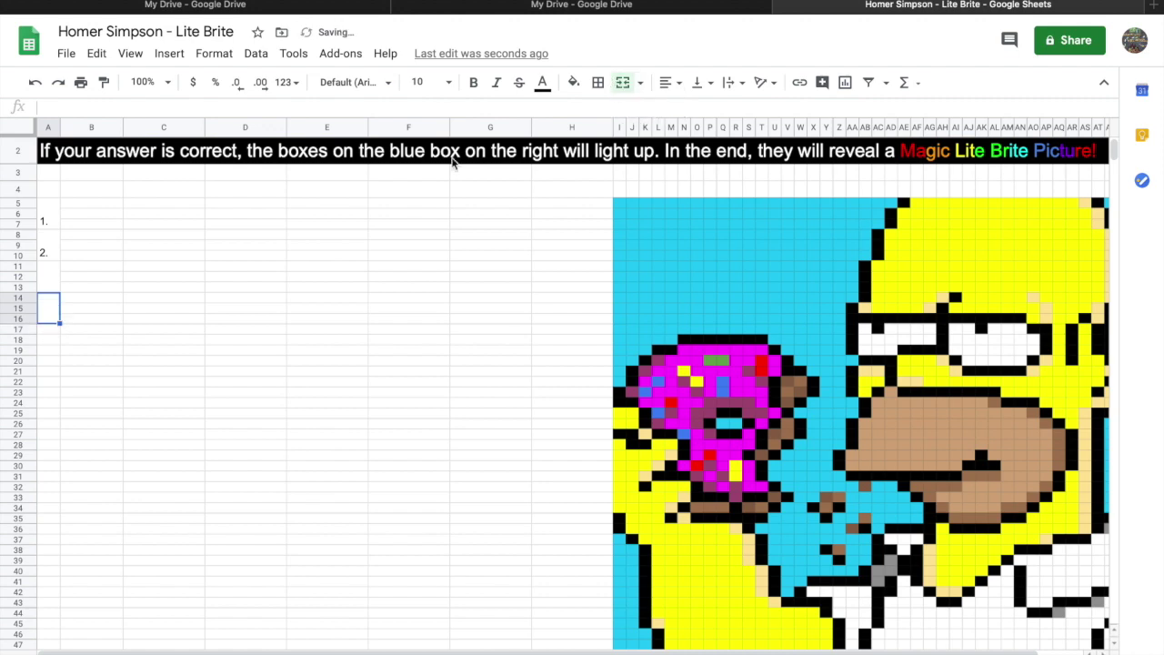
{"action": "key", "text": "Down"}
{"action": "left_click", "coordinate": [53, 353], "text": "shift"}
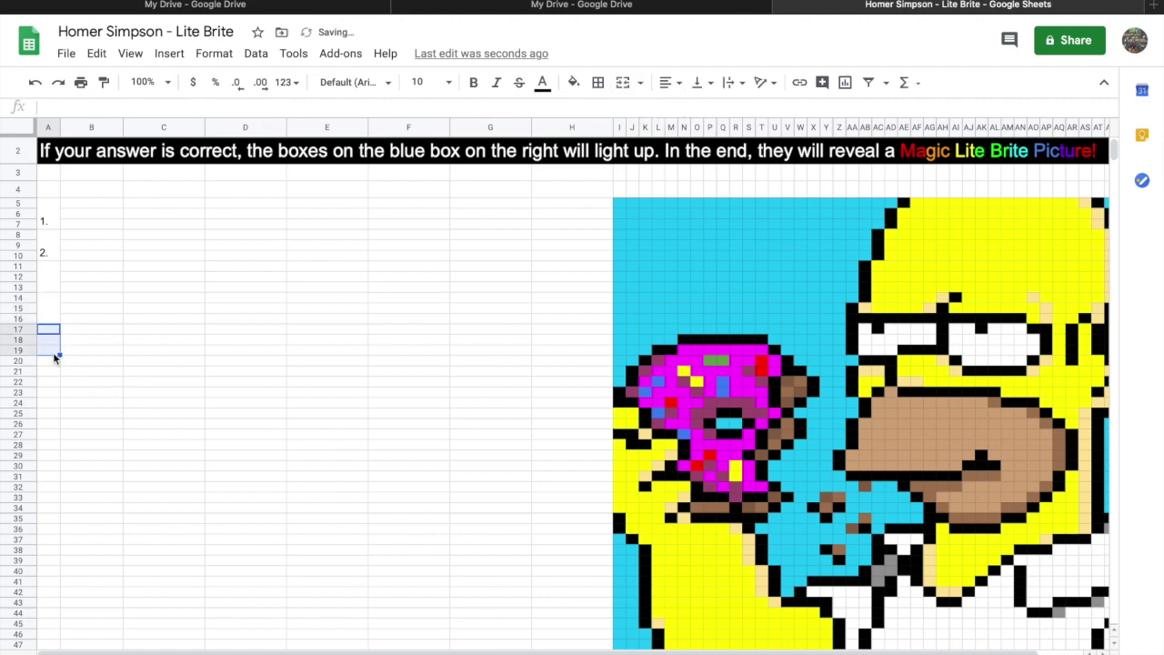
{"action": "left_click", "coordinate": [623, 82]}
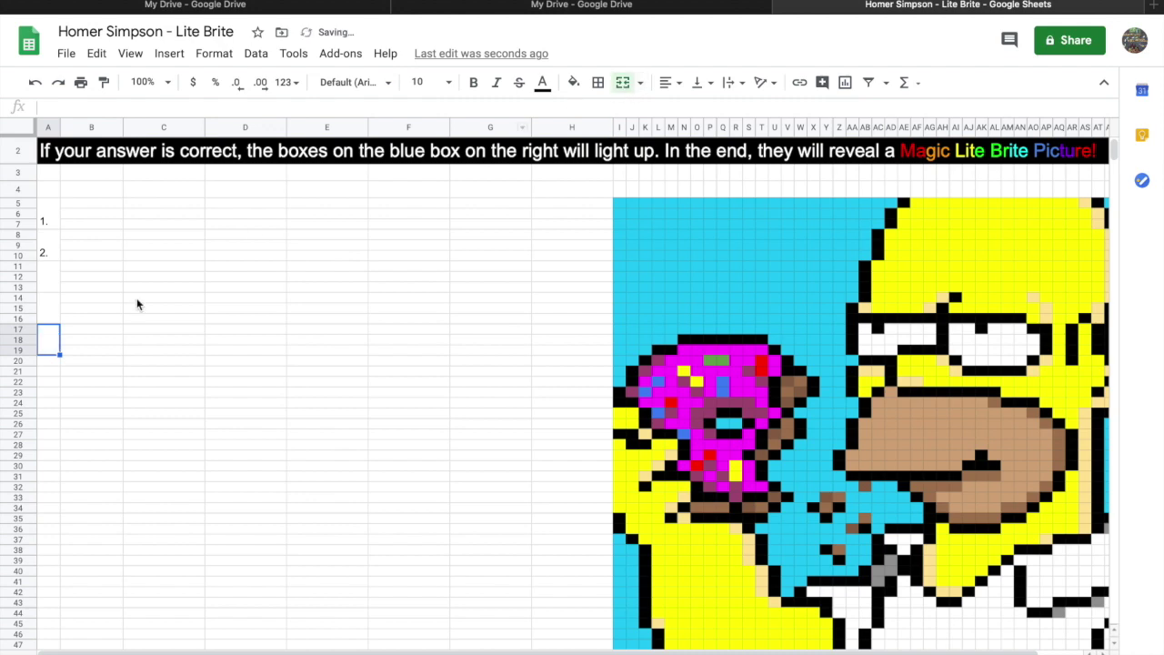
{"action": "double_click", "coordinate": [46, 284]}
{"action": "type", "text": "3"}
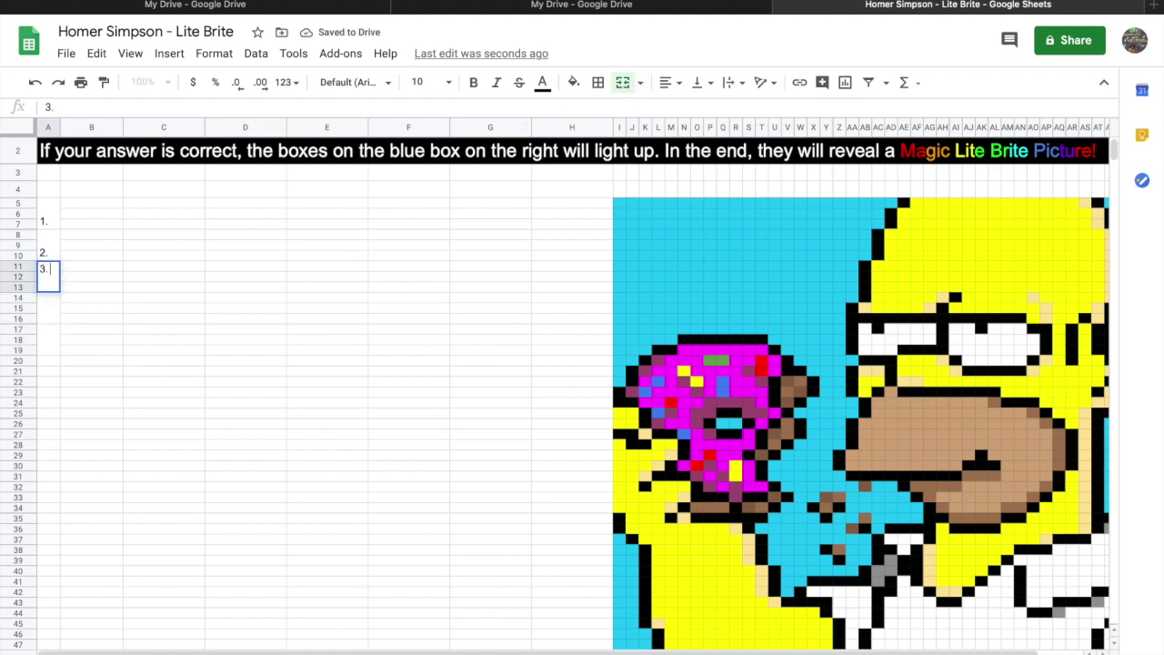
{"action": "type", "text": "."}
{"action": "left_click", "coordinate": [58, 402]}
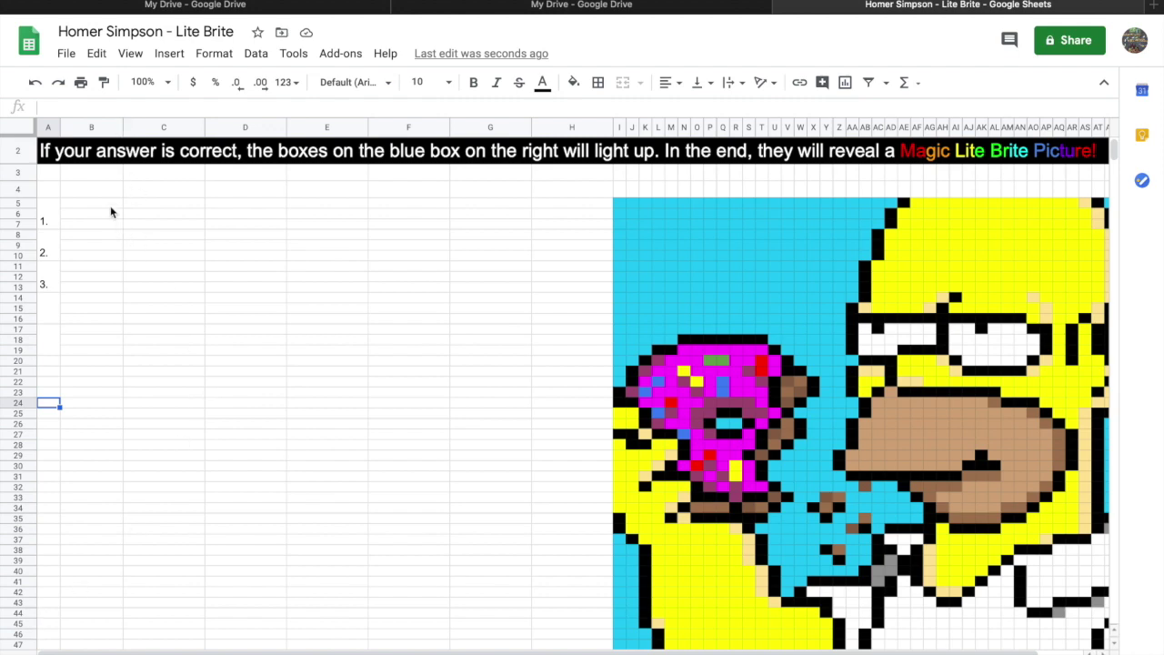
Merge B5:E7 and B8:E10 into question boxes for questions 1 and 2.
{"action": "left_click_drag", "start_coordinate": [110, 203], "coordinate": [330, 233]}
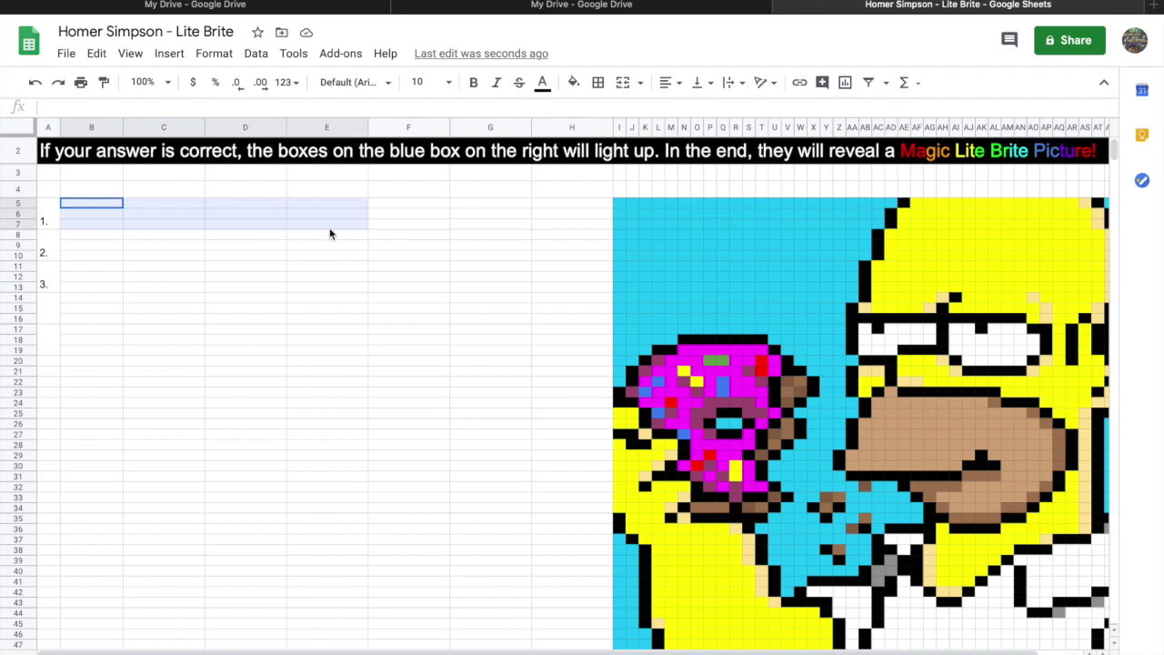
{"action": "left_click", "coordinate": [624, 82]}
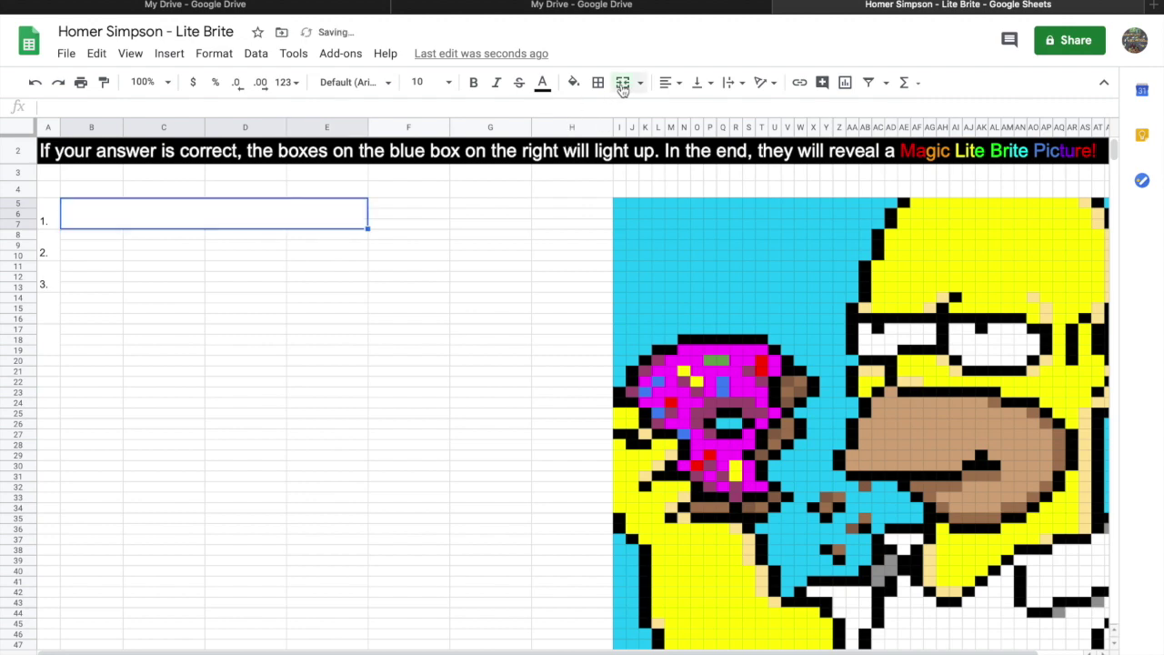
{"action": "left_click_drag", "start_coordinate": [99, 234], "coordinate": [332, 260]}
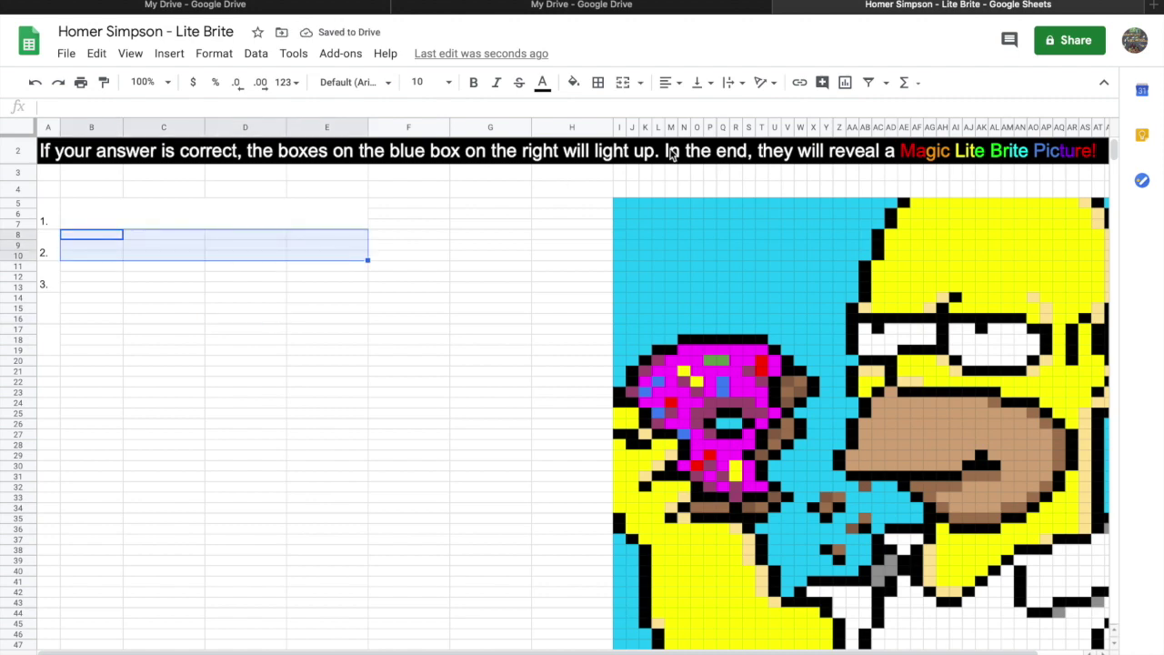
{"action": "left_click", "coordinate": [624, 82]}
Merge F5:F7 and F8:F10 into answer cells beside those questions.
{"action": "left_click_drag", "start_coordinate": [418, 205], "coordinate": [421, 229]}
{"action": "left_click", "coordinate": [623, 83]}
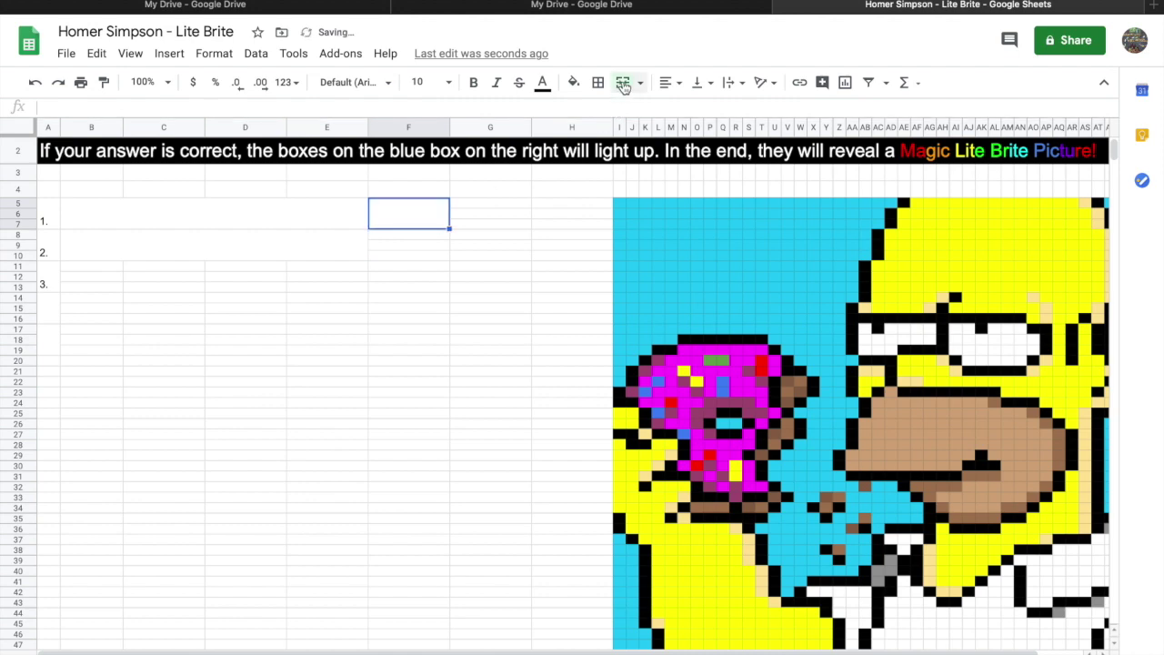
{"action": "left_click", "coordinate": [416, 246]}
{"action": "left_click_drag", "start_coordinate": [410, 234], "coordinate": [407, 261]}
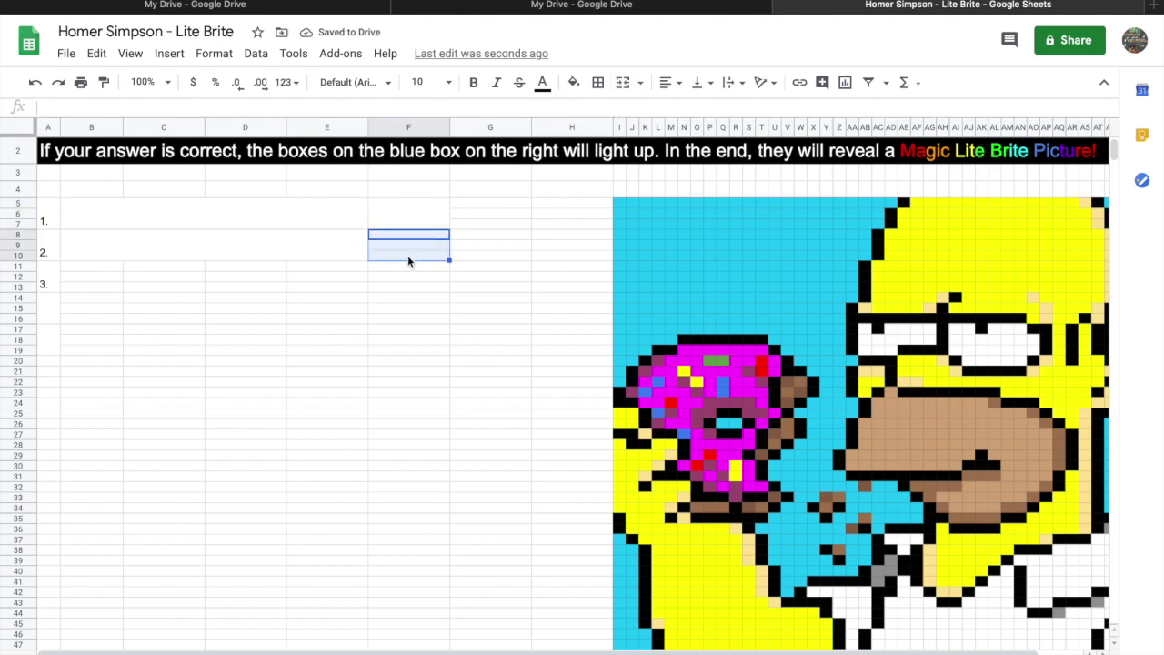
{"action": "left_click", "coordinate": [623, 83]}
{"action": "left_click", "coordinate": [406, 391]}
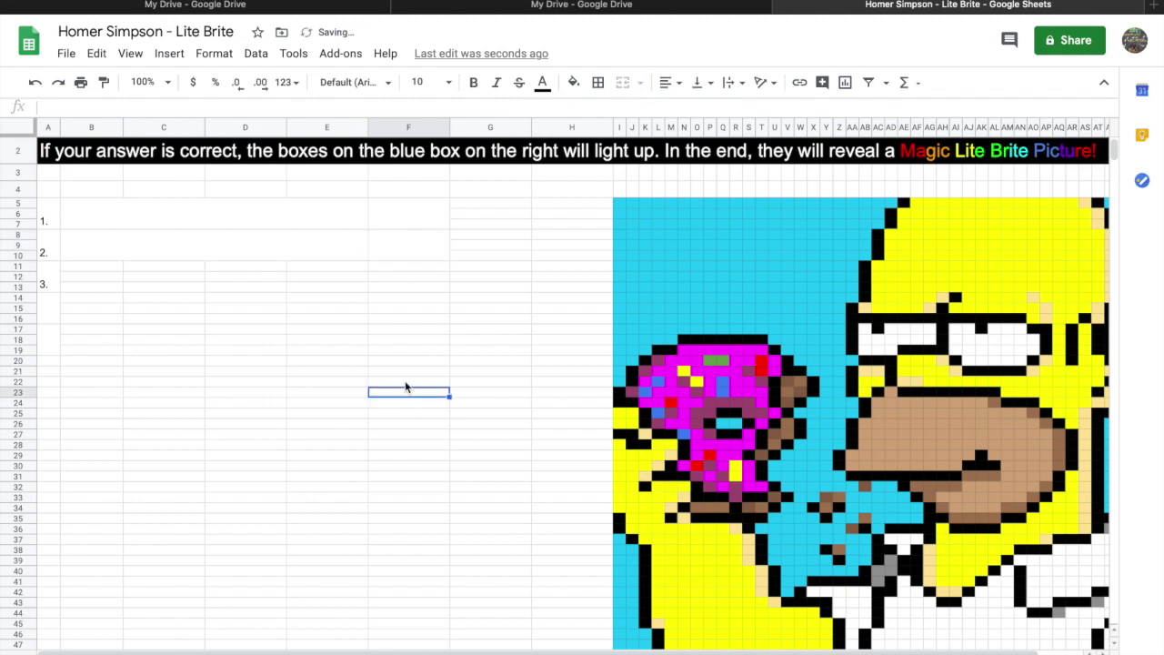
{"action": "left_click", "coordinate": [413, 175]}
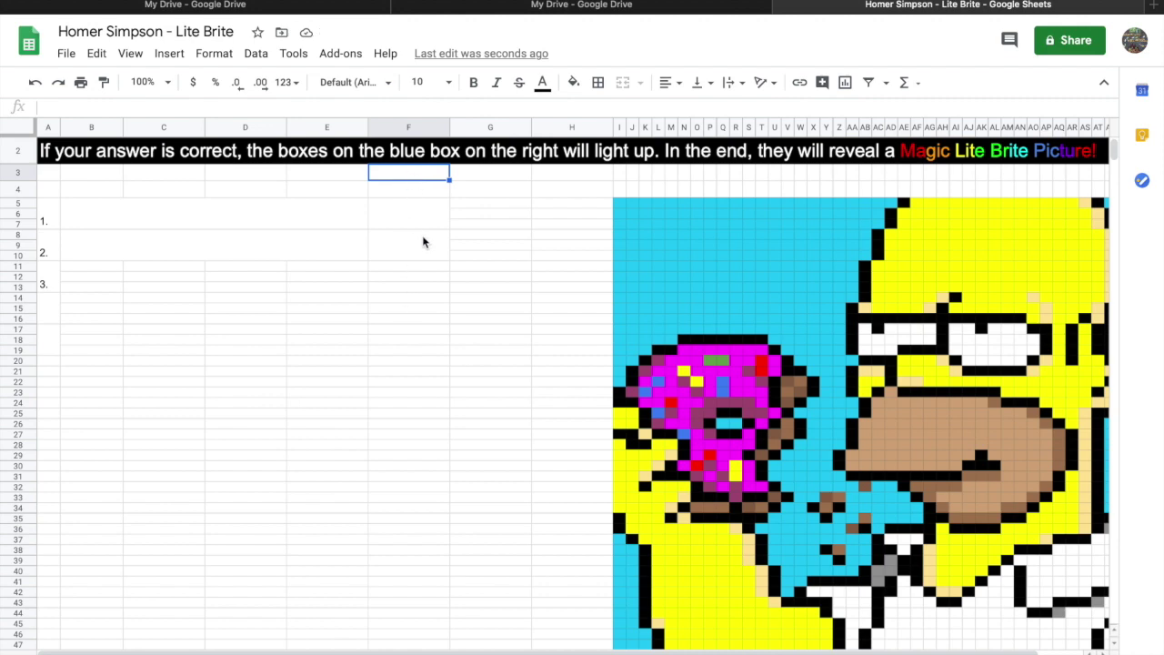
Fill the merged answer cells F5:F10 with magenta.
{"action": "left_click_drag", "start_coordinate": [412, 222], "coordinate": [410, 258]}
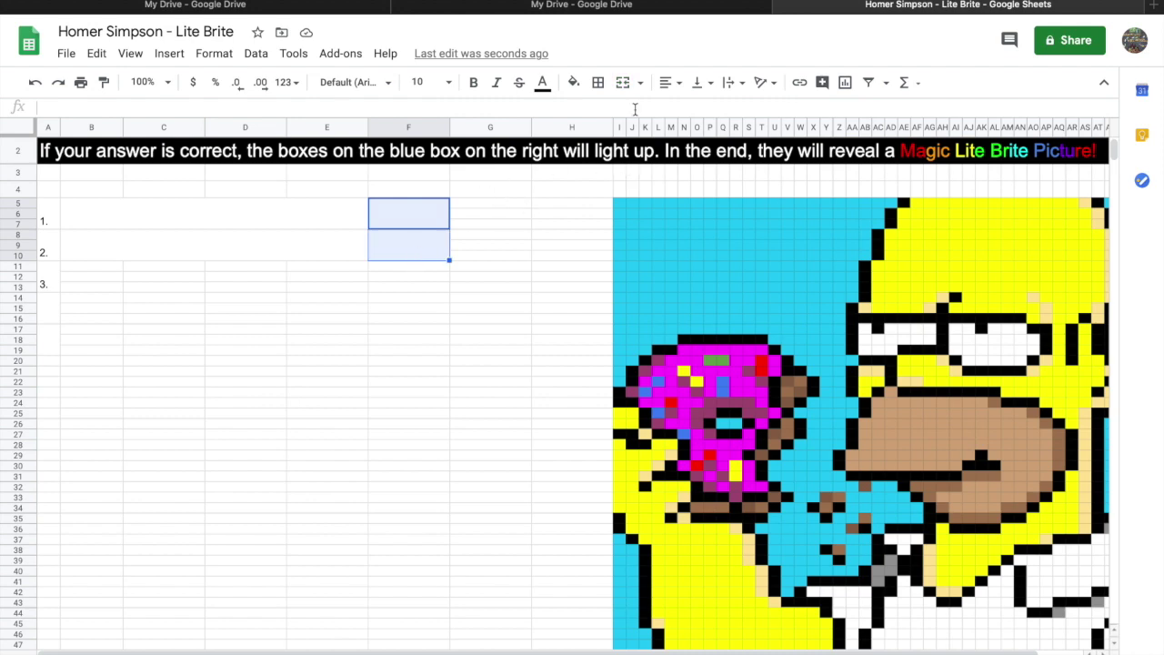
{"action": "left_click", "coordinate": [573, 82]}
{"action": "left_click", "coordinate": [742, 158]}
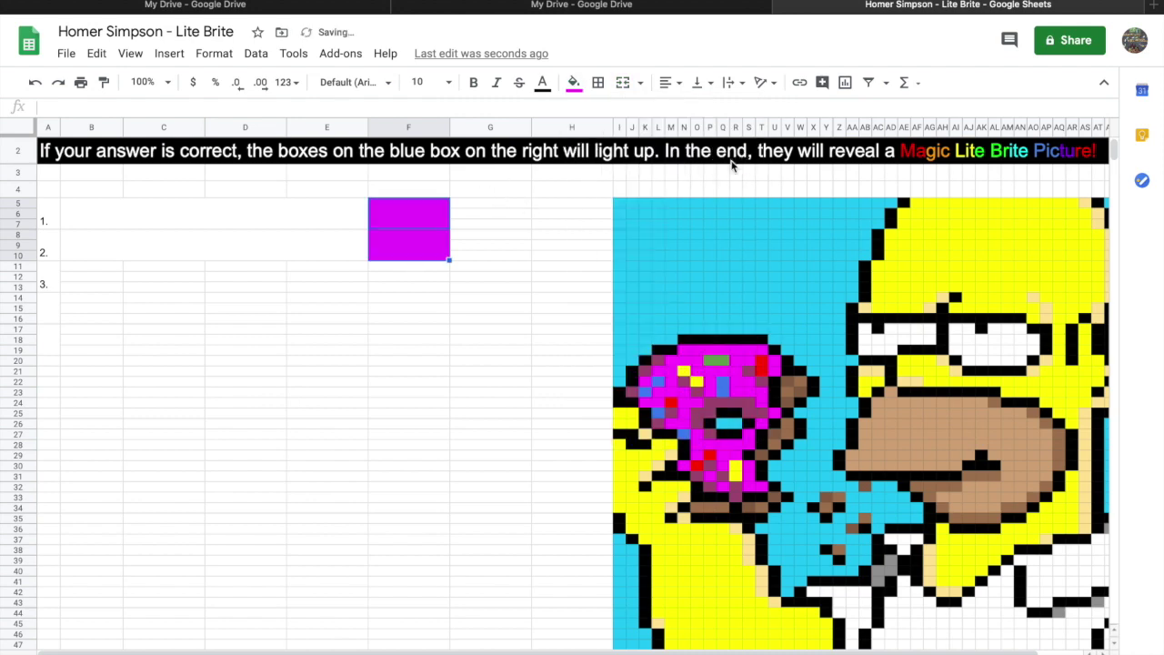
{"action": "left_click", "coordinate": [434, 332]}
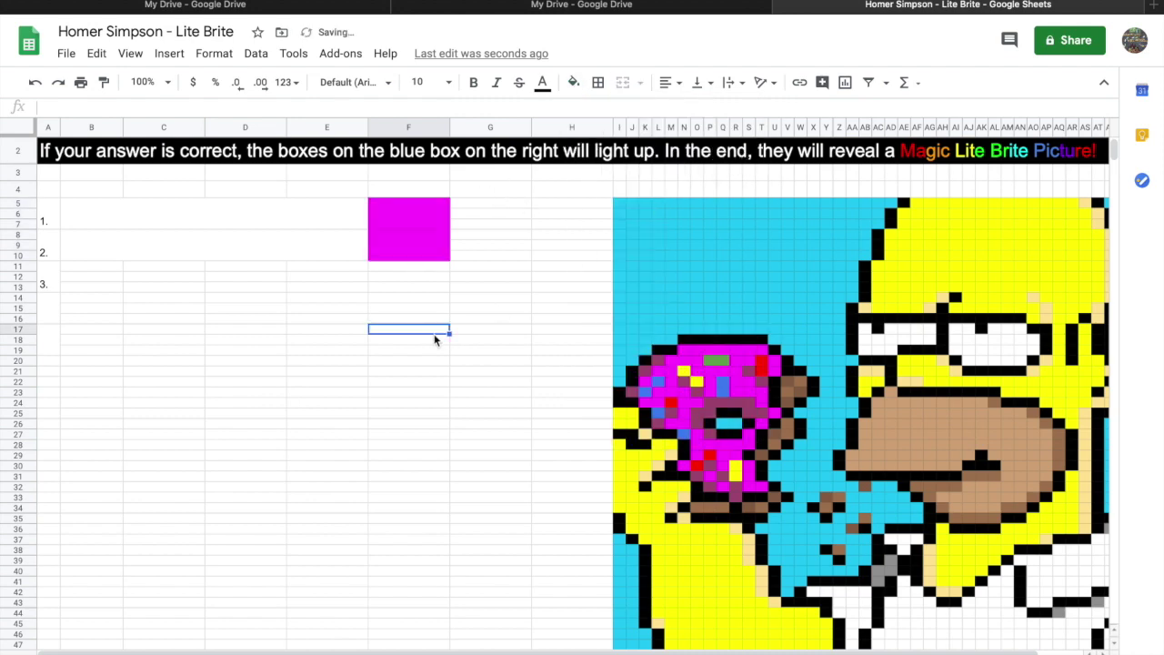
{"action": "left_click", "coordinate": [423, 211]}
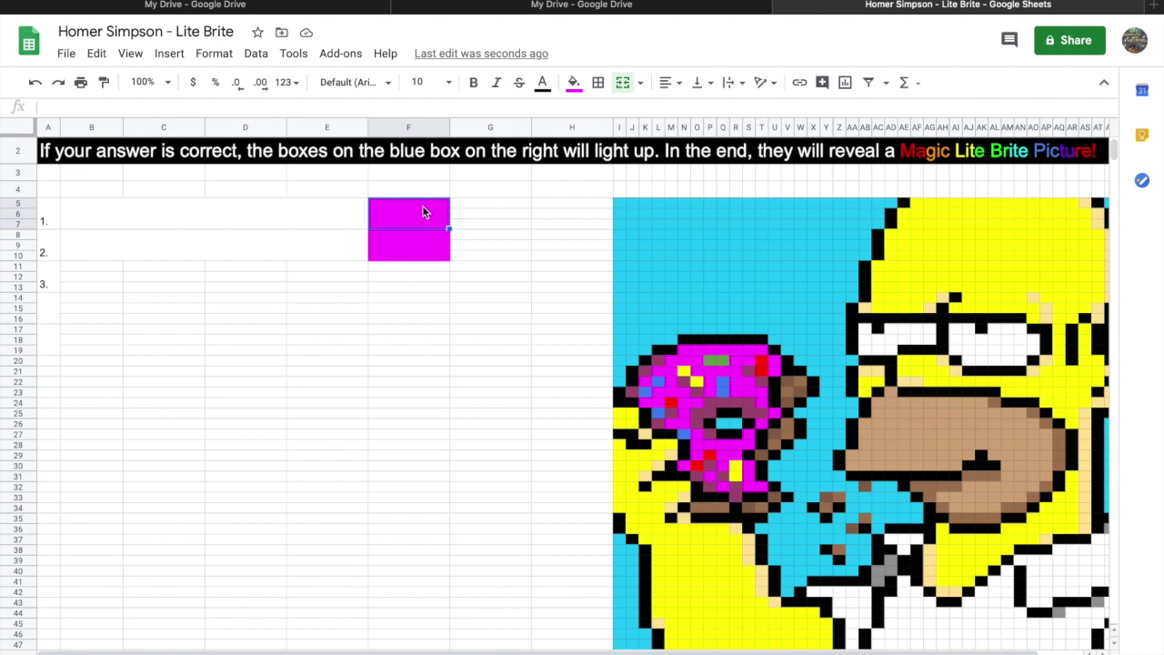
{"action": "mouse_move", "coordinate": [257, 3]}
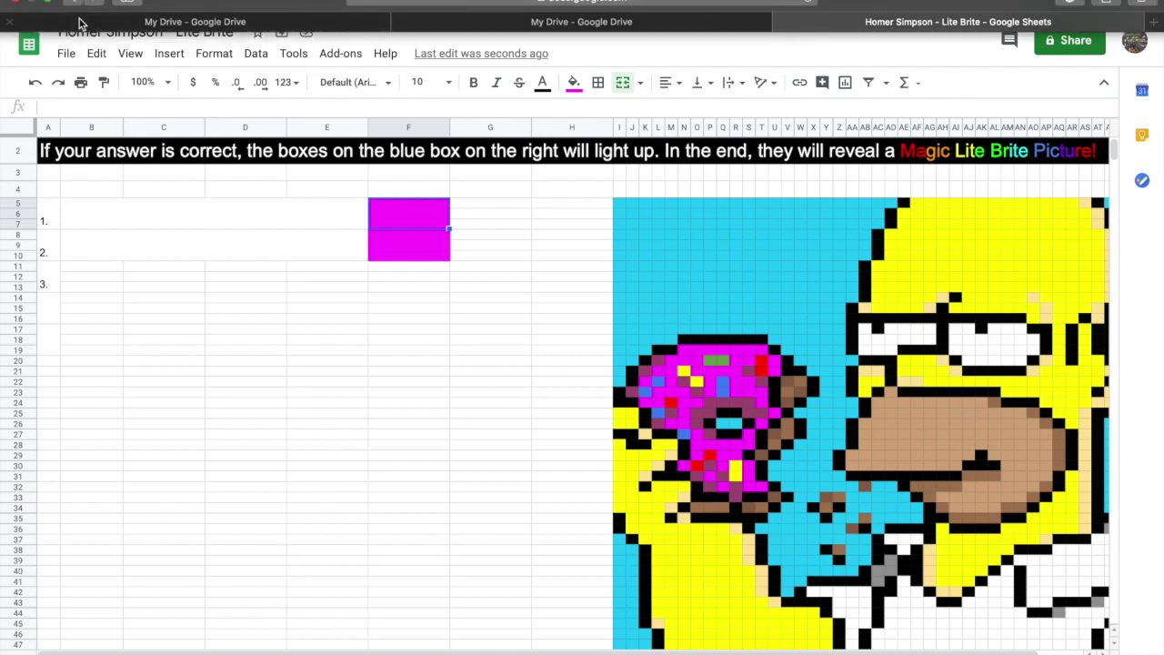
Exit full screen, move the browser window aside and create a blank PowerPoint presentation.
{"action": "mouse_move", "coordinate": [51, 3]}
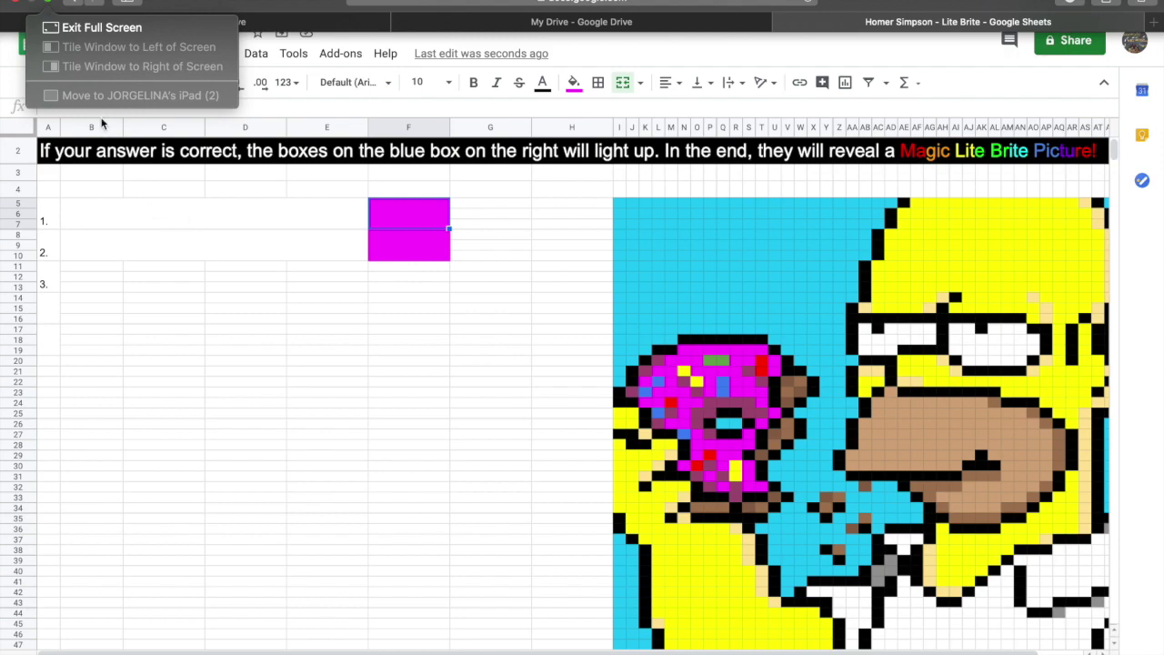
{"action": "left_click", "coordinate": [60, 37]}
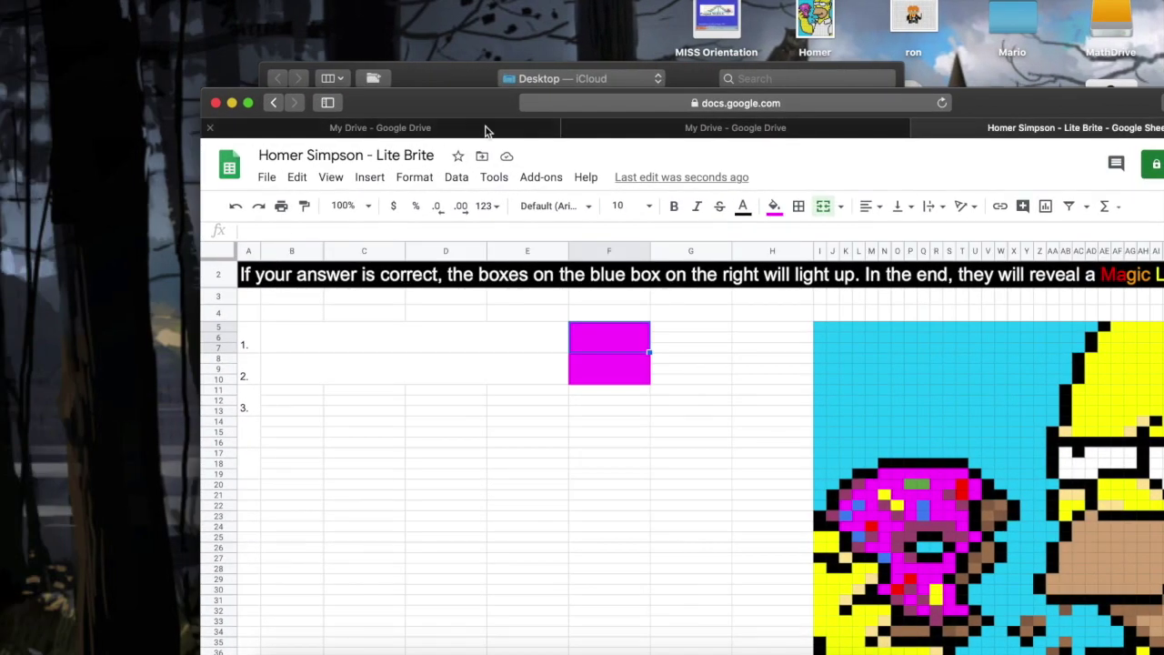
{"action": "left_click_drag", "start_coordinate": [478, 95], "coordinate": [238, 0]}
{"action": "left_click", "coordinate": [800, 648]}
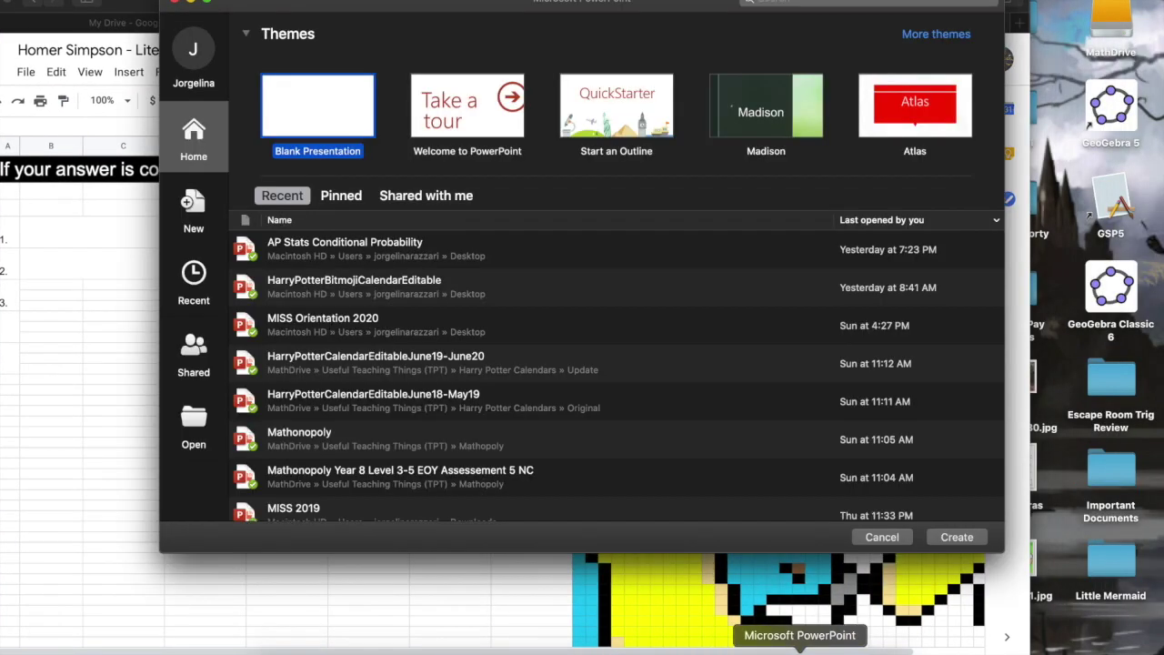
{"action": "double_click", "coordinate": [309, 109]}
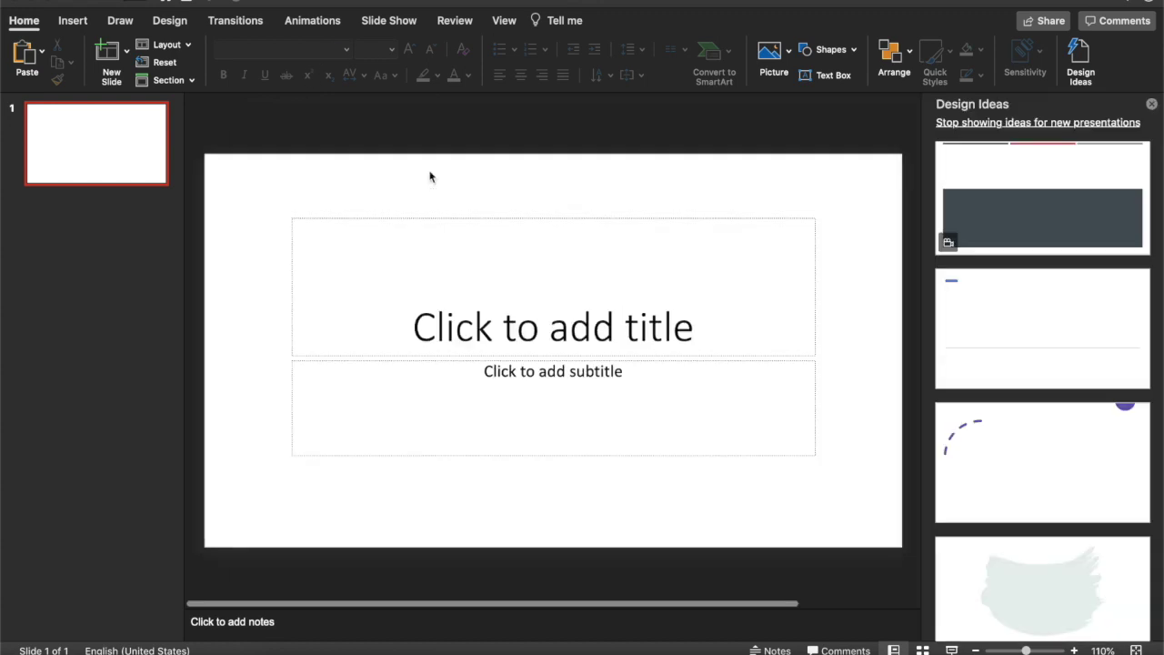
{"action": "key", "text": "super+a"}
{"action": "key", "text": "BackSpace"}
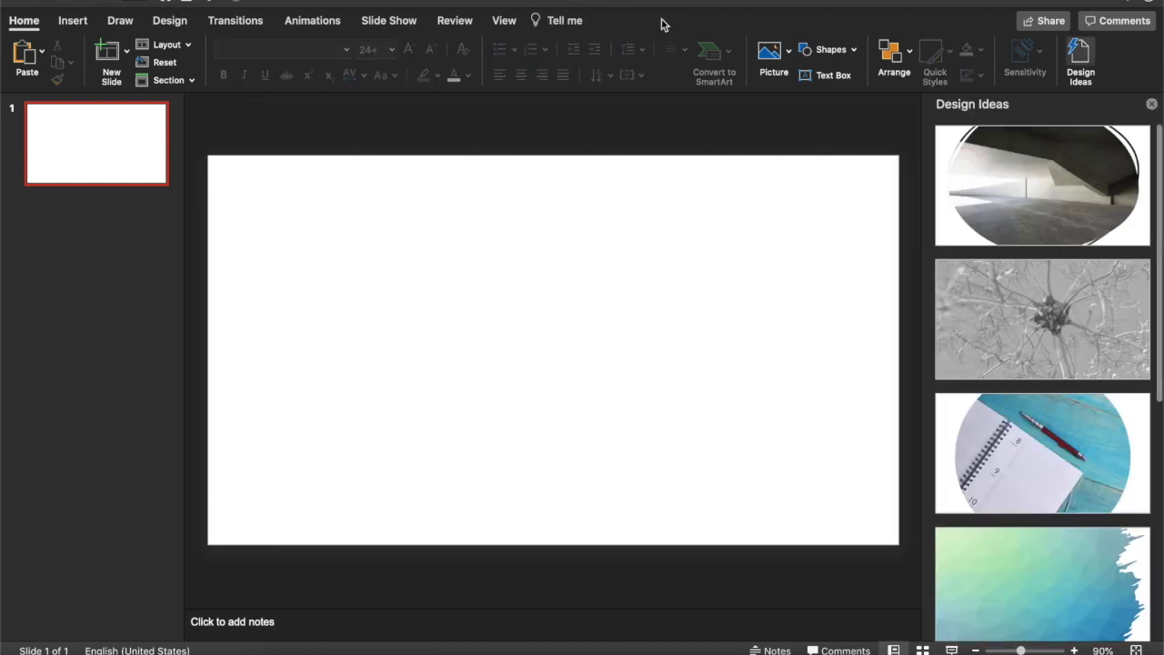
{"action": "left_click", "coordinate": [1152, 104]}
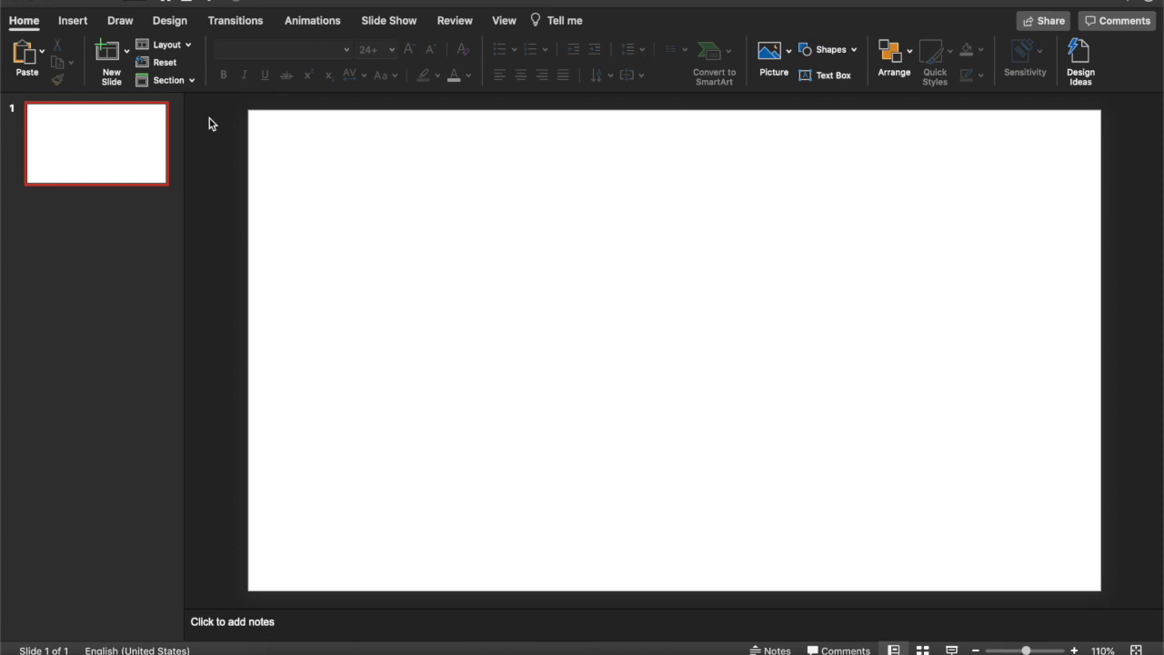
{"action": "left_click", "coordinate": [76, 24]}
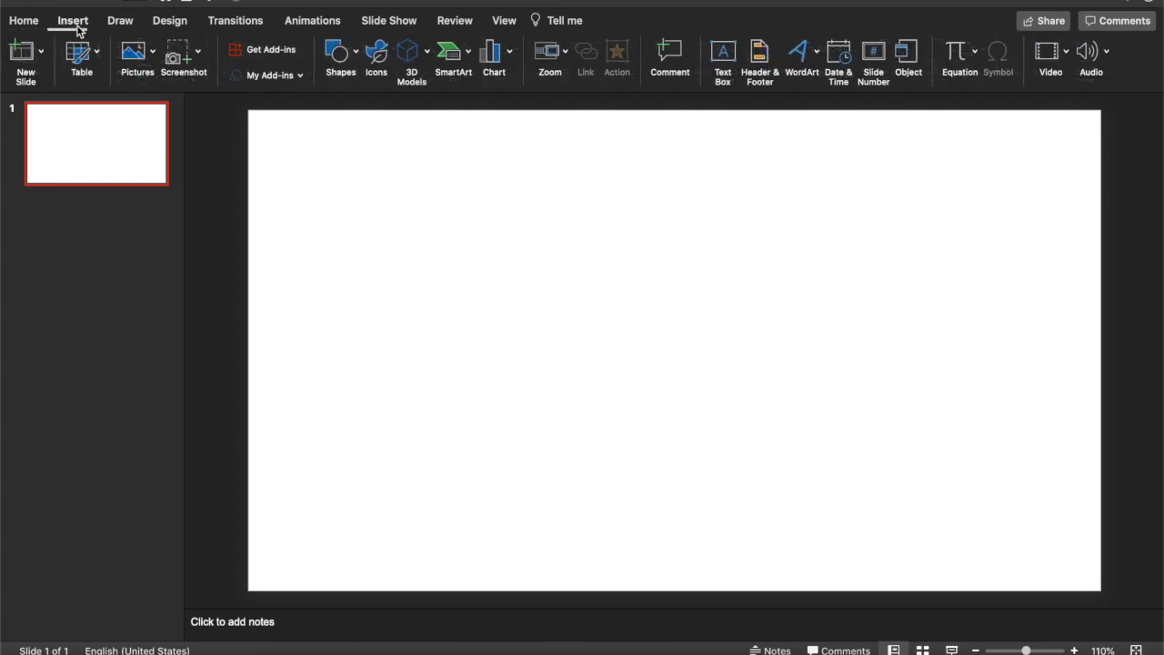
{"action": "left_click", "coordinate": [957, 51]}
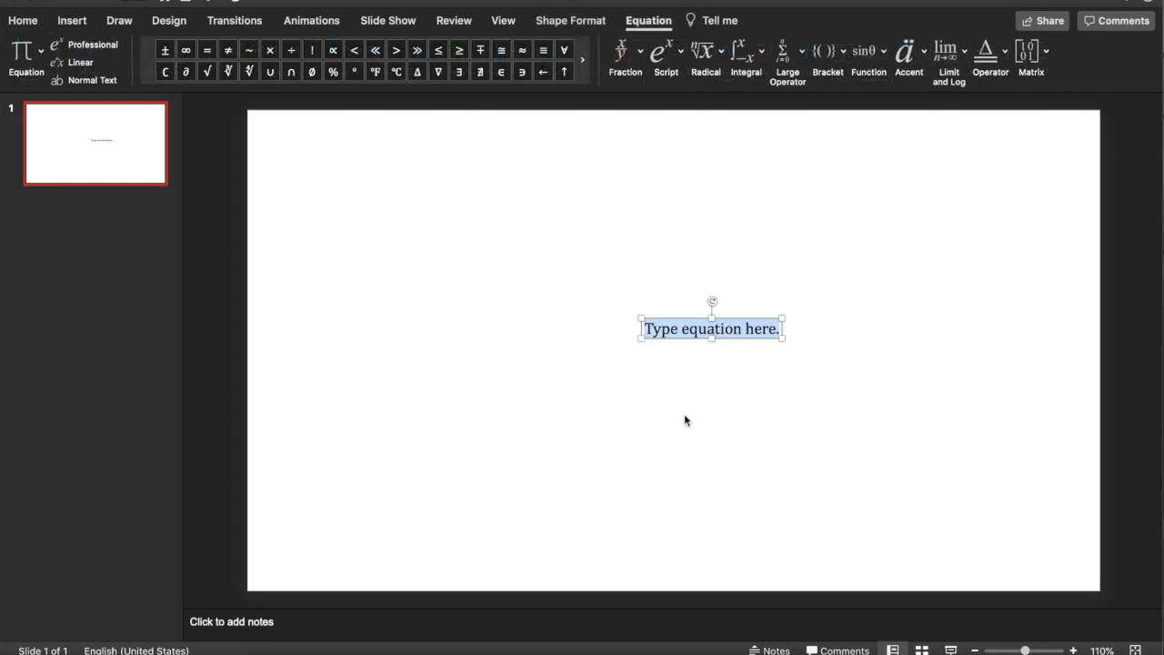
{"action": "key", "text": "Left"}
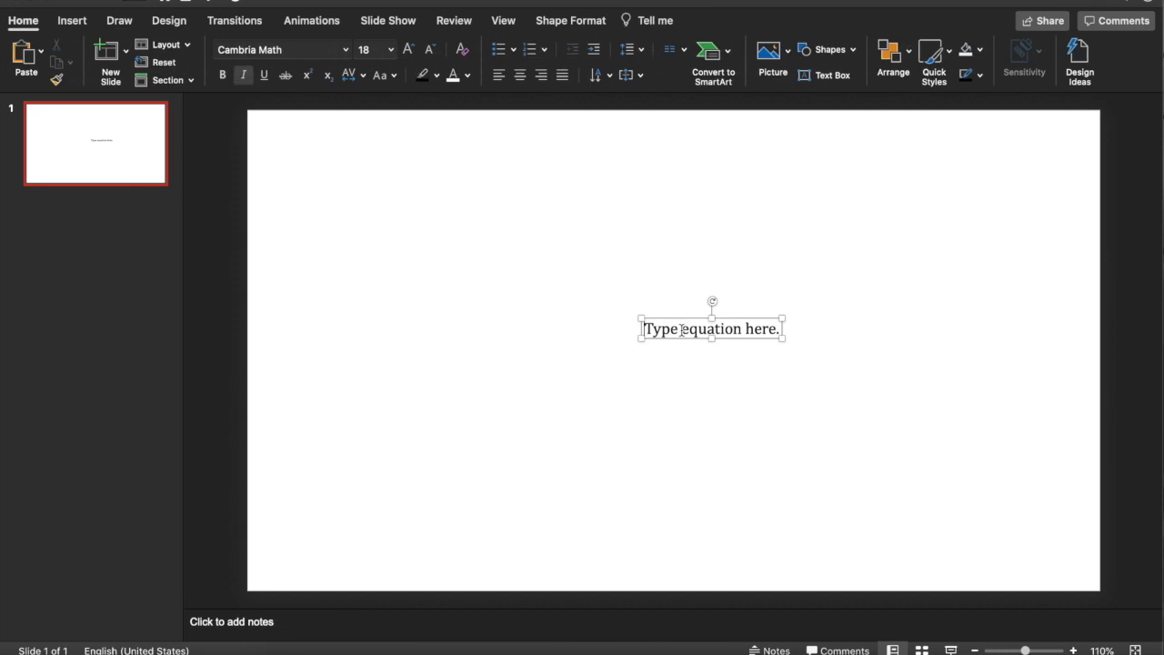
{"action": "left_click", "coordinate": [682, 329]}
{"action": "key", "text": "BackSpace"}
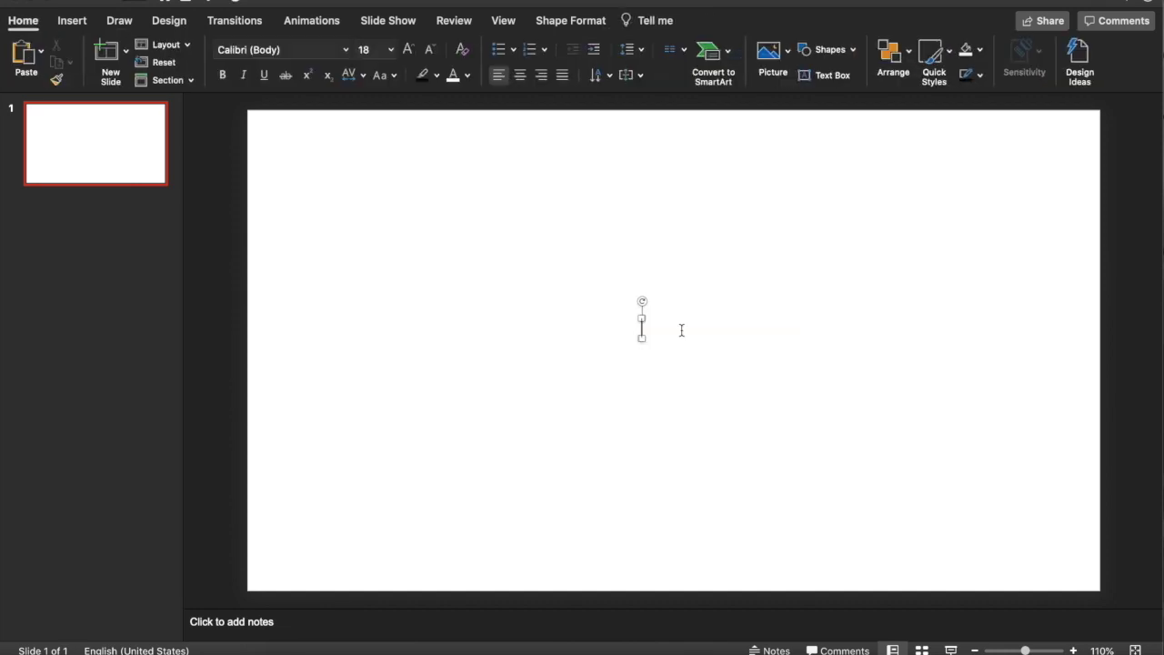
{"action": "type", "text": "216"}
{"action": "left_click", "coordinate": [788, 460]}
{"action": "left_click", "coordinate": [655, 329]}
{"action": "key", "text": "BackSpace"}
{"action": "left_click", "coordinate": [693, 329]}
{"action": "left_click", "coordinate": [653, 329]}
{"action": "left_click_drag", "start_coordinate": [648, 321], "coordinate": [650, 317]}
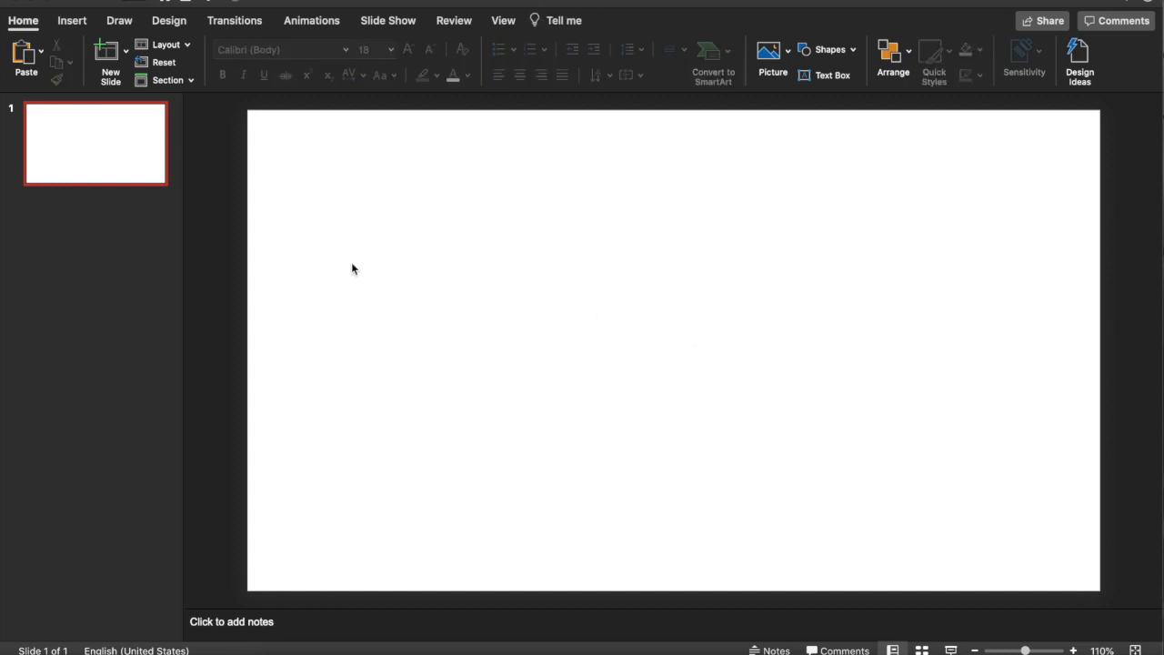
{"action": "left_click", "coordinate": [87, 25]}
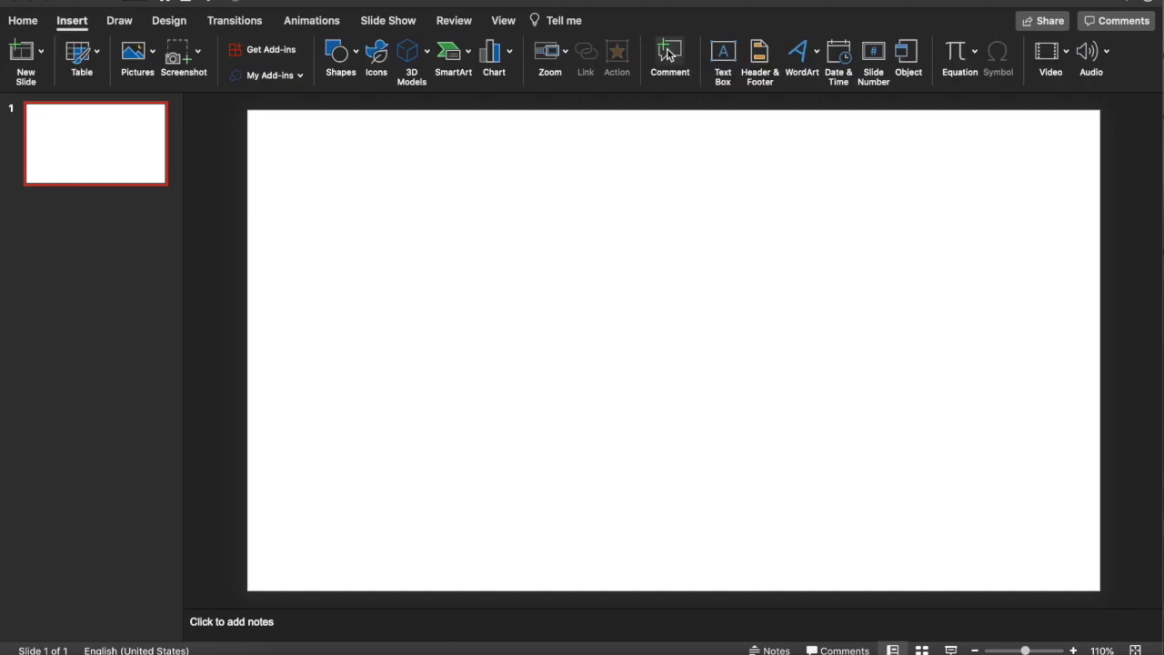
Insert a superscript equation reading 216^(−3x) = 36.
{"action": "left_click", "coordinate": [957, 55]}
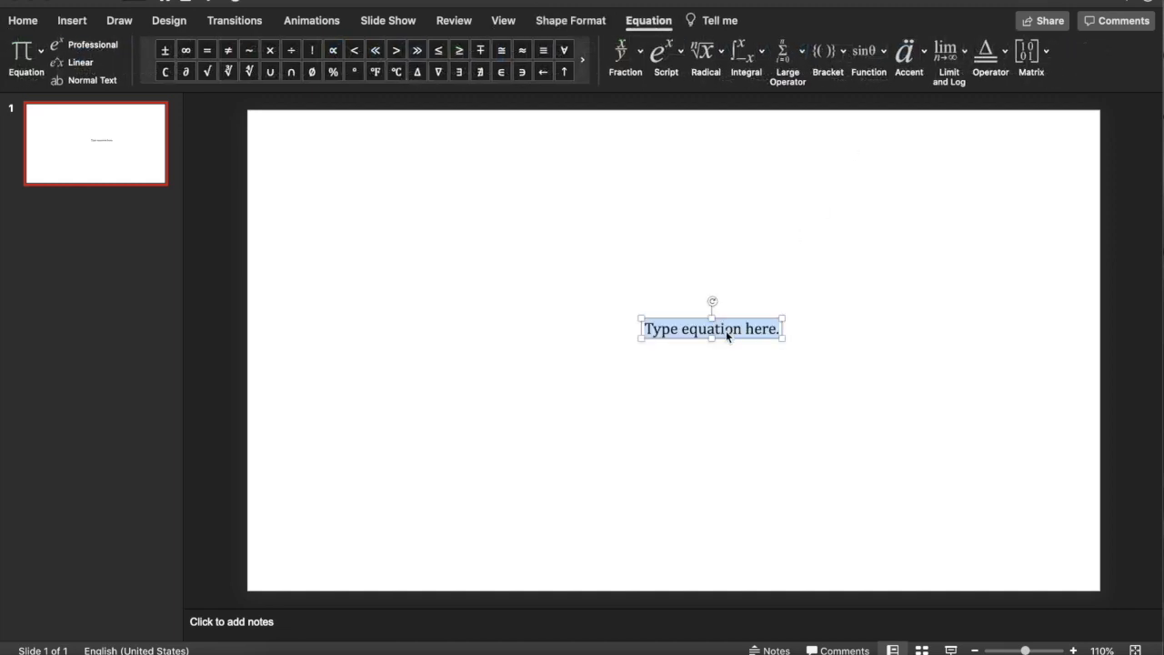
{"action": "left_click", "coordinate": [676, 61]}
{"action": "left_click", "coordinate": [679, 122]}
{"action": "left_click", "coordinate": [651, 332]}
{"action": "type", "text": "216"}
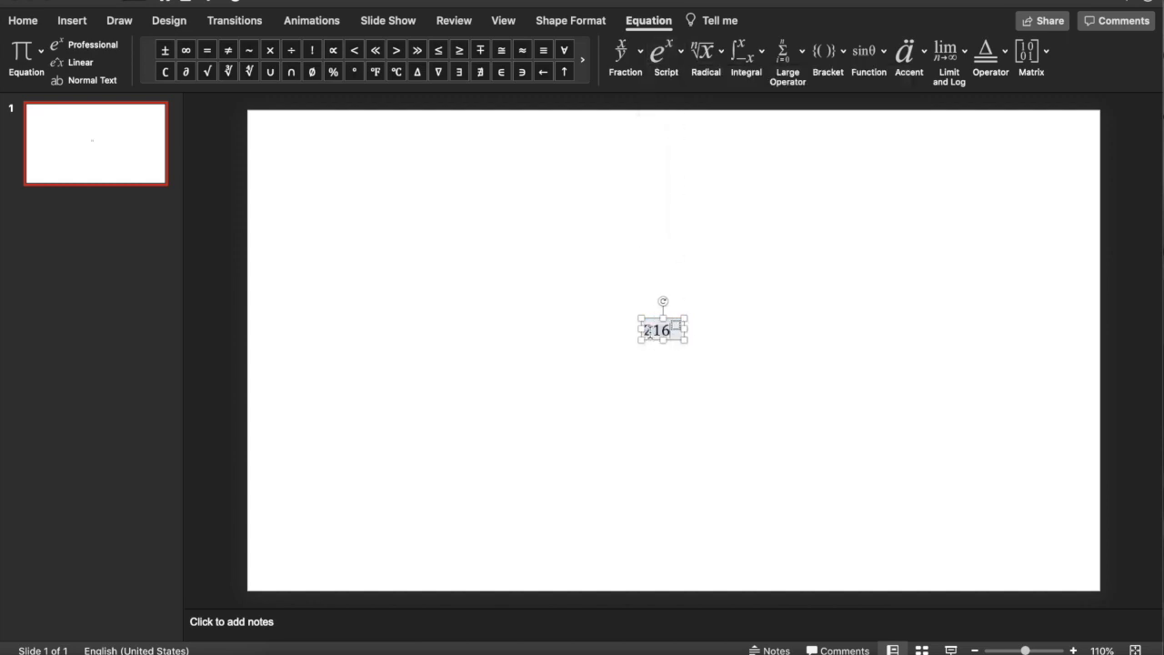
{"action": "key", "text": "Right"}
{"action": "type", "text": "-3x"}
{"action": "key", "text": "Right"}
{"action": "type", "text": "= 36"}
{"action": "left_click", "coordinate": [651, 444]}
Enlarge the equation to 66 pt and move it to the slide's top-left corner.
{"action": "left_click", "coordinate": [655, 337]}
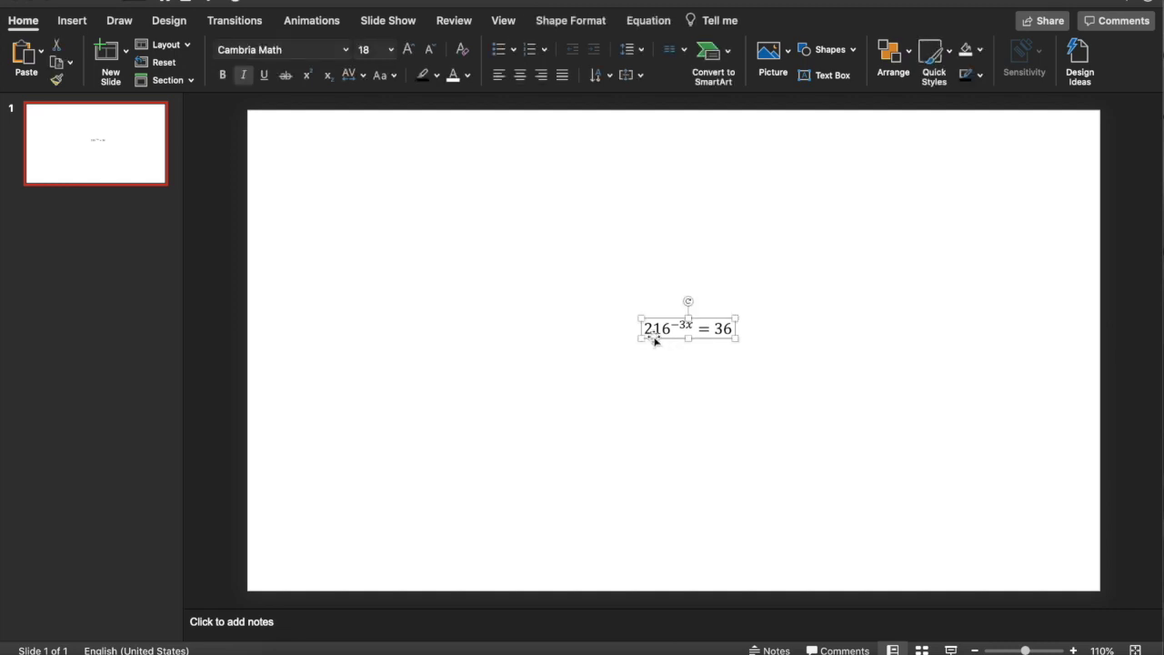
{"action": "left_click_drag", "start_coordinate": [644, 328], "coordinate": [738, 334]}
{"action": "left_click", "coordinate": [391, 49]}
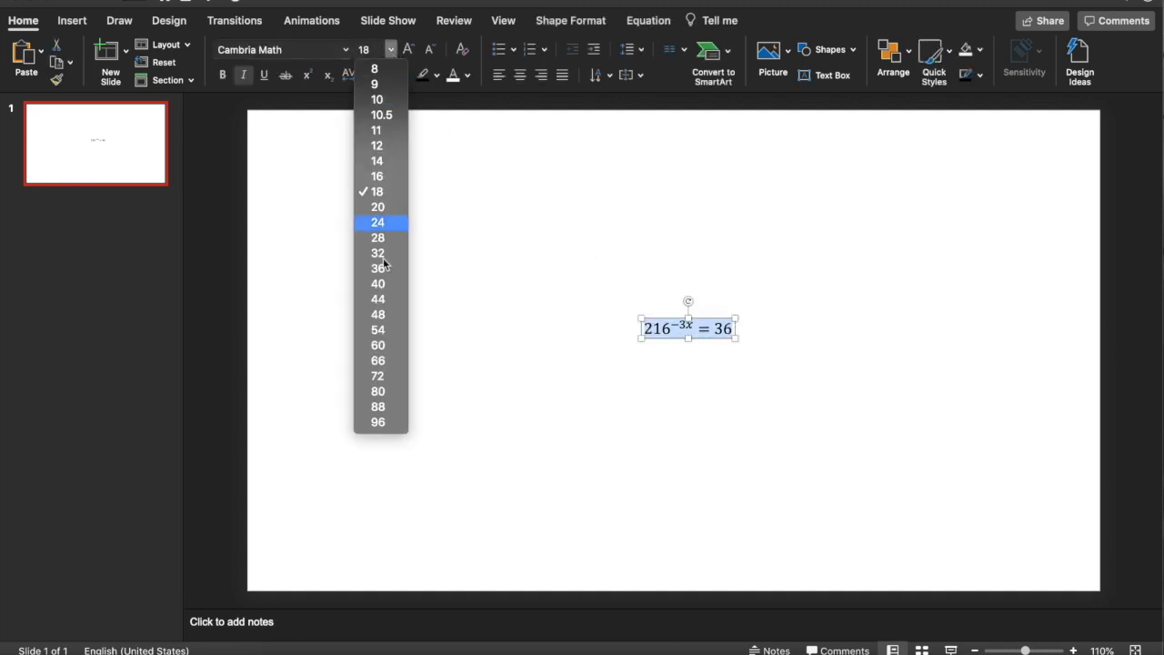
{"action": "left_click", "coordinate": [386, 362]}
{"action": "left_click", "coordinate": [564, 474]}
{"action": "left_click", "coordinate": [751, 382]}
{"action": "left_click_drag", "start_coordinate": [714, 313], "coordinate": [338, 168]}
{"action": "left_click", "coordinate": [436, 307]}
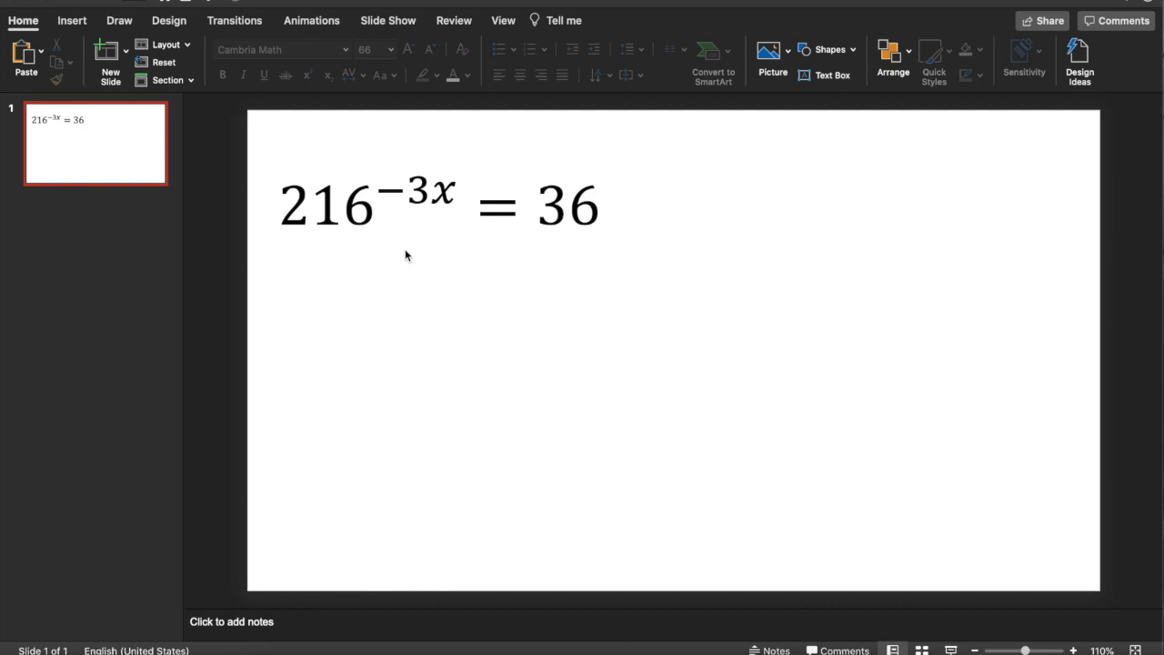
{"action": "left_click", "coordinate": [384, 215]}
{"action": "left_click", "coordinate": [345, 170]}
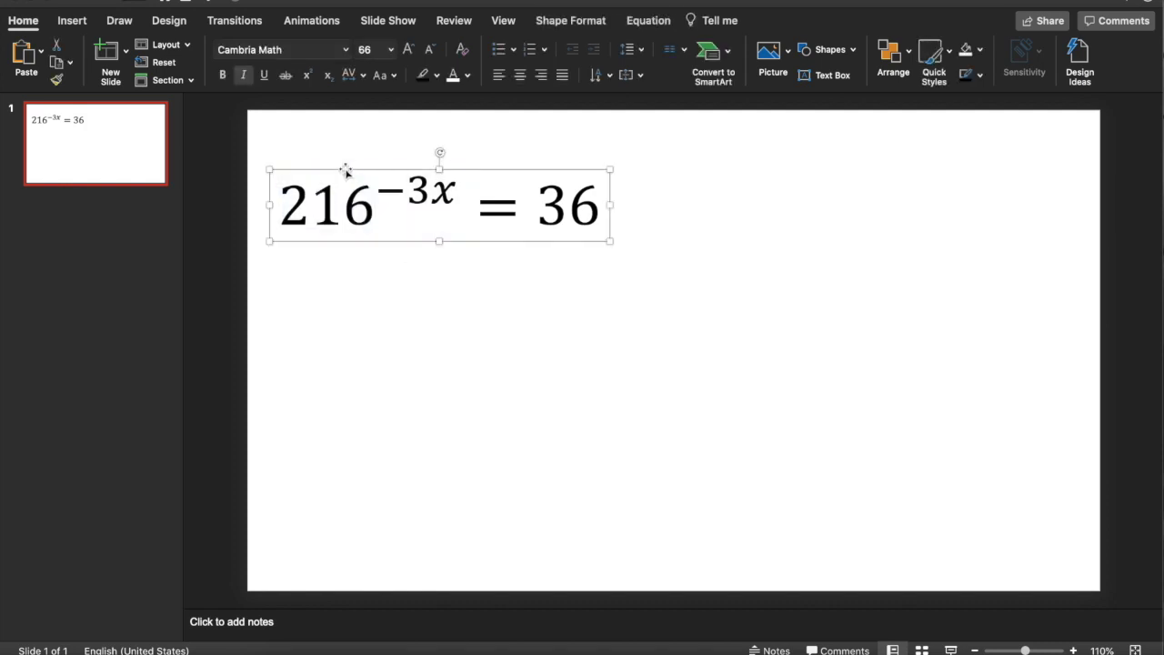
Save the 216^(-3x) = 36 equation as picture 'Problem 1.png' in the iCloud Desktop folder.
{"action": "right_click", "coordinate": [346, 169]}
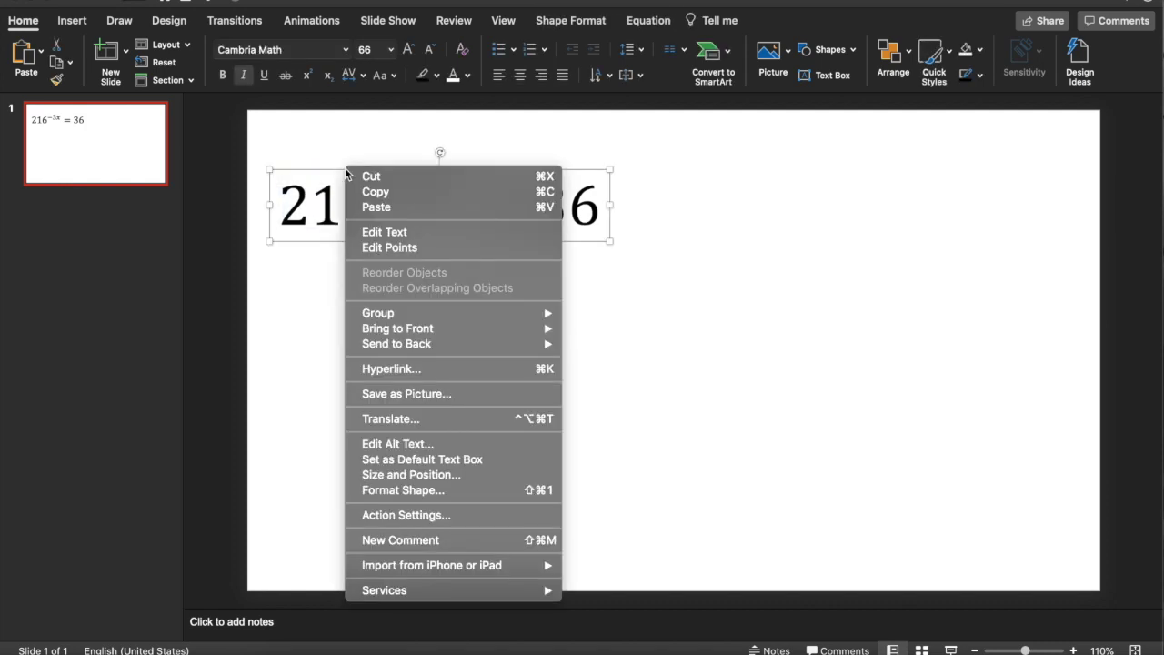
{"action": "left_click", "coordinate": [466, 398]}
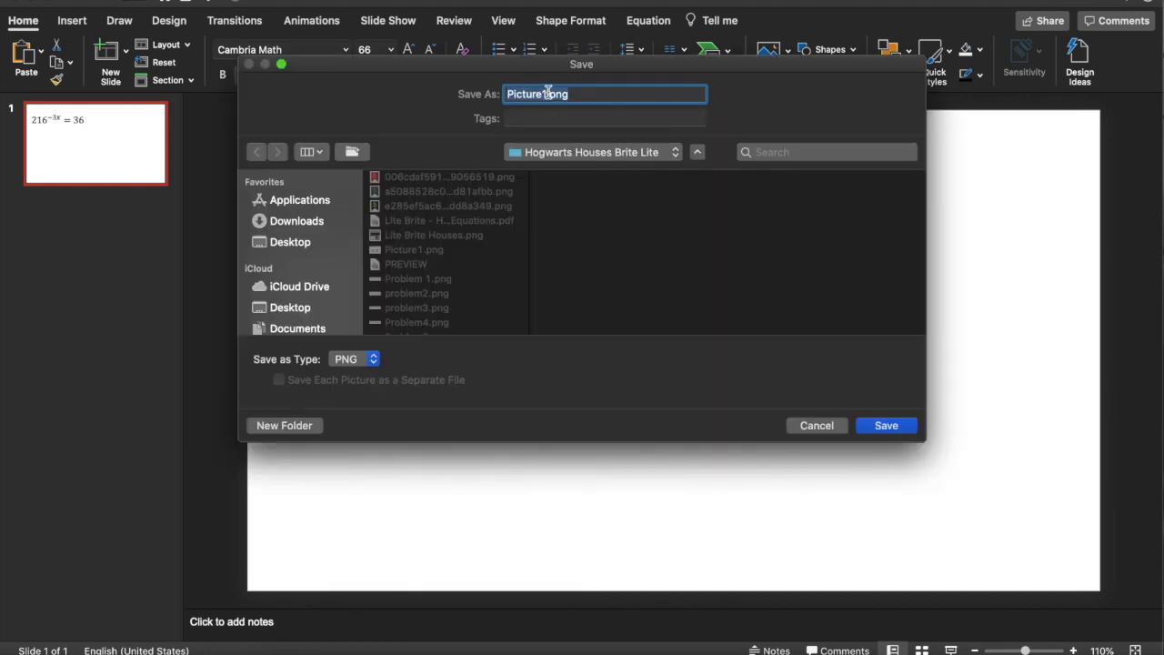
{"action": "left_click", "coordinate": [548, 92]}
{"action": "left_click_drag", "start_coordinate": [548, 95], "coordinate": [510, 96]}
{"action": "type", "text": "Problem 1"}
{"action": "left_click", "coordinate": [535, 153]}
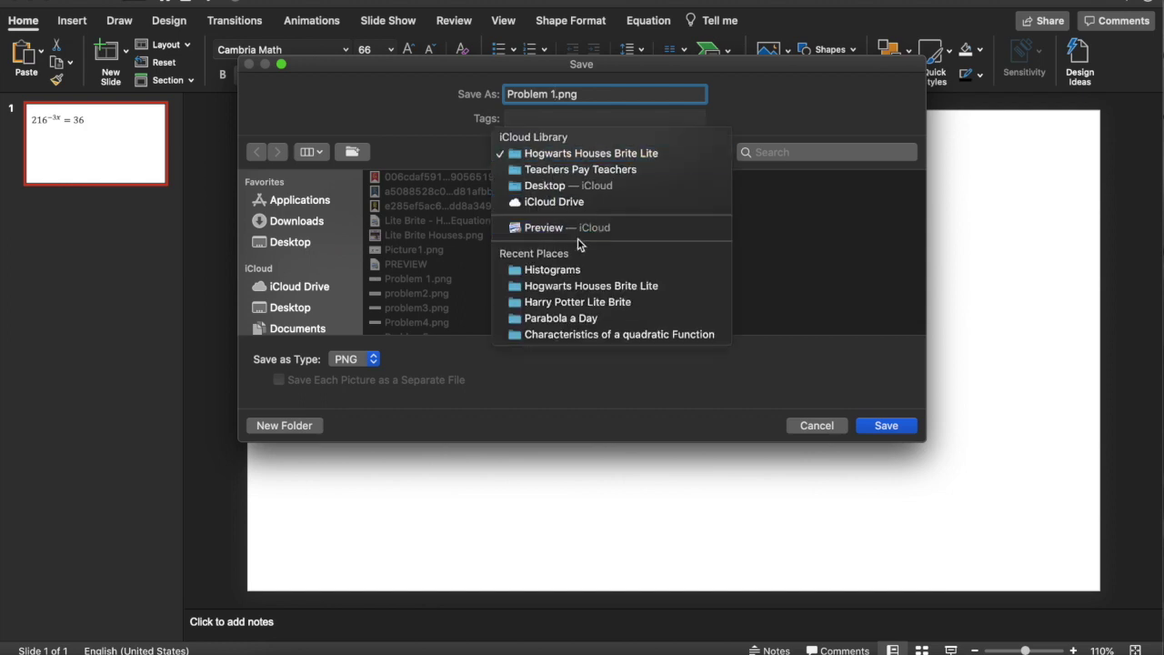
{"action": "left_click", "coordinate": [582, 189]}
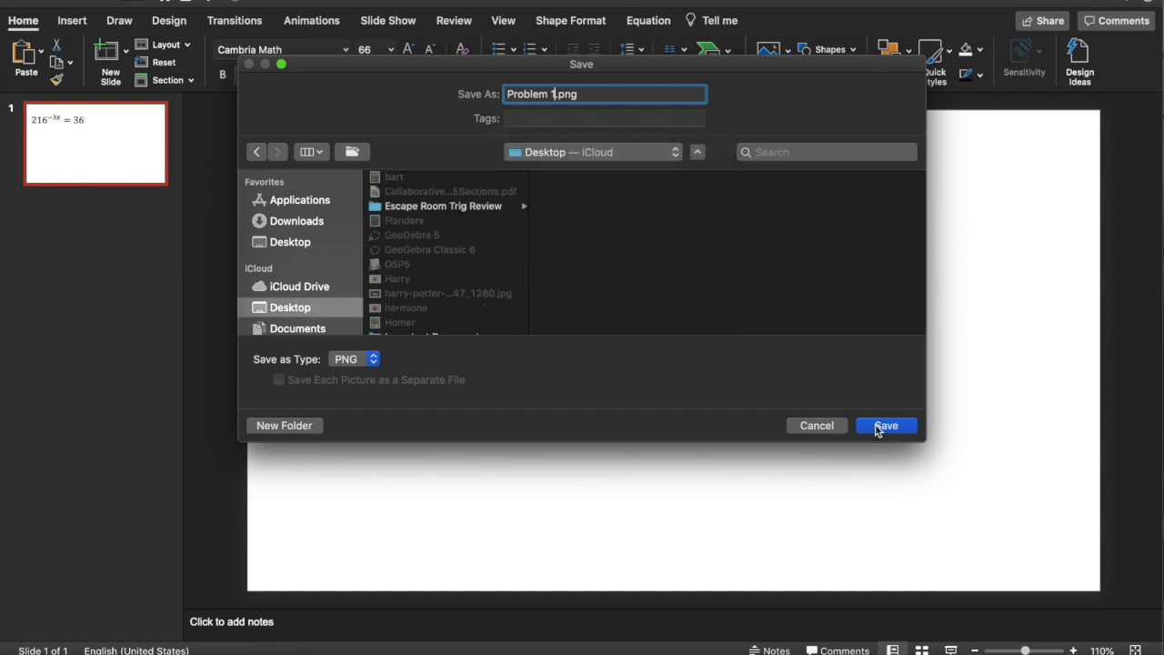
{"action": "left_click", "coordinate": [878, 426]}
{"action": "left_click", "coordinate": [400, 198]}
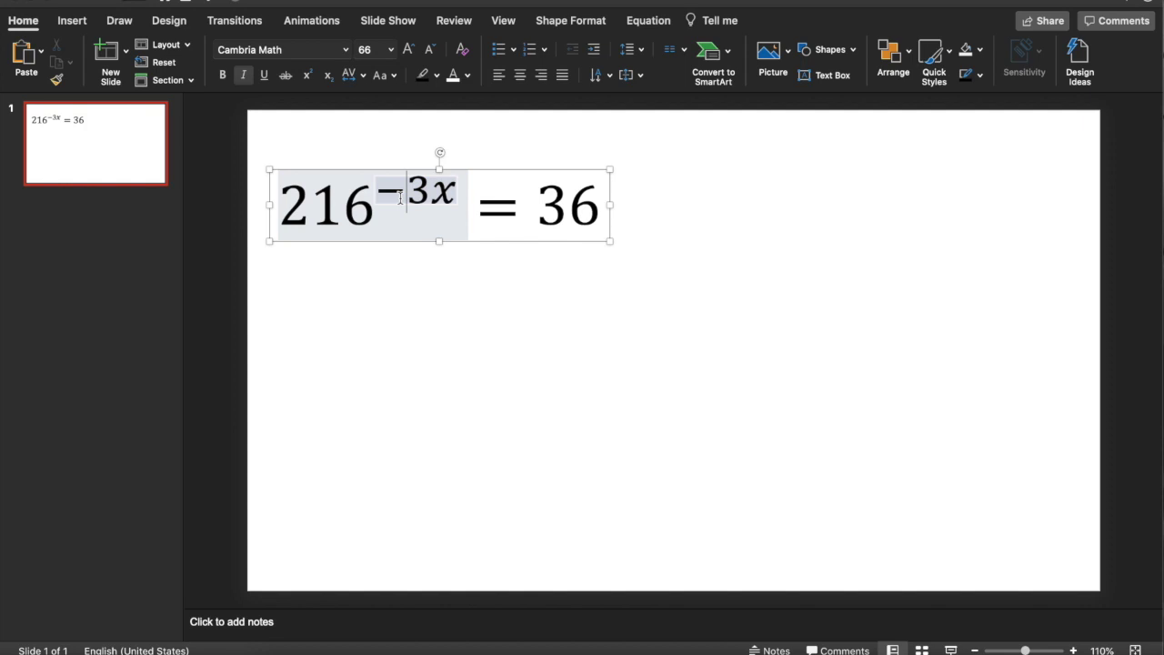
Change the equation's base from 216 to 64 and its exponent from -3x to 2x.
{"action": "left_click", "coordinate": [392, 208]}
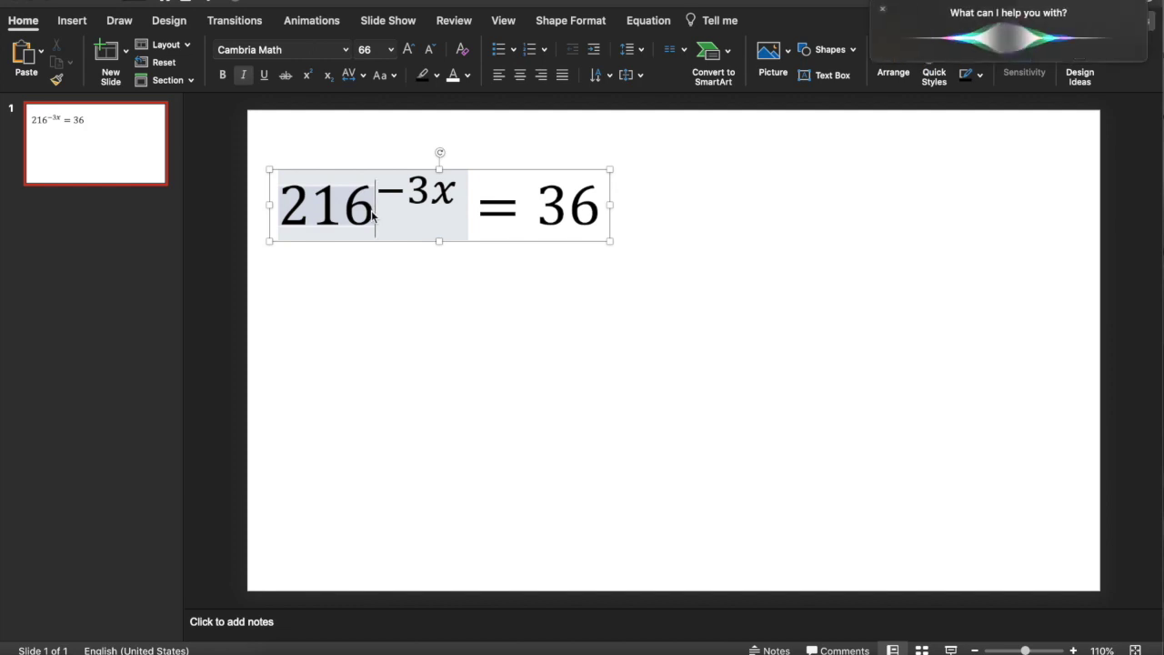
{"action": "key", "text": "BackSpace"}
{"action": "key", "text": "BackSpace"}
{"action": "key", "text": "BackSpace"}
{"action": "type", "text": "64"}
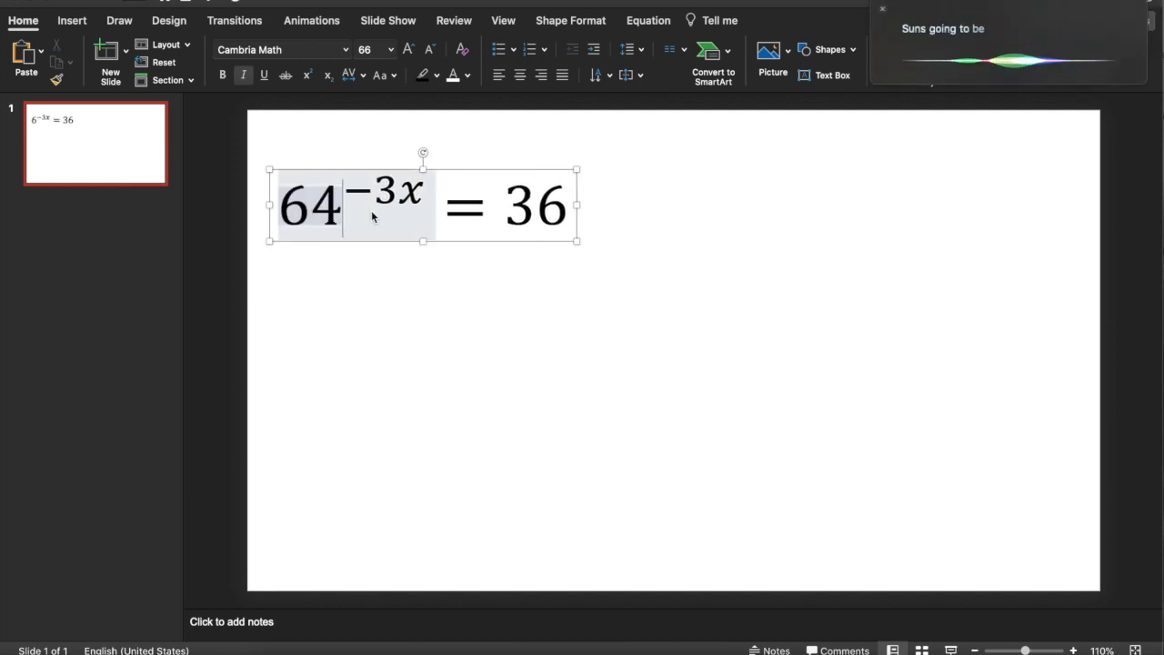
{"action": "left_click", "coordinate": [372, 211]}
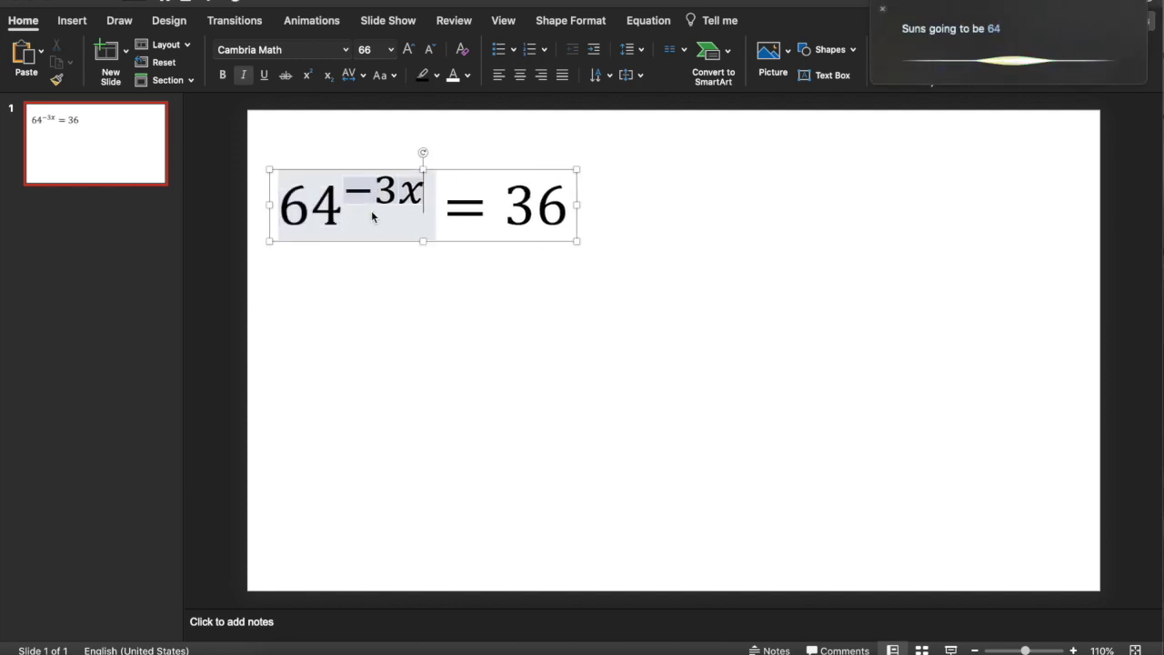
{"action": "key", "text": "BackSpace"}
{"action": "key", "text": "Delete"}
{"action": "key", "text": "Delete"}
{"action": "type", "text": "2"}
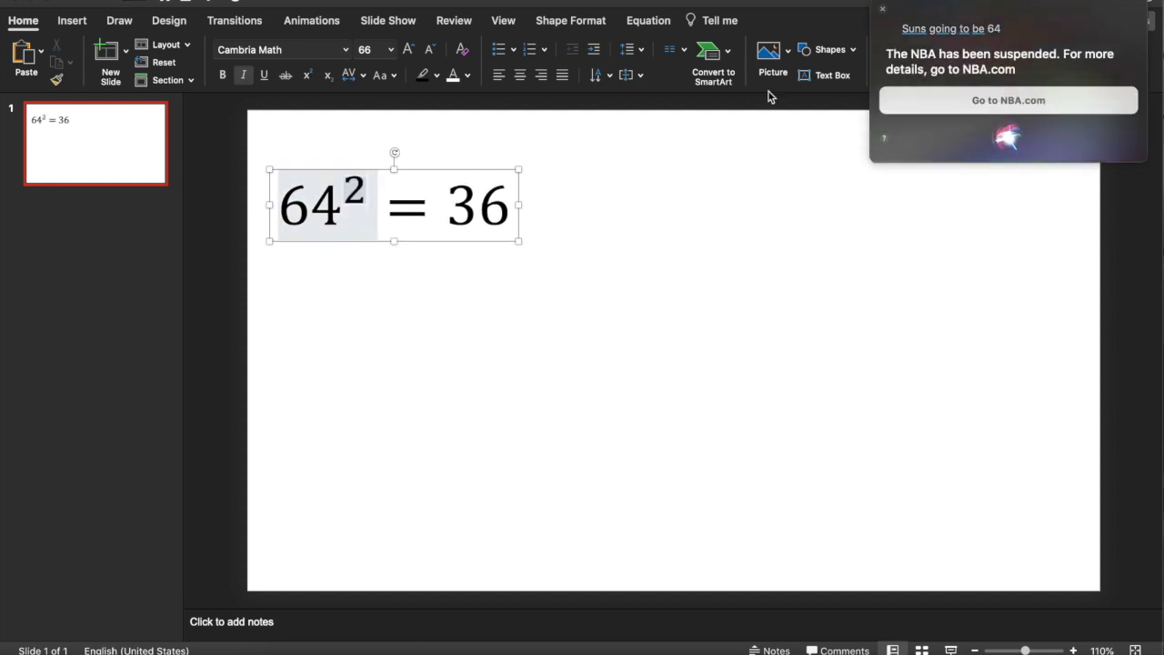
{"action": "left_click", "coordinate": [882, 10]}
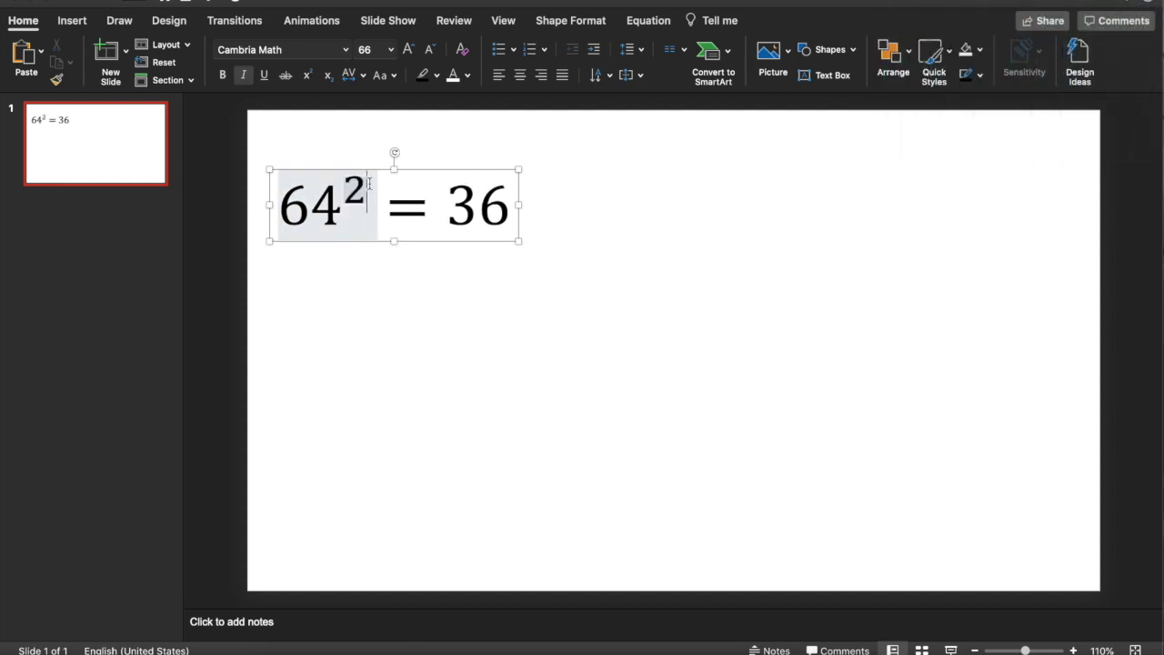
{"action": "type", "text": "x"}
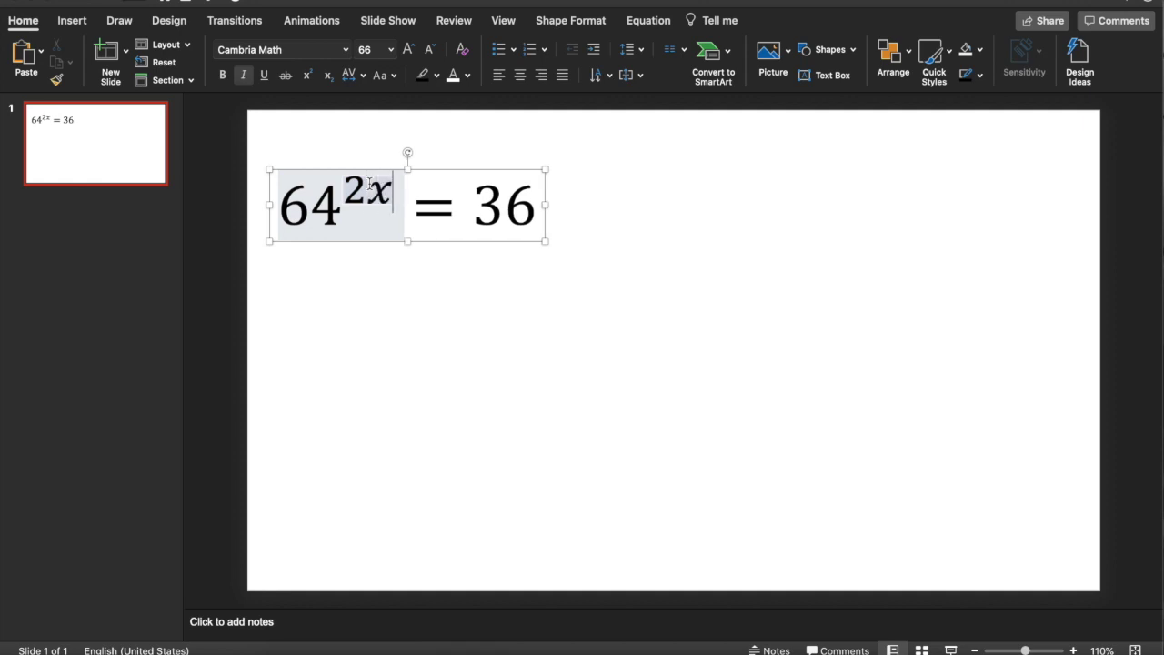
Change the right-hand side from 36 to 16 and reselect the whole equation box.
{"action": "left_click", "coordinate": [501, 216]}
{"action": "key", "text": "BackSpace"}
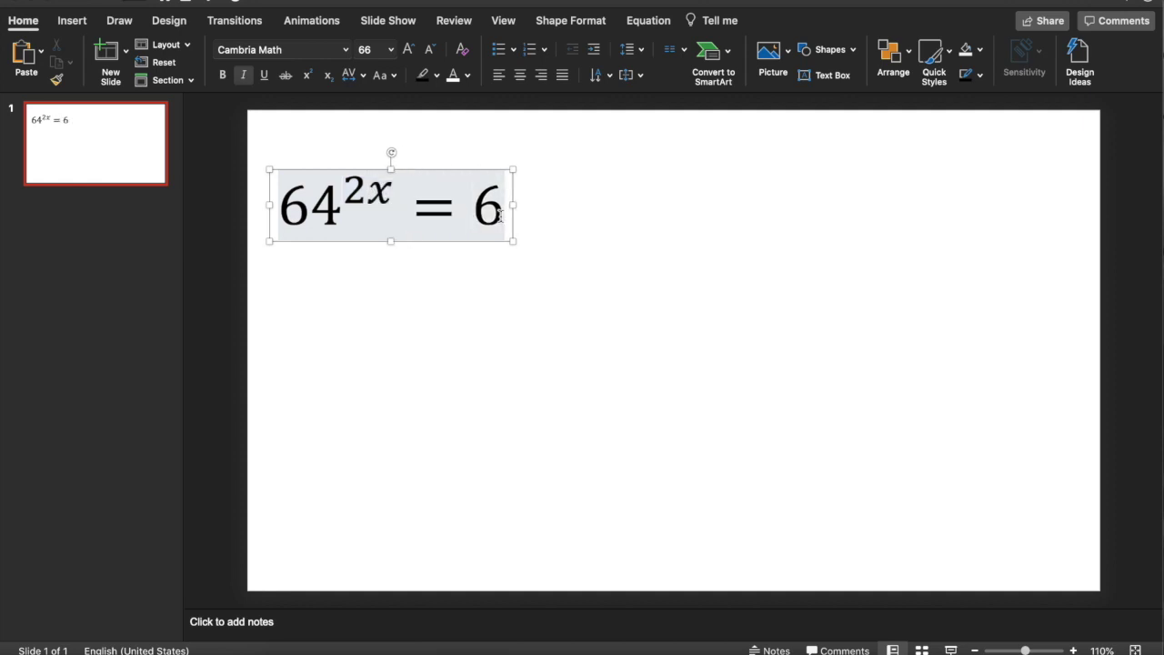
{"action": "type", "text": "6"}
{"action": "key", "text": "BackSpace"}
{"action": "type", "text": "1"}
{"action": "left_click", "coordinate": [524, 332]}
{"action": "left_click", "coordinate": [462, 197]}
{"action": "left_click", "coordinate": [428, 173]}
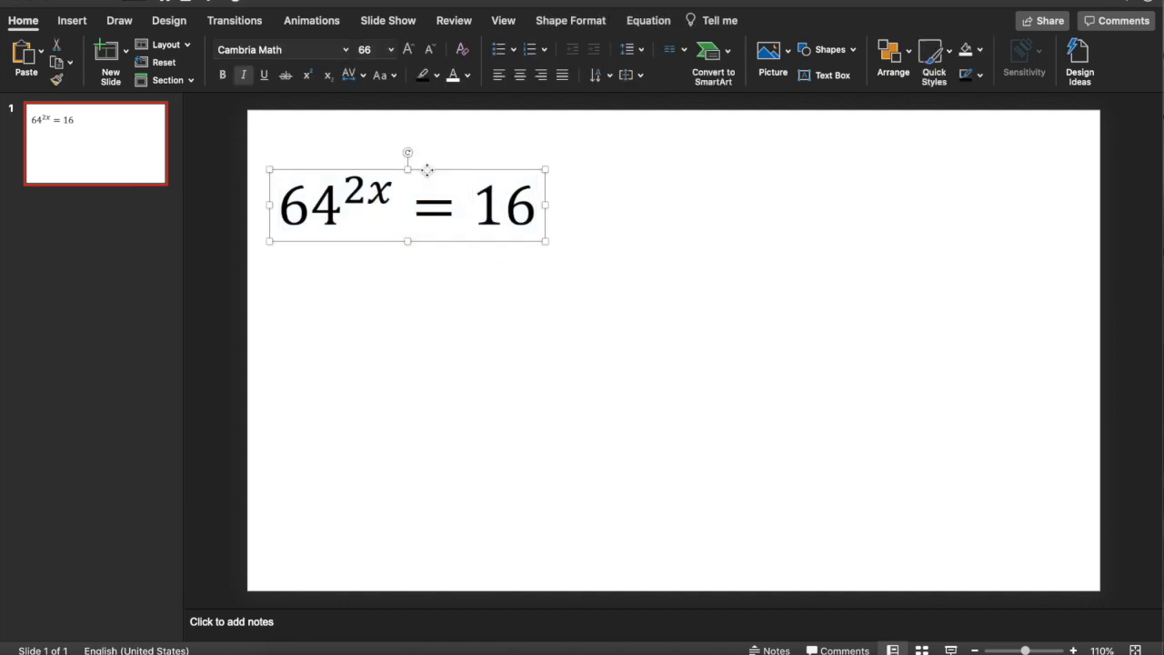
Save the 64^(2x) = 16 equation as 'Problem 2.png' and minimise PowerPoint to show the Lite Brite sheet.
{"action": "right_click", "coordinate": [428, 175]}
{"action": "left_click", "coordinate": [548, 406]}
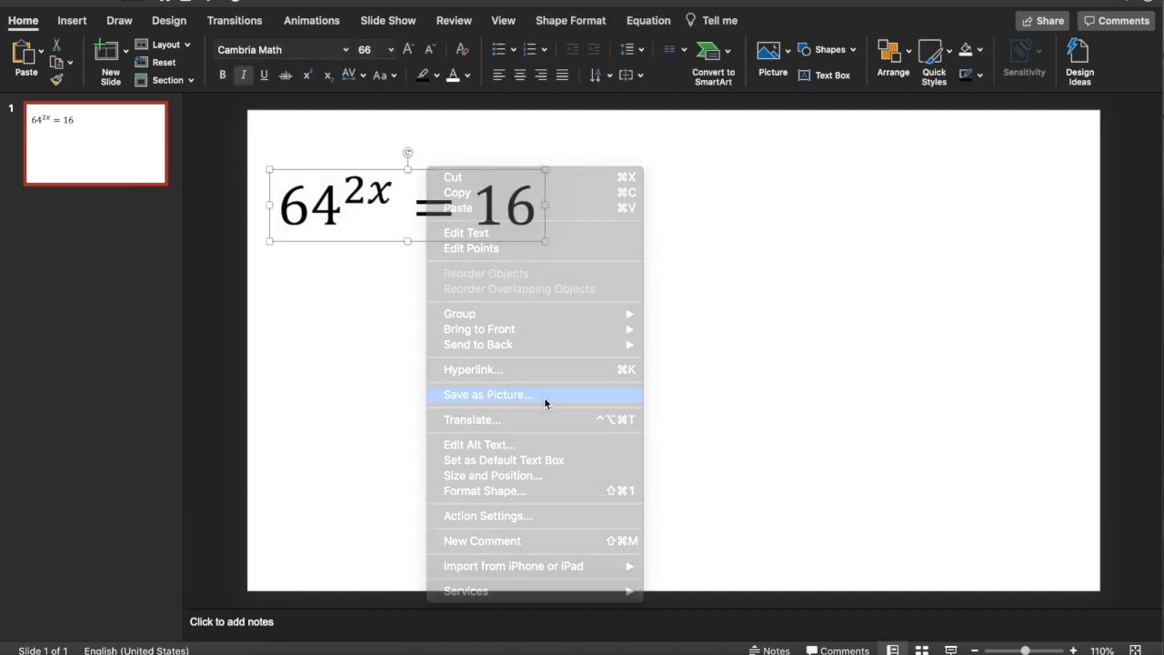
{"action": "left_click", "coordinate": [544, 95]}
{"action": "key", "text": "BackSpace"}
{"action": "key", "text": "BackSpace"}
{"action": "key", "text": "BackSpace"}
{"action": "key", "text": "BackSpace"}
{"action": "key", "text": "BackSpace"}
{"action": "key", "text": "BackSpace"}
{"action": "key", "text": "BackSpace"}
{"action": "type", "text": "roblem 2"}
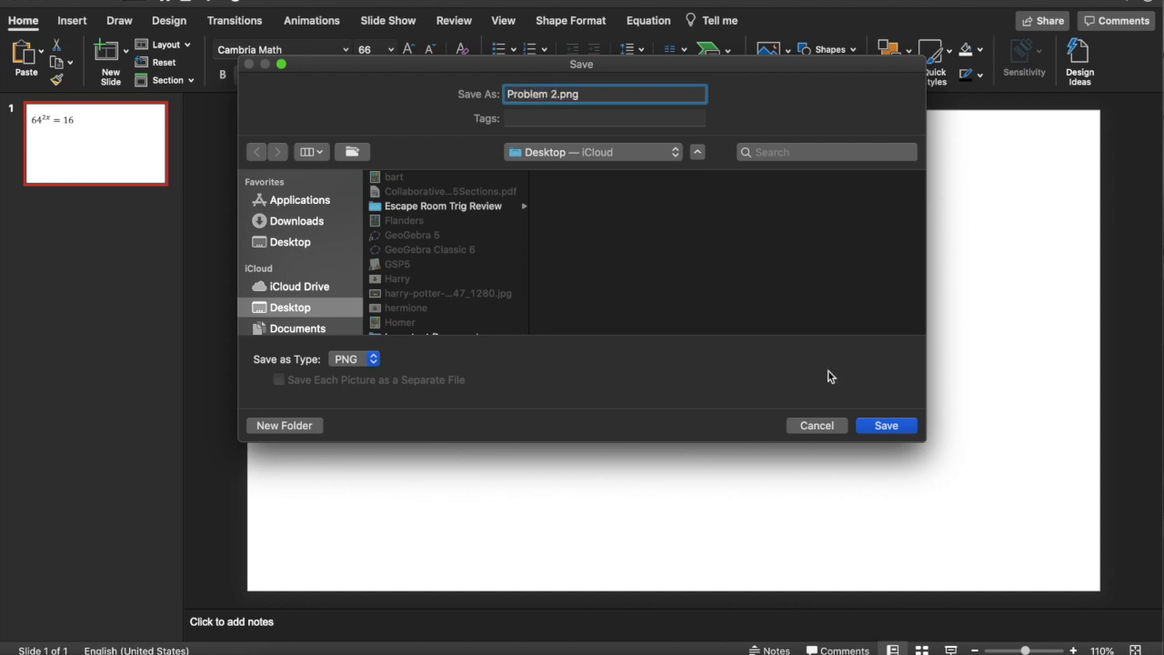
{"action": "left_click", "coordinate": [875, 425]}
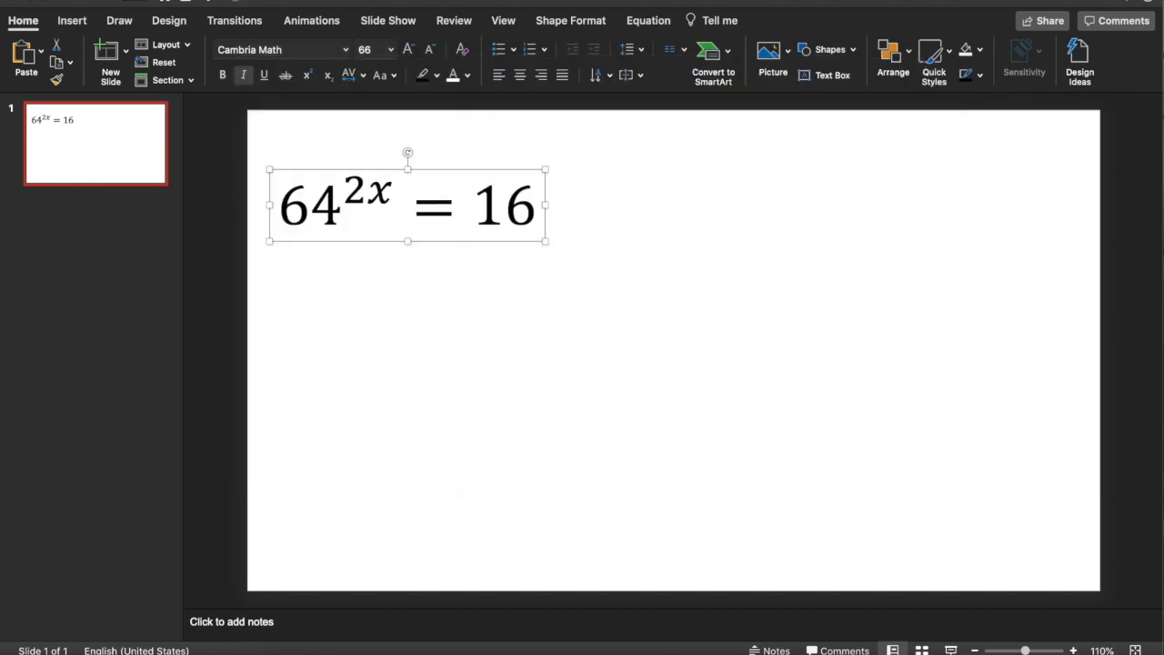
{"action": "left_click", "coordinate": [41, 6]}
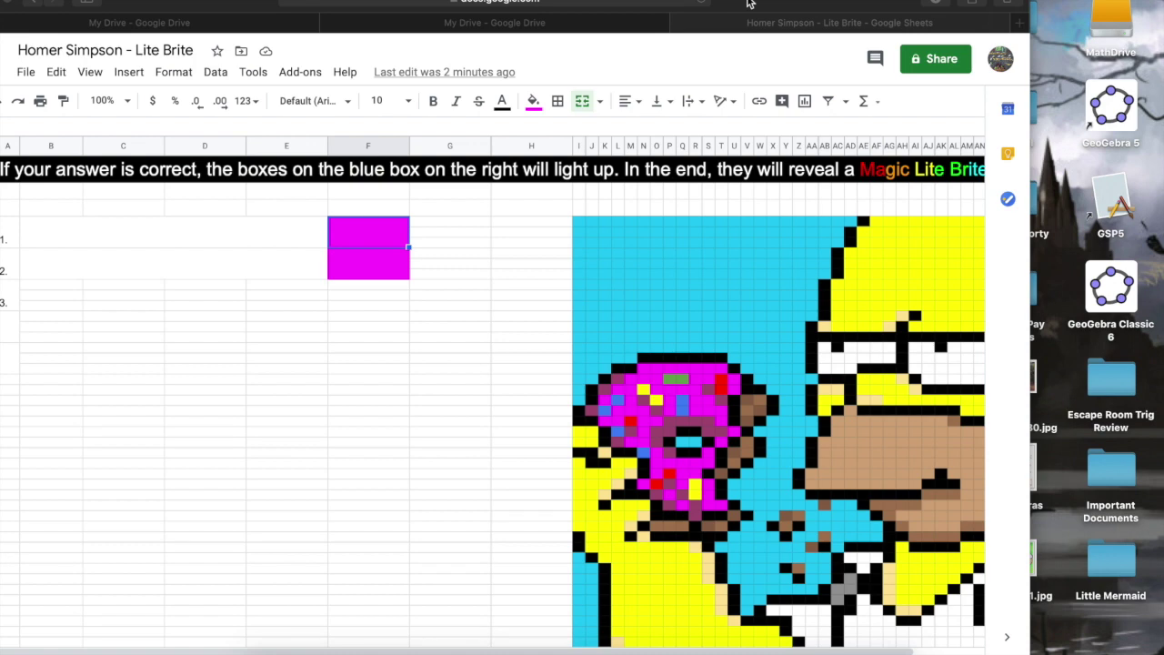
Insert Problem 1.png as an image in the question 1 cell.
{"action": "left_click", "coordinate": [229, 229]}
{"action": "left_click", "coordinate": [245, 246]}
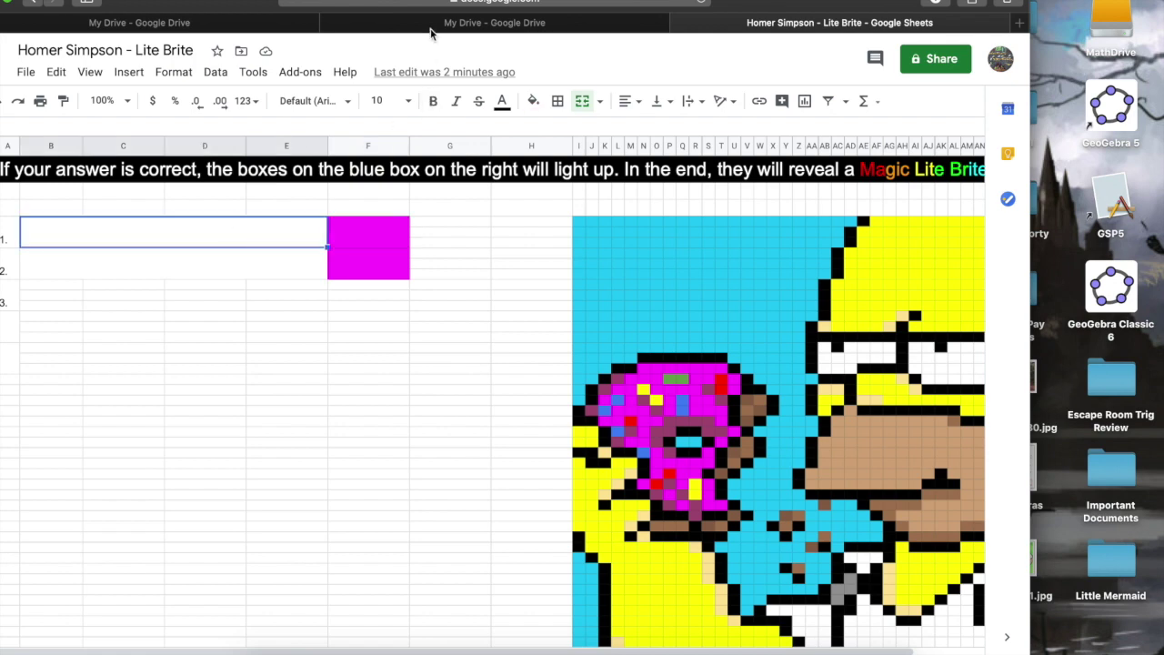
{"action": "left_click_drag", "start_coordinate": [258, 9], "coordinate": [323, 15]}
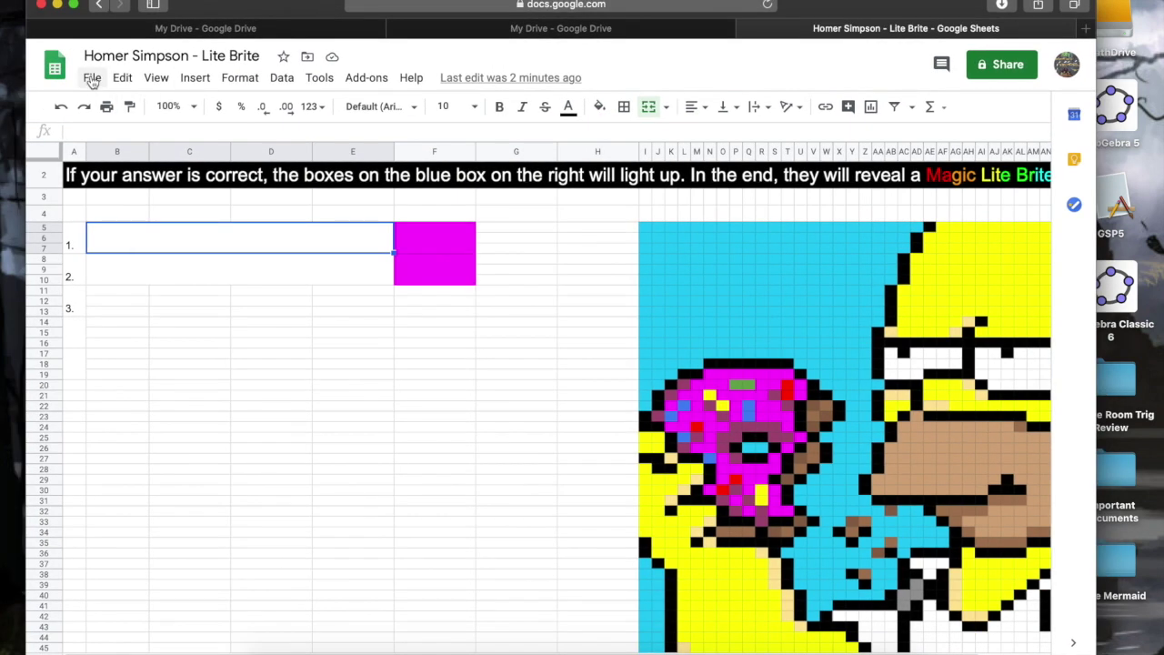
{"action": "left_click", "coordinate": [92, 78]}
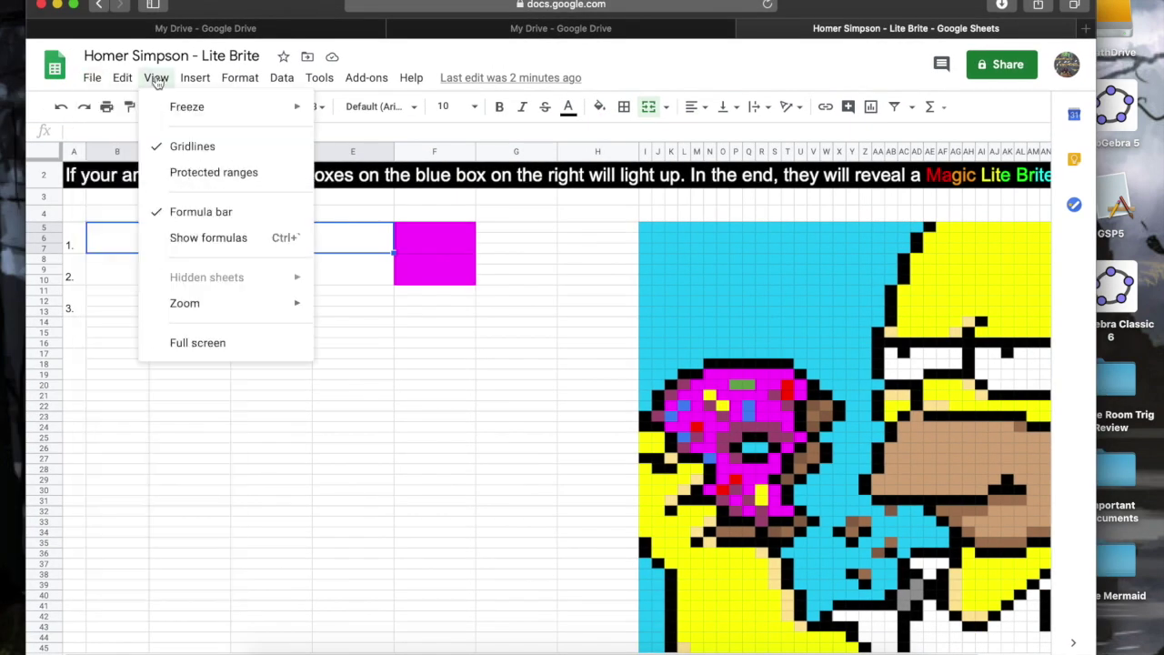
{"action": "mouse_move", "coordinate": [127, 80]}
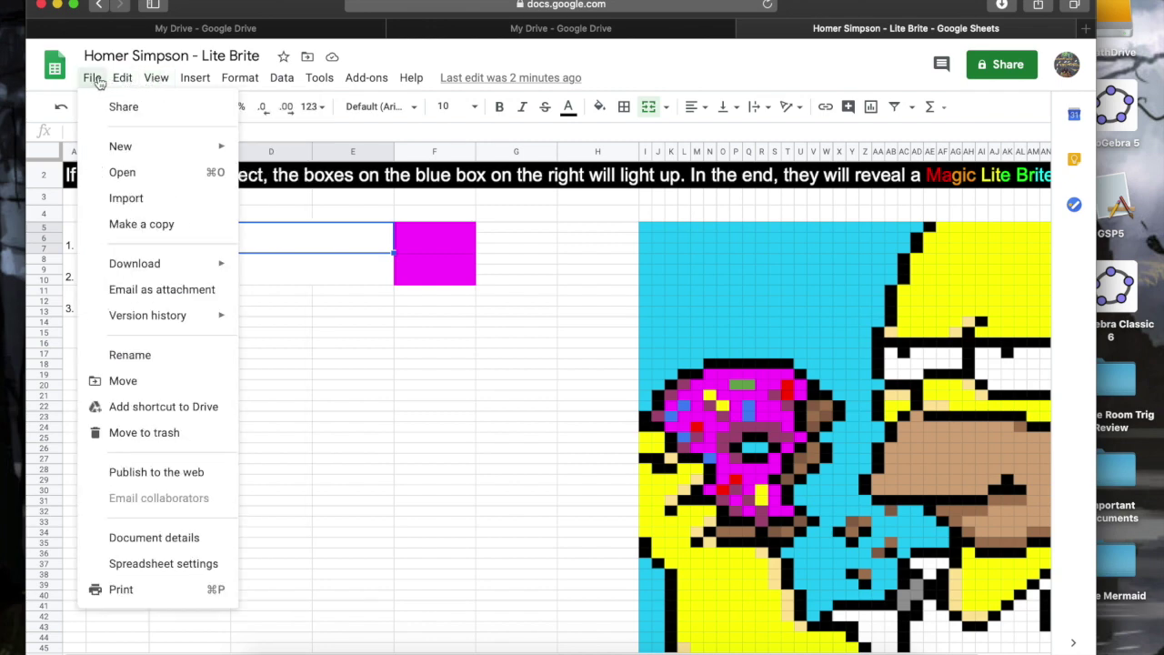
{"action": "mouse_move", "coordinate": [195, 82]}
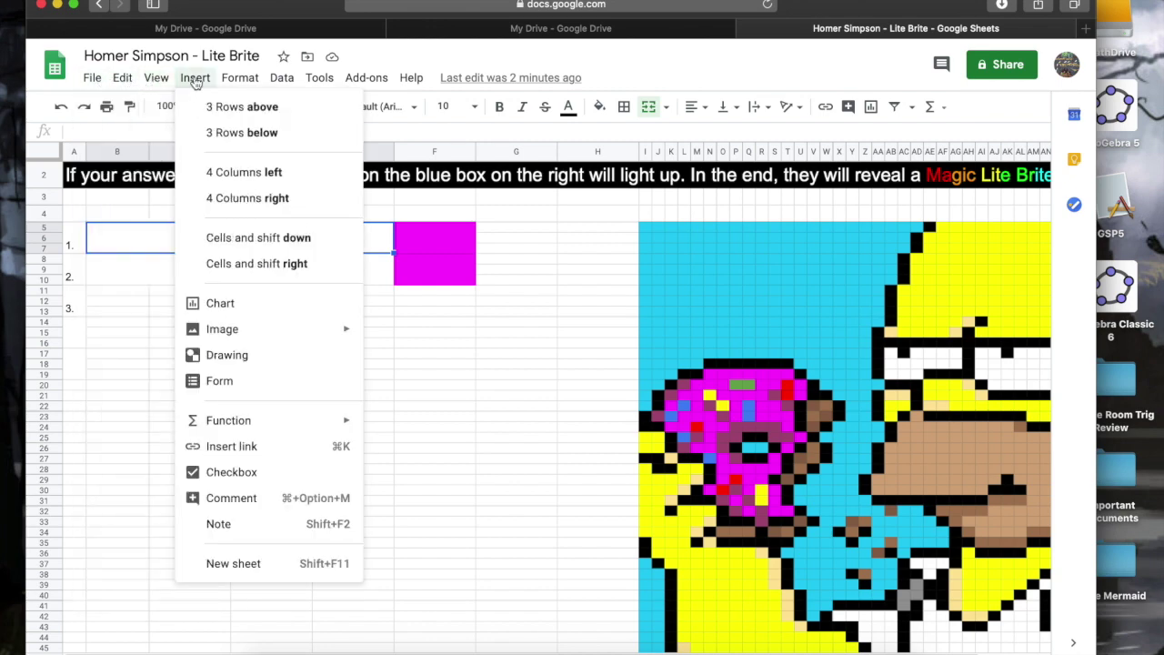
{"action": "mouse_move", "coordinate": [236, 333]}
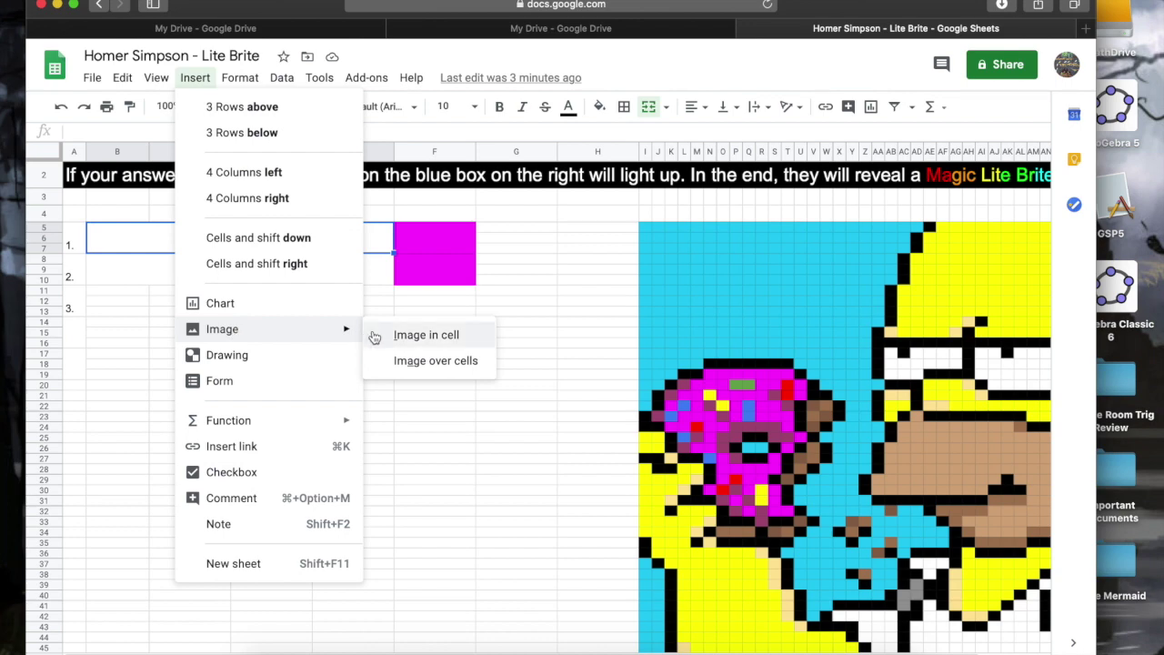
{"action": "left_click", "coordinate": [396, 338]}
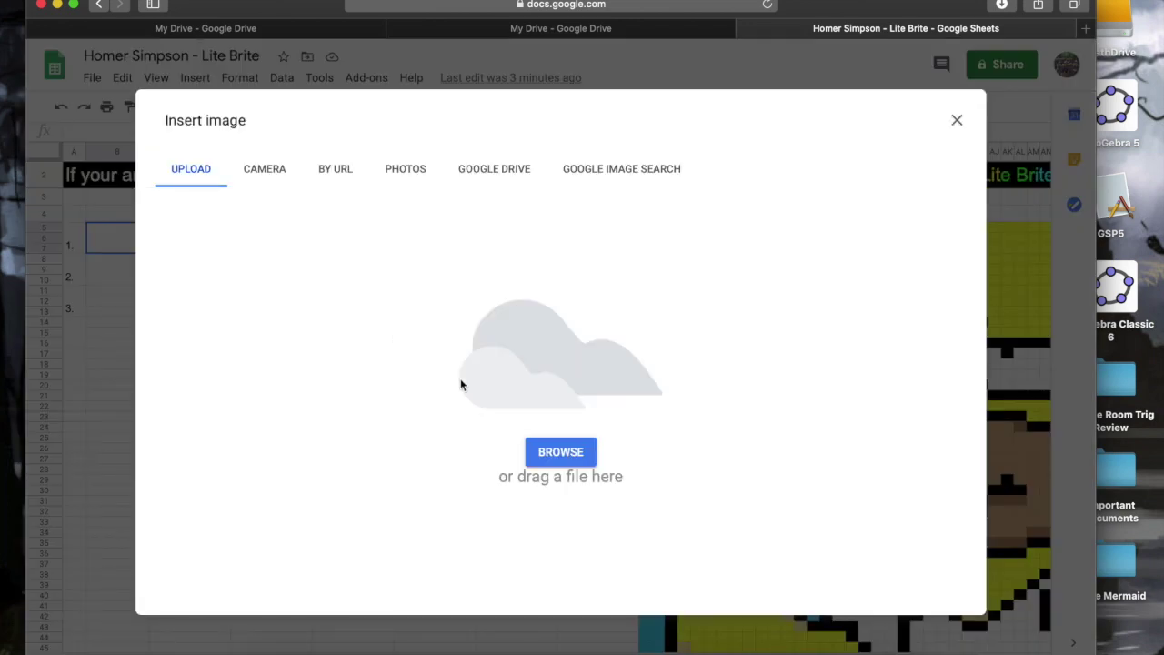
{"action": "left_click", "coordinate": [557, 459]}
{"action": "scroll", "coordinate": [464, 305], "scroll_direction": "down", "scroll_amount": 5}
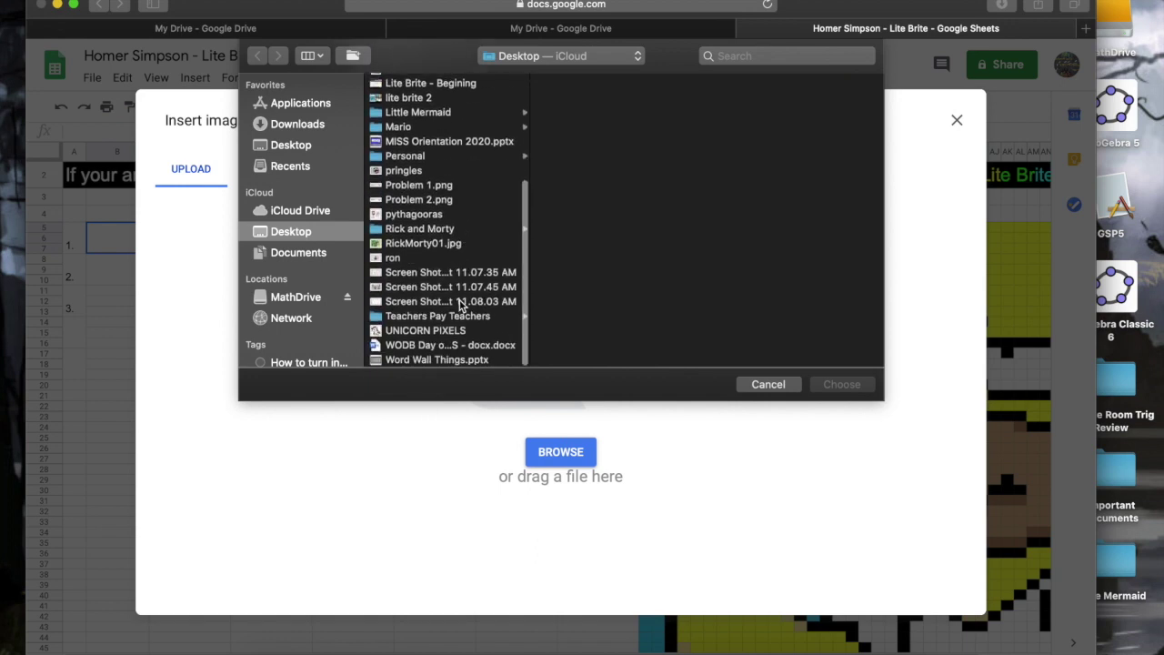
{"action": "left_click", "coordinate": [435, 189]}
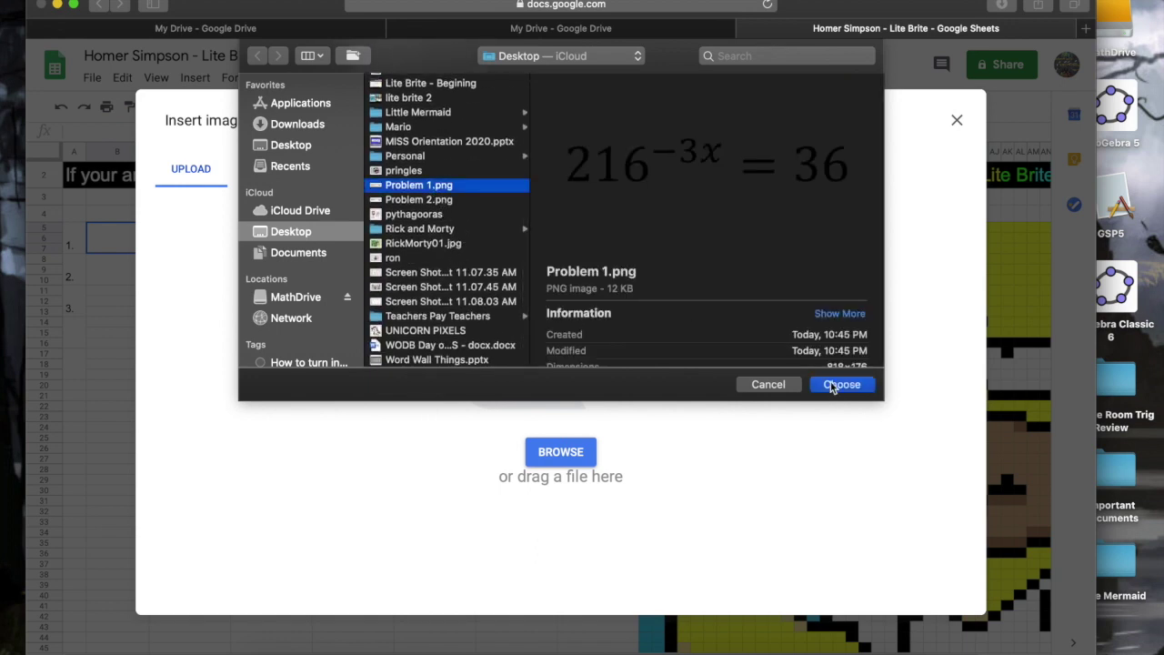
{"action": "left_click", "coordinate": [832, 386]}
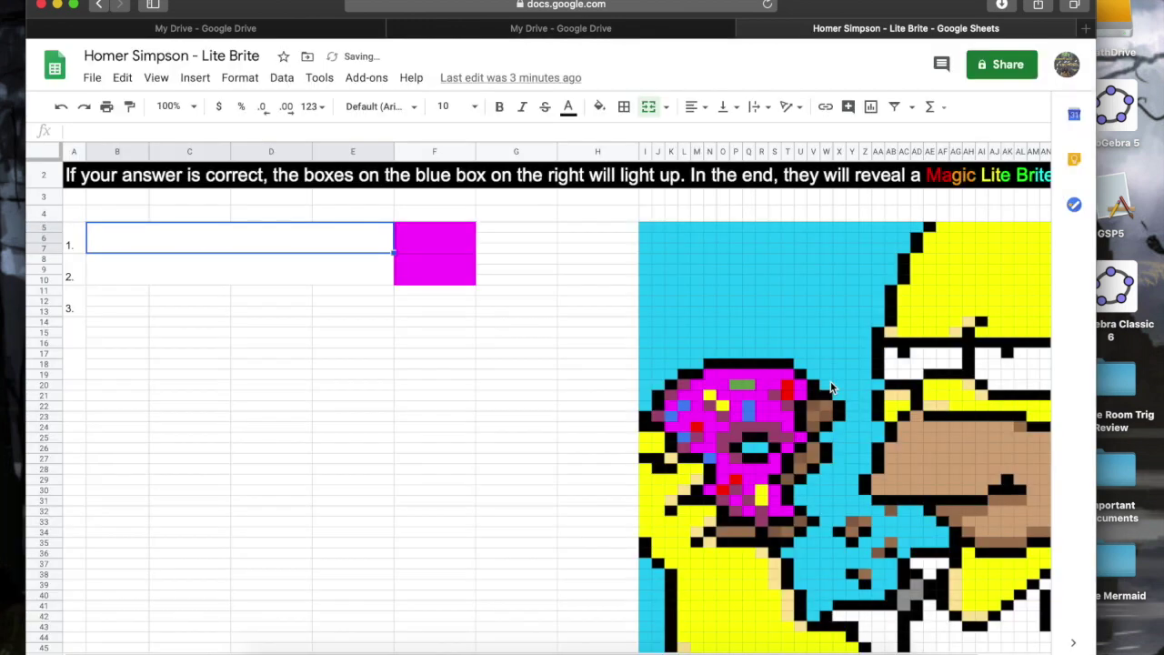
Move the selection between the question 1 equation cell and the empty question 2 cell.
{"action": "left_click", "coordinate": [252, 283]}
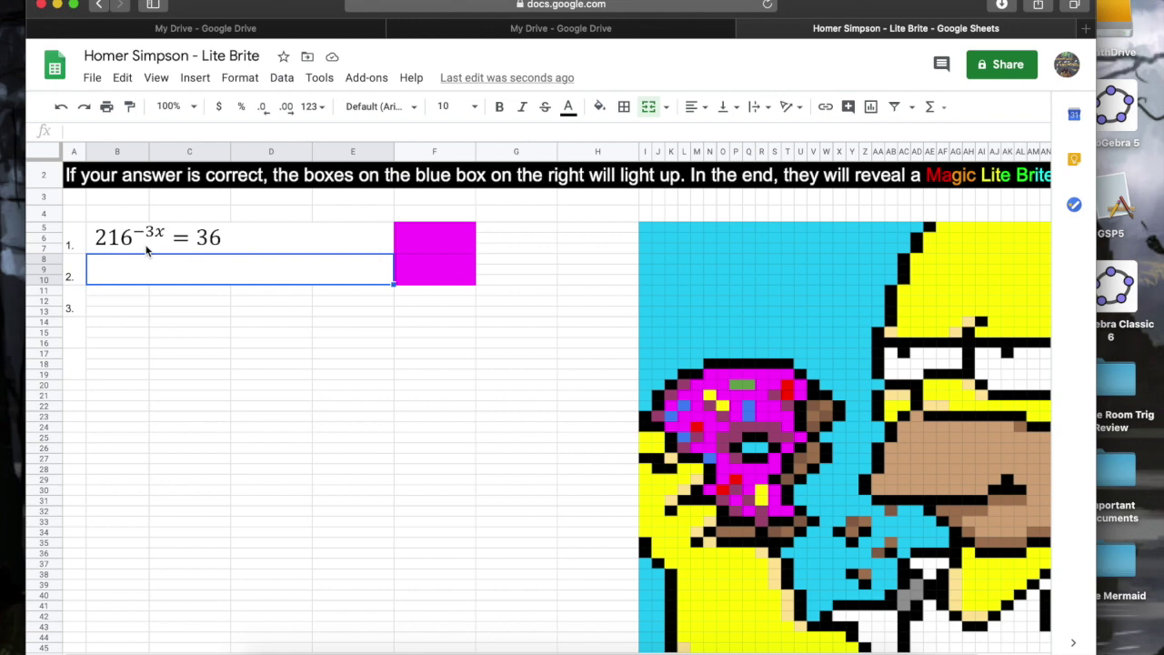
{"action": "left_click", "coordinate": [164, 231]}
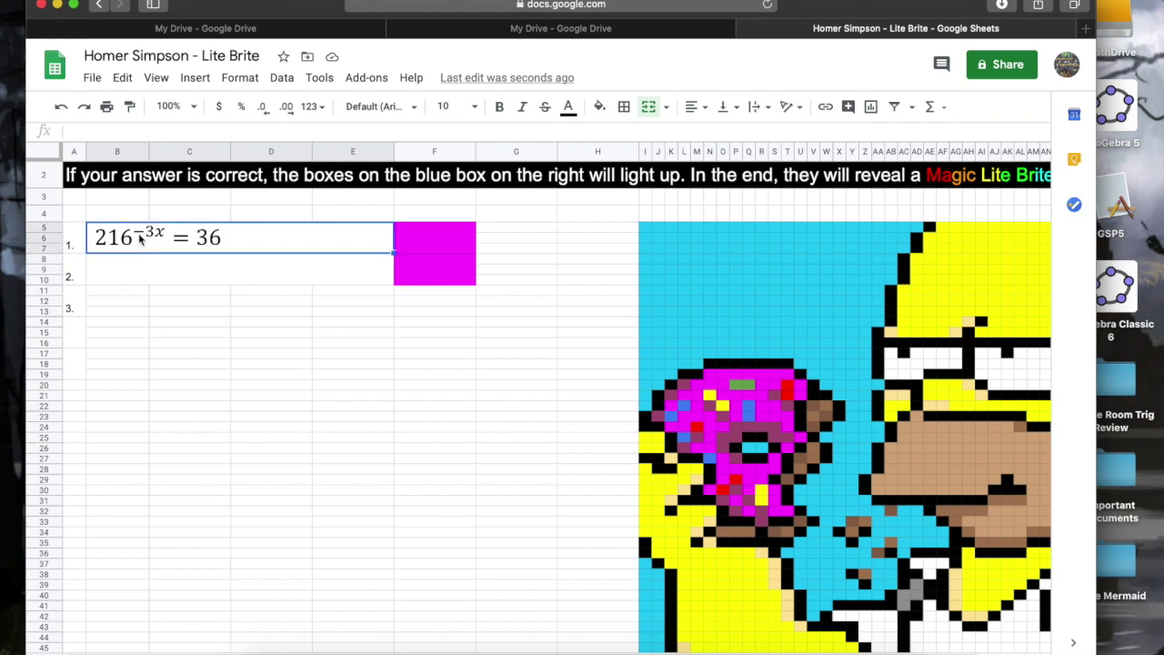
{"action": "left_click", "coordinate": [143, 278]}
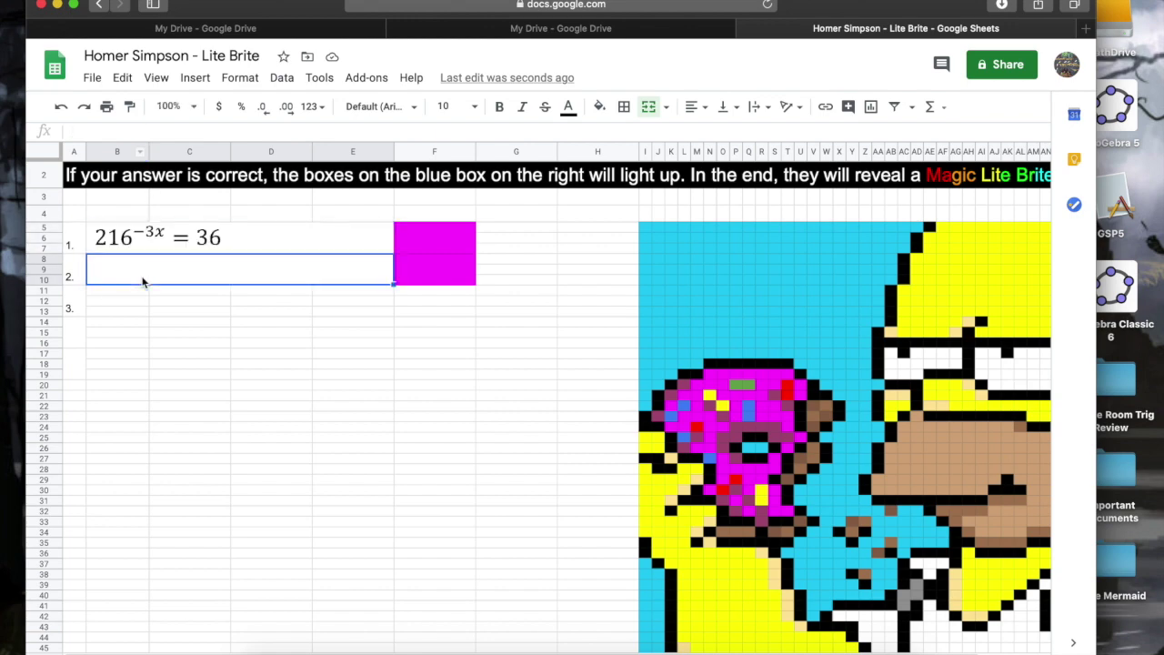
{"action": "left_click", "coordinate": [170, 241]}
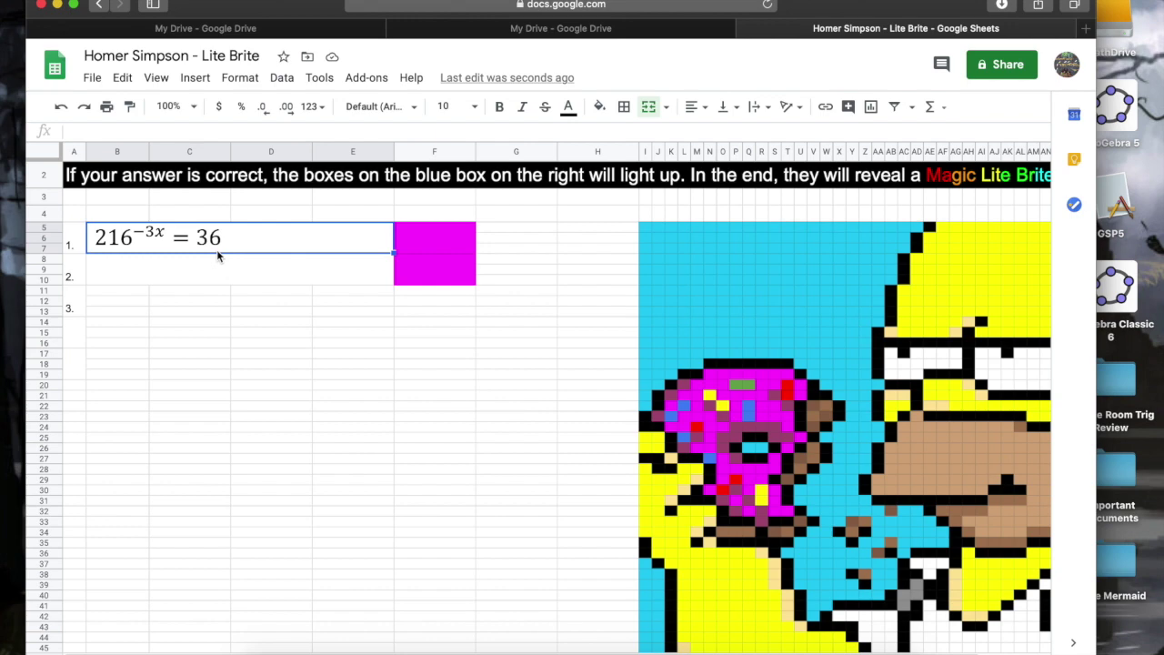
{"action": "left_click", "coordinate": [219, 276]}
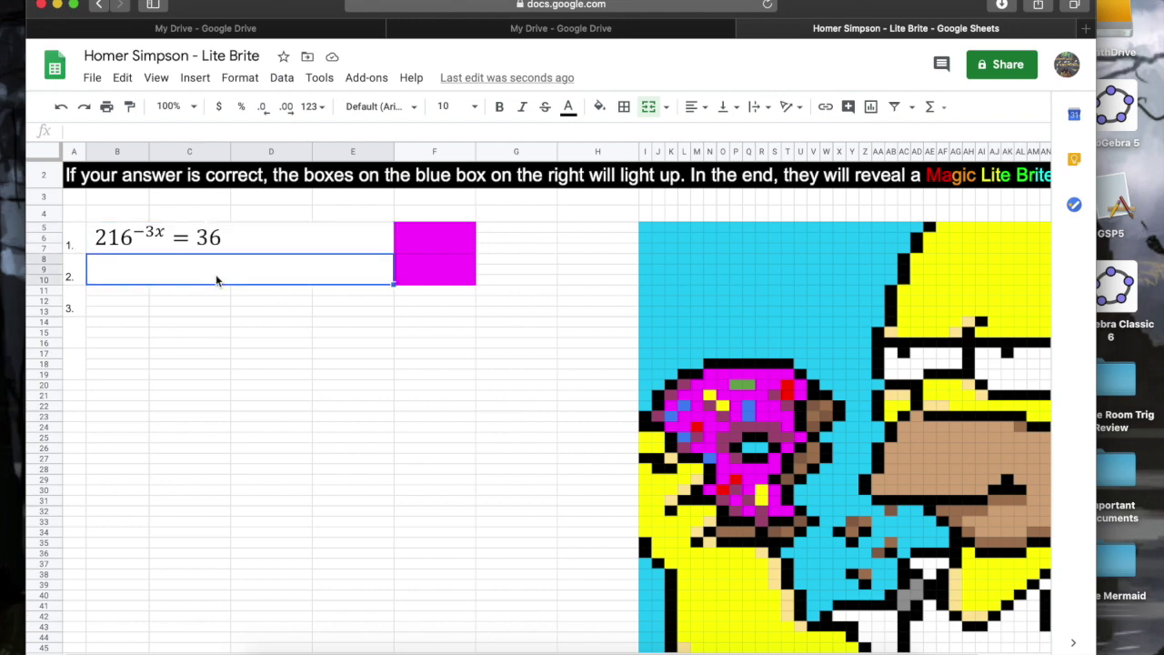
Insert Problem 2.png as an image in the question 2 cell.
{"action": "left_click", "coordinate": [195, 77]}
{"action": "mouse_move", "coordinate": [257, 341]}
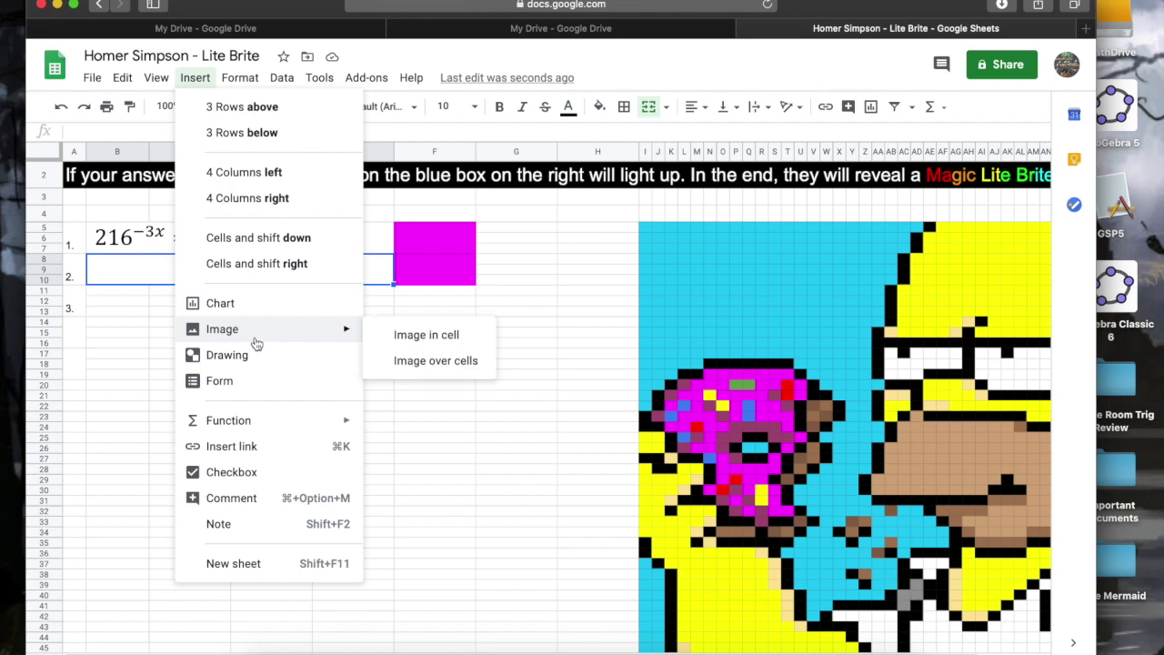
{"action": "left_click", "coordinate": [393, 344]}
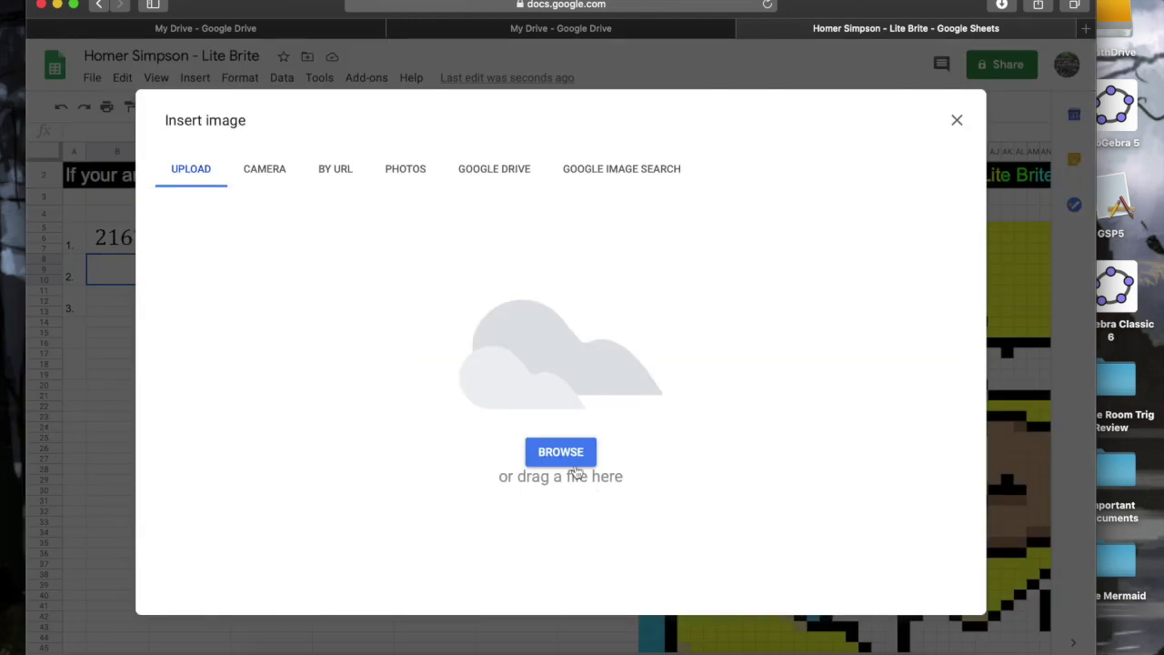
{"action": "left_click", "coordinate": [562, 460]}
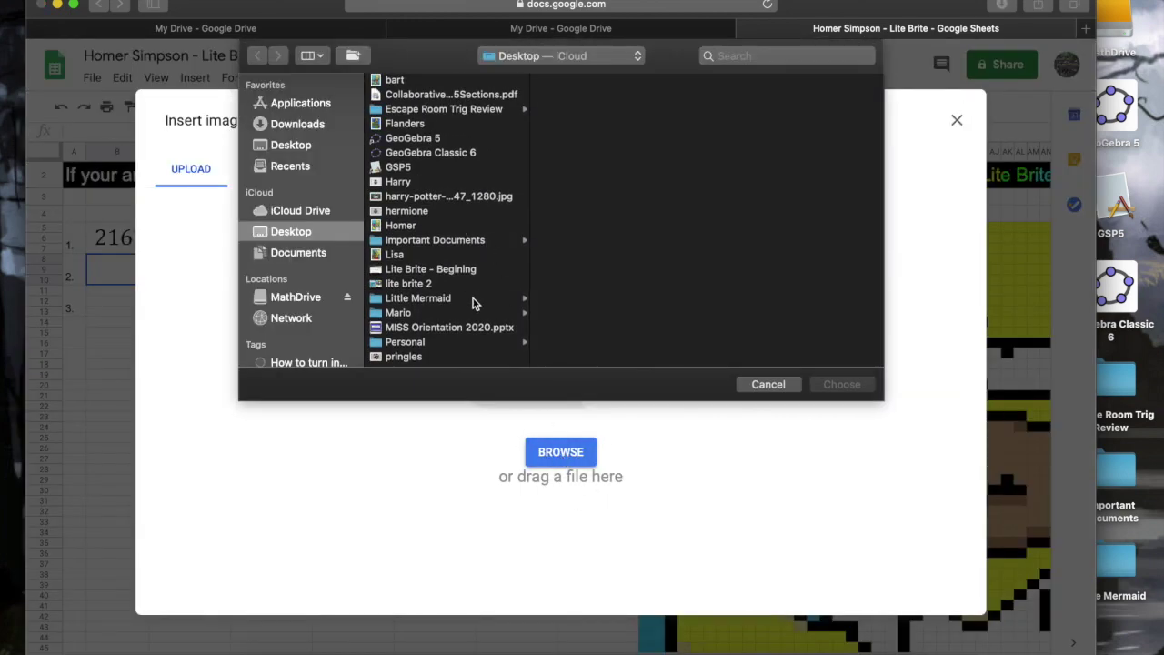
{"action": "scroll", "coordinate": [473, 298], "scroll_direction": "down", "scroll_amount": 4}
{"action": "left_click", "coordinate": [455, 272]}
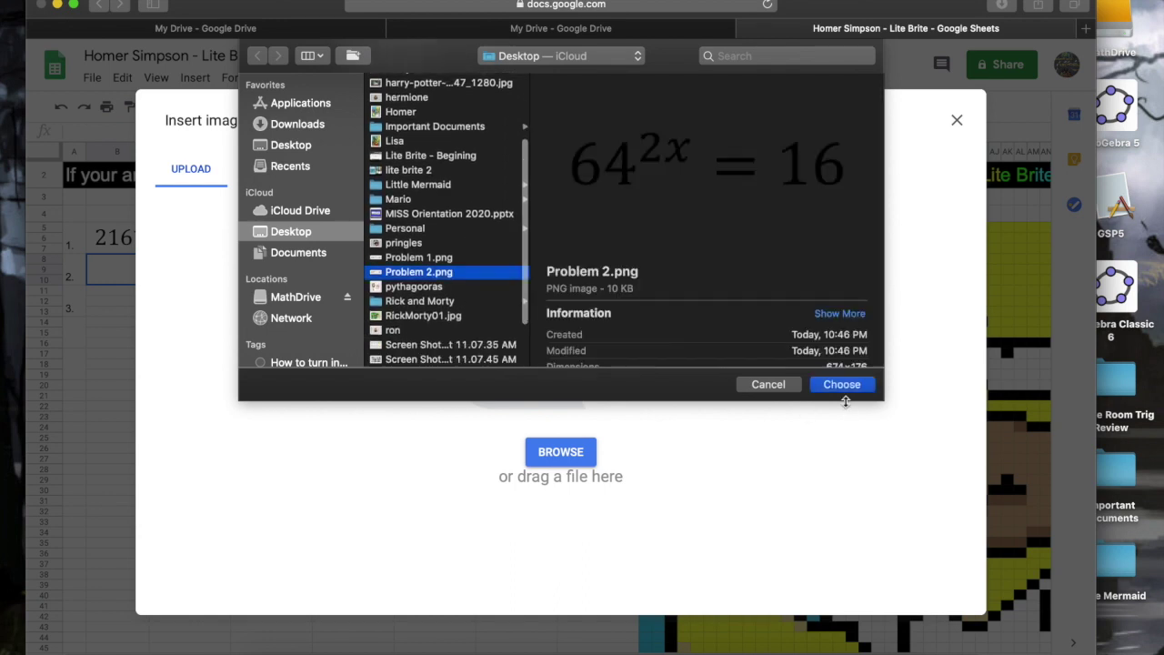
{"action": "left_click", "coordinate": [839, 385]}
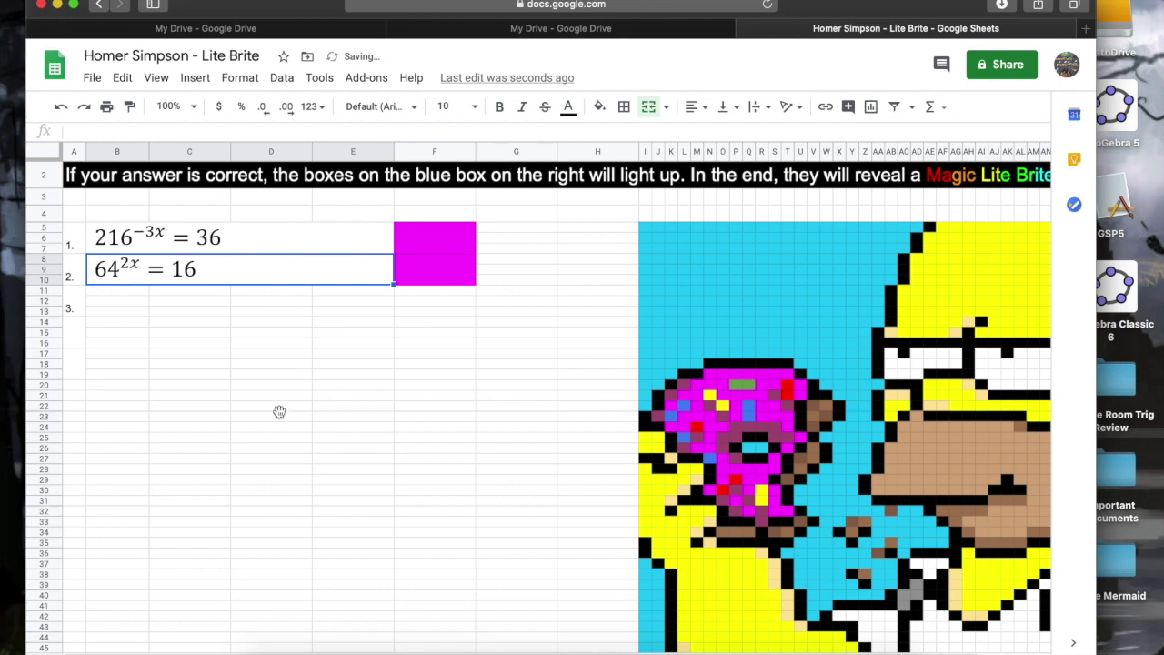
Select cell D20 and adjust the width of column D.
{"action": "left_click", "coordinate": [270, 387]}
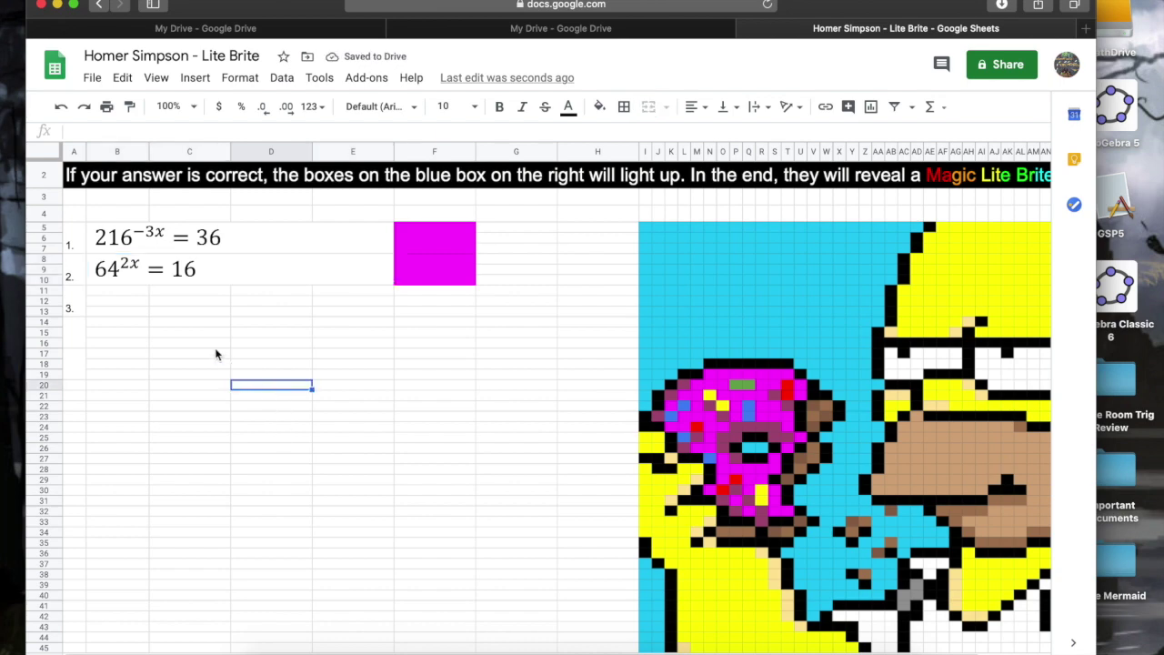
{"action": "left_click_drag", "start_coordinate": [312, 149], "coordinate": [242, 152]}
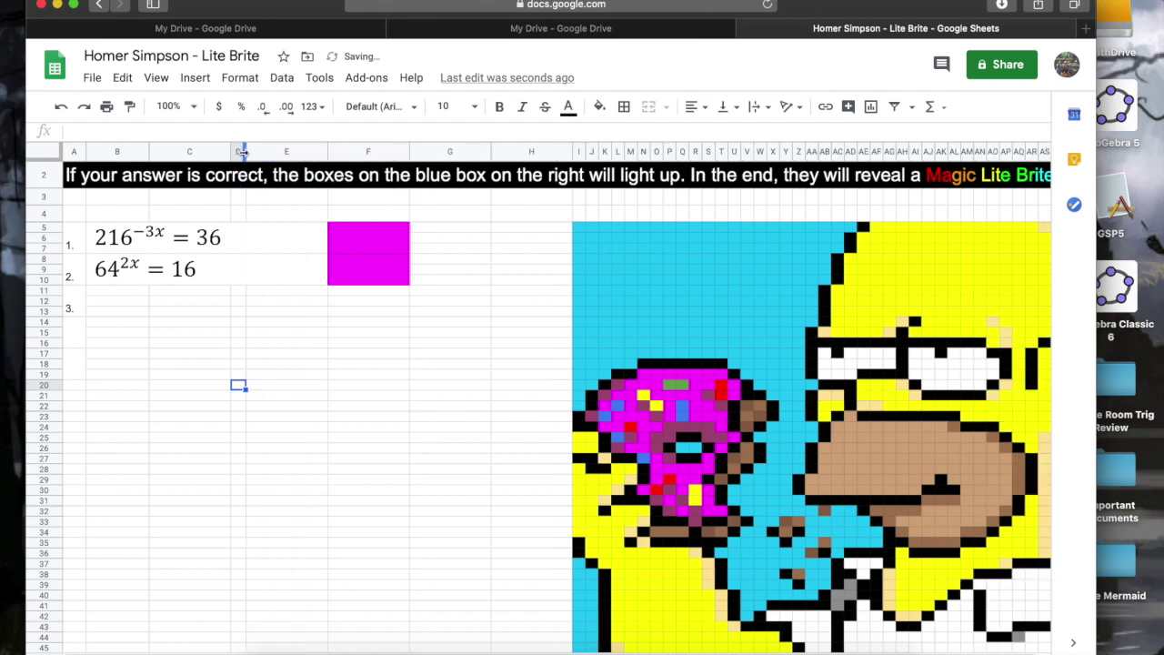
{"action": "left_click_drag", "start_coordinate": [242, 152], "coordinate": [295, 159]}
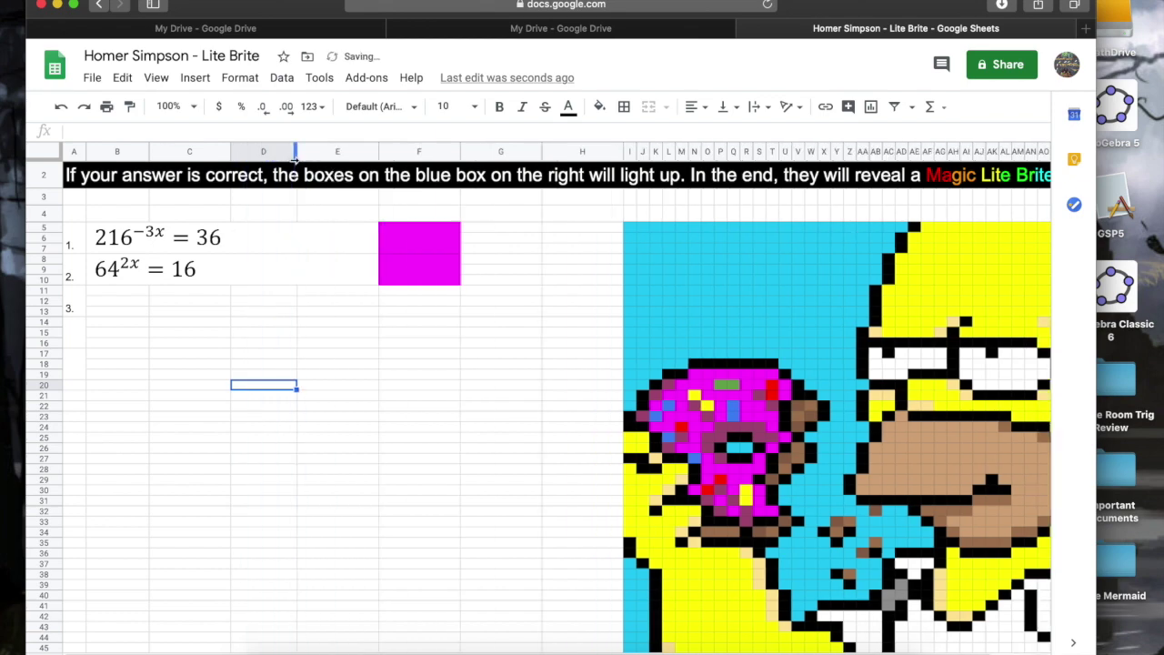
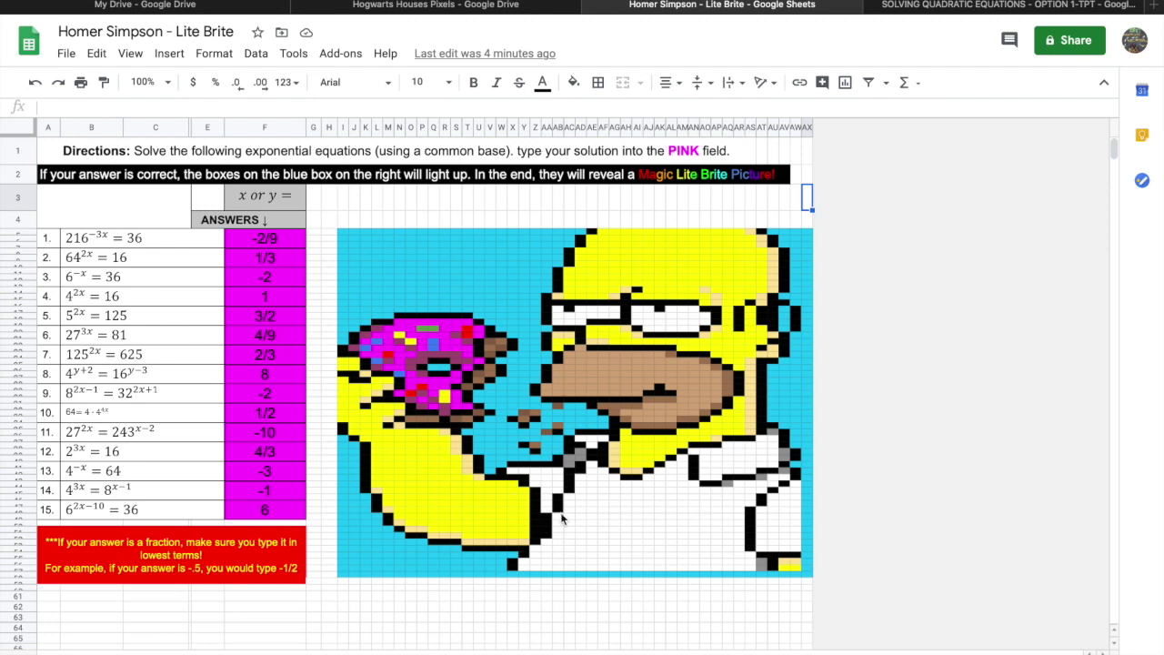
Select a column of picture pixels, another pixel block, and cells on Homer's nose and forehead.
{"action": "left_click", "coordinate": [536, 493]}
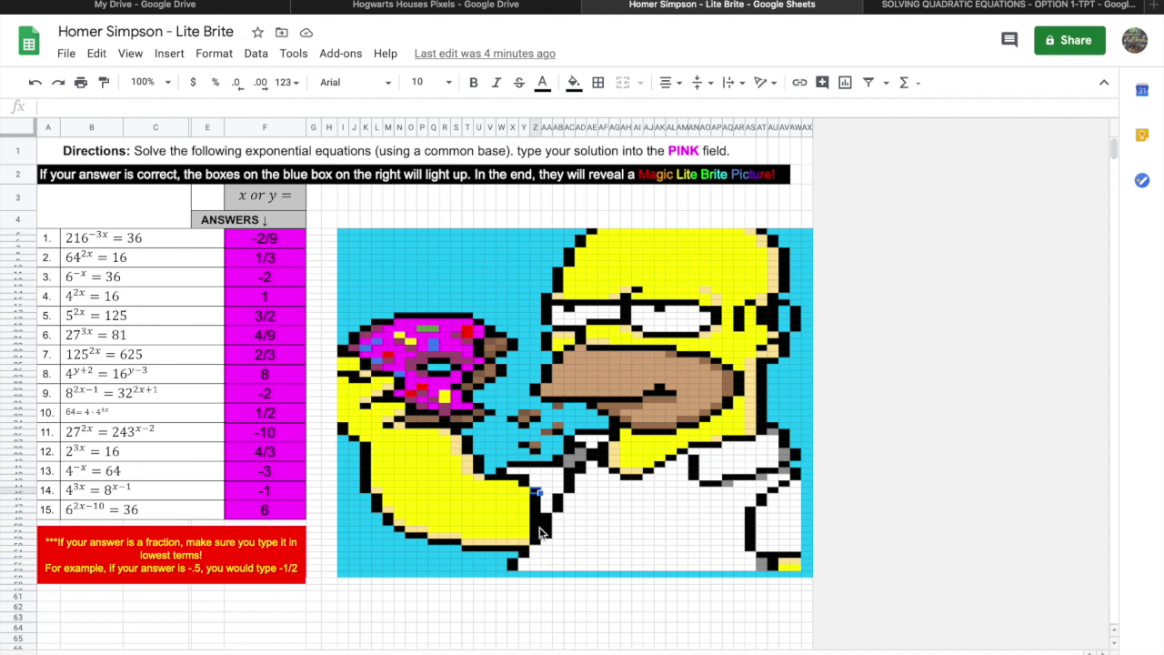
{"action": "left_click_drag", "start_coordinate": [537, 493], "coordinate": [535, 540]}
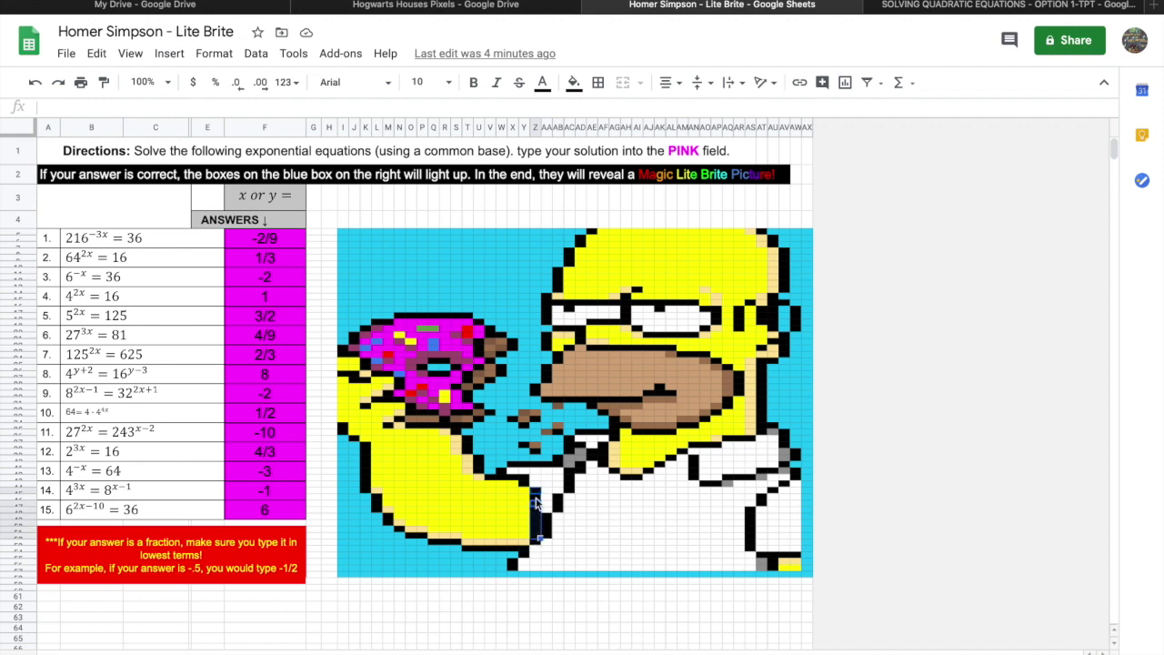
{"action": "left_click_drag", "start_coordinate": [546, 523], "coordinate": [593, 459]}
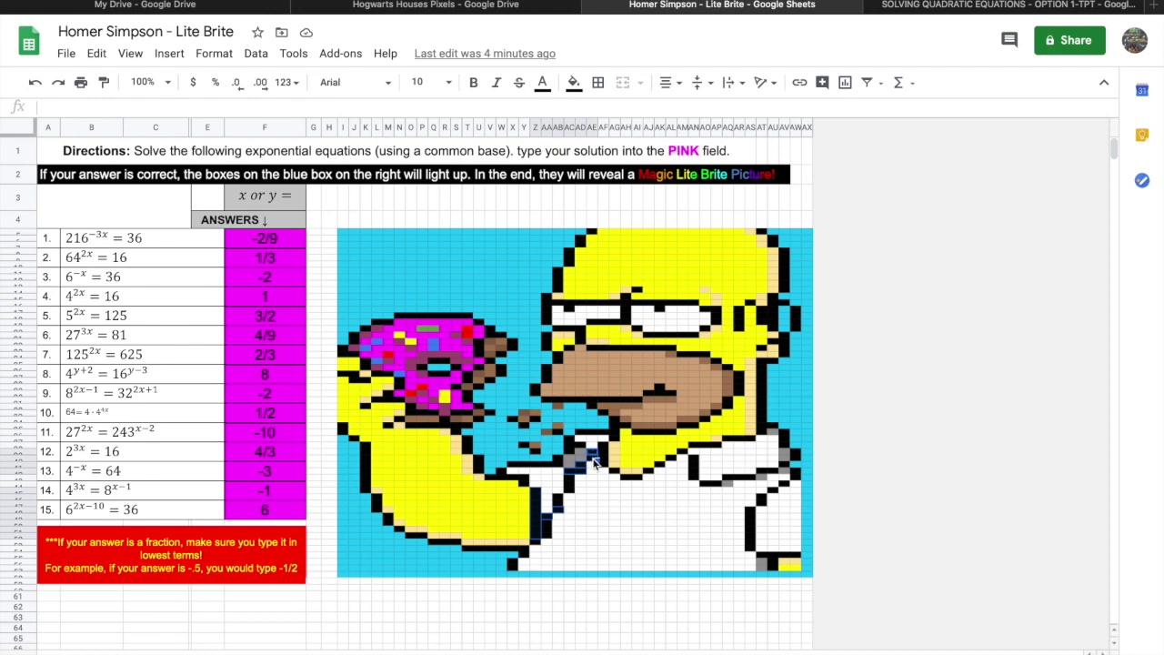
{"action": "left_click", "coordinate": [548, 400]}
{"action": "left_click_drag", "start_coordinate": [575, 407], "coordinate": [598, 403]}
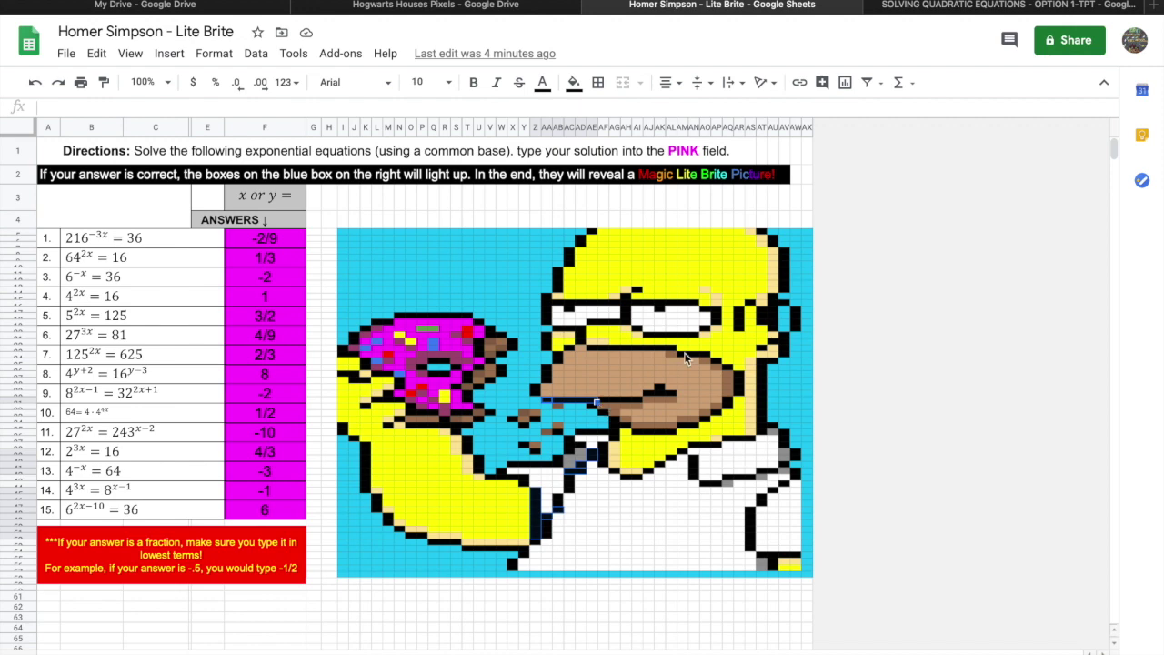
{"action": "left_click_drag", "start_coordinate": [626, 295], "coordinate": [626, 323]}
Add Homer's head-edge and forehead-edge cells and the donut's top and left edge cells to the selection.
{"action": "left_click_drag", "start_coordinate": [784, 252], "coordinate": [786, 293]}
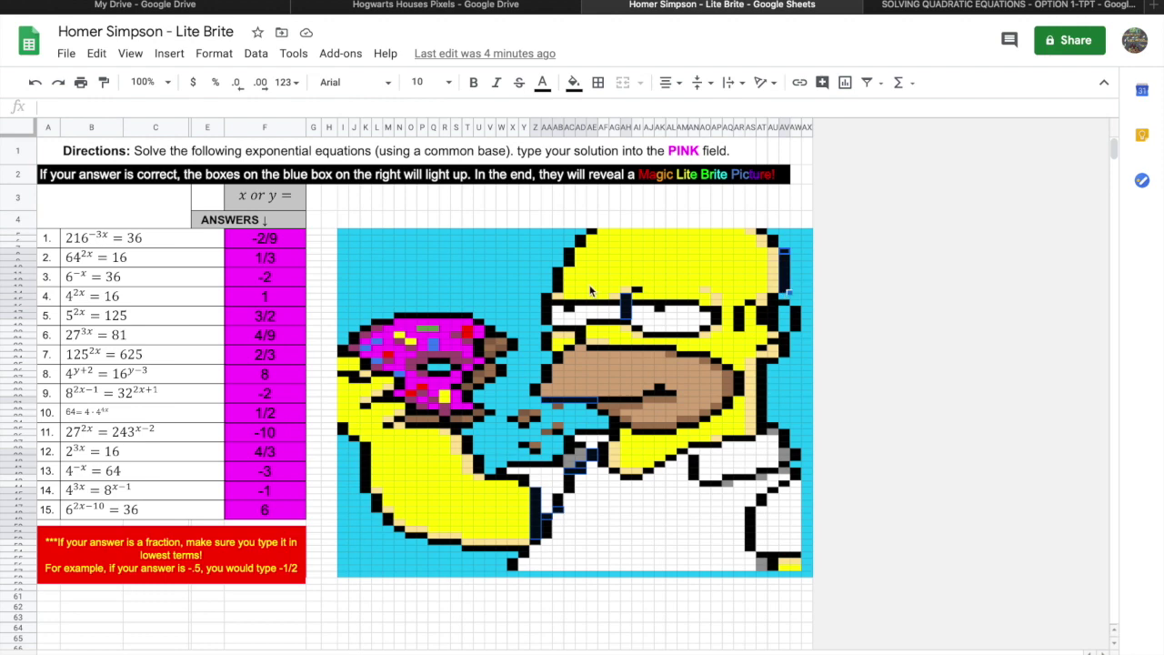
{"action": "left_click_drag", "start_coordinate": [559, 270], "coordinate": [559, 289]}
{"action": "left_click_drag", "start_coordinate": [400, 316], "coordinate": [471, 320]}
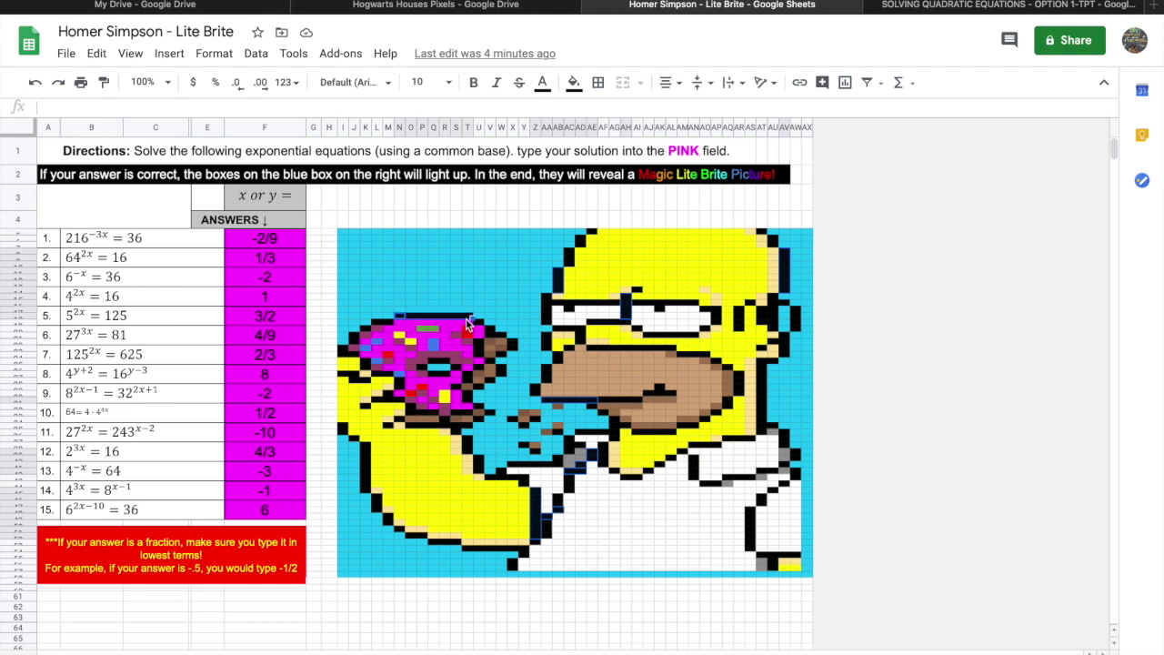
{"action": "left_click_drag", "start_coordinate": [356, 335], "coordinate": [339, 373]}
{"action": "left_click", "coordinate": [345, 375]}
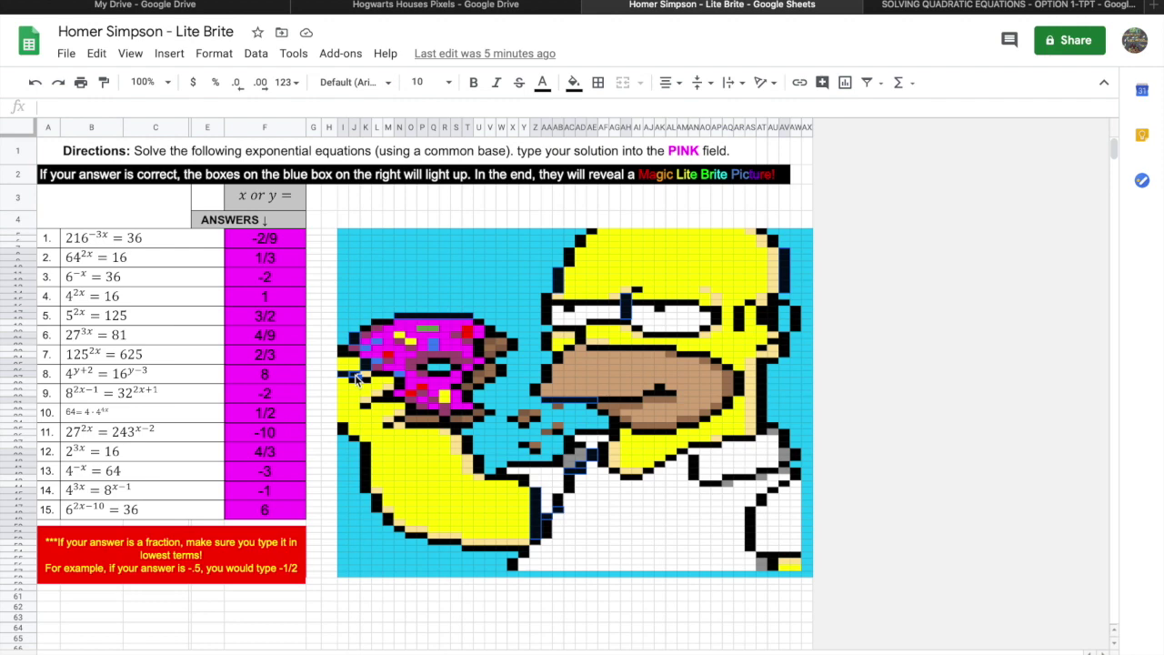
{"action": "right_click", "coordinate": [356, 379]}
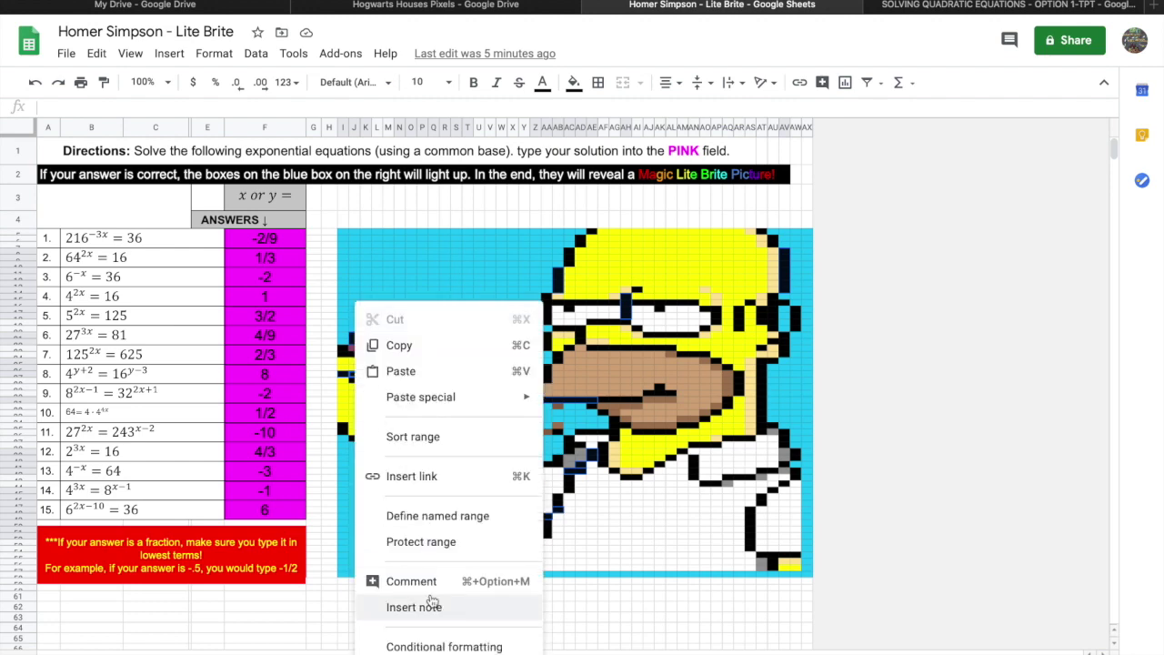
Create a conditional formatting rule with the custom formula =$F$5="-2/9".
{"action": "left_click", "coordinate": [440, 647]}
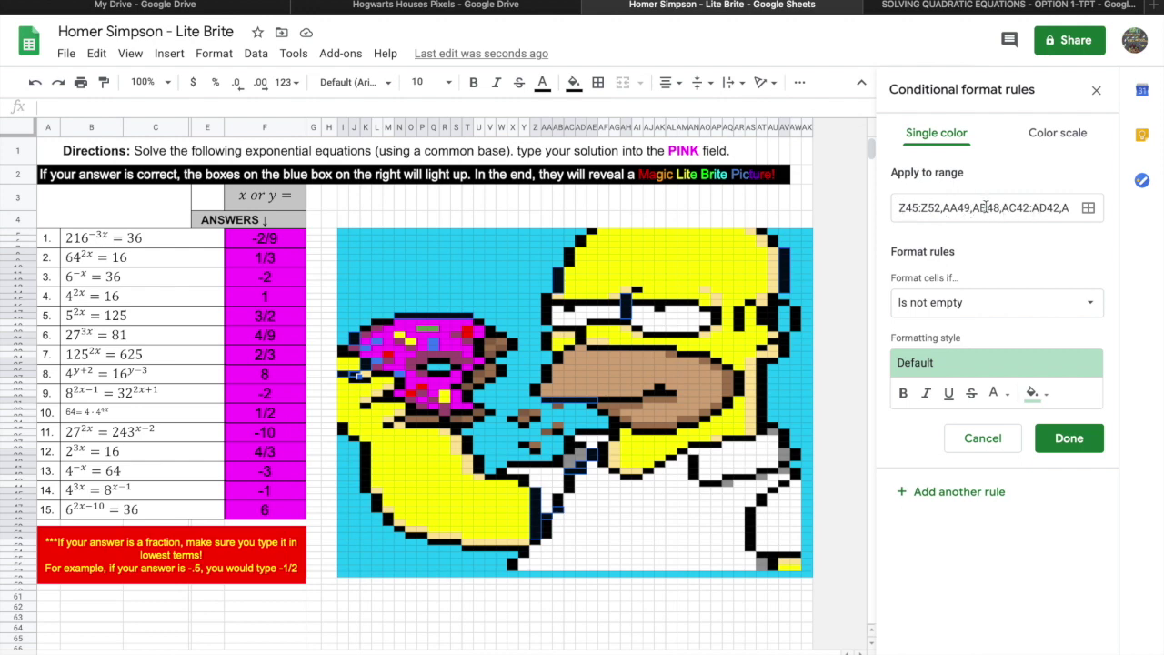
{"action": "left_click", "coordinate": [996, 316]}
{"action": "scroll", "coordinate": [990, 557], "scroll_direction": "down", "scroll_amount": 3}
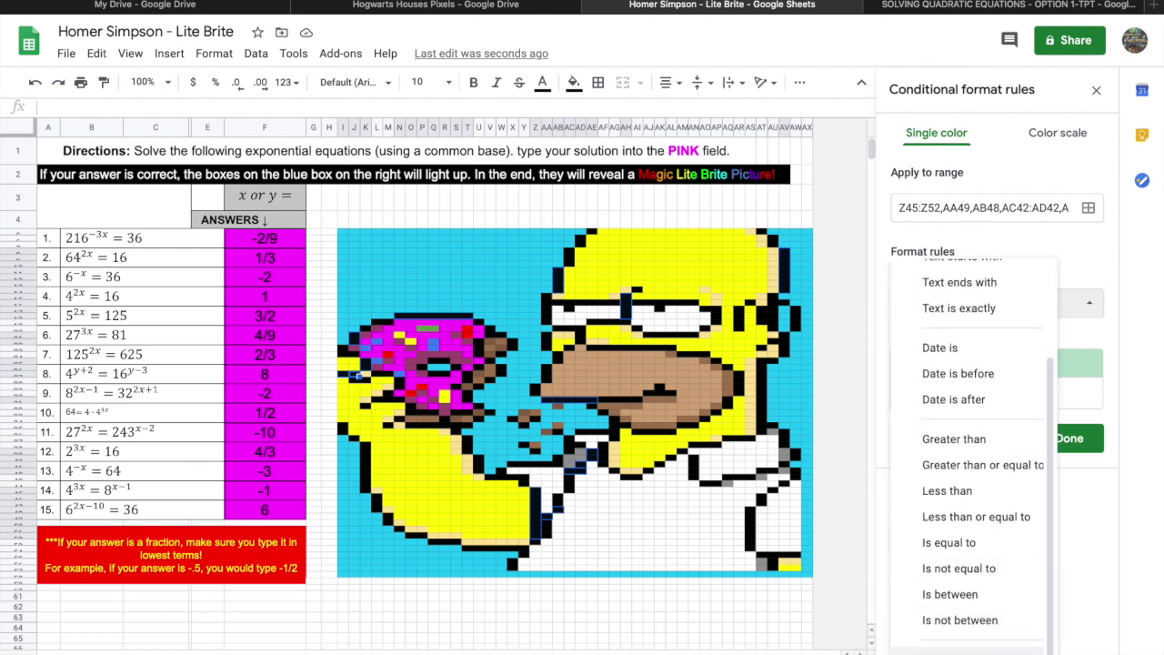
{"action": "left_click", "coordinate": [964, 649]}
{"action": "left_click", "coordinate": [946, 340]}
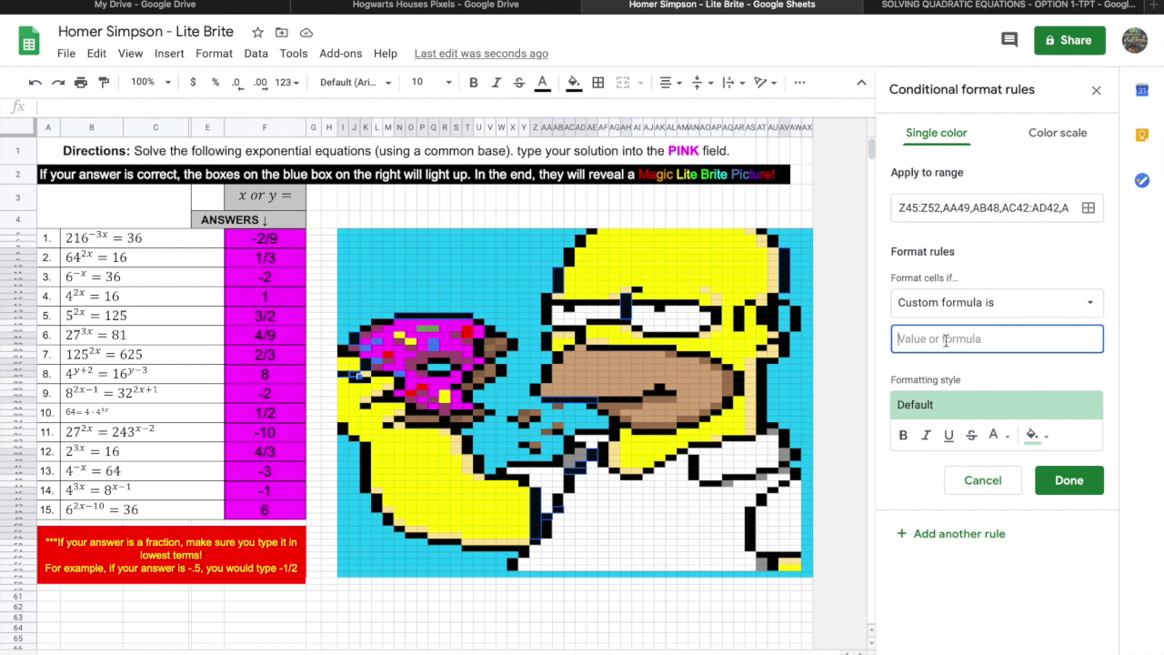
{"action": "type", "text": "=$"}
{"action": "type", "text": "F$5="}
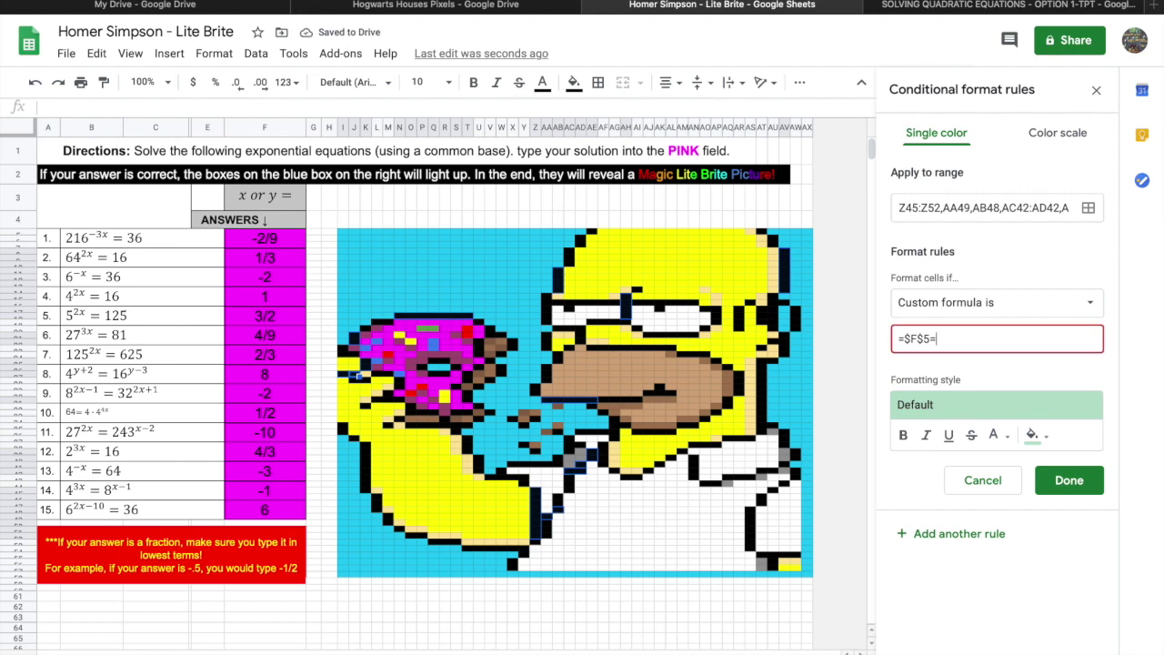
{"action": "type", "text": "\"-2/9\""}
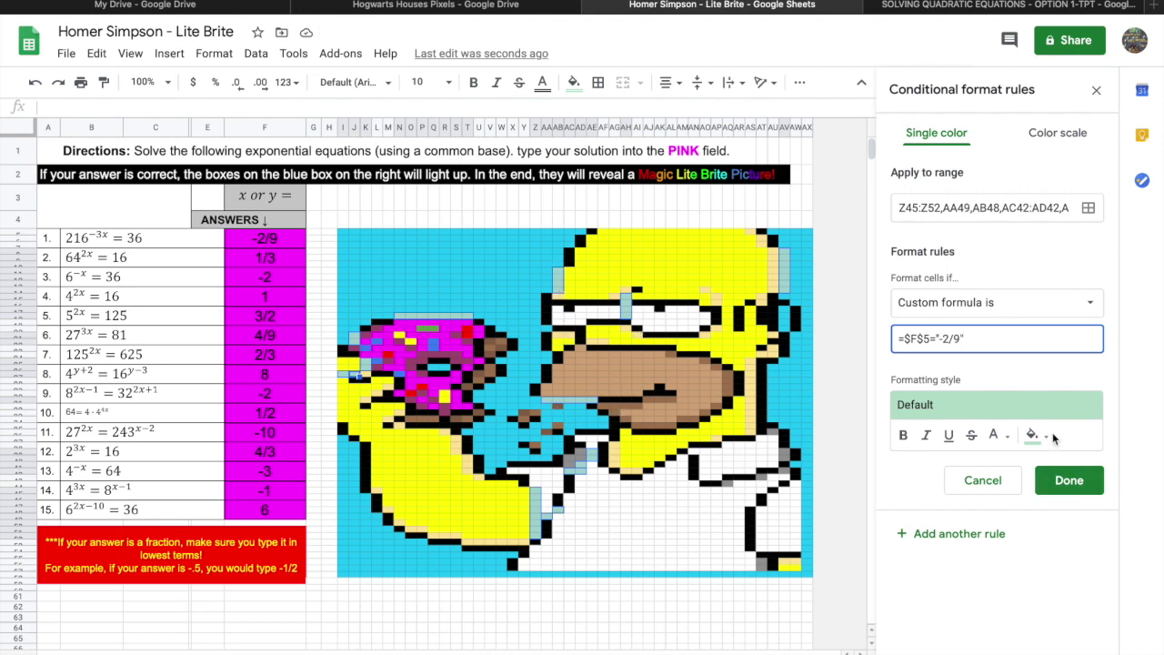
Give the -2/9 rule a black fill and start another rule.
{"action": "left_click", "coordinate": [1051, 440]}
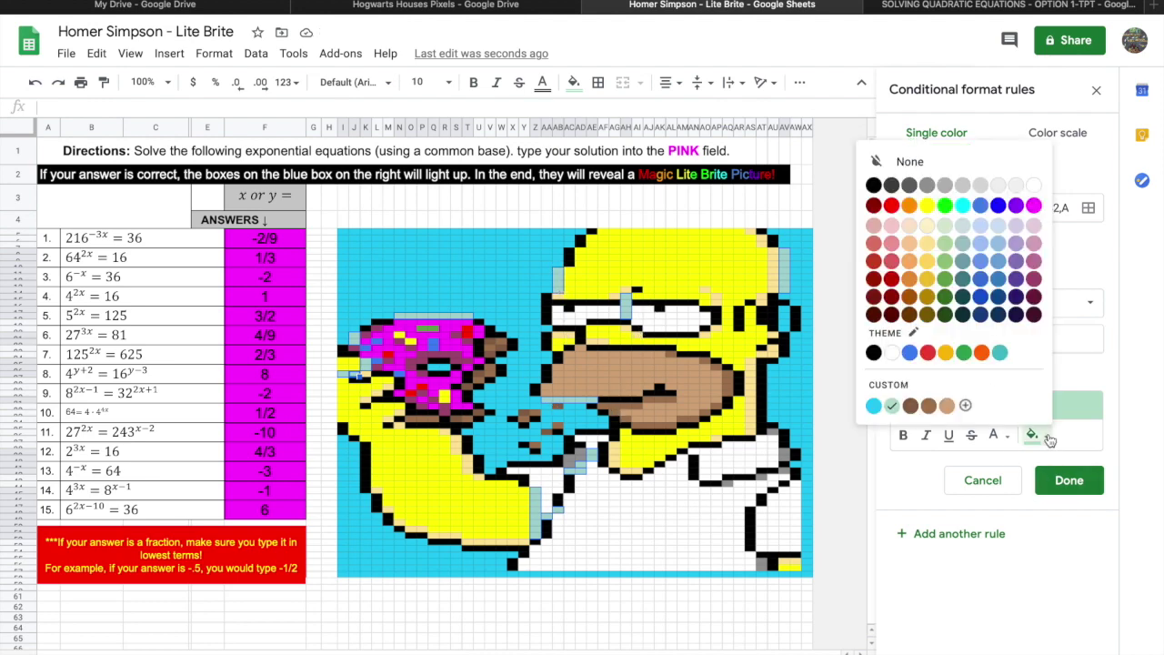
{"action": "left_click", "coordinate": [878, 359]}
{"action": "left_click_drag", "start_coordinate": [975, 340], "coordinate": [888, 340]}
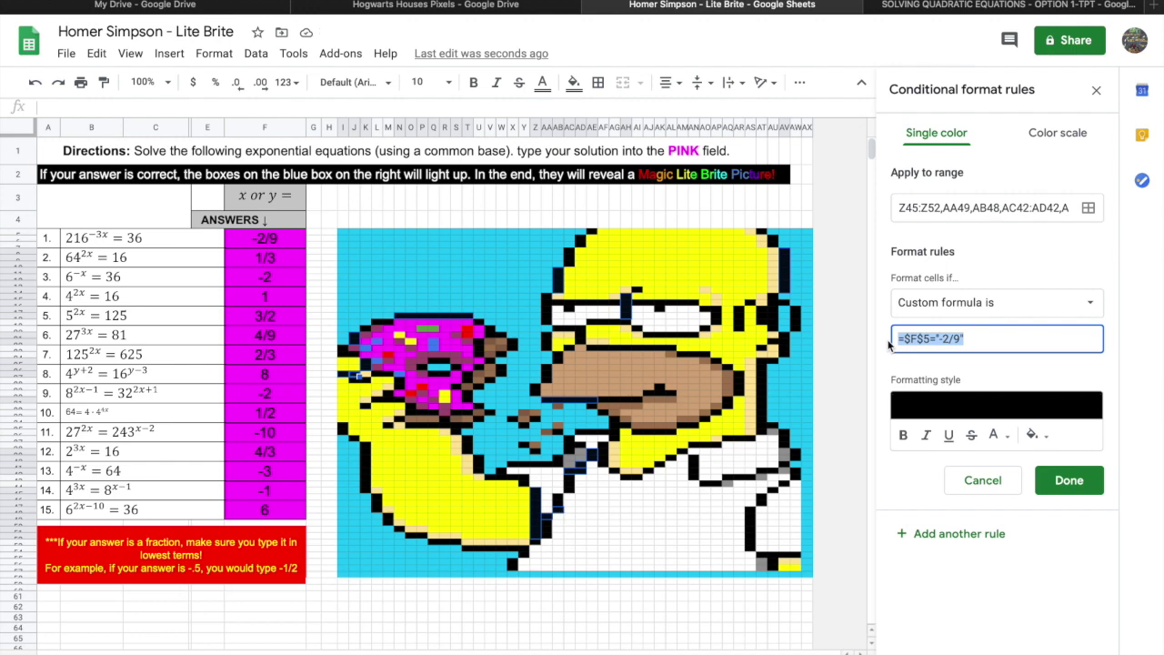
{"action": "left_click", "coordinate": [968, 538]}
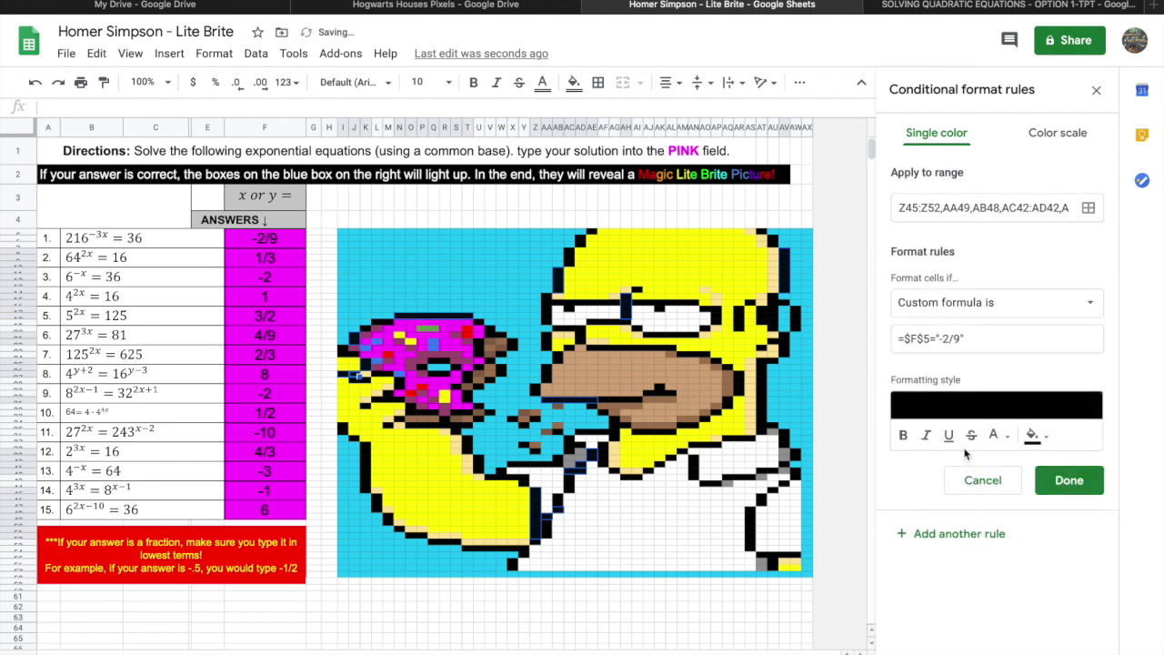
Set the new rule to =$F$5="" with cyan fill, then clear F5 to test it.
{"action": "left_click", "coordinate": [966, 340]}
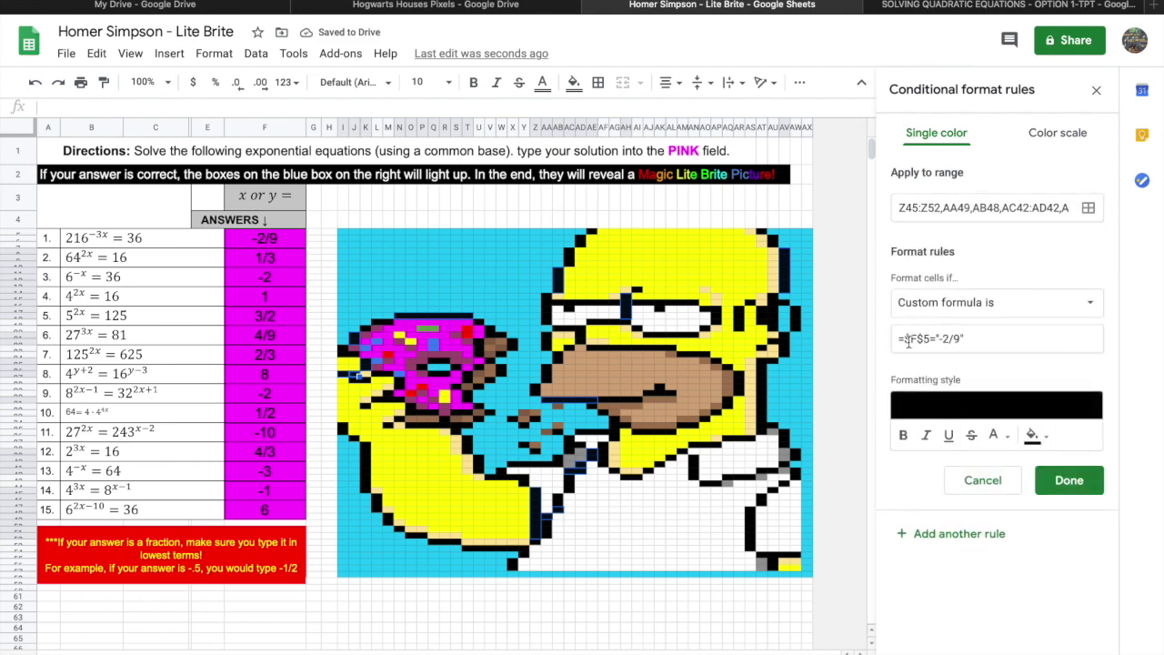
{"action": "left_click", "coordinate": [958, 341]}
{"action": "key", "text": "BackSpace"}
{"action": "key", "text": "BackSpace"}
{"action": "key", "text": "BackSpace"}
{"action": "key", "text": "BackSpace"}
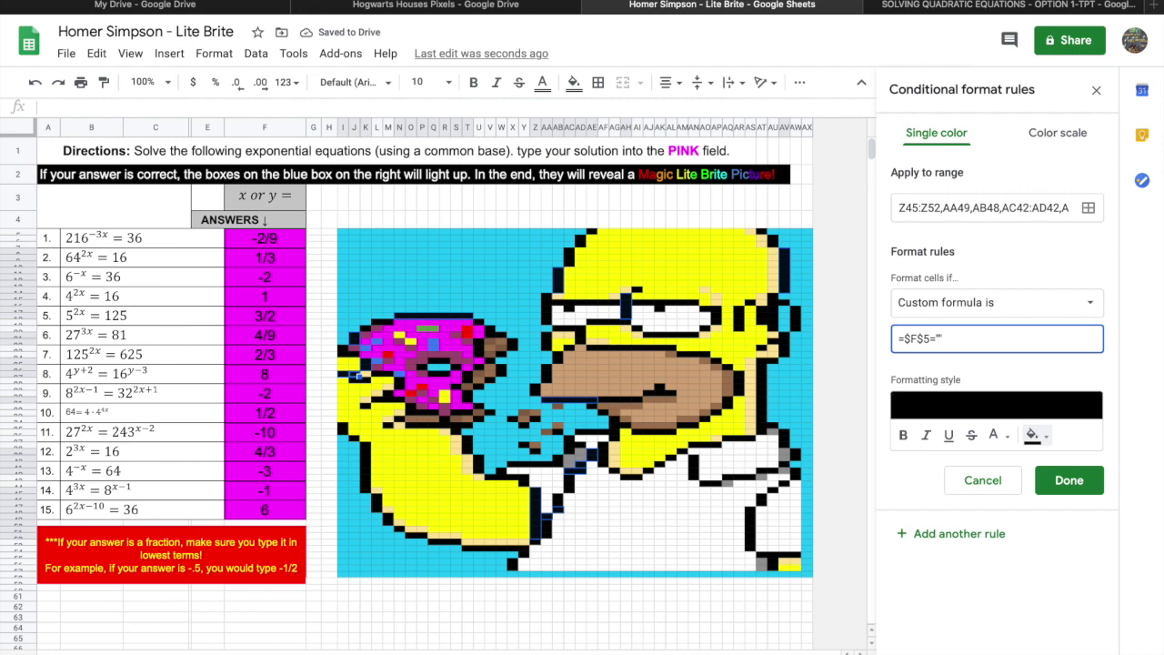
{"action": "left_click", "coordinate": [1050, 440]}
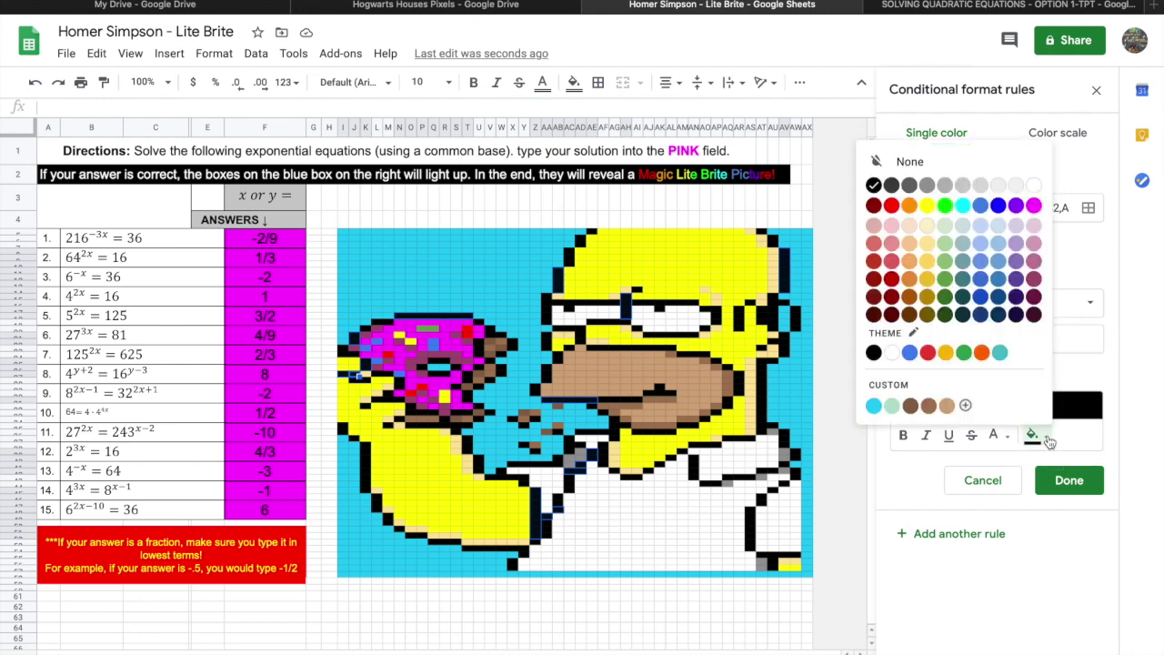
{"action": "left_click", "coordinate": [873, 405]}
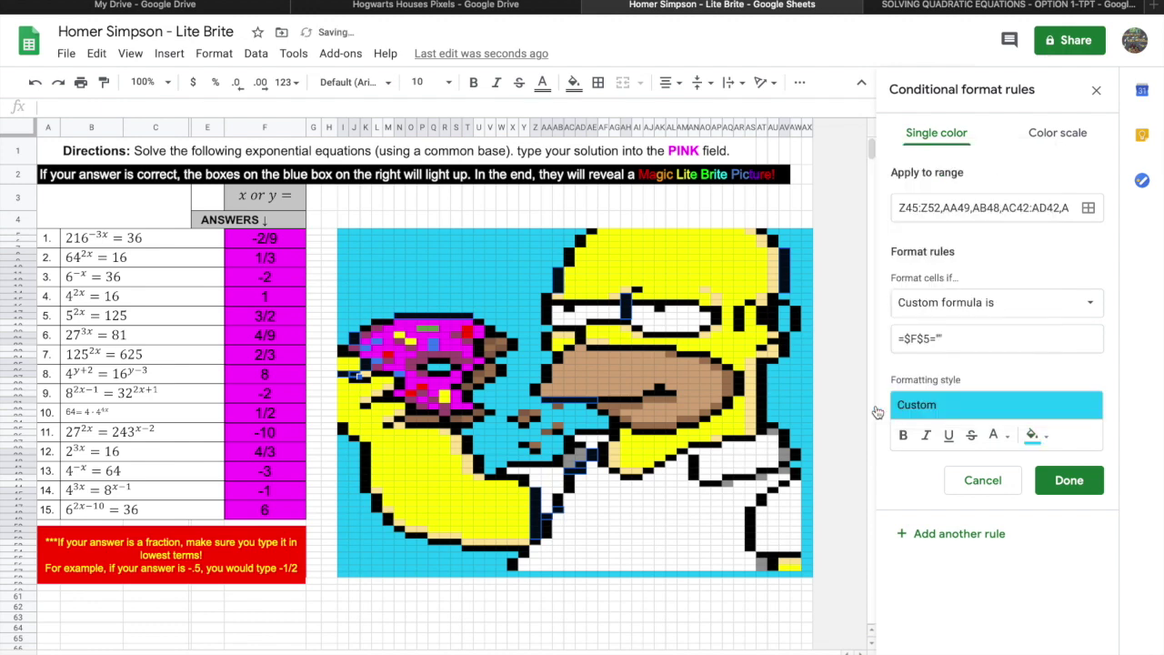
{"action": "left_click", "coordinate": [1057, 480]}
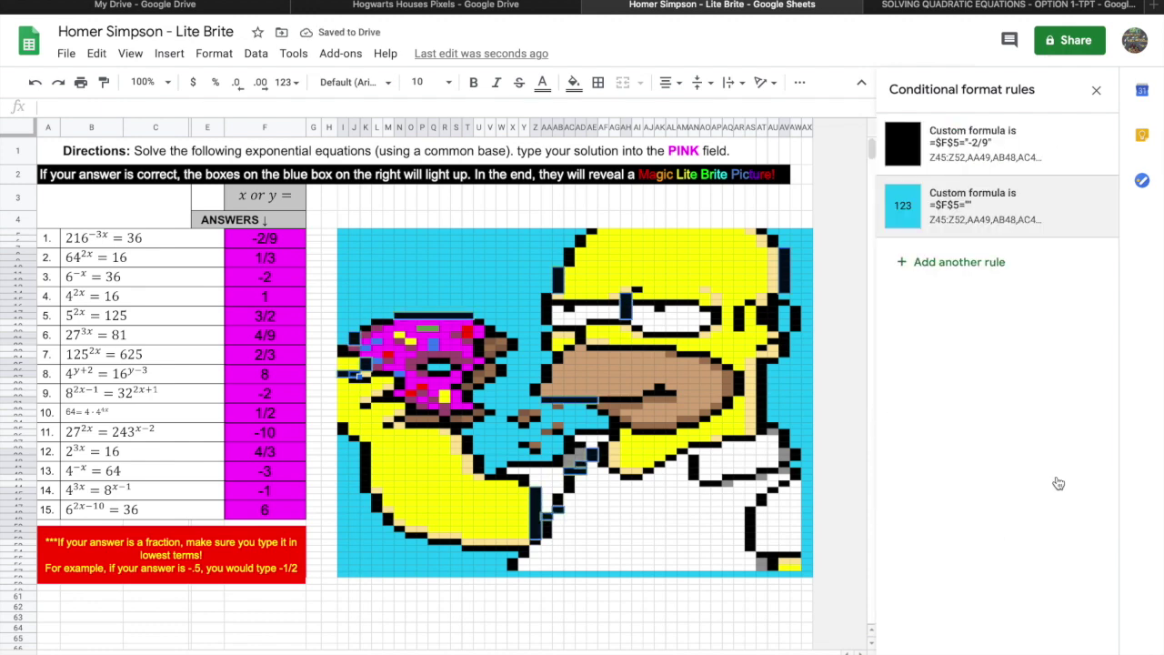
{"action": "left_click", "coordinate": [261, 242]}
{"action": "key", "text": "Delete"}
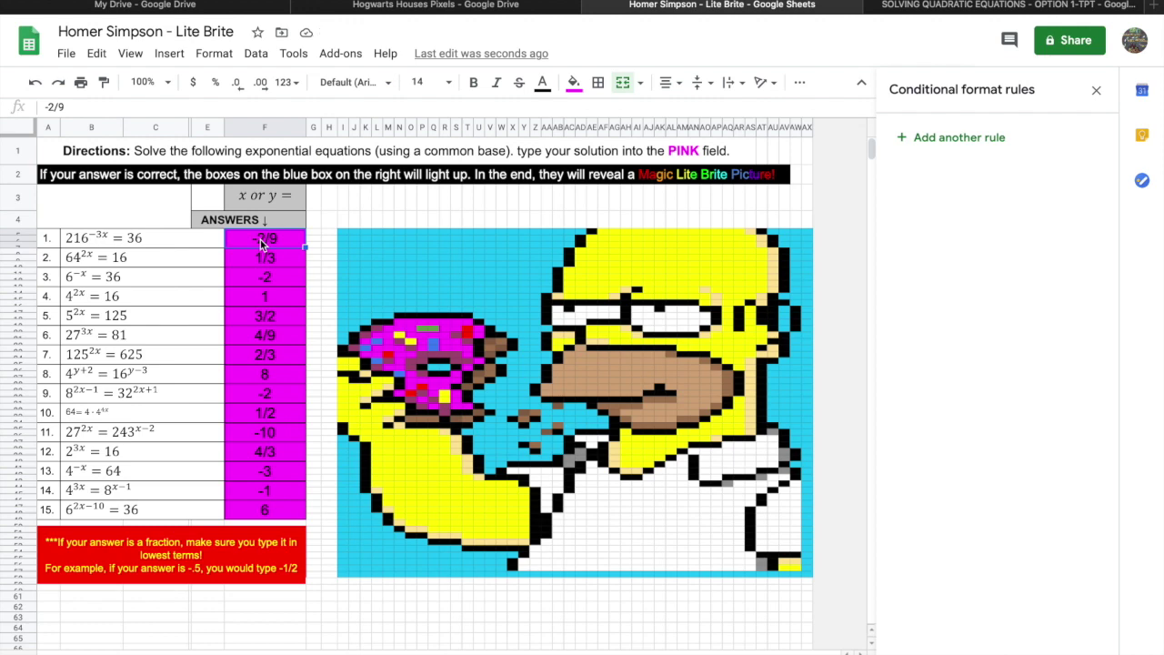
Select Homer's eyebrow cells and the rectangular block of cells below his chin.
{"action": "left_click", "coordinate": [847, 429]}
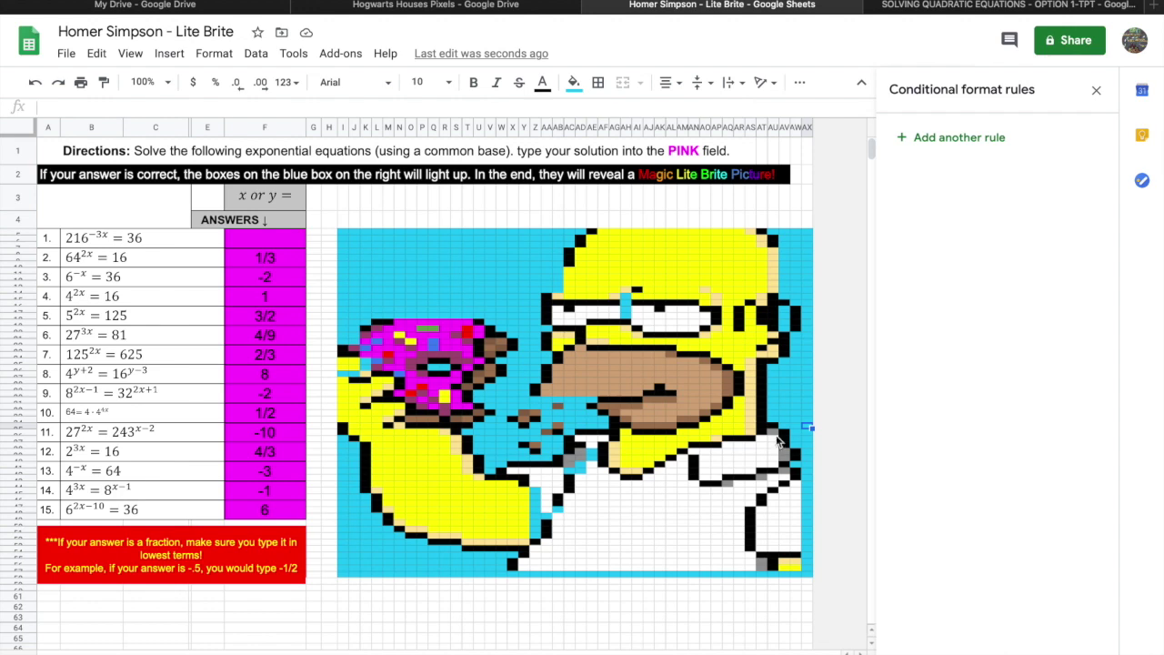
{"action": "left_click", "coordinate": [557, 312]}
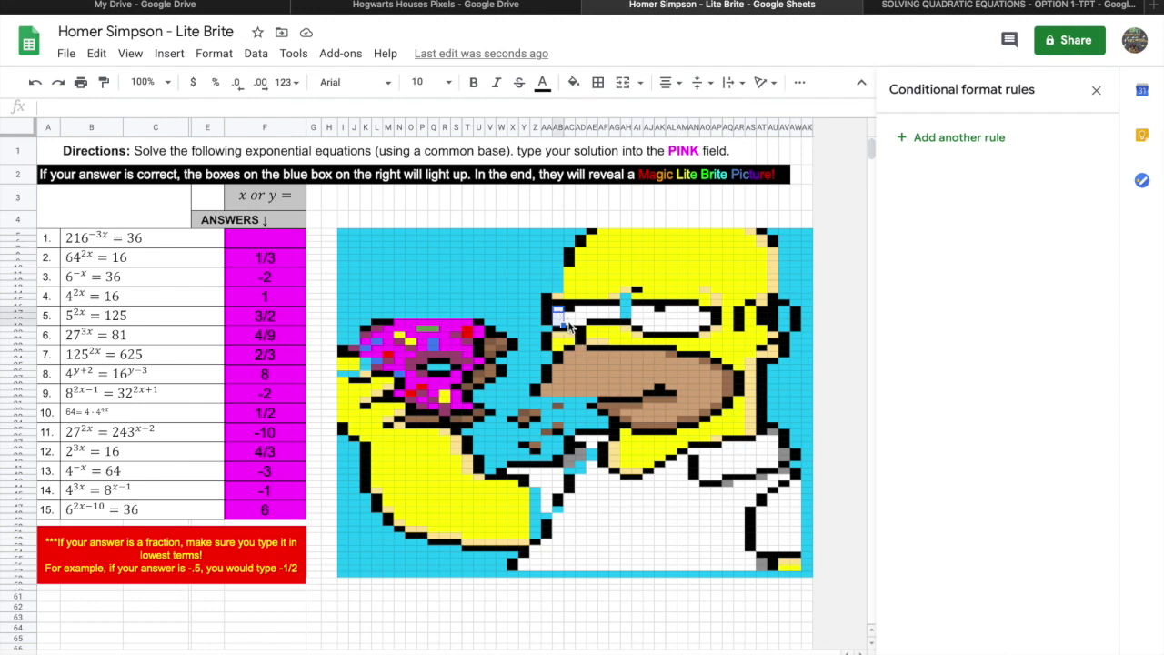
{"action": "left_click_drag", "start_coordinate": [558, 314], "coordinate": [619, 321]}
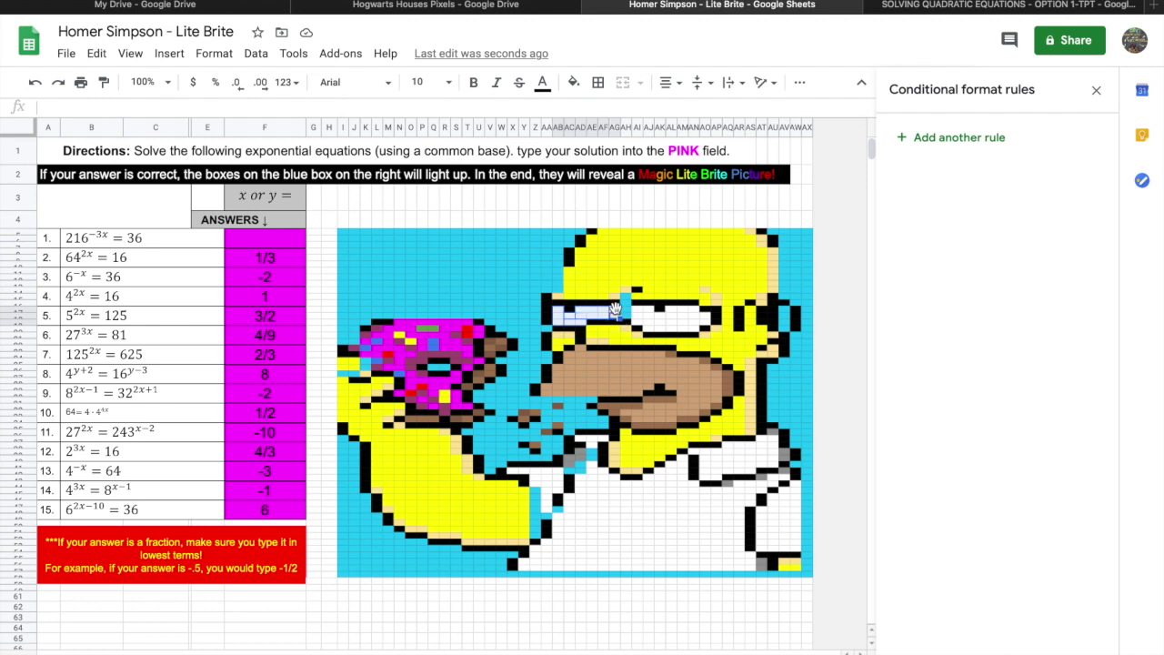
{"action": "left_click_drag", "start_coordinate": [589, 498], "coordinate": [665, 543]}
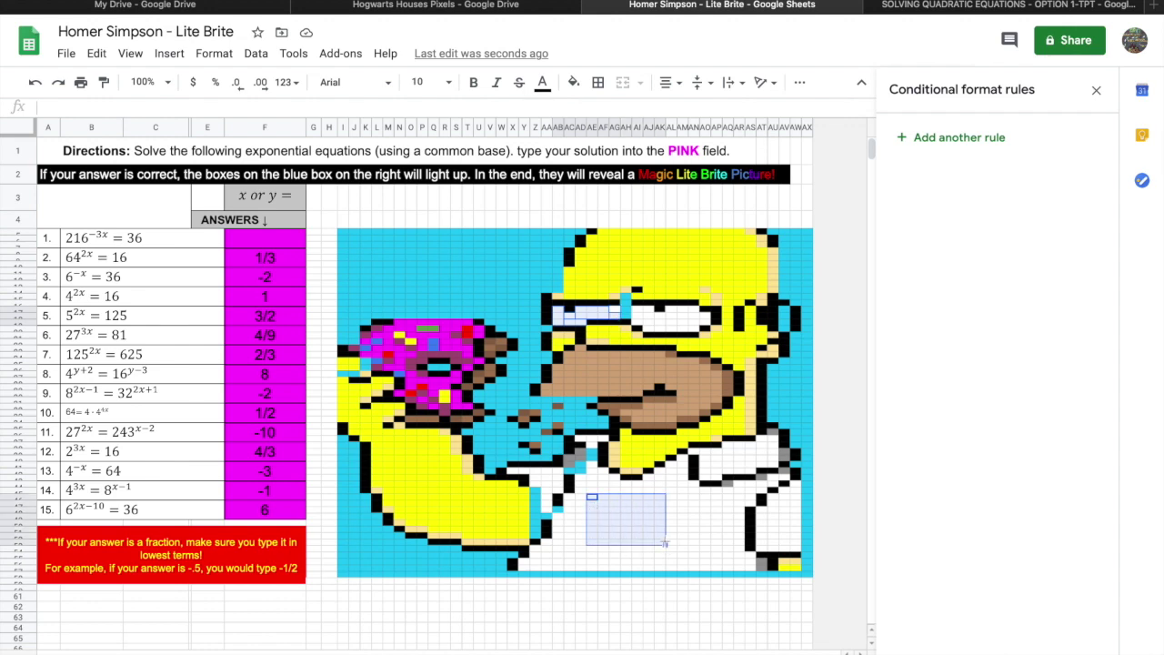
Create a custom-formula rule =$F$8="1/3" by editing the pasted F5 formula.
{"action": "right_click", "coordinate": [655, 533]}
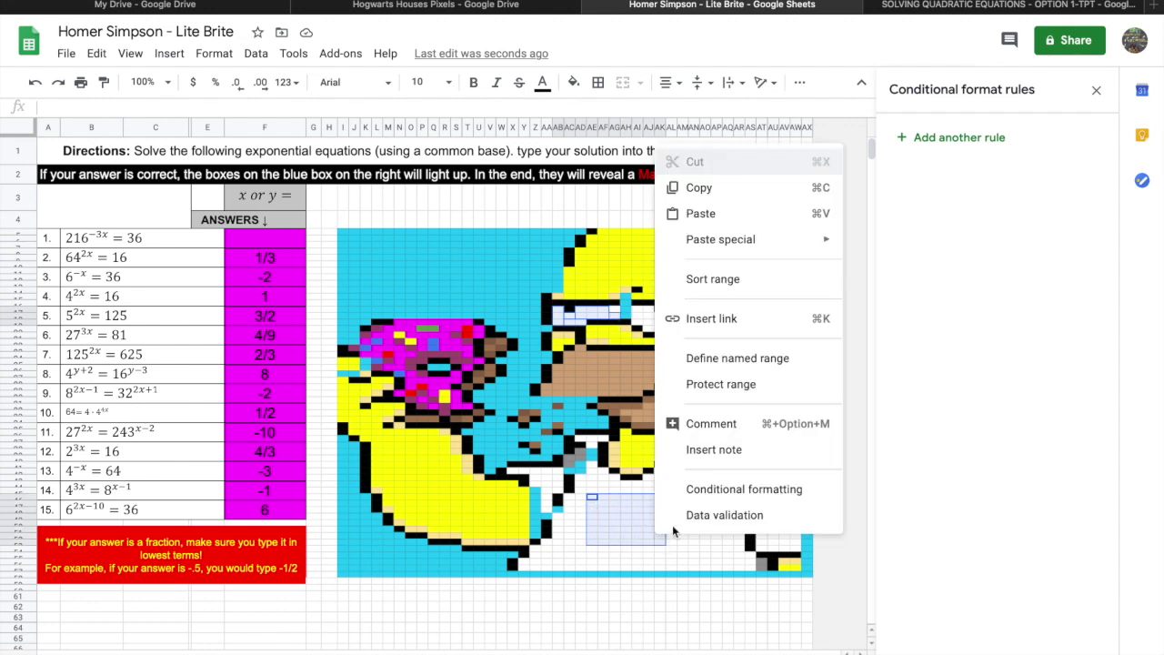
{"action": "left_click", "coordinate": [740, 489]}
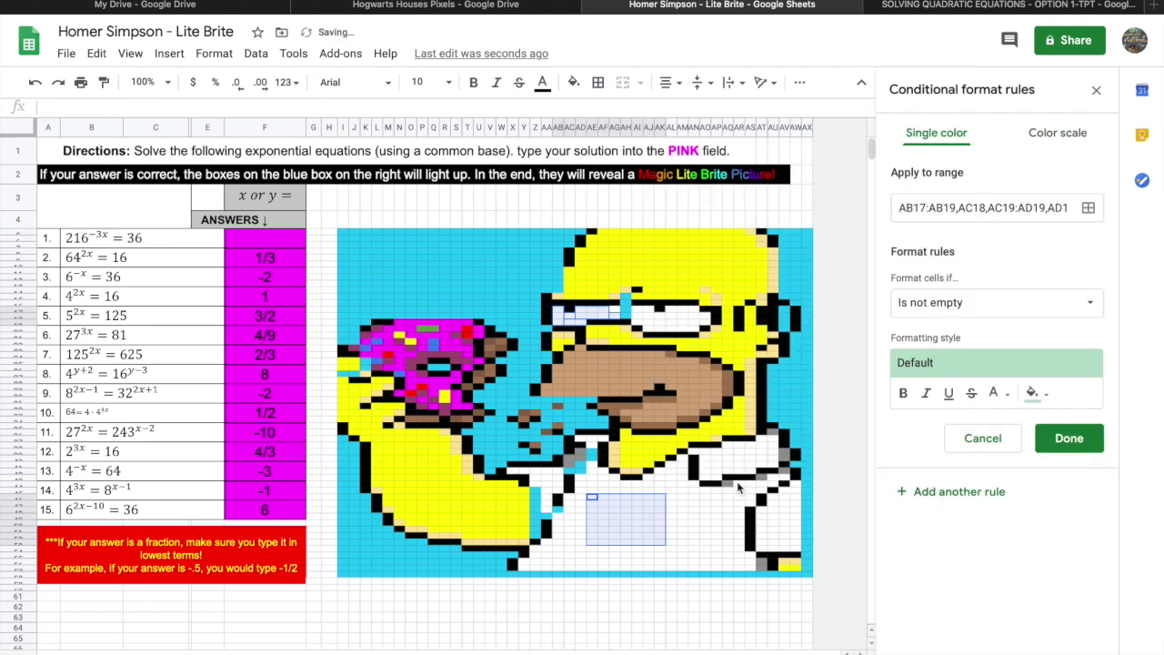
{"action": "left_click", "coordinate": [928, 302]}
{"action": "scroll", "coordinate": [990, 556], "scroll_direction": "down", "scroll_amount": 2}
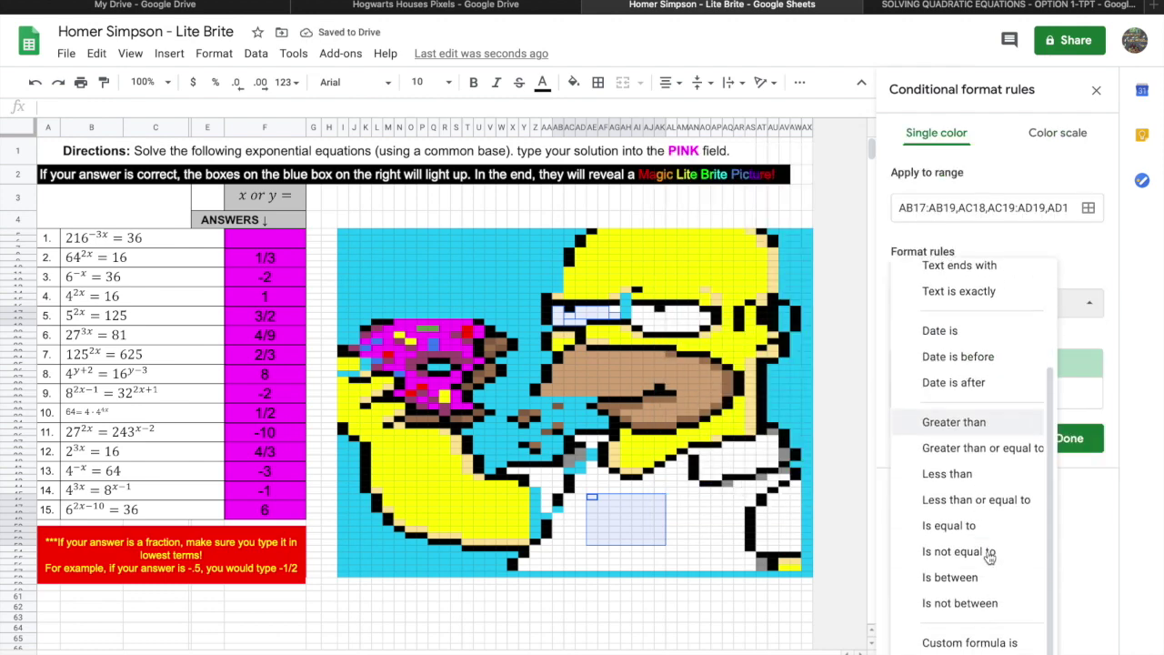
{"action": "left_click", "coordinate": [970, 644]}
{"action": "left_click", "coordinate": [942, 338]}
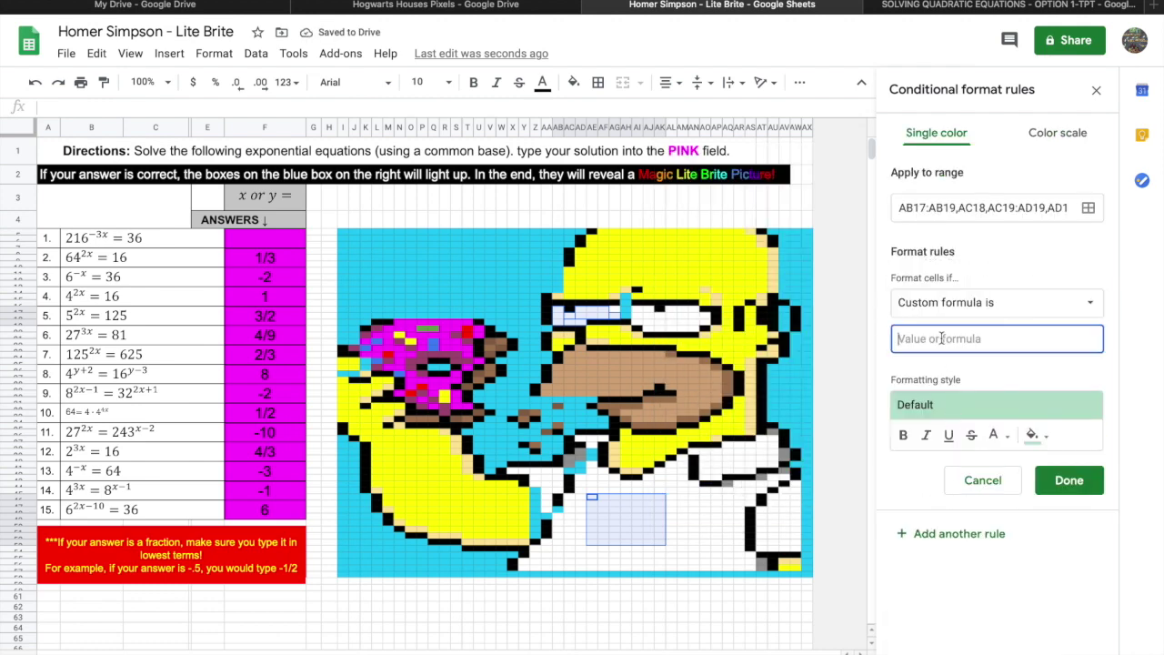
{"action": "type", "text": "=$F$5=\"2/9\""}
{"action": "left_click", "coordinate": [941, 338]}
{"action": "type", "text": "-"}
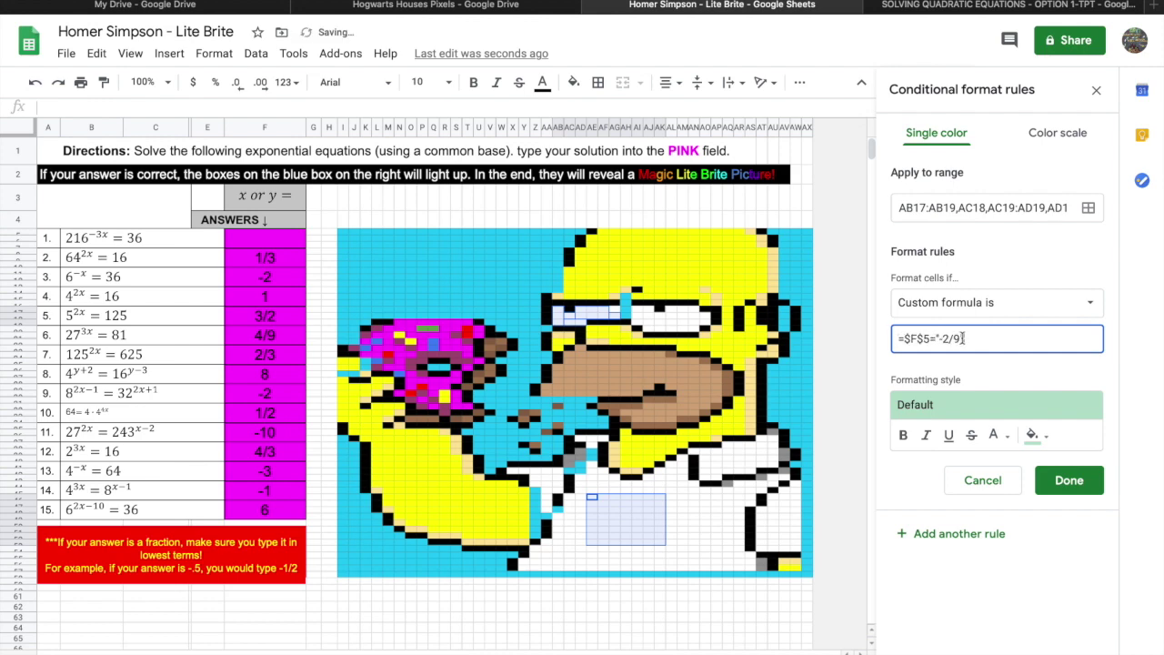
{"action": "key", "text": "BackSpace"}
{"action": "key", "text": "BackSpace"}
{"action": "key", "text": "BackSpace"}
{"action": "key", "text": "BackSpace"}
{"action": "key", "text": "BackSpace"}
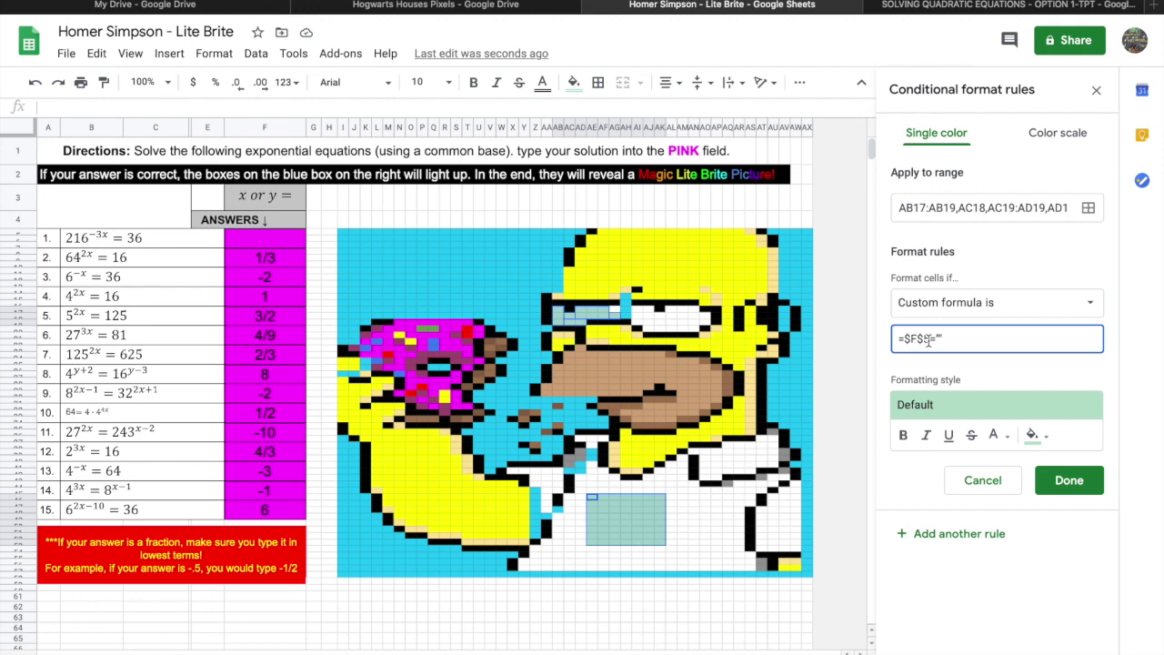
{"action": "left_click", "coordinate": [929, 339]}
{"action": "key", "text": "BackSpace"}
{"action": "type", "text": "8=\""}
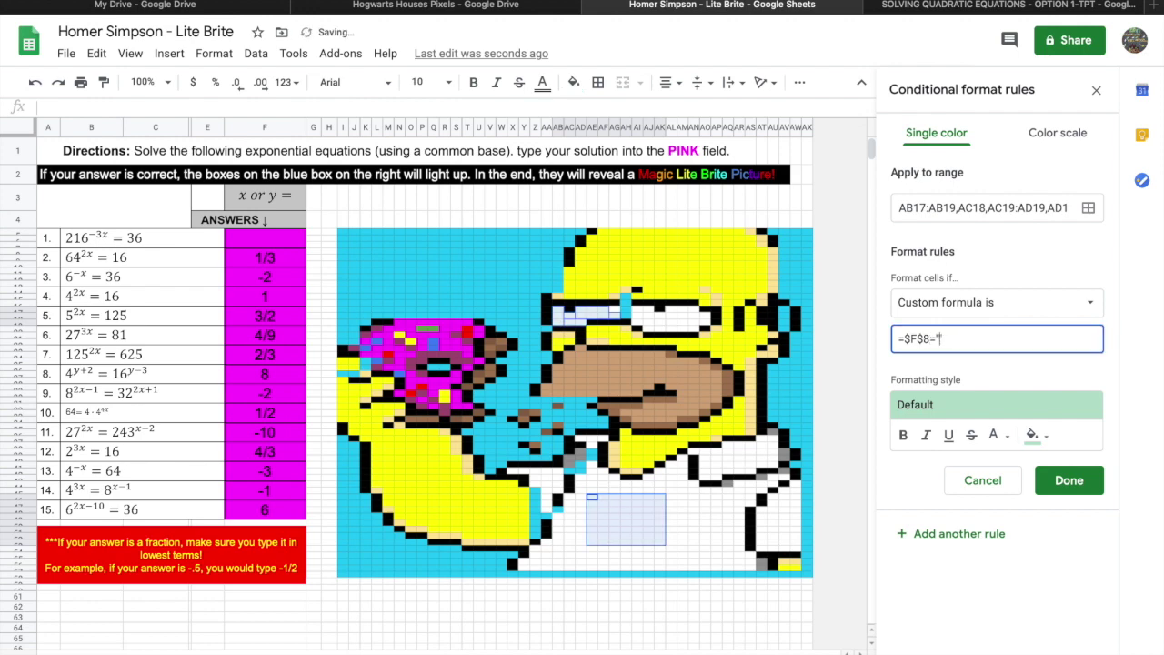
{"action": "type", "text": "1/3"}
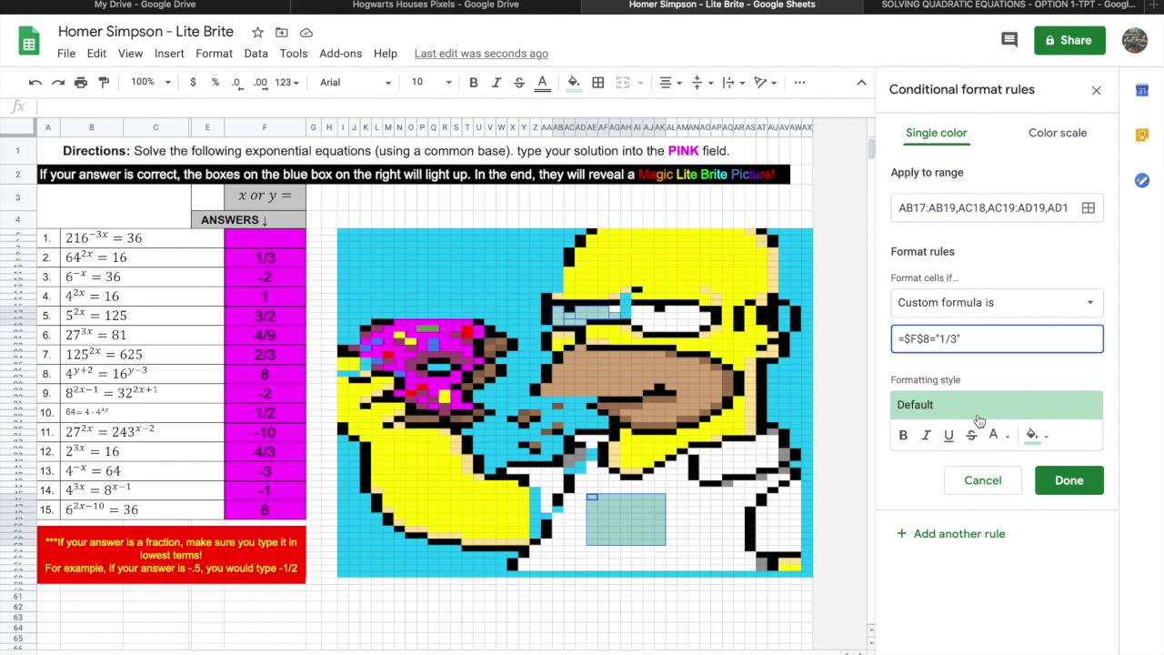
Give the 1/3 rule a light fill, then add a =$F$8="" rule with cyan fill.
{"action": "left_click", "coordinate": [1049, 443]}
{"action": "left_click", "coordinate": [892, 353]}
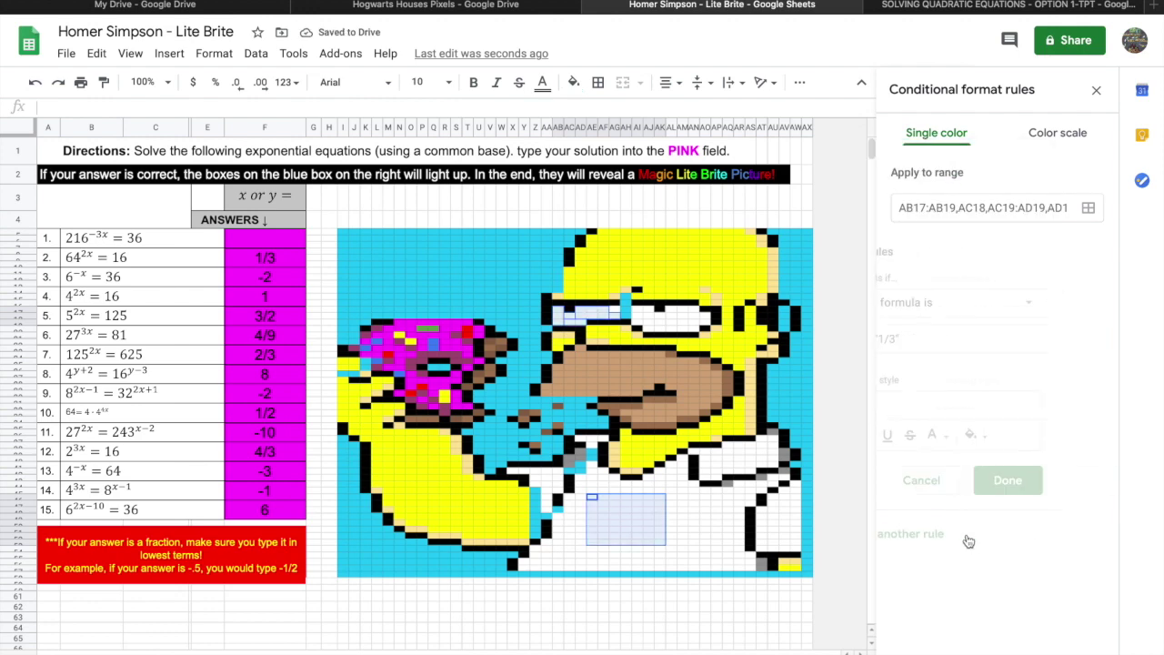
{"action": "left_click", "coordinate": [957, 338]}
{"action": "key", "text": "BackSpace"}
{"action": "key", "text": "BackSpace"}
{"action": "key", "text": "BackSpace"}
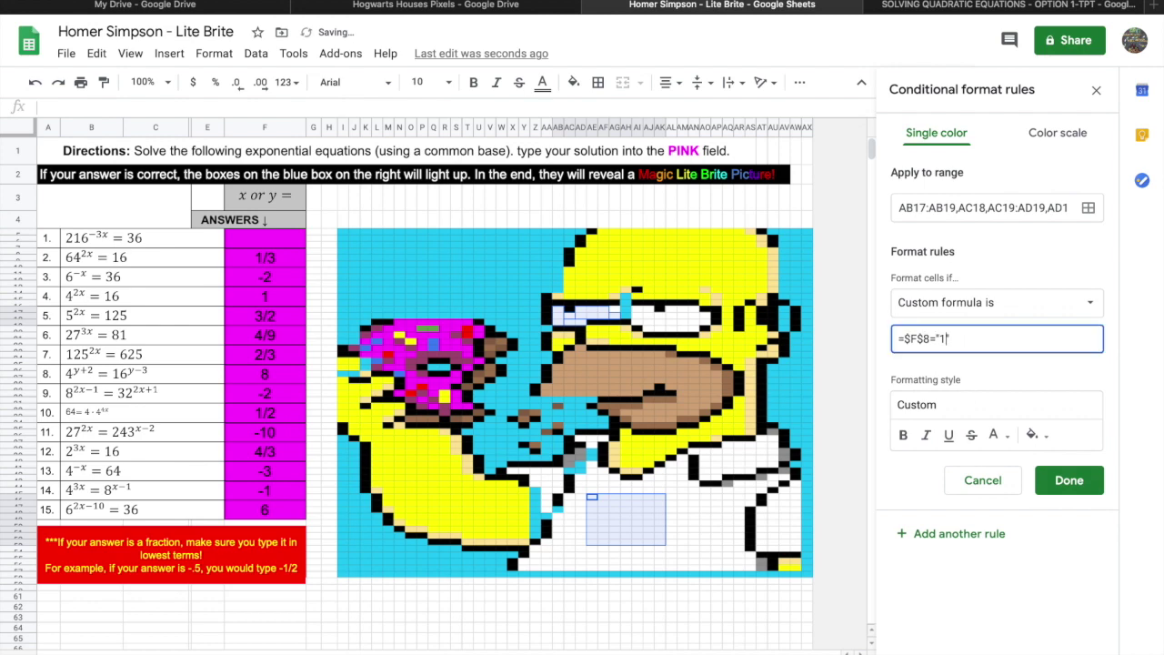
{"action": "left_click", "coordinate": [1047, 443]}
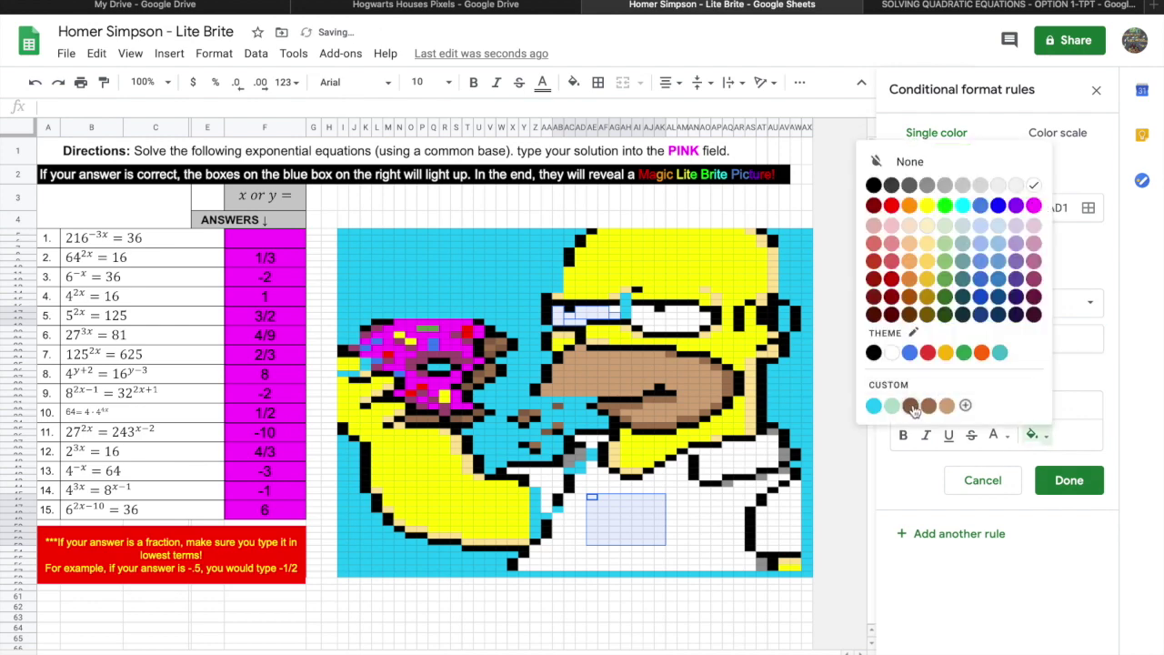
{"action": "left_click", "coordinate": [875, 408]}
{"action": "left_click", "coordinate": [1061, 483]}
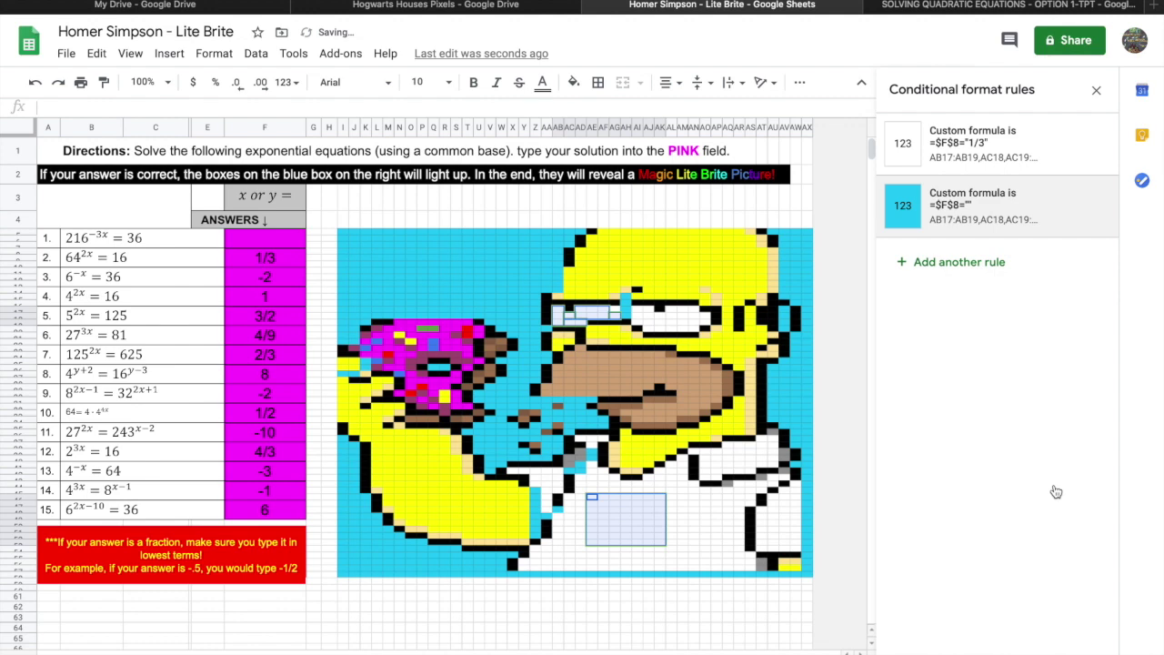
Clear the 1/3 answer in F8 to test the rules.
{"action": "left_click", "coordinate": [274, 258]}
{"action": "key", "text": "Delete"}
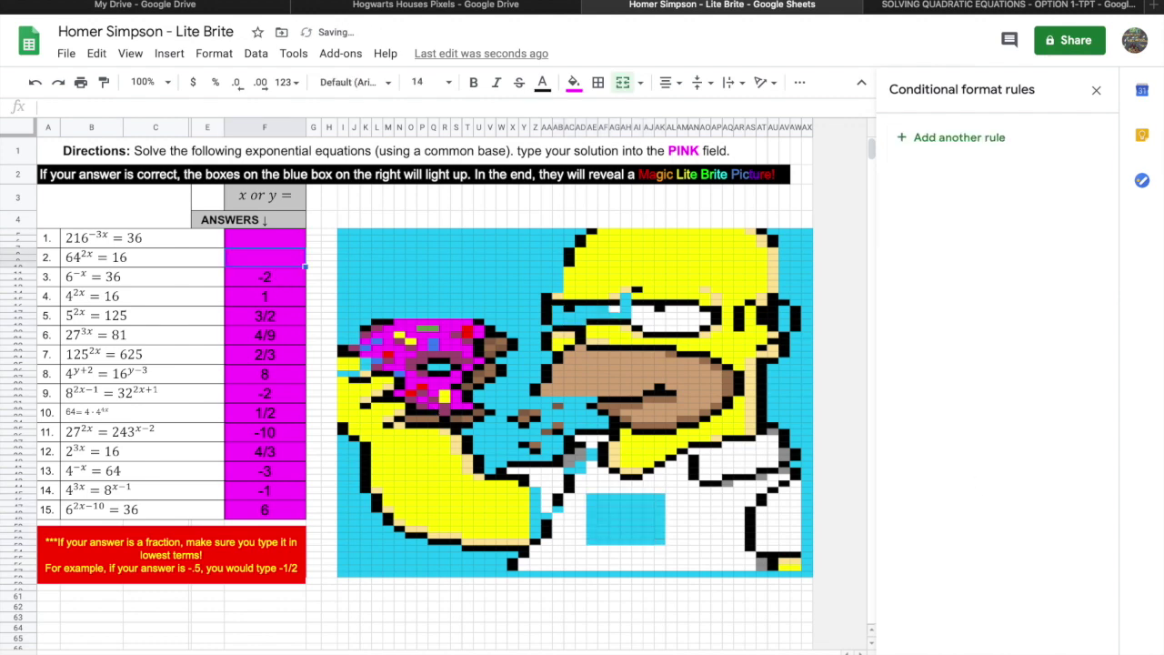
{"action": "left_click", "coordinate": [480, 253]}
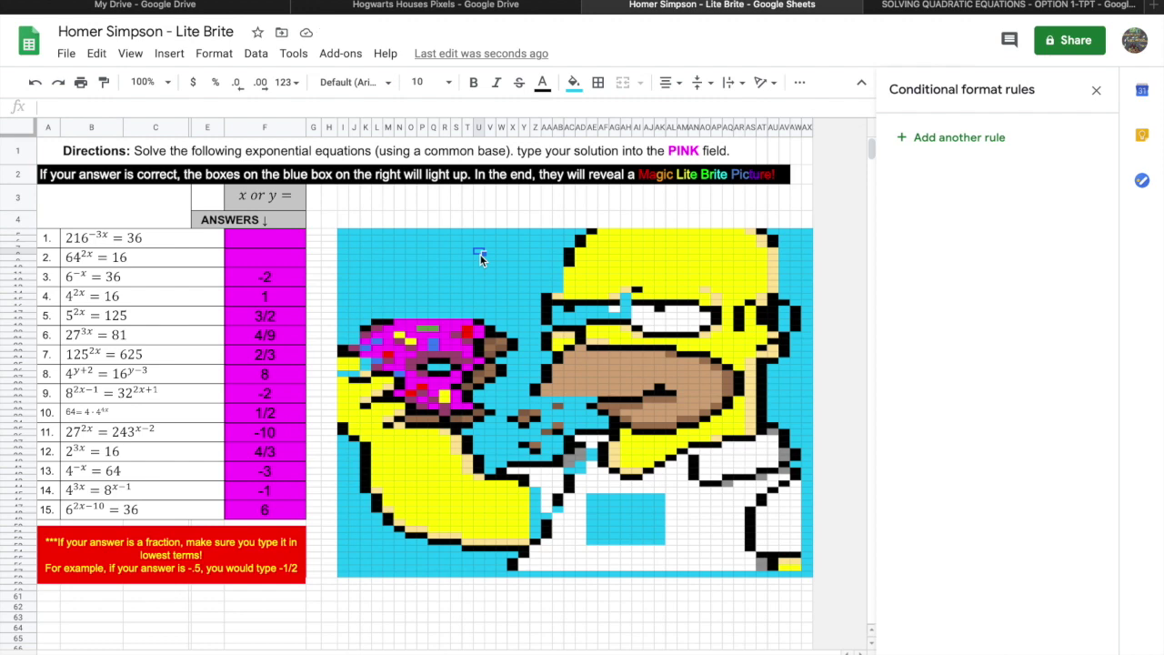
Select strips down Homer's arm, across his head top, beside his face and brow, and lower right.
{"action": "left_click_drag", "start_coordinate": [411, 439], "coordinate": [414, 526]}
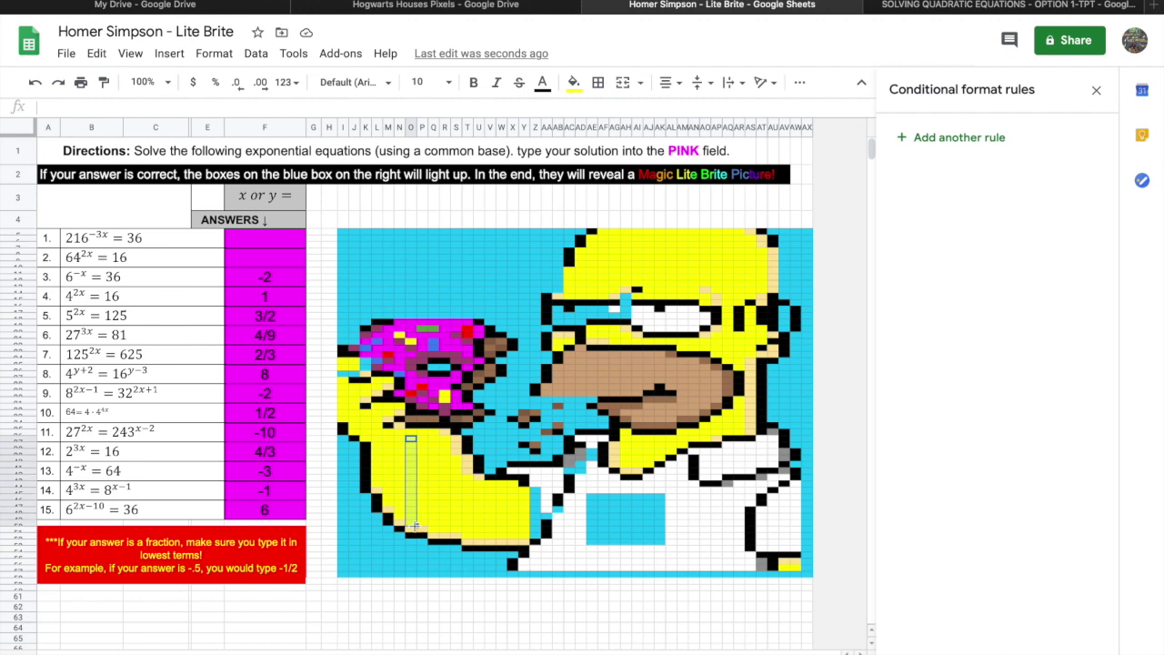
{"action": "left_click_drag", "start_coordinate": [605, 260], "coordinate": [745, 259]}
{"action": "left_click_drag", "start_coordinate": [739, 335], "coordinate": [740, 369]}
{"action": "left_click", "coordinate": [615, 342], "text": "ctrl"}
{"action": "left_click_drag", "start_coordinate": [679, 348], "coordinate": [689, 345]}
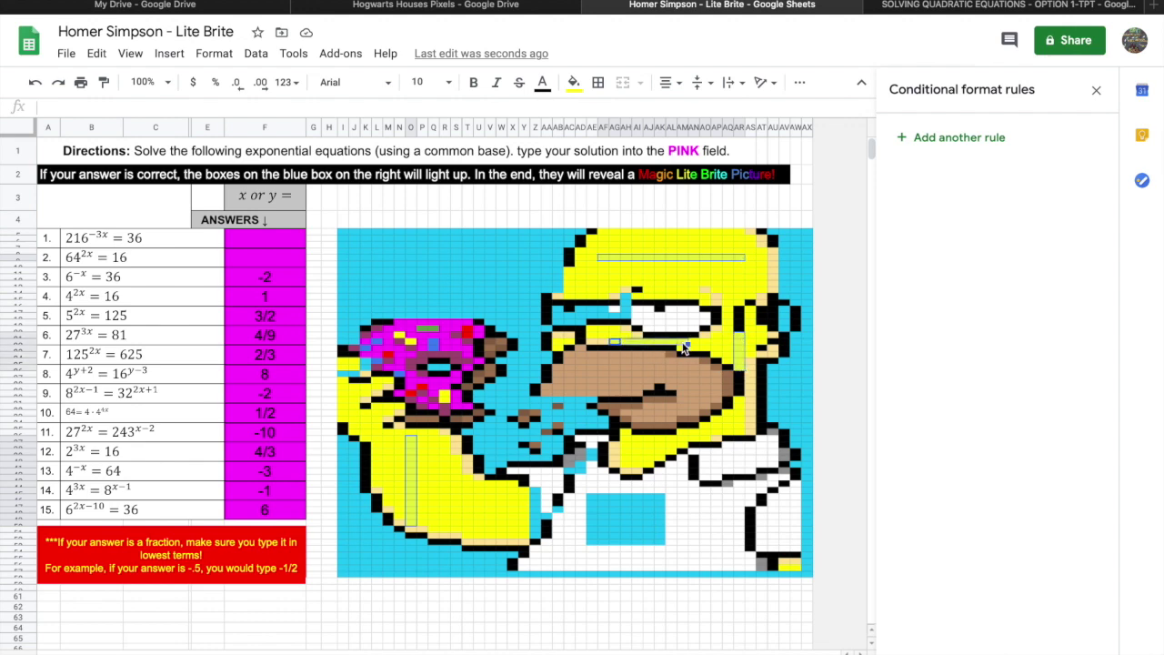
{"action": "left_click_drag", "start_coordinate": [626, 448], "coordinate": [678, 452]}
{"action": "left_click_drag", "start_coordinate": [786, 569], "coordinate": [796, 566]}
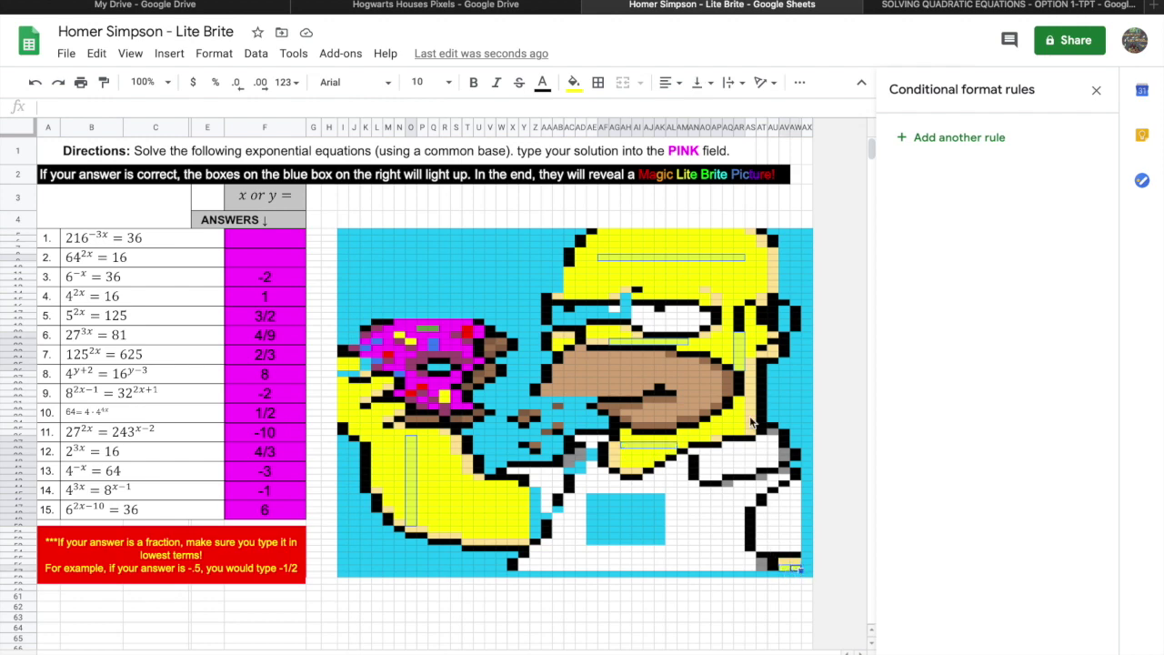
Add strips beside Homer's chin and in his arm, plus two donut cells, to the selection.
{"action": "left_click_drag", "start_coordinate": [739, 400], "coordinate": [740, 436]}
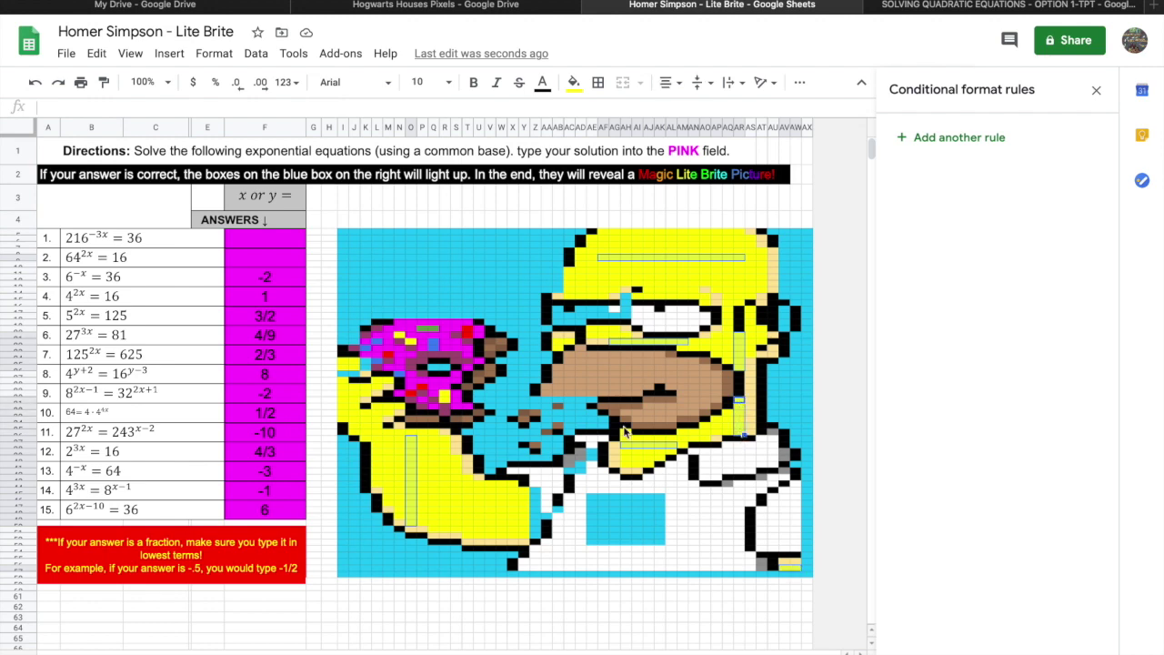
{"action": "left_click_drag", "start_coordinate": [457, 484], "coordinate": [530, 517]}
{"action": "left_click", "coordinate": [367, 412]}
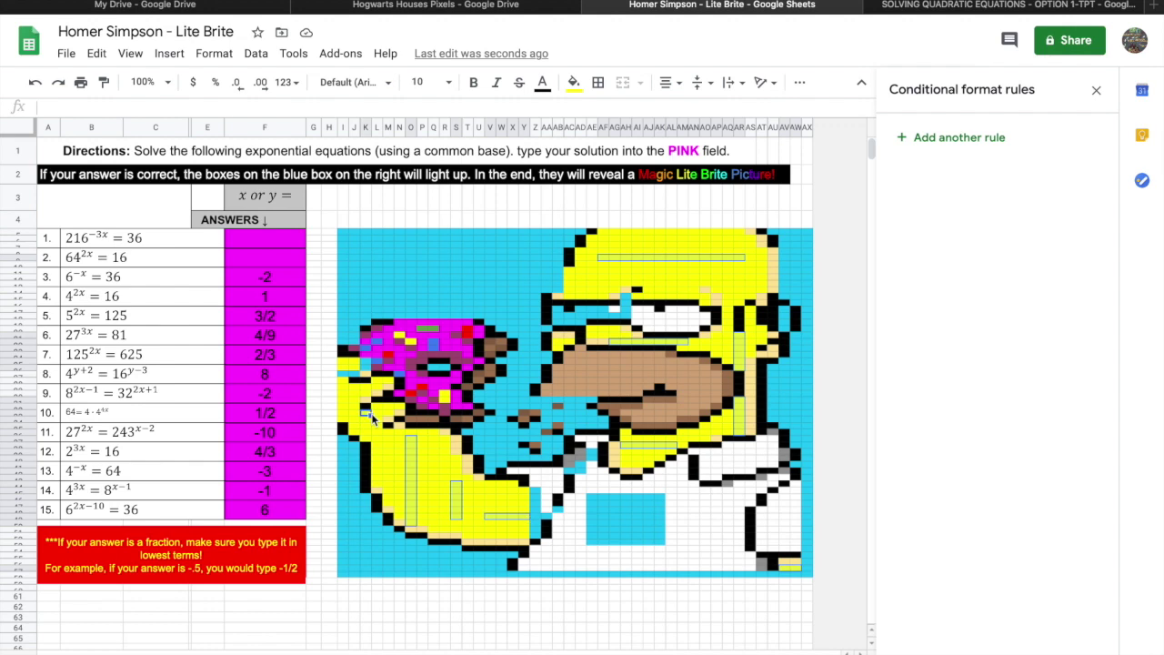
{"action": "left_click", "coordinate": [444, 396]}
{"action": "left_click", "coordinate": [402, 337]}
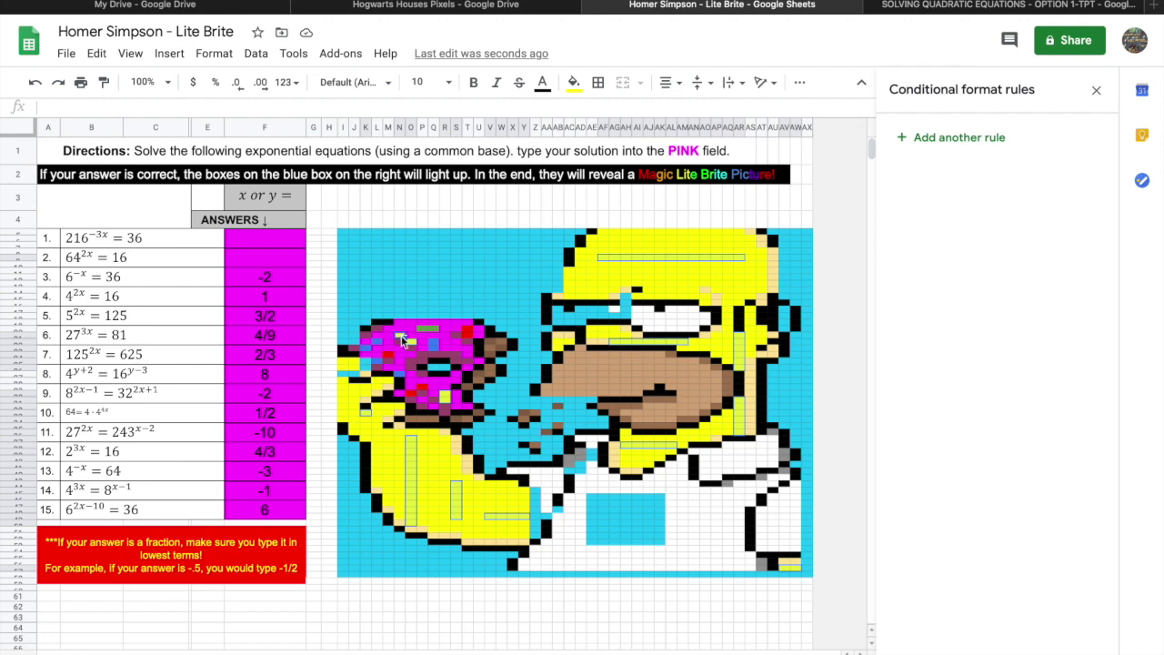
{"action": "right_click", "coordinate": [400, 334]}
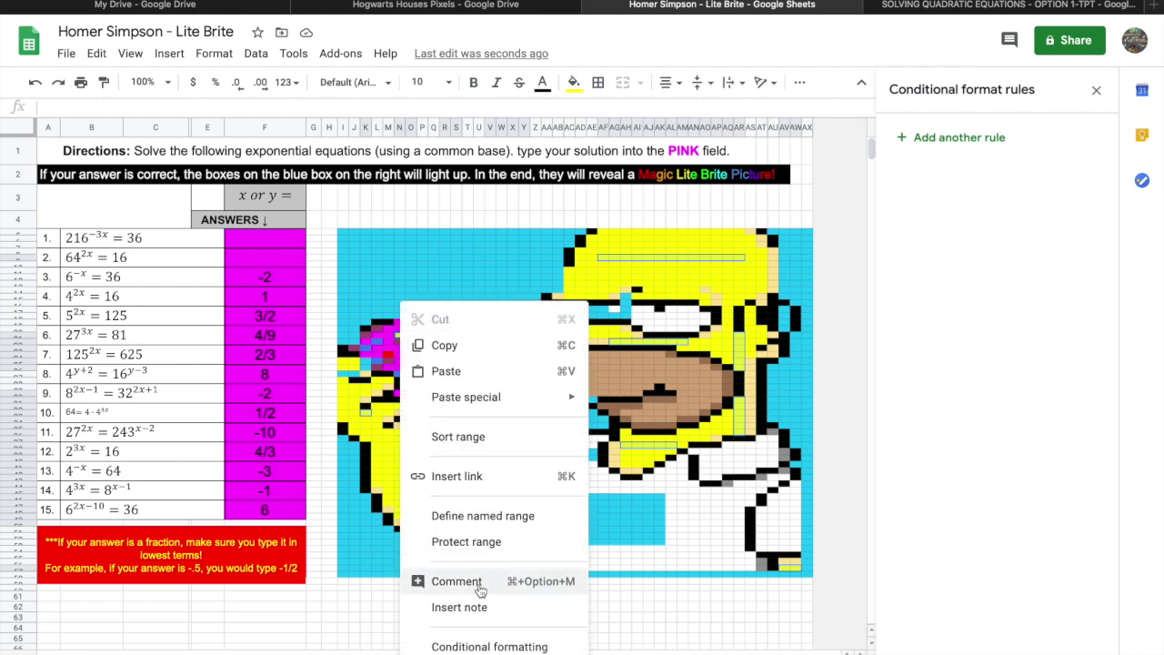
Start a custom-formula rule, repointing the pasted formula from F5 to F11.
{"action": "left_click", "coordinate": [481, 647]}
{"action": "left_click", "coordinate": [978, 313]}
{"action": "scroll", "coordinate": [967, 509], "scroll_direction": "down", "scroll_amount": 3}
{"action": "left_click", "coordinate": [967, 644]}
{"action": "left_click", "coordinate": [936, 338]}
{"action": "type", "text": "=$F$5=\"-2/9\""}
{"action": "left_click", "coordinate": [932, 340]}
{"action": "key", "text": "BackSpace"}
{"action": "type", "text": "11"}
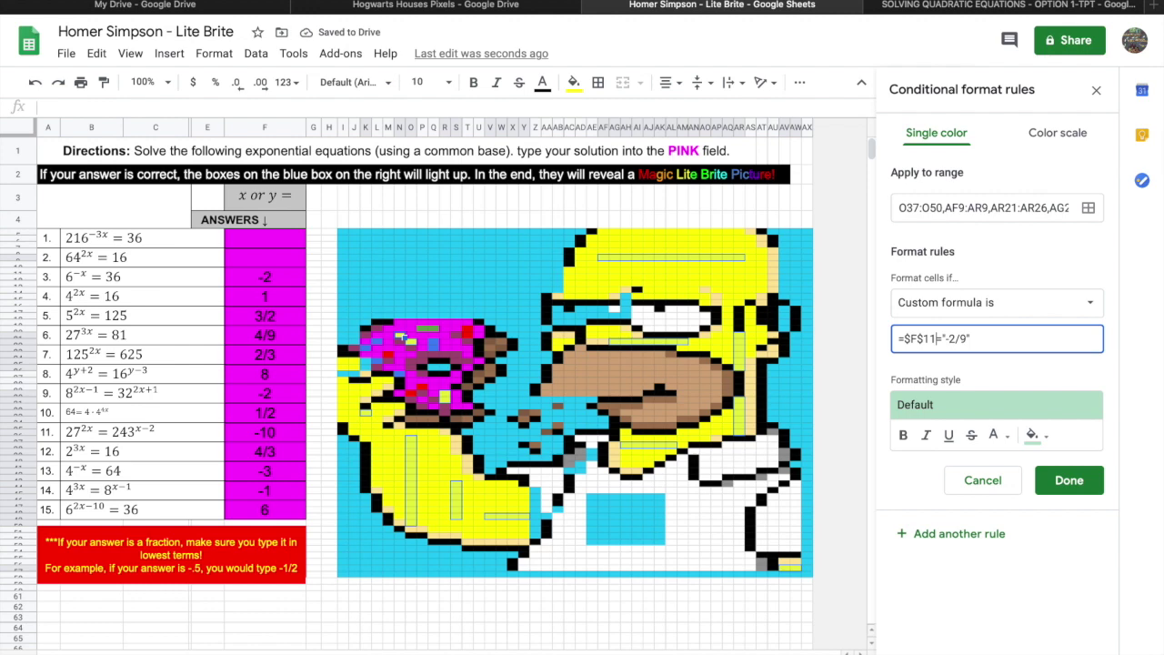
Finish the rule as =$F$11="-2" with a yellow fill.
{"action": "key", "text": "Right"}
{"action": "key", "text": "Right"}
{"action": "key", "text": "Right"}
{"action": "key", "text": "Right"}
{"action": "key", "text": "Right"}
{"action": "key", "text": "Delete"}
{"action": "key", "text": "BackSpace"}
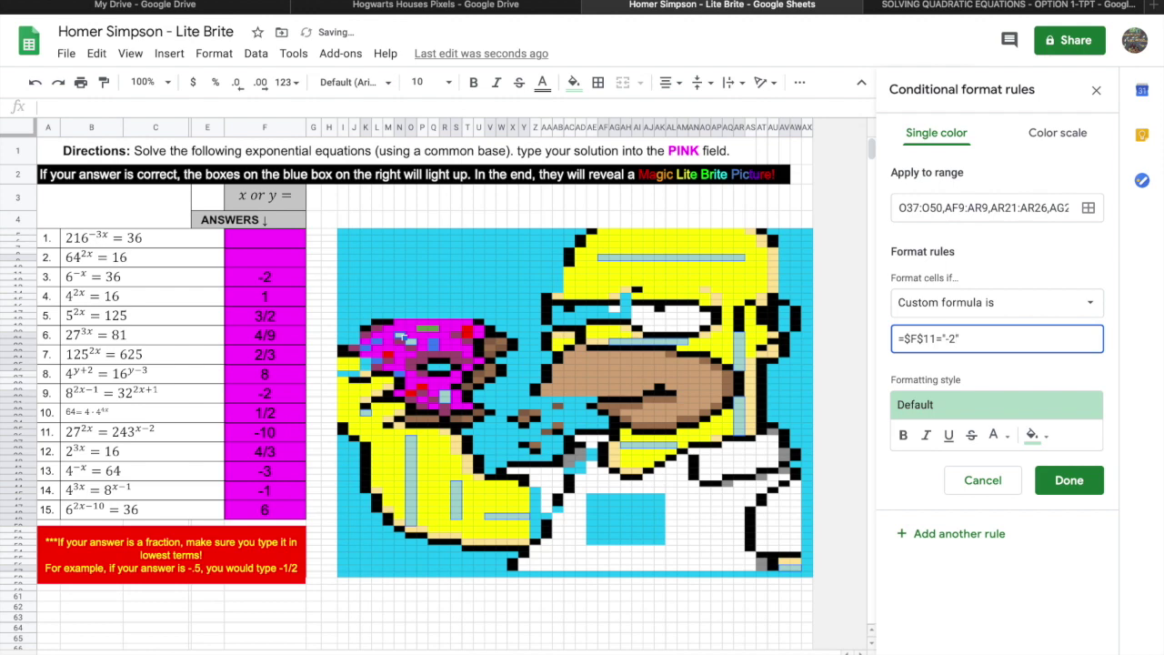
{"action": "left_click", "coordinate": [1037, 435]}
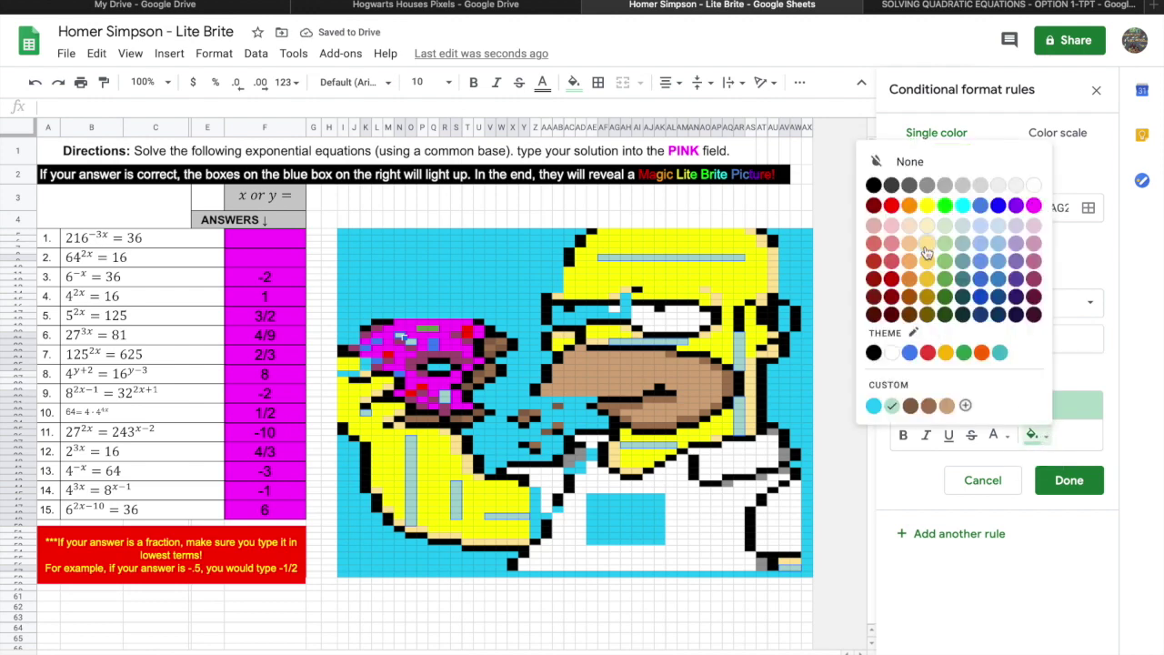
{"action": "left_click", "coordinate": [927, 205]}
{"action": "left_click", "coordinate": [1064, 498]}
Add a second rule =$F$11="" that fills the cells cyan.
{"action": "left_click", "coordinate": [951, 339]}
{"action": "key", "text": "BackSpace"}
{"action": "key", "text": "BackSpace"}
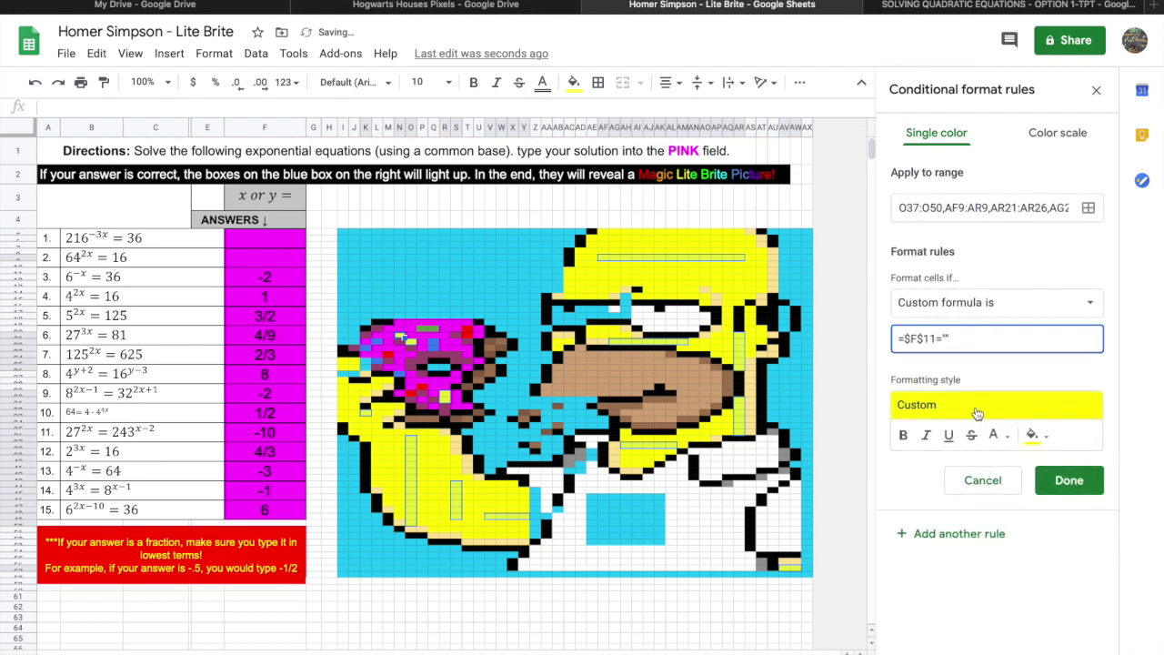
{"action": "left_click", "coordinate": [1036, 435]}
{"action": "left_click", "coordinate": [1046, 436]}
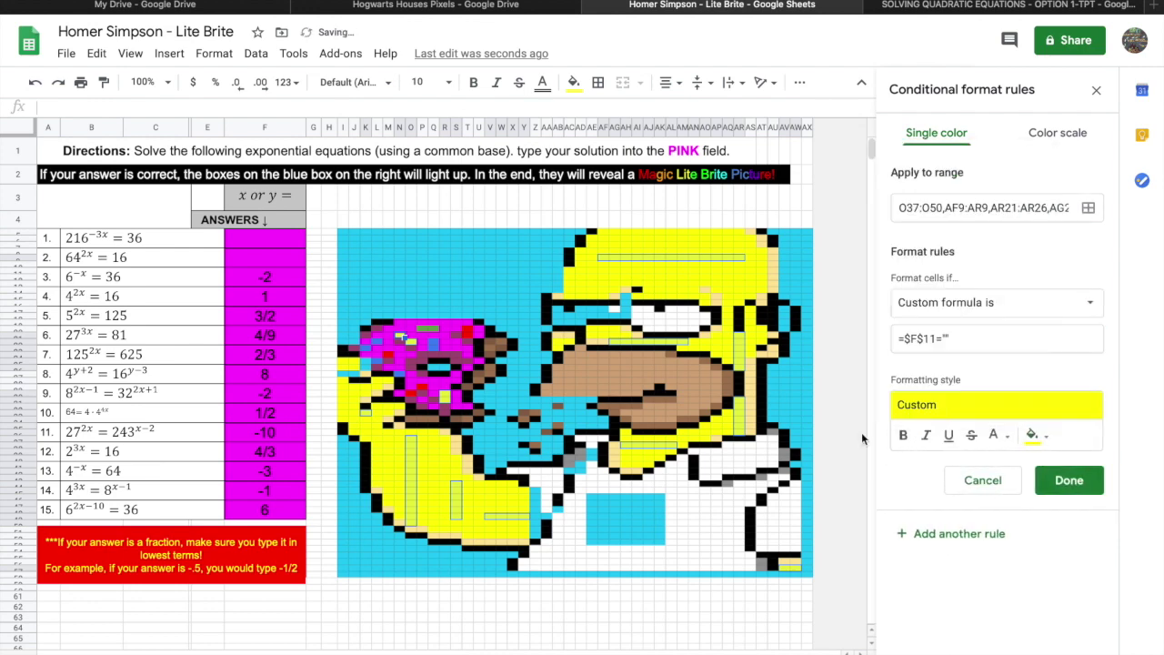
{"action": "double_click", "coordinate": [1051, 440]}
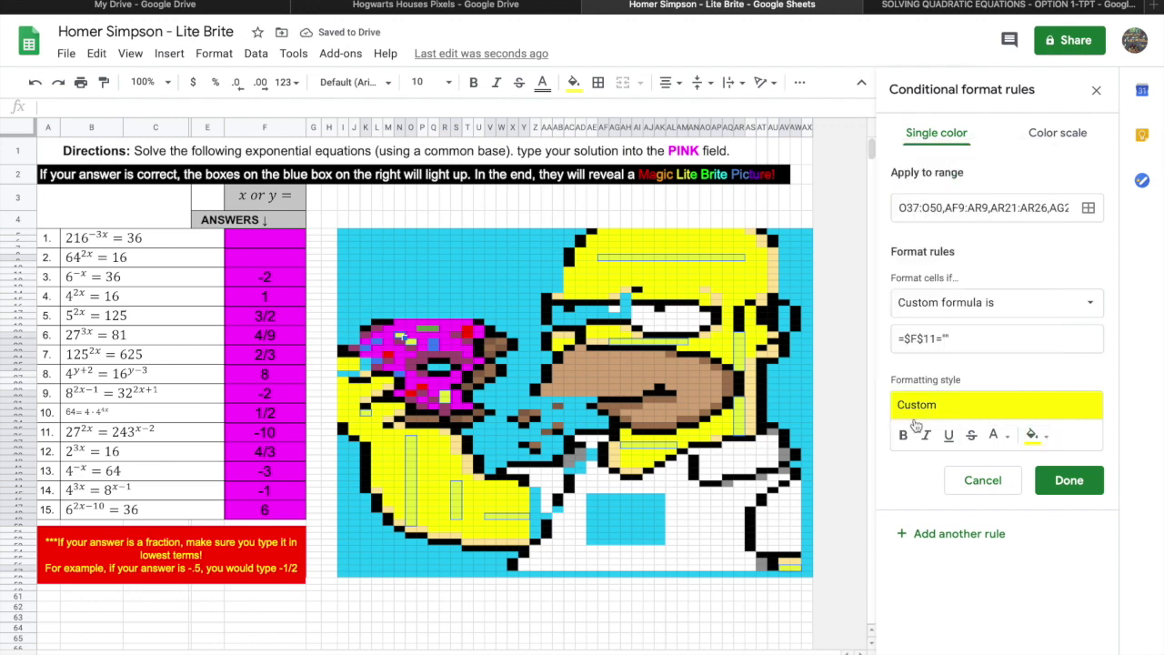
{"action": "left_click", "coordinate": [1039, 437]}
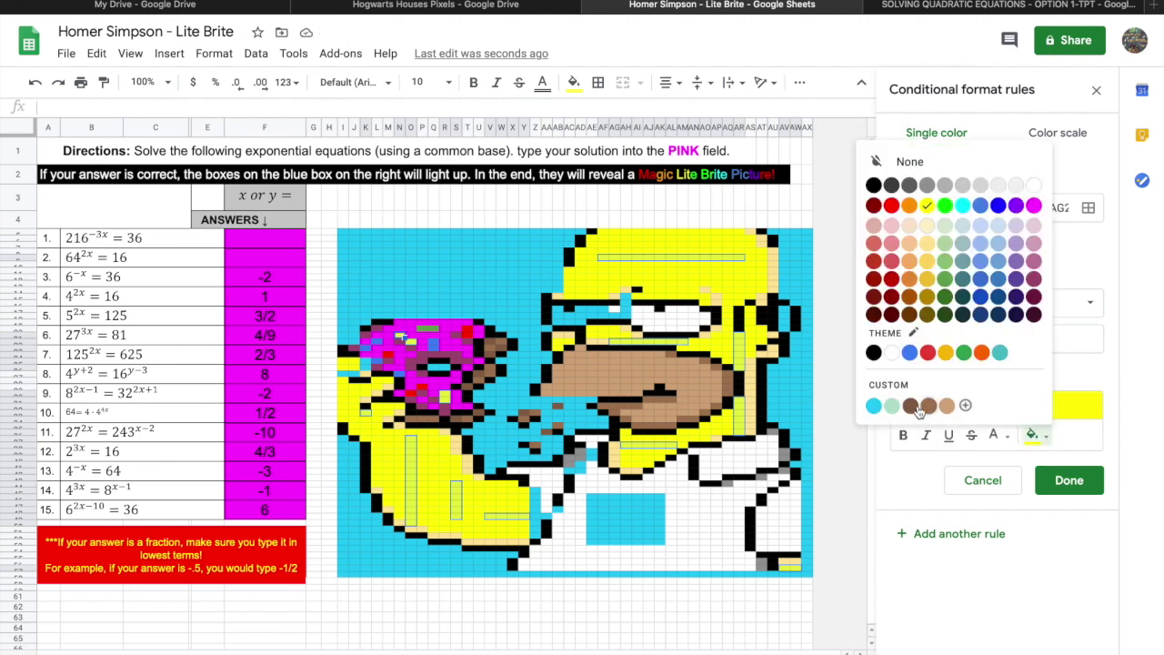
{"action": "left_click", "coordinate": [874, 406]}
{"action": "left_click", "coordinate": [1069, 480]}
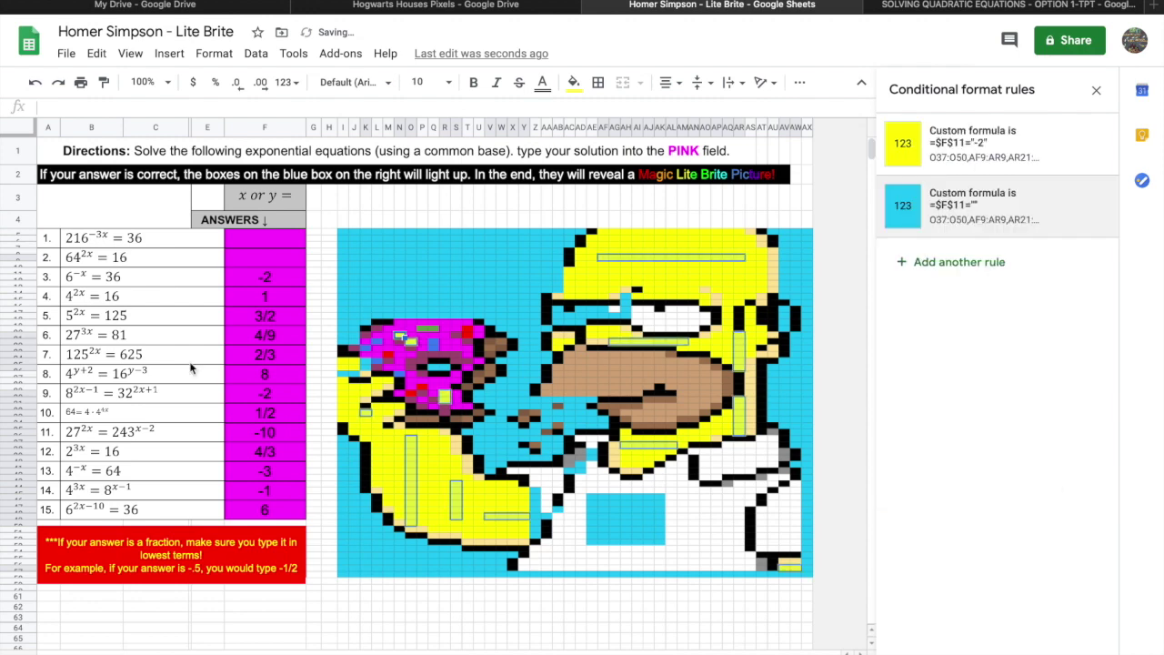
Clear question 3's answer to test the cyan rule.
{"action": "left_click", "coordinate": [243, 280]}
{"action": "key", "text": "Delete"}
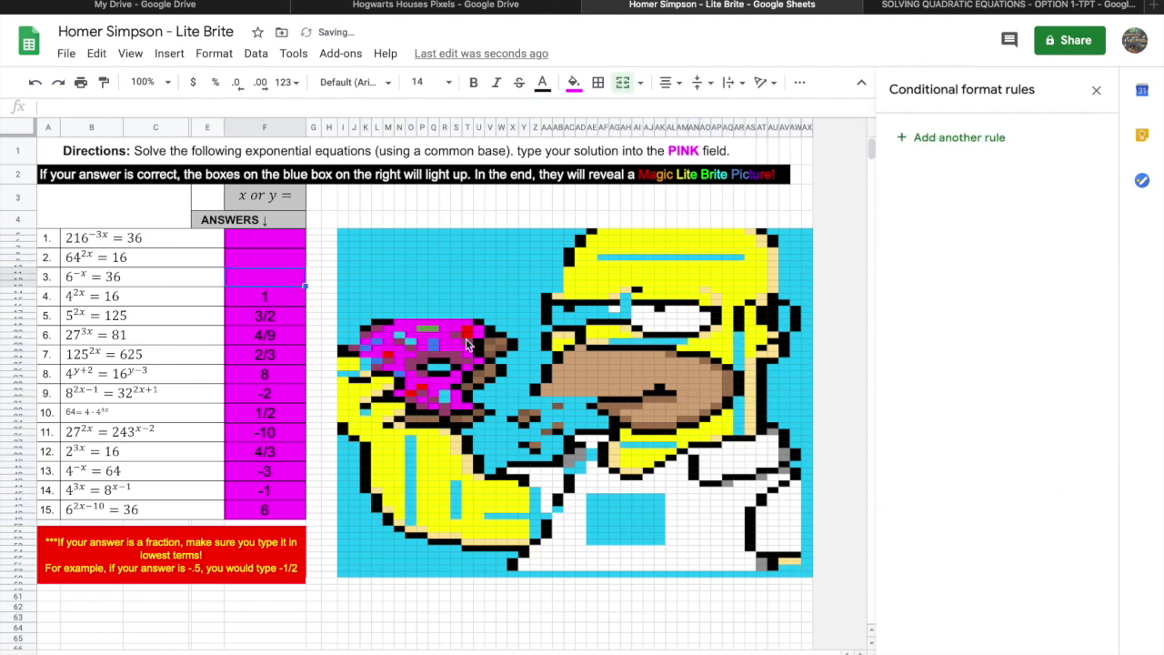
{"action": "left_click", "coordinate": [425, 268]}
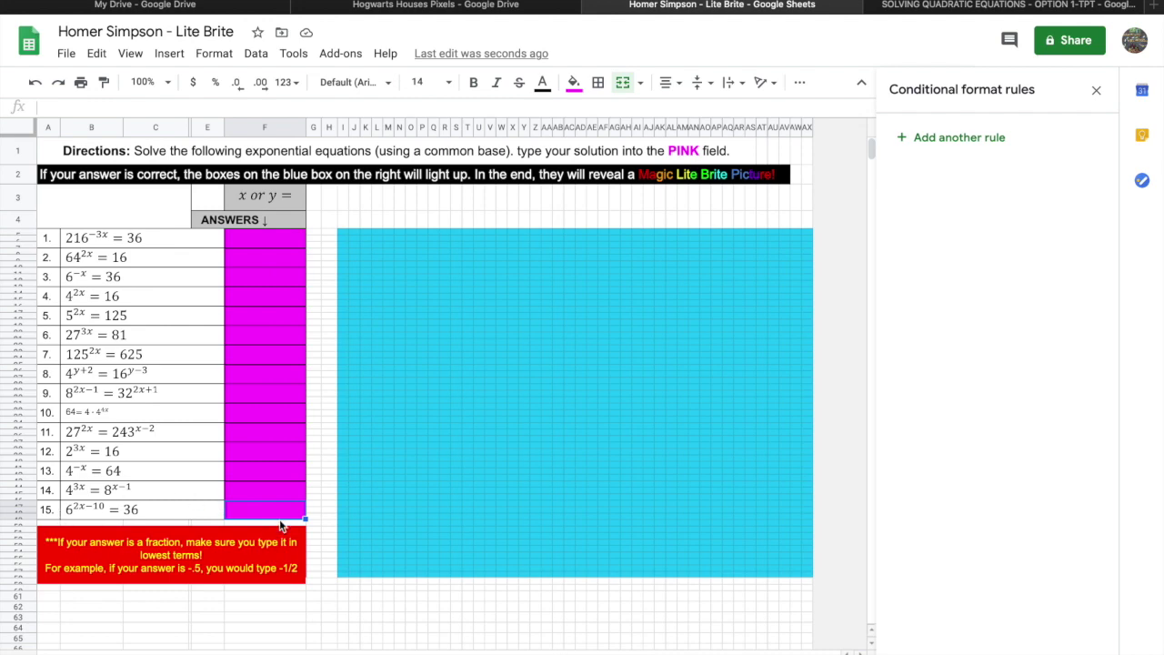
{"action": "type", "text": "6"}
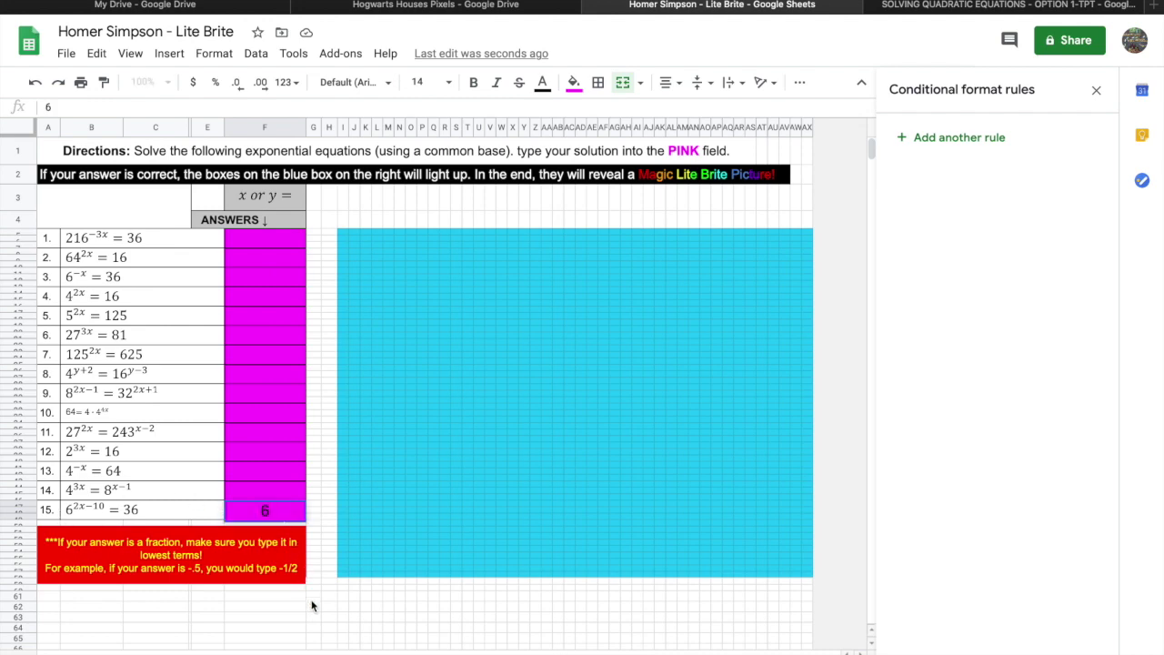
{"action": "left_click", "coordinate": [315, 617]}
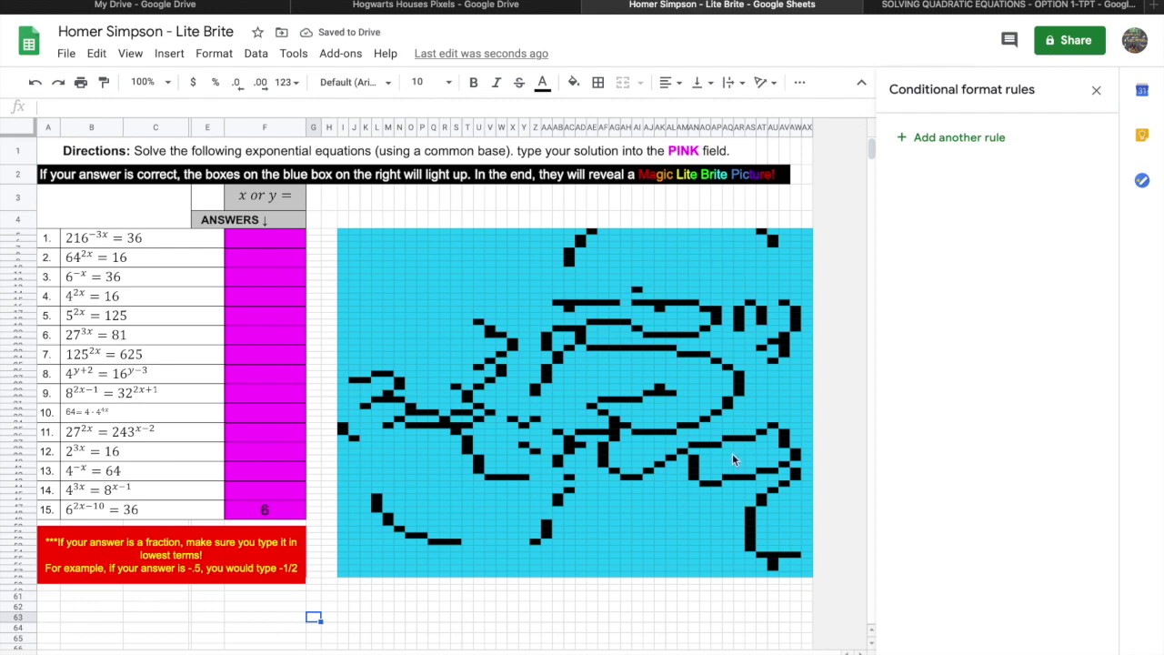
{"action": "left_click", "coordinate": [301, 501]}
{"action": "key", "text": "Delete"}
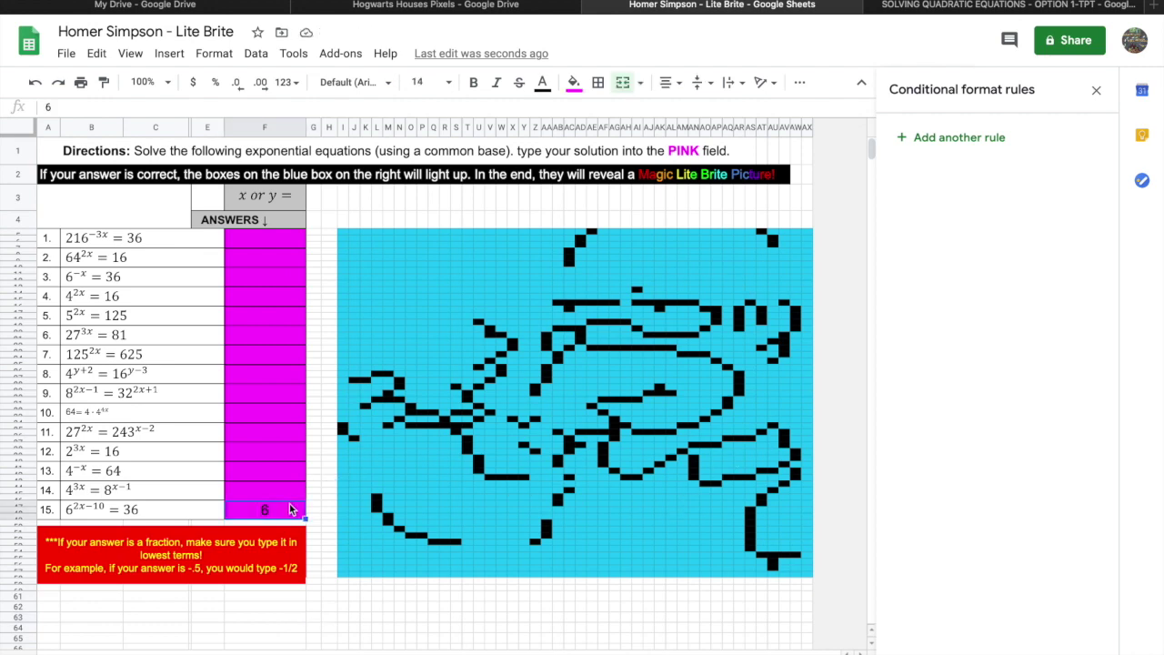
{"action": "type", "text": "4"}
{"action": "left_click", "coordinate": [328, 607]}
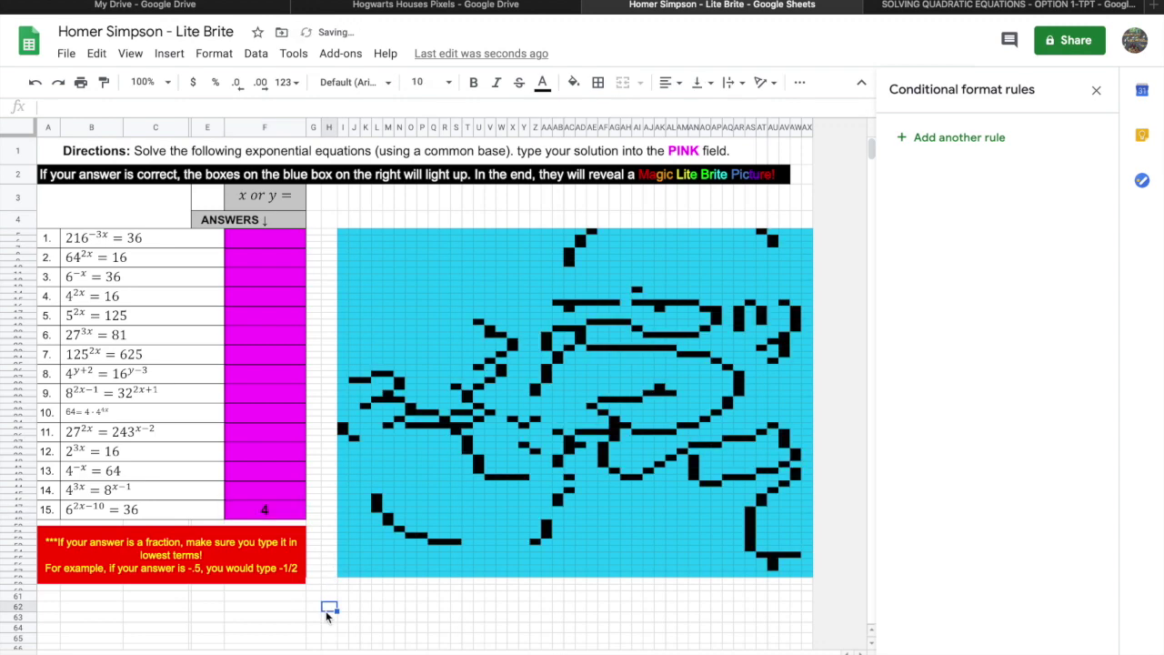
{"action": "left_click", "coordinate": [293, 511]}
{"action": "key", "text": "Delete"}
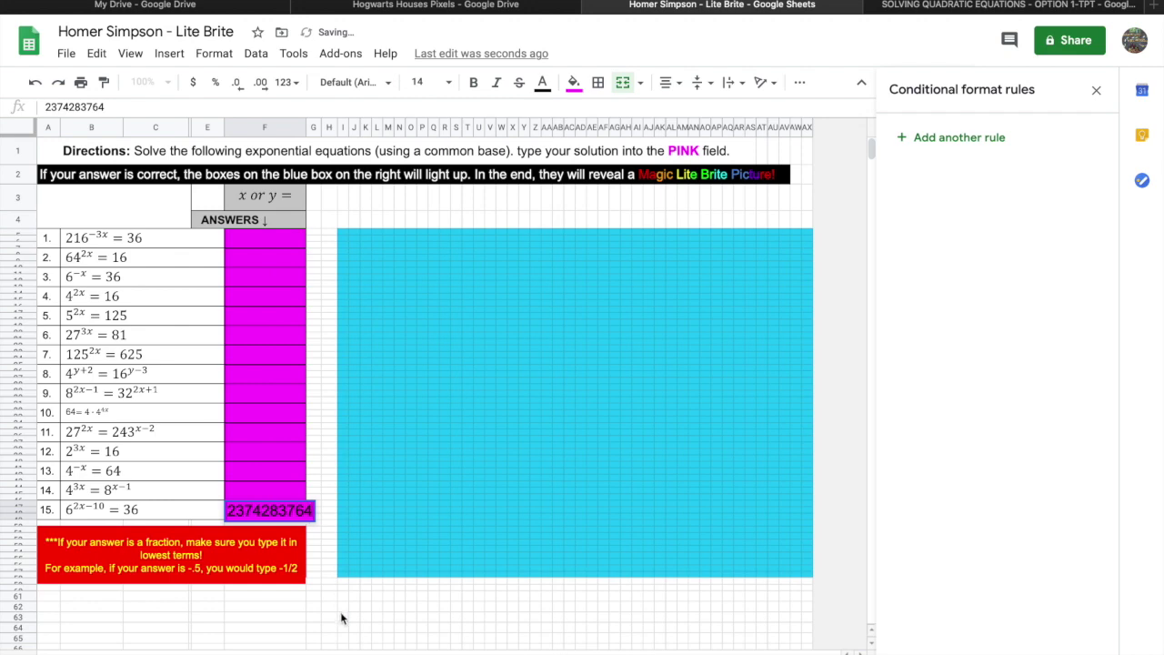
{"action": "left_click", "coordinate": [341, 616]}
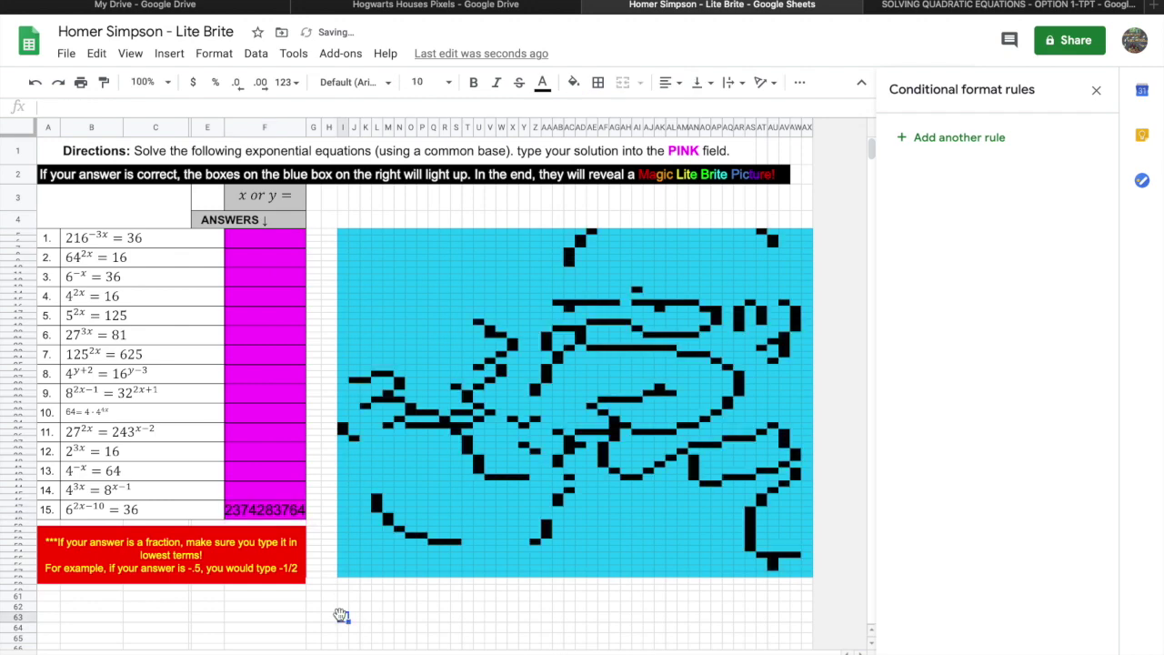
{"action": "left_click", "coordinate": [293, 513]}
{"action": "key", "text": "Delete"}
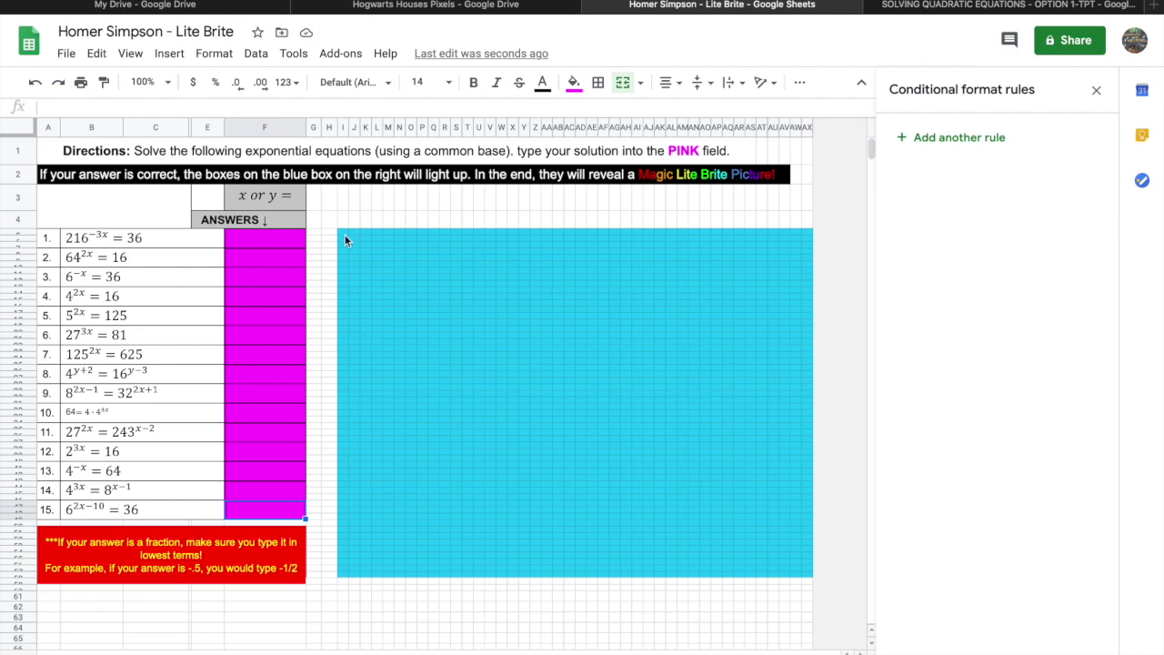
Fill the whole picture grid with the custom cyan colour and close the conditional format rules sidebar.
{"action": "left_click_drag", "start_coordinate": [345, 234], "coordinate": [816, 584]}
{"action": "left_click", "coordinate": [705, 550]}
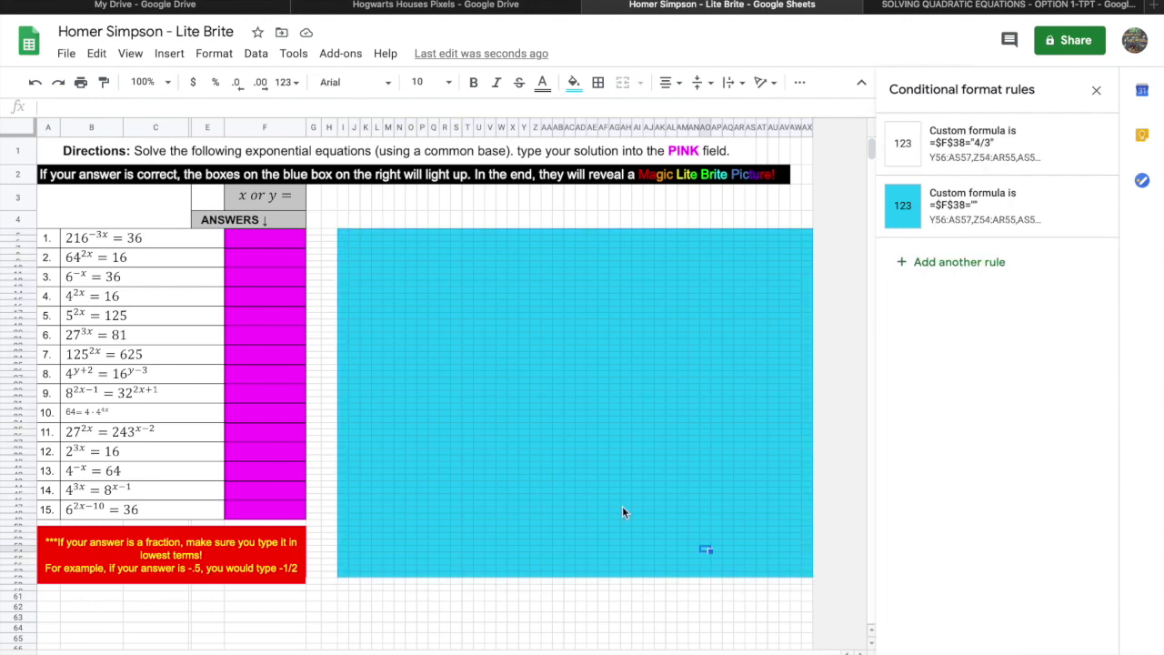
{"action": "left_click_drag", "start_coordinate": [349, 233], "coordinate": [808, 576]}
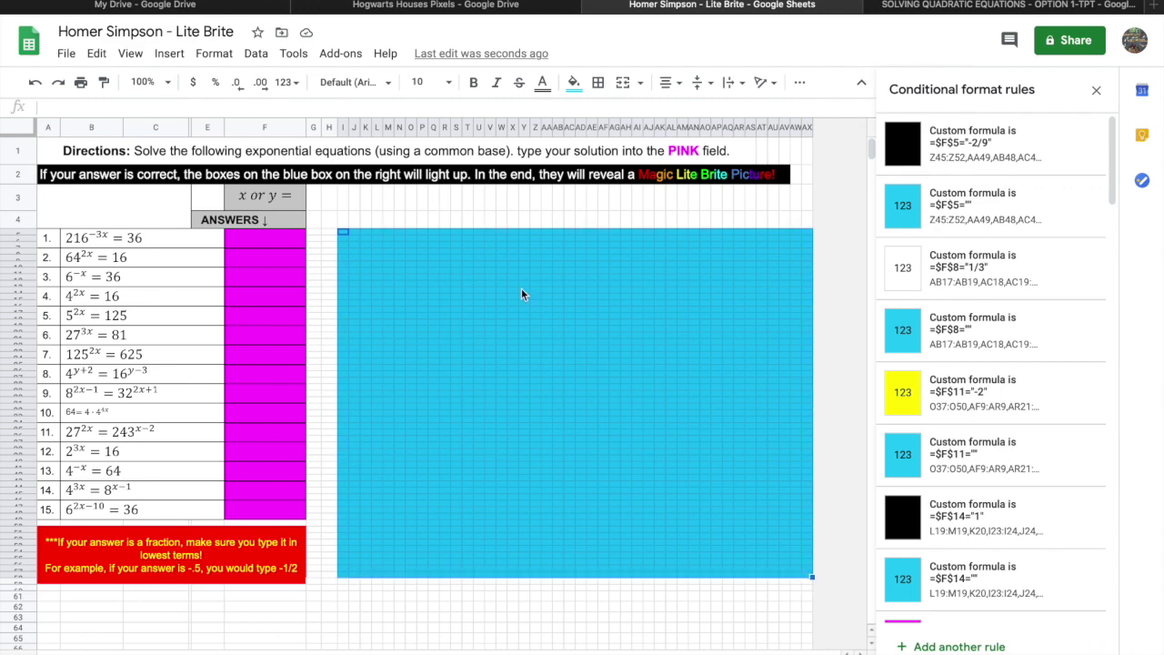
{"action": "left_click", "coordinate": [574, 83]}
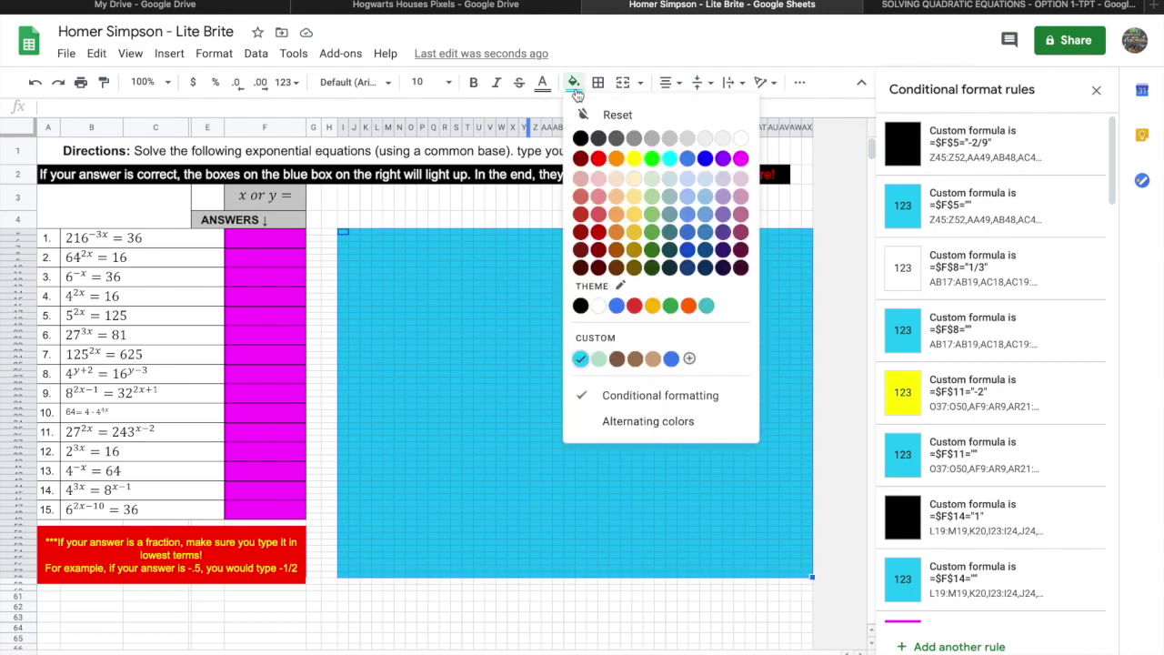
{"action": "left_click", "coordinate": [579, 360]}
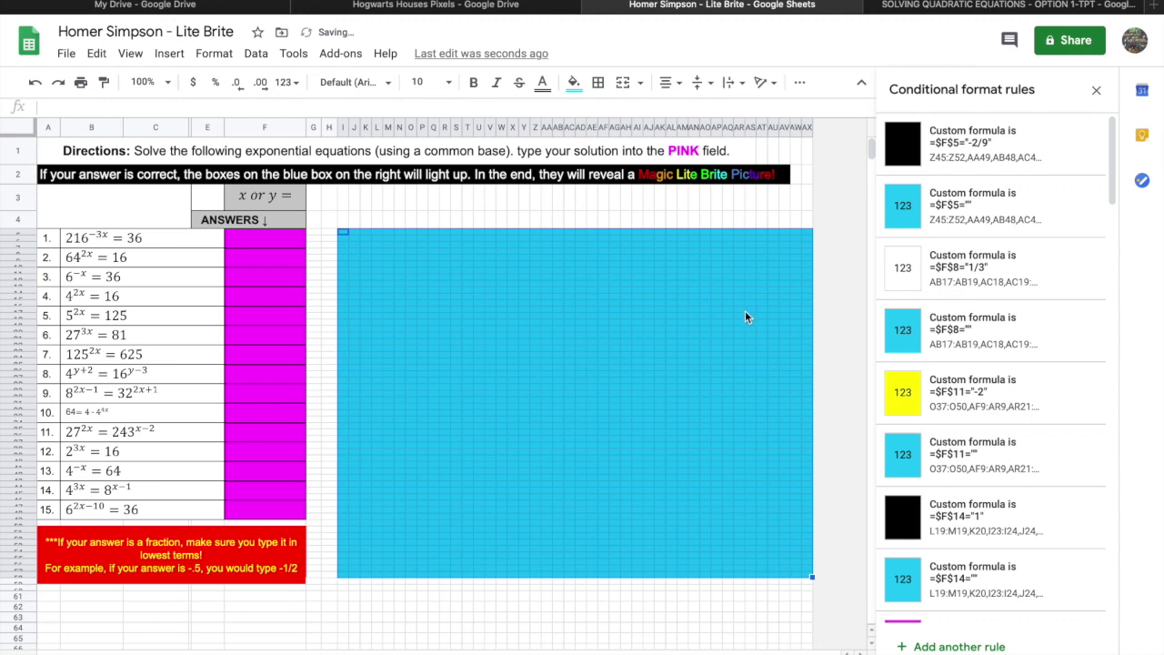
{"action": "left_click", "coordinate": [741, 310]}
{"action": "left_click", "coordinate": [1096, 89]}
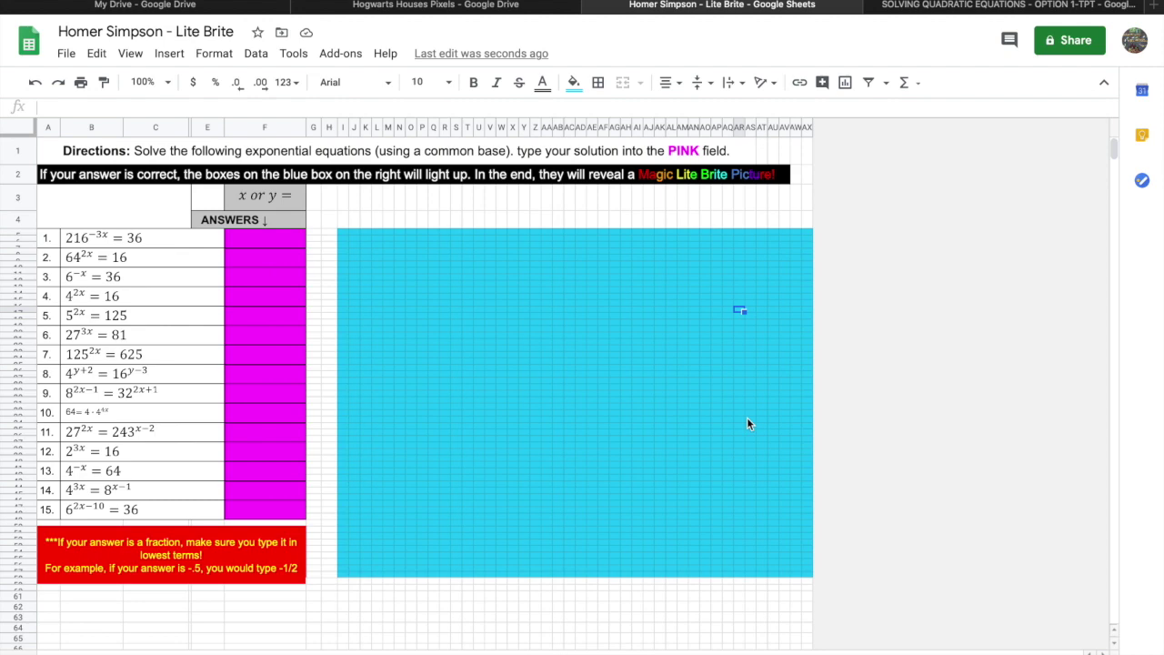
{"action": "left_click", "coordinate": [261, 512]}
{"action": "type", "text": "5"}
{"action": "left_click", "coordinate": [312, 616]}
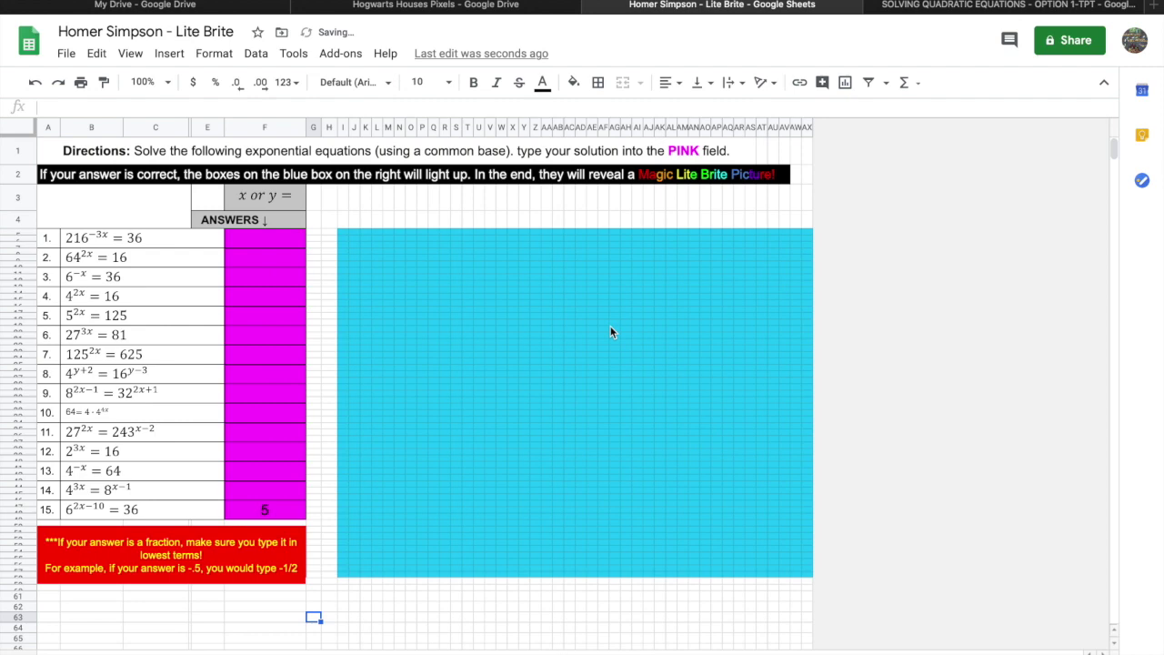
{"action": "left_click", "coordinate": [254, 512]}
{"action": "type", "text": "6"}
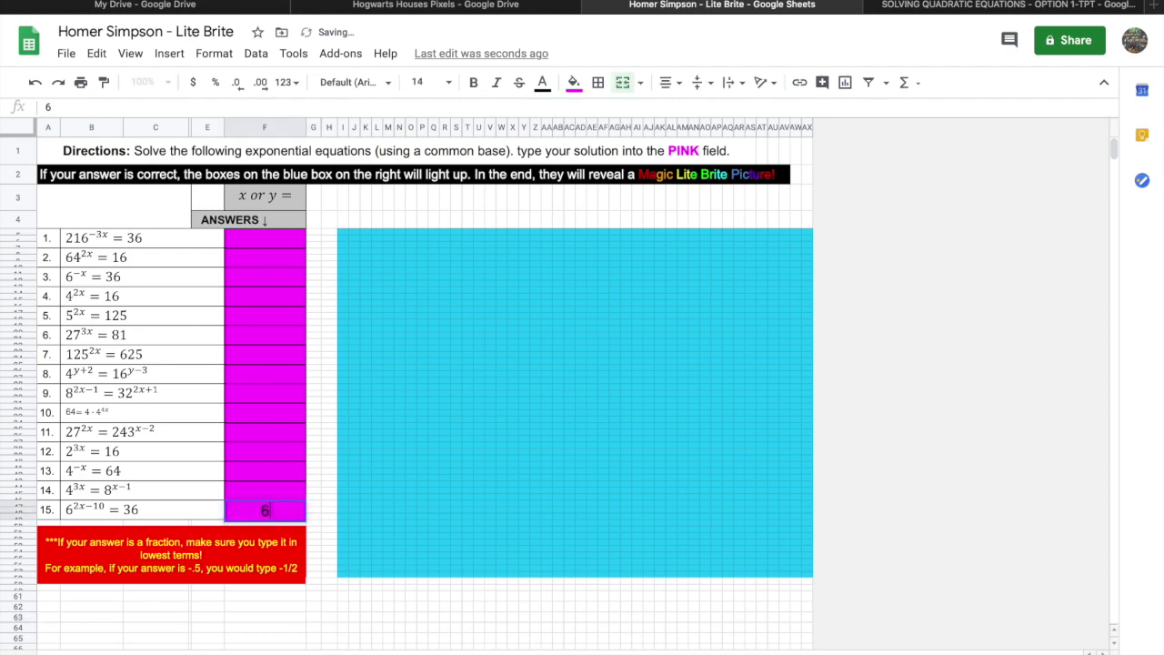
{"action": "left_click", "coordinate": [279, 618]}
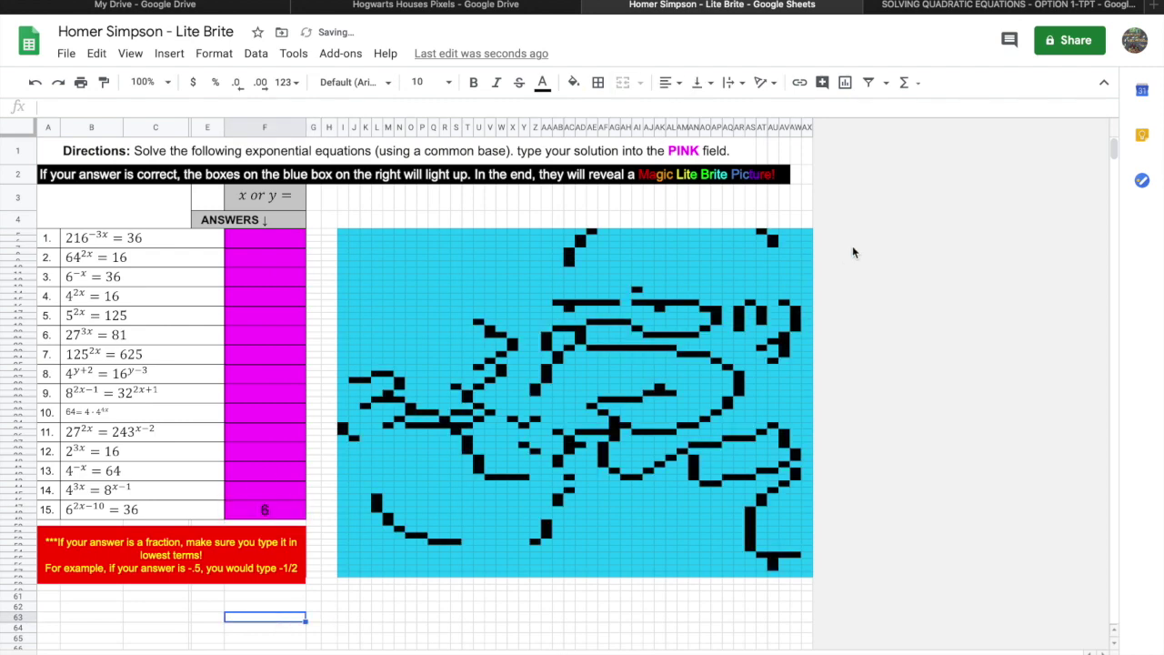
{"action": "left_click", "coordinate": [279, 511]}
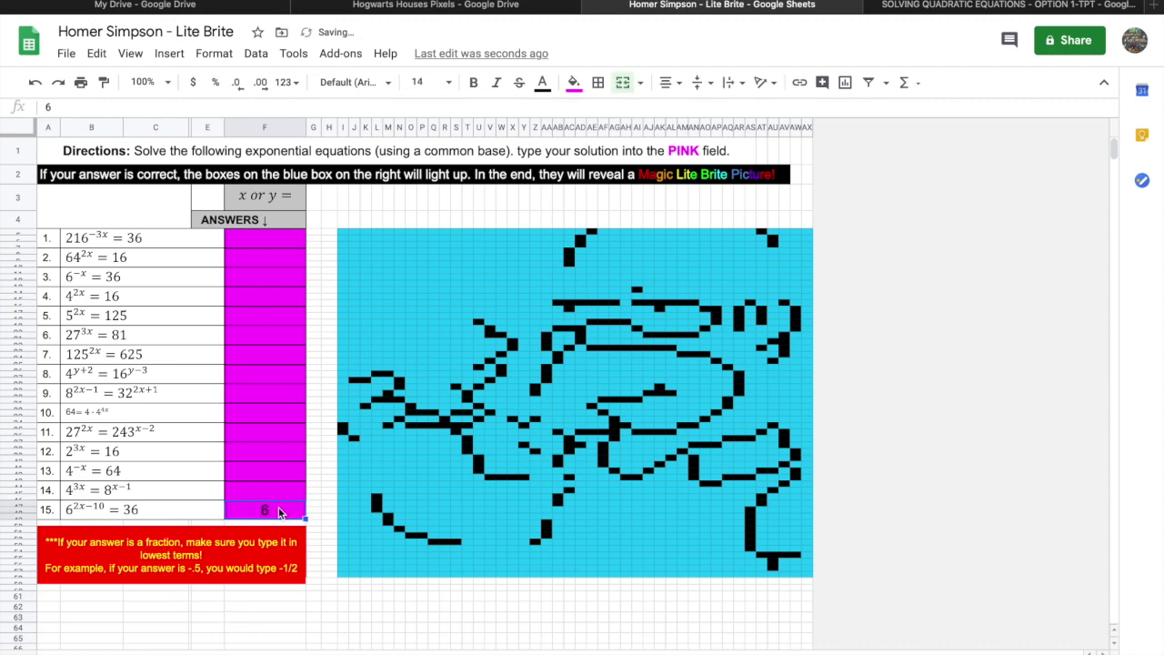
{"action": "key", "text": "Delete"}
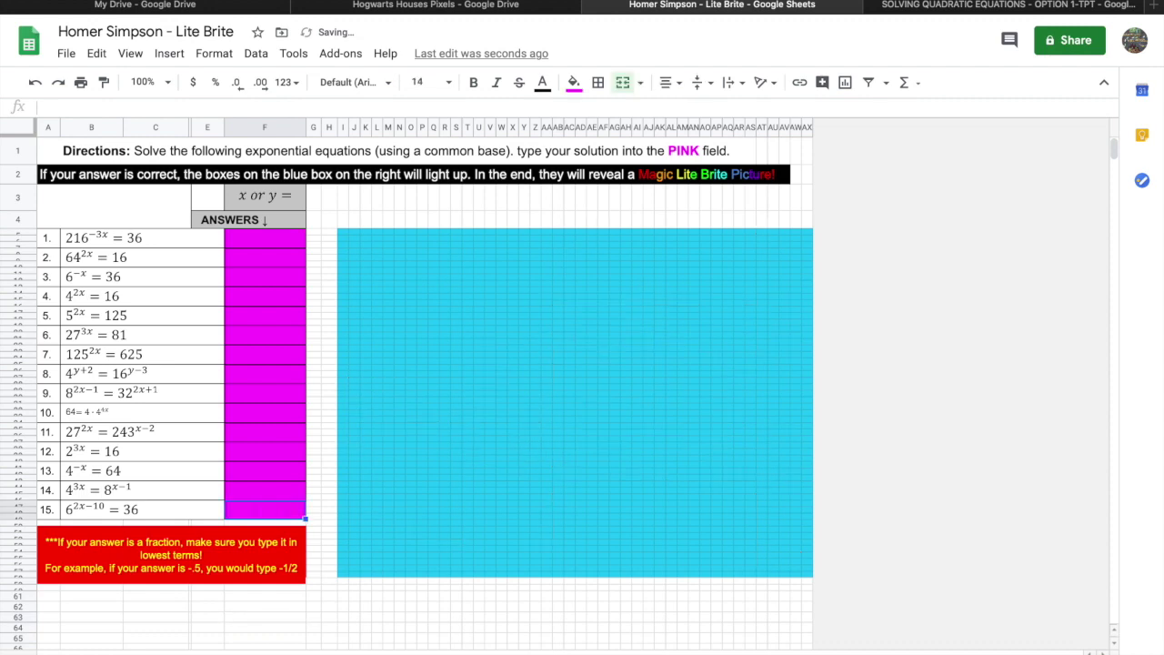